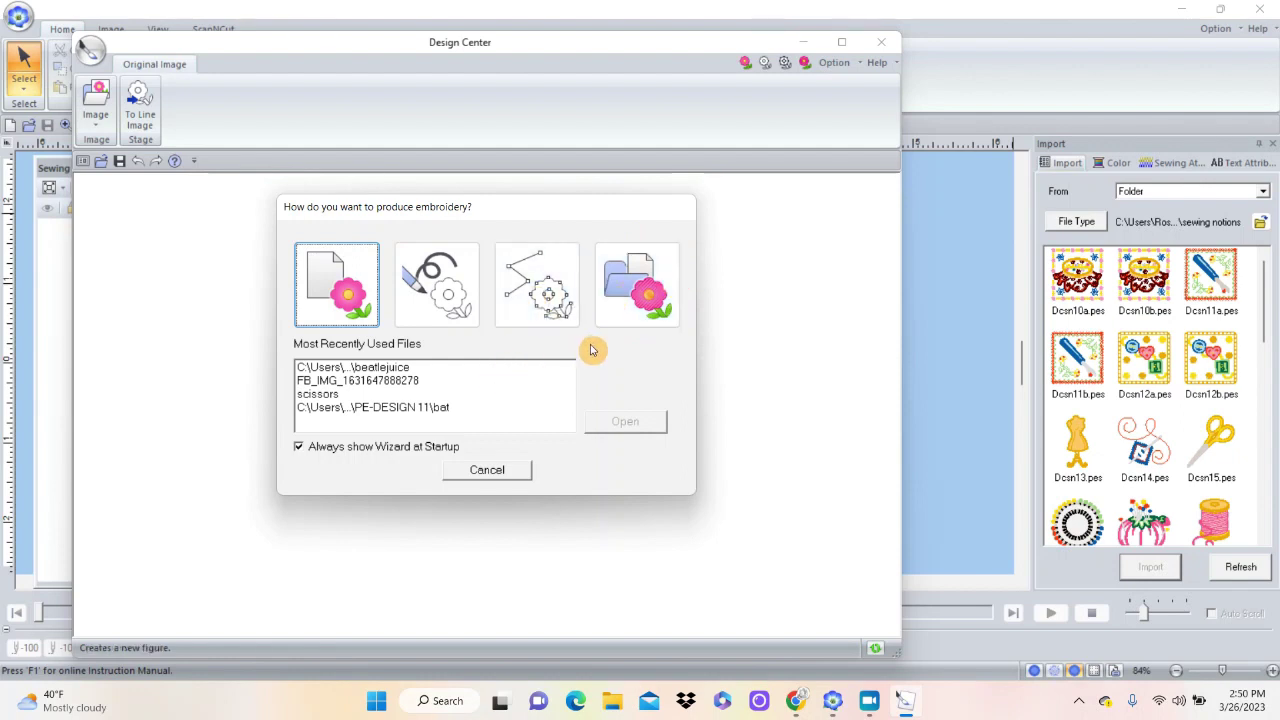
{"action": "left_click", "coordinate": [480, 472]}
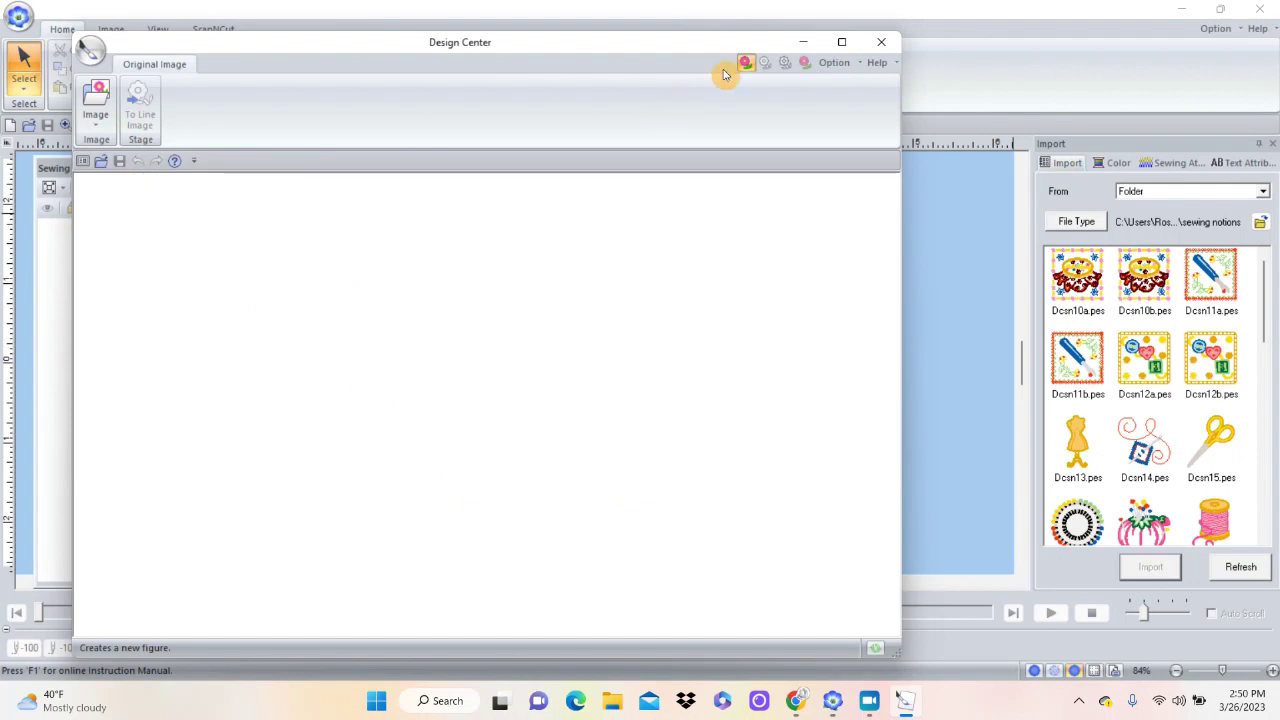
{"action": "left_click", "coordinate": [841, 43]}
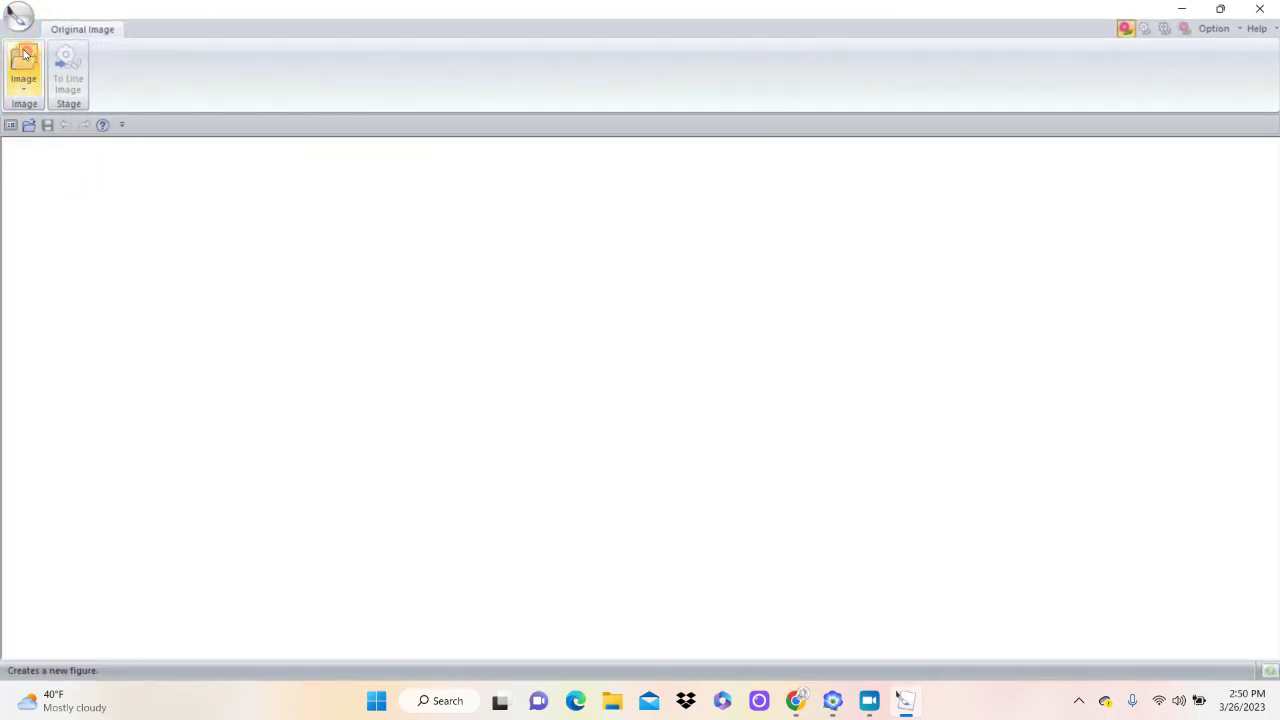
{"action": "left_click", "coordinate": [30, 87]}
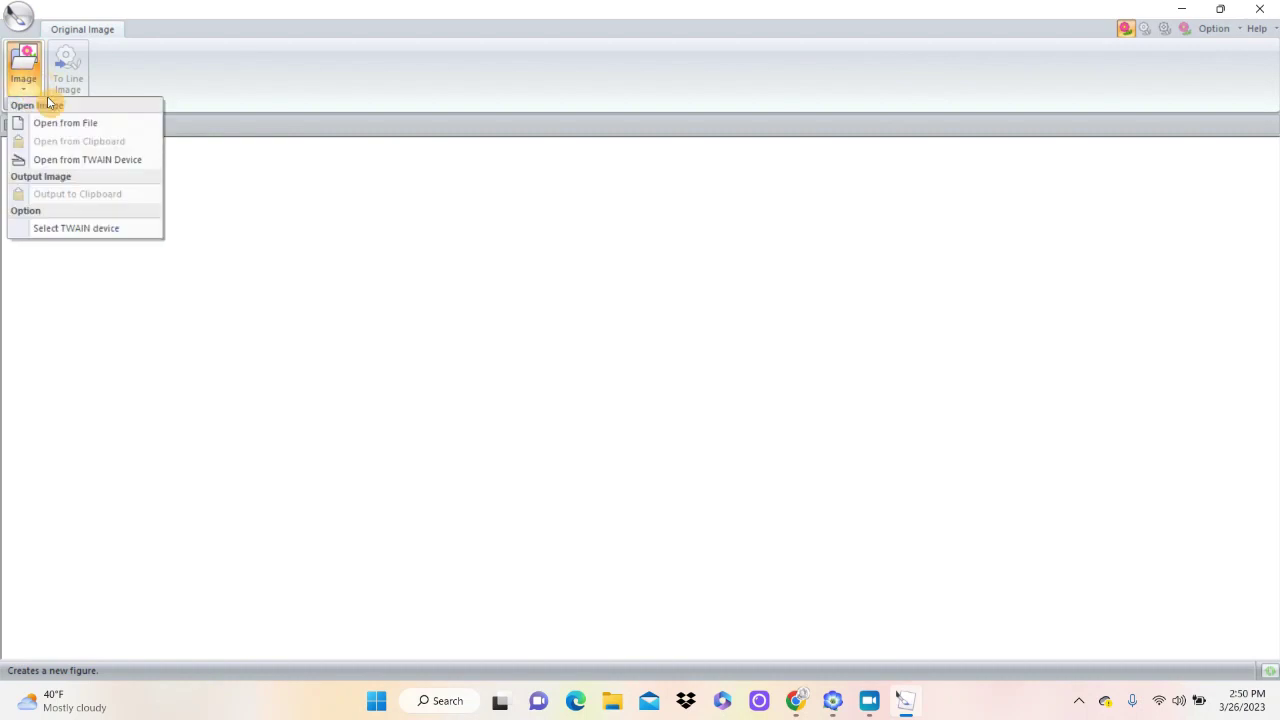
{"action": "left_click", "coordinate": [63, 127]}
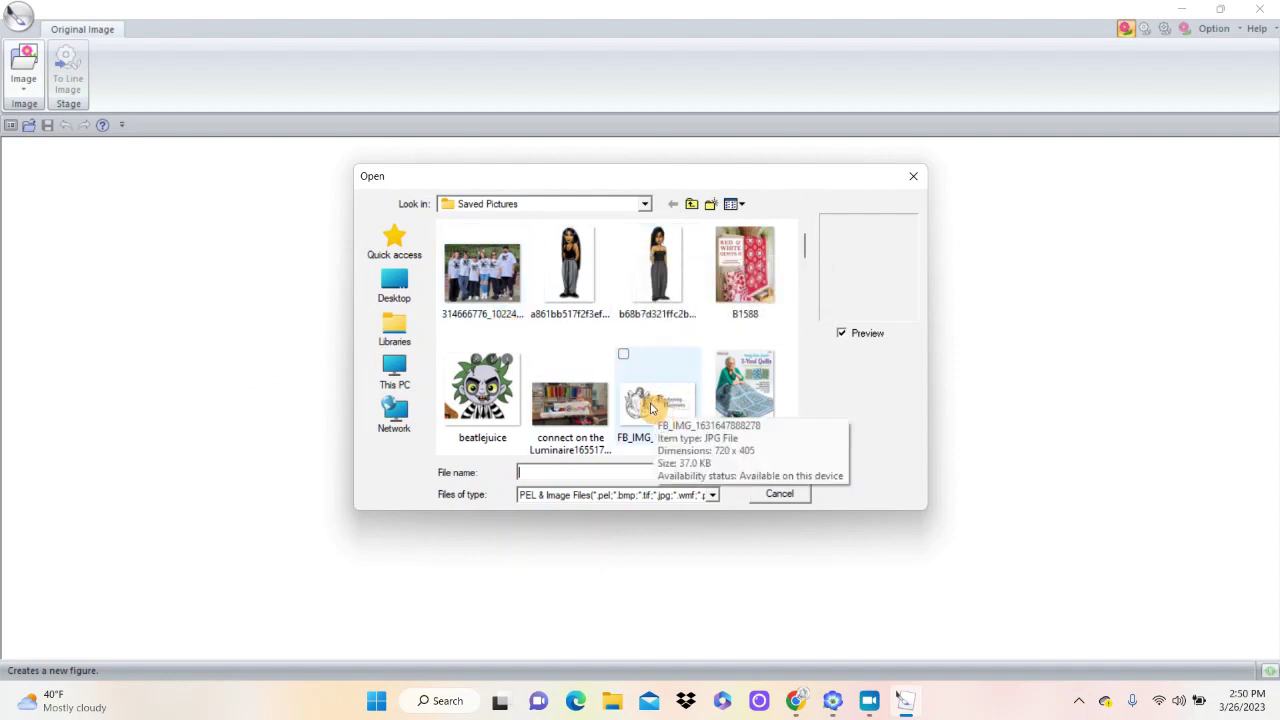
{"action": "left_click", "coordinate": [645, 405]}
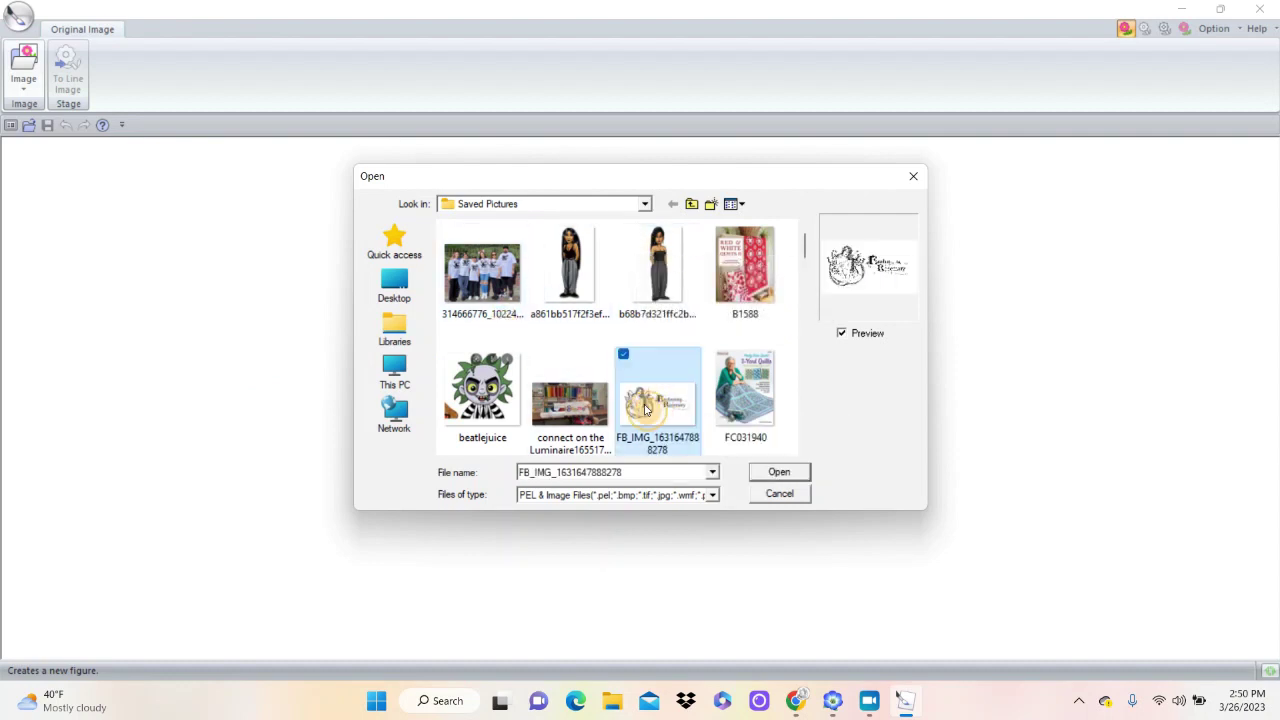
{"action": "left_click", "coordinate": [779, 473]}
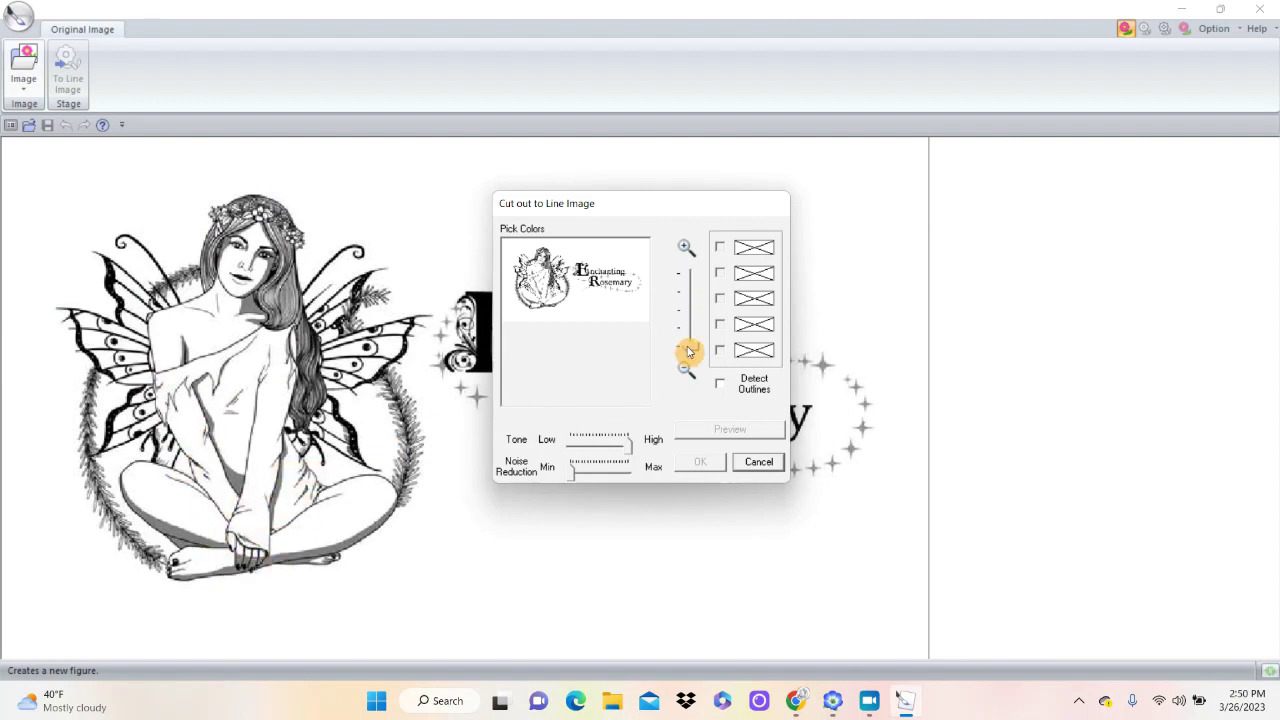
{"action": "left_click_drag", "start_coordinate": [689, 351], "coordinate": [688, 272]}
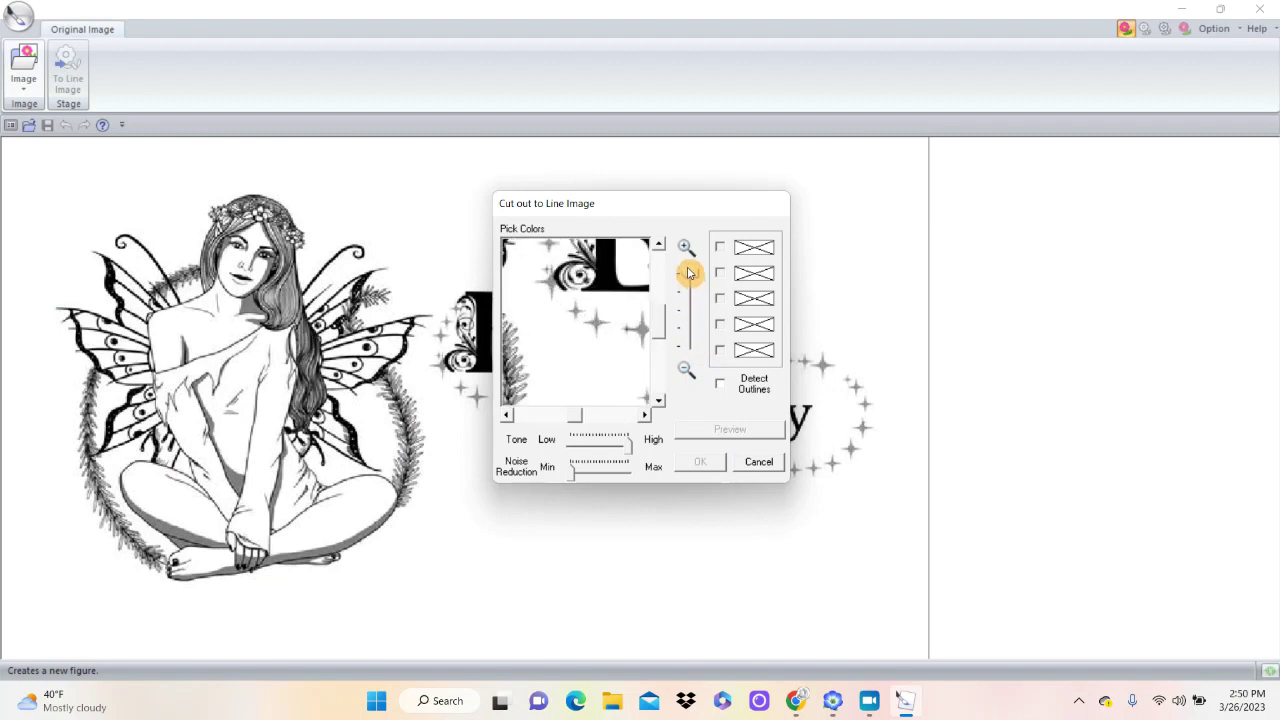
{"action": "left_click", "coordinate": [605, 255]}
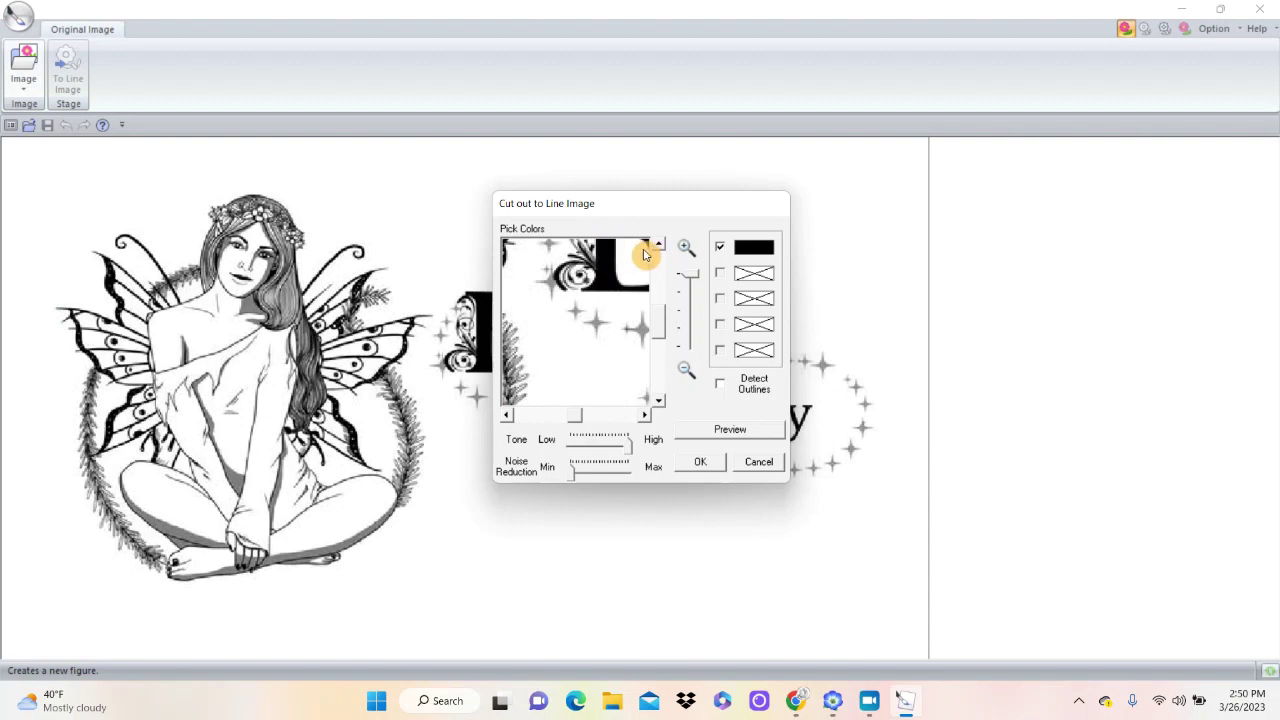
{"action": "left_click", "coordinate": [731, 432]}
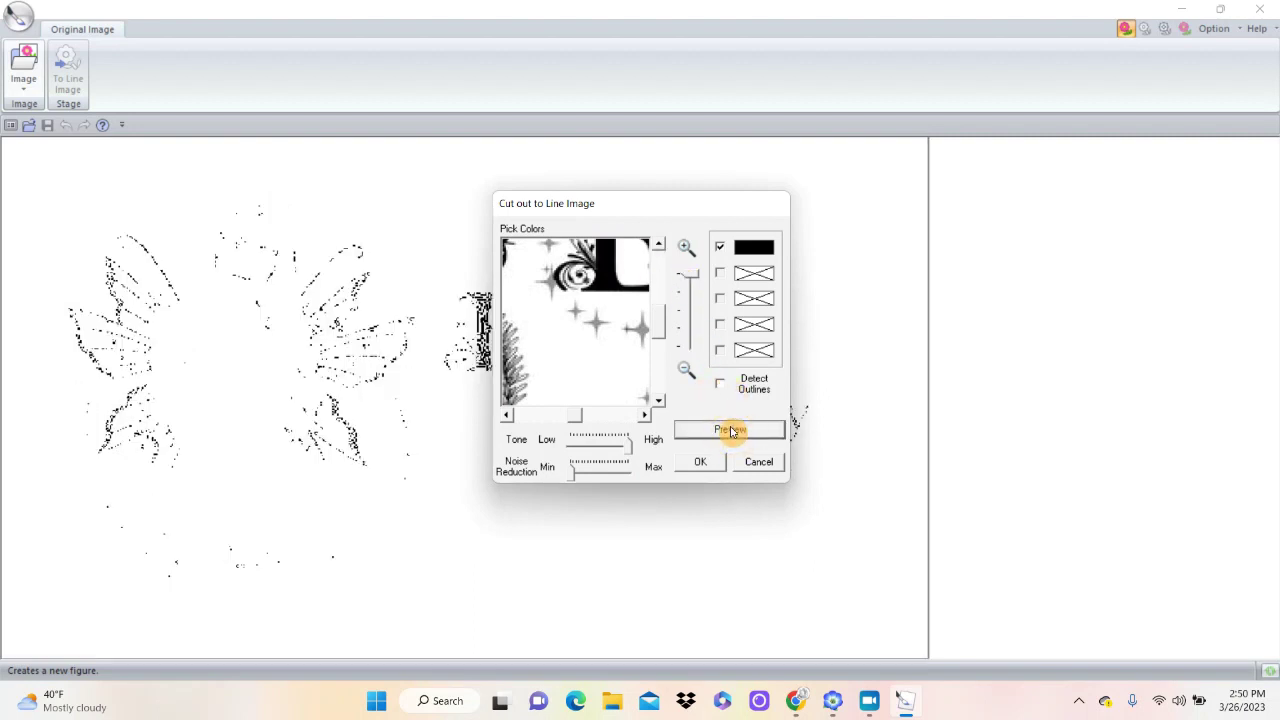
{"action": "left_click_drag", "start_coordinate": [631, 449], "coordinate": [590, 452]}
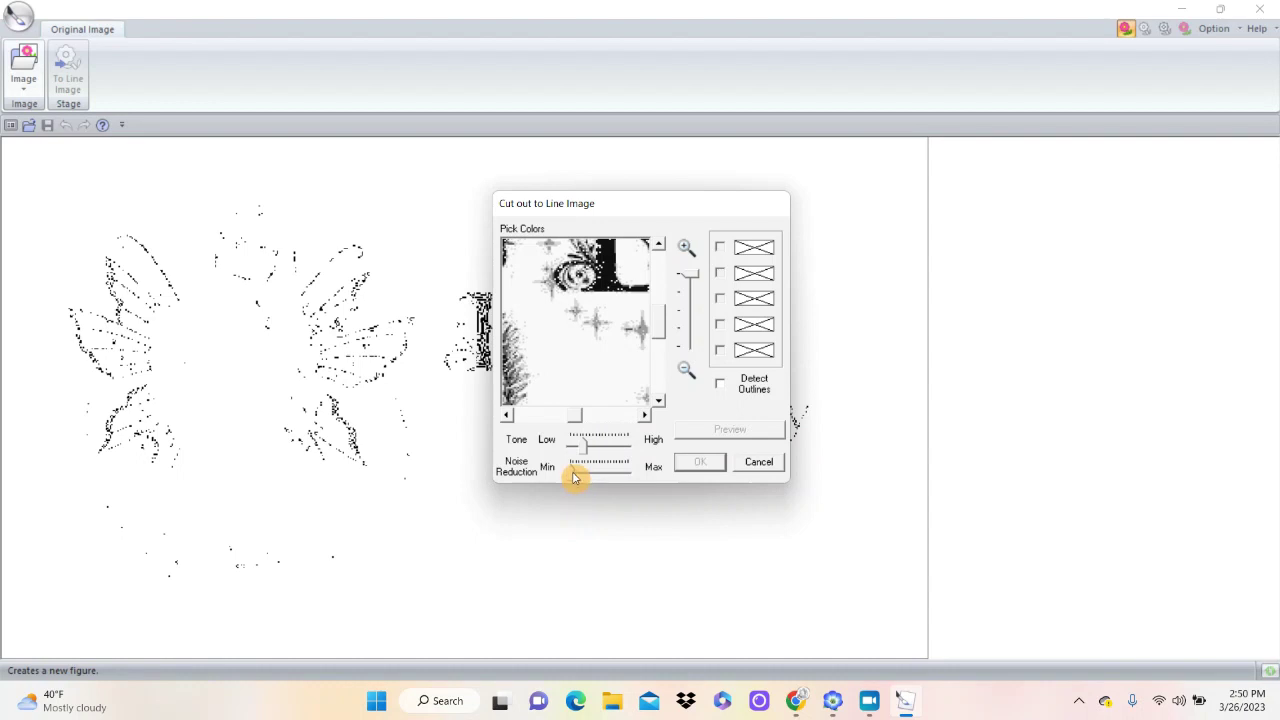
{"action": "left_click_drag", "start_coordinate": [572, 476], "coordinate": [622, 471]}
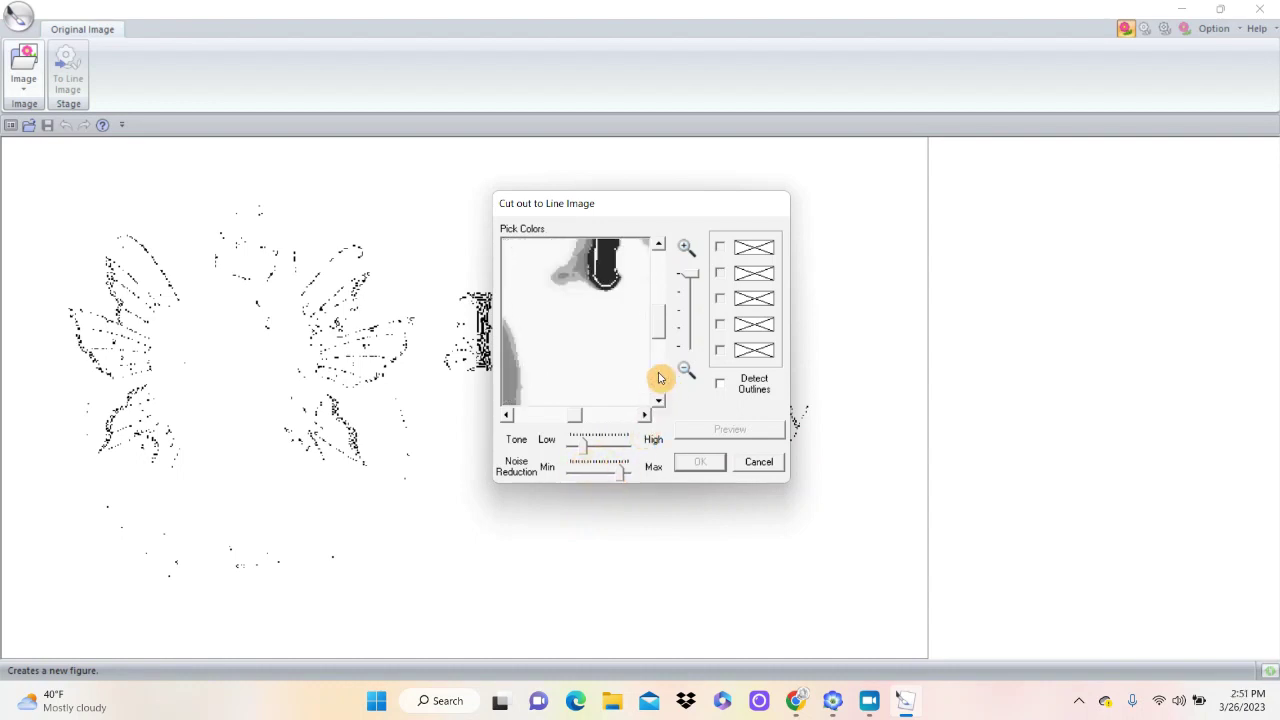
{"action": "left_click", "coordinate": [605, 249]}
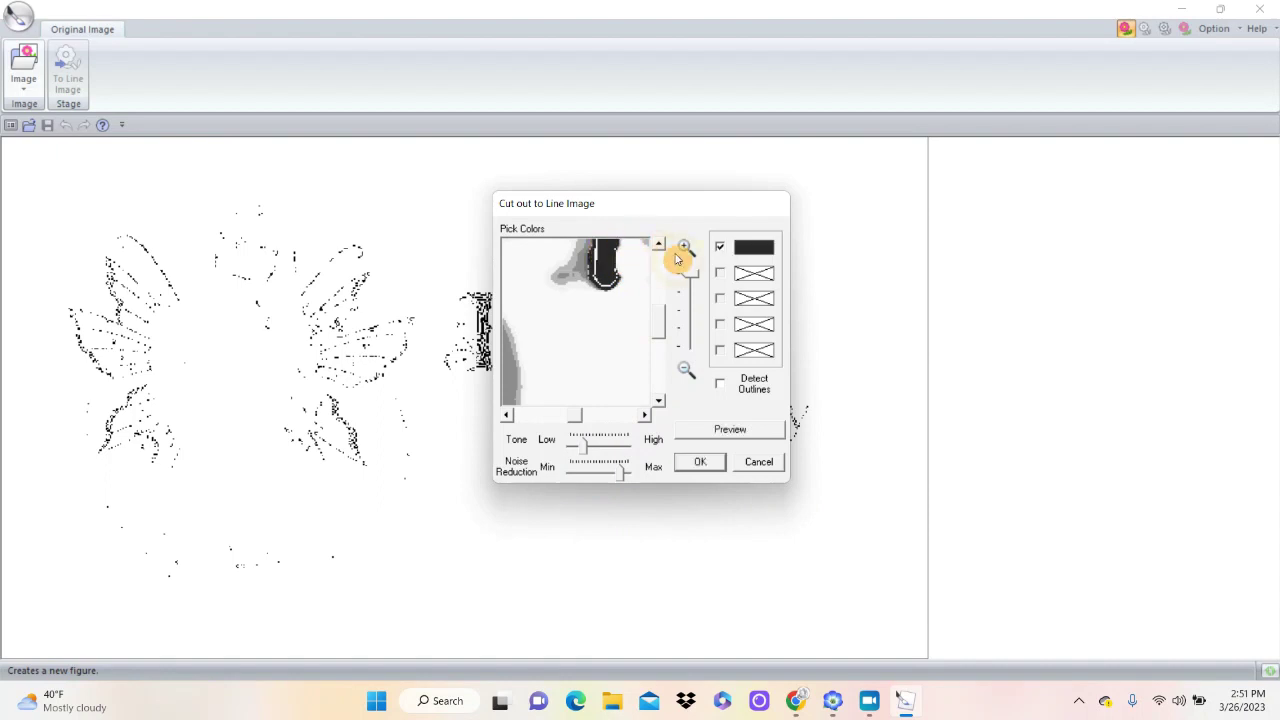
{"action": "left_click", "coordinate": [722, 385]}
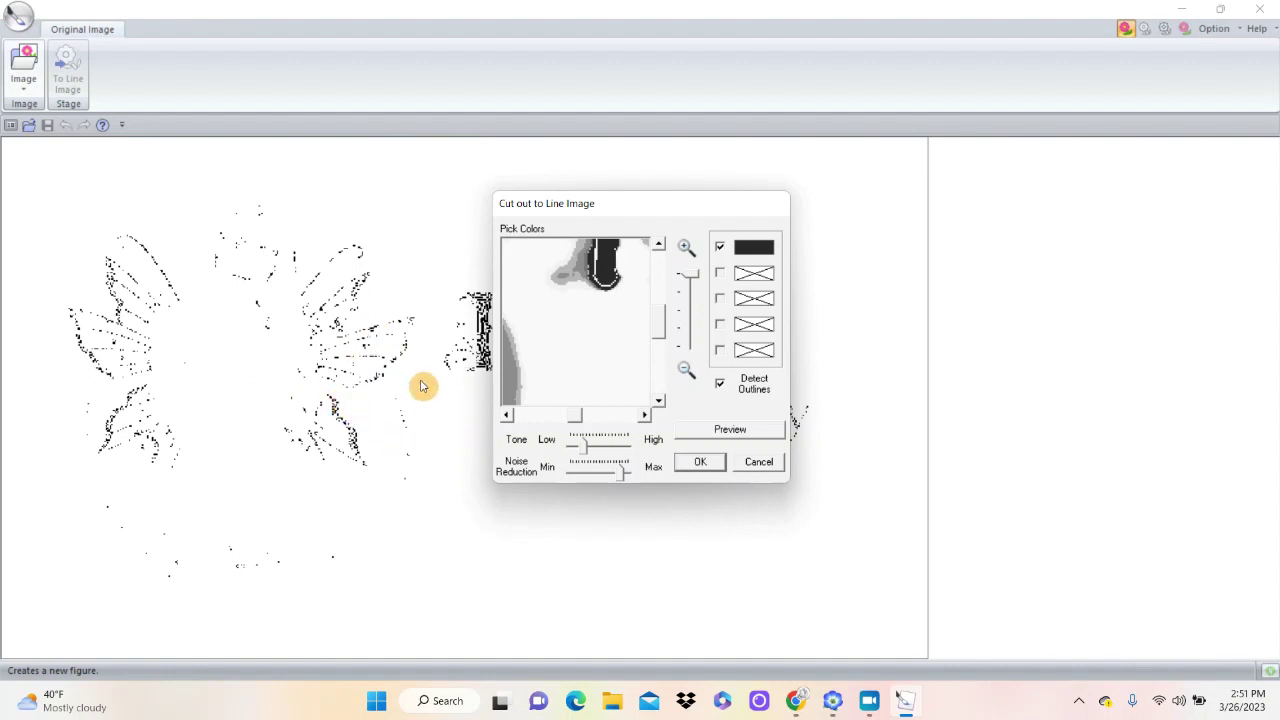
{"action": "left_click", "coordinate": [758, 461]}
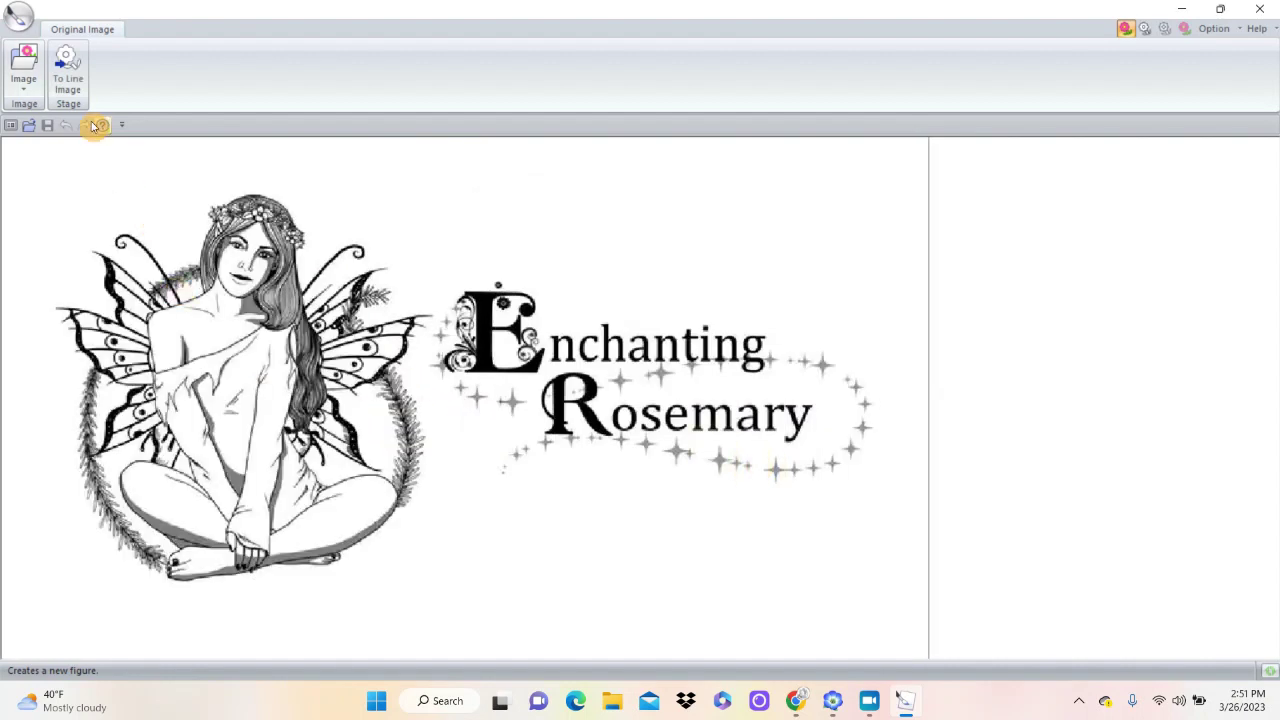
Open the image file beatlejuice from the Saved Pictures folder in place of the fairy logo.
{"action": "left_click", "coordinate": [20, 72]}
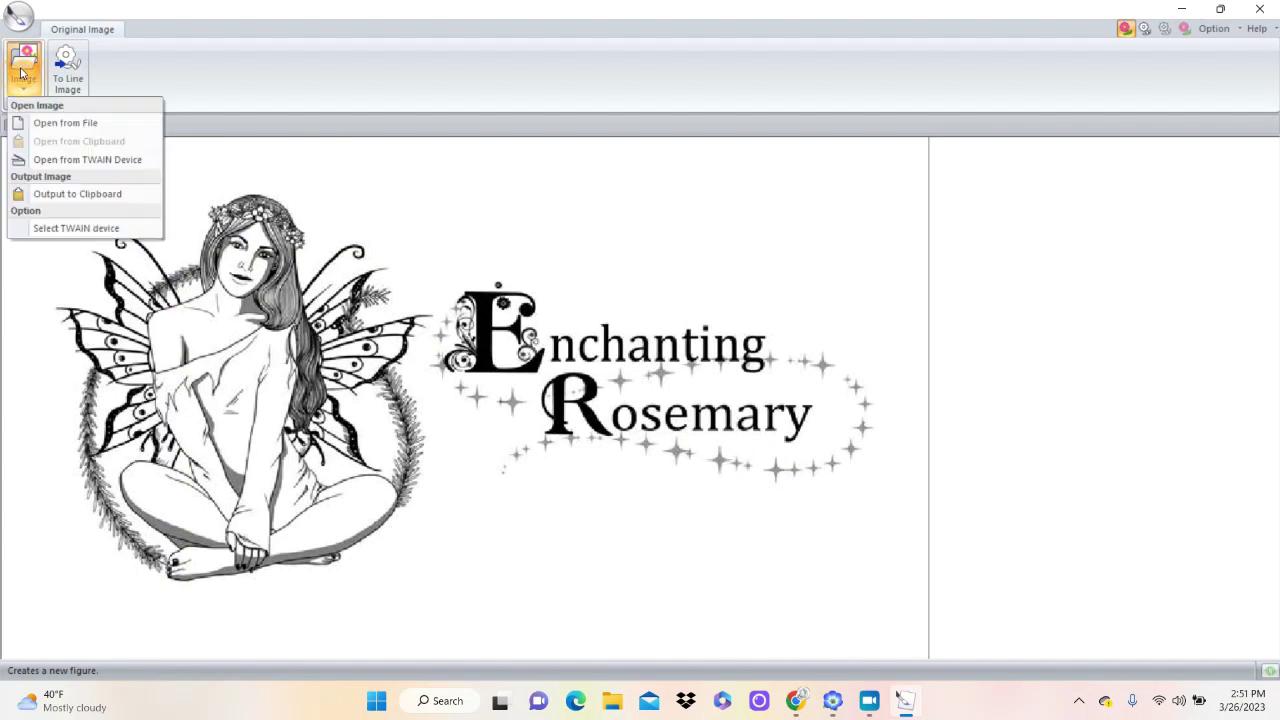
{"action": "left_click", "coordinate": [52, 125]}
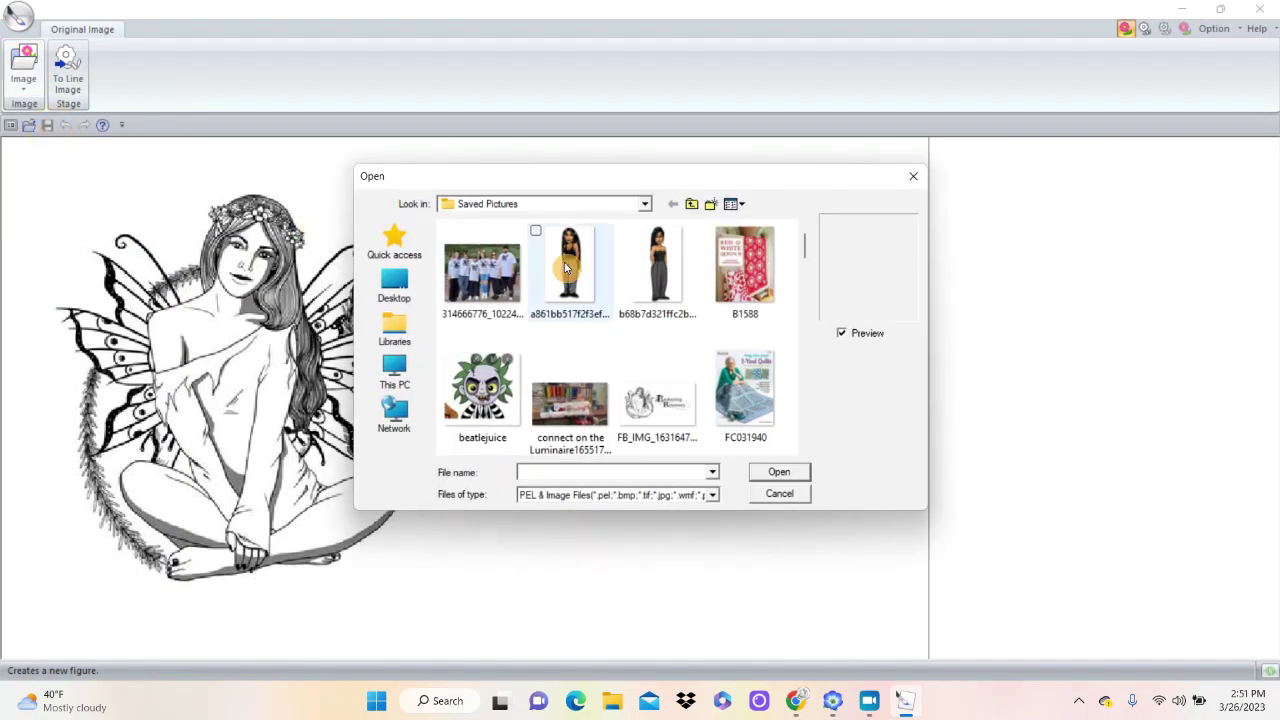
{"action": "mouse_move", "coordinate": [807, 251]}
{"action": "left_mouse_down"}
{"action": "mouse_move", "coordinate": [794, 323]}
{"action": "mouse_move", "coordinate": [791, 251]}
{"action": "left_mouse_up"}
{"action": "left_click", "coordinate": [490, 380]}
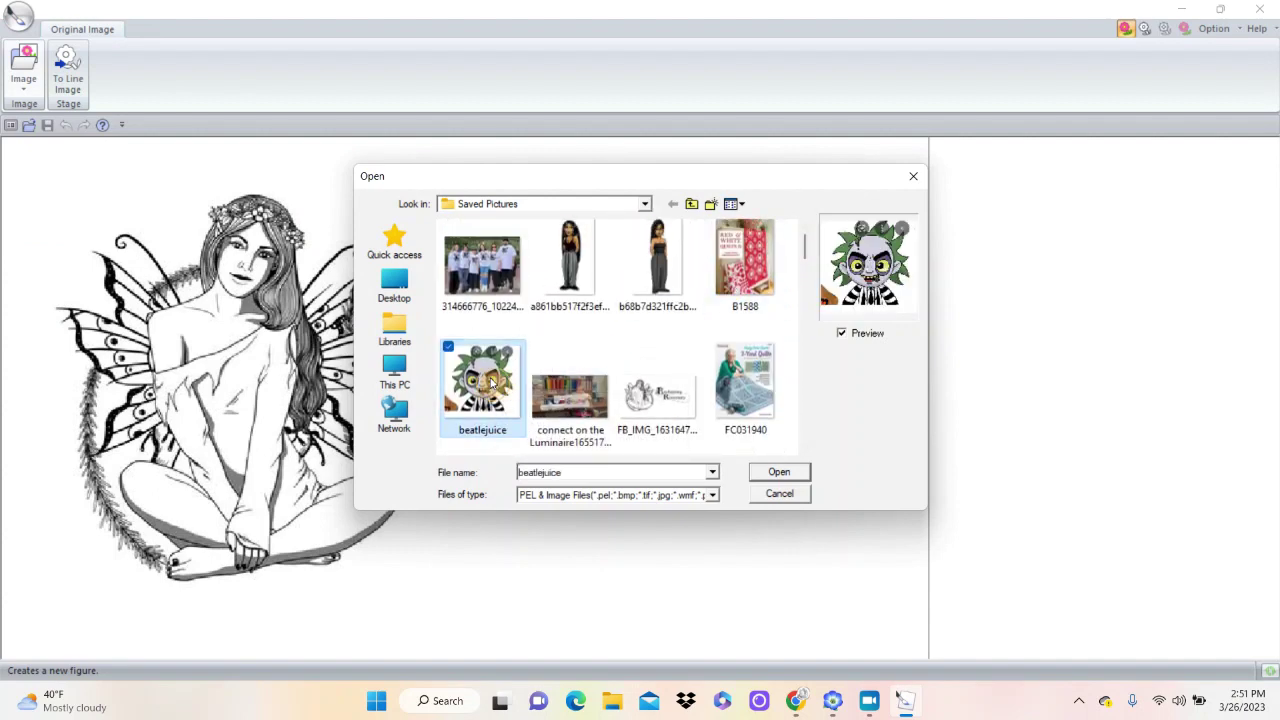
{"action": "left_click", "coordinate": [766, 474]}
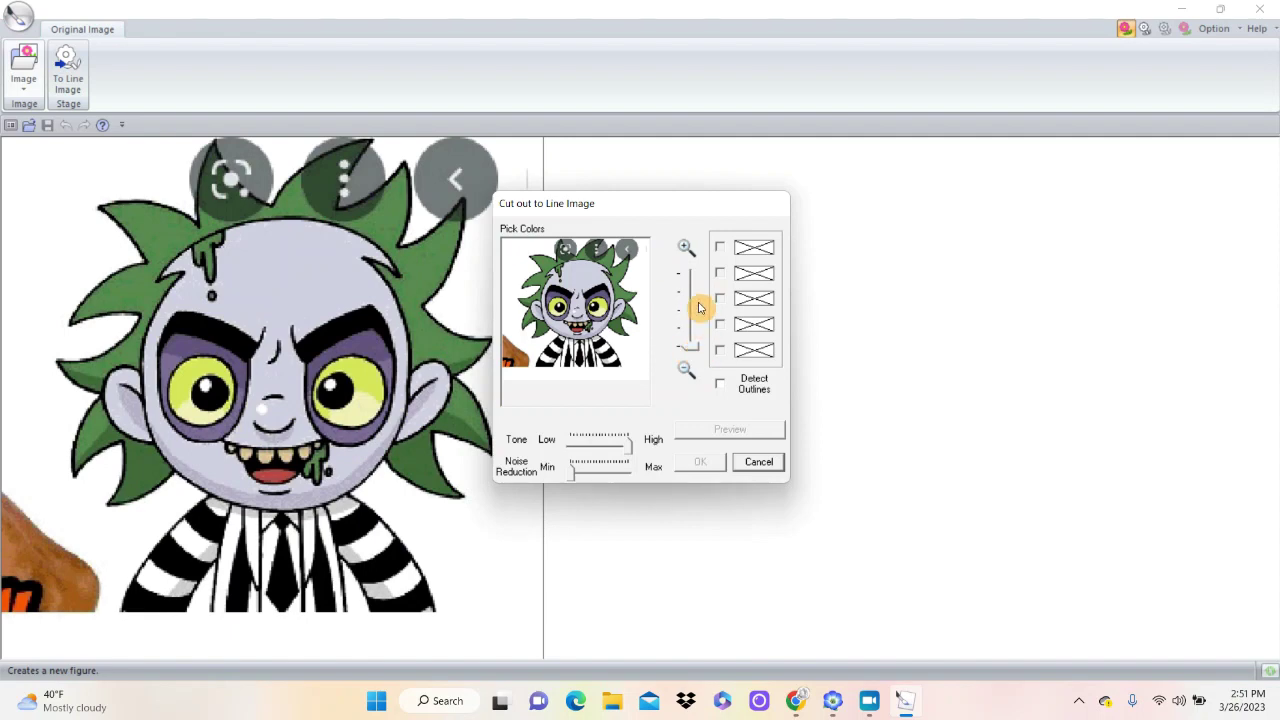
Pick the black of the character's eyebrow as the outline color and preview the line image.
{"action": "left_click_drag", "start_coordinate": [687, 352], "coordinate": [695, 265]}
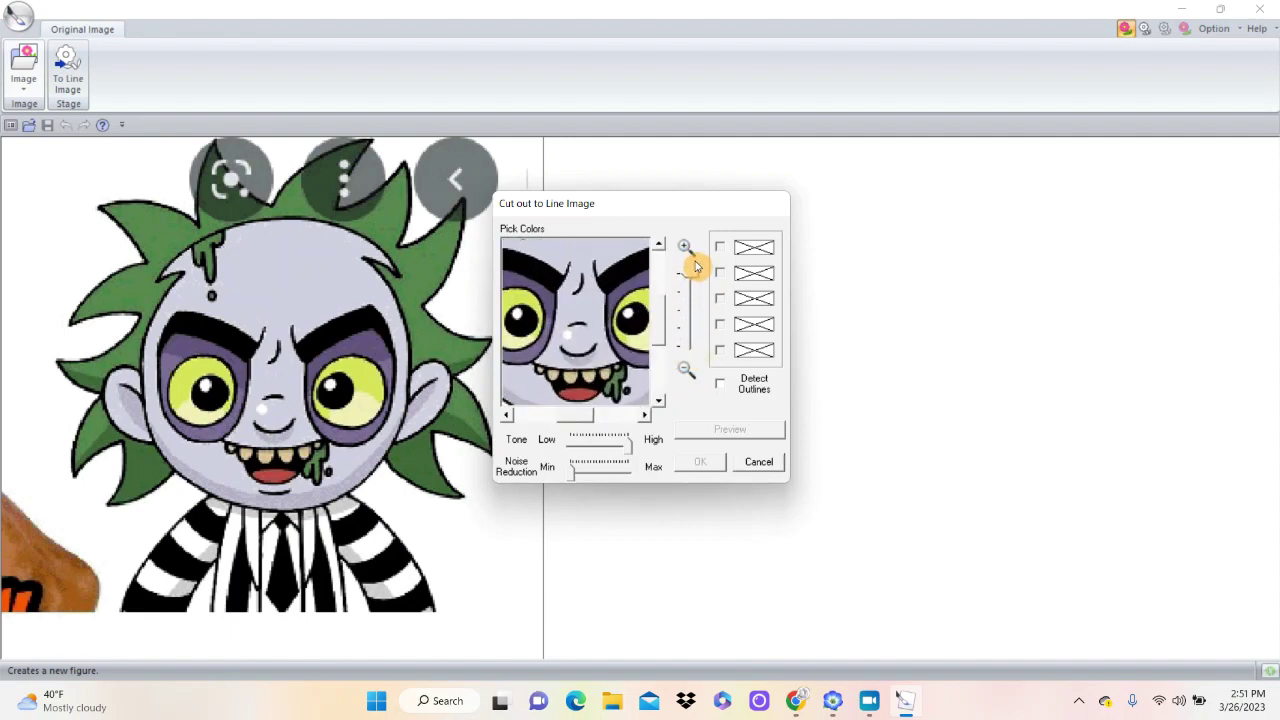
{"action": "left_click", "coordinate": [623, 257]}
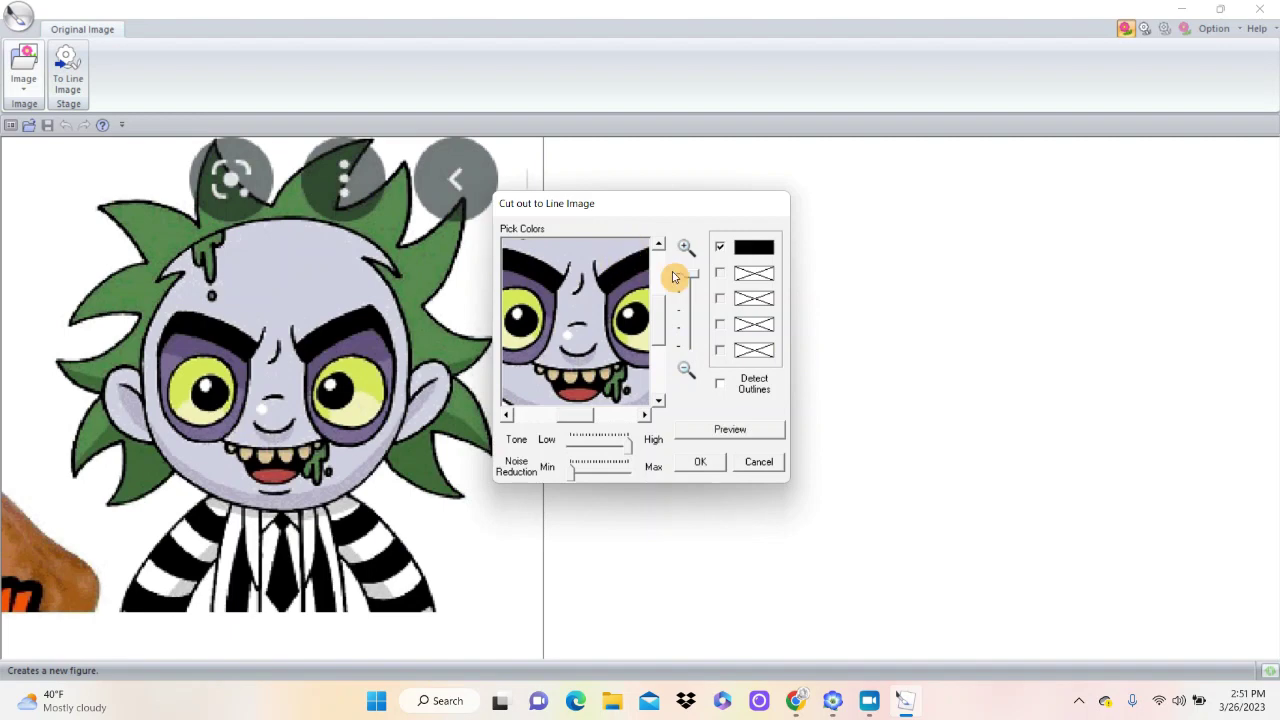
{"action": "left_click", "coordinate": [724, 437]}
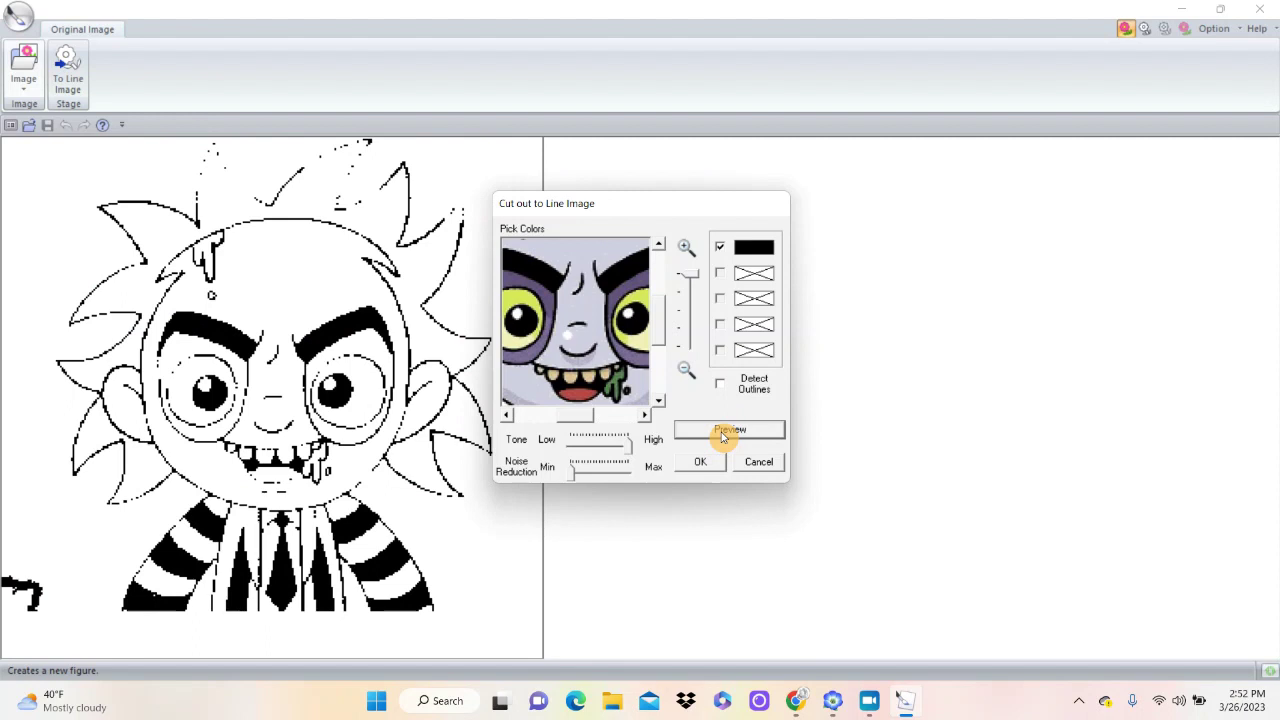
Lower the Tone to about a third of its range, pick the eyebrow's black again and preview the line image.
{"action": "left_click_drag", "start_coordinate": [630, 450], "coordinate": [594, 449]}
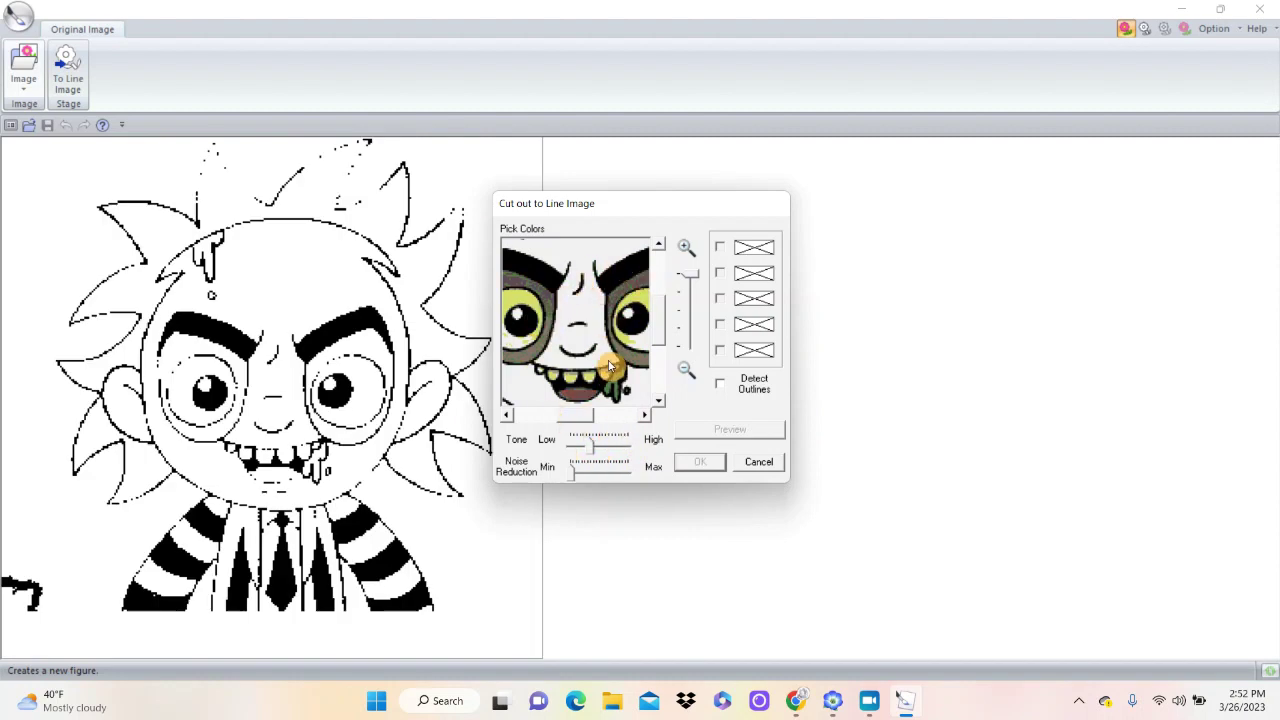
{"action": "left_click", "coordinate": [617, 263]}
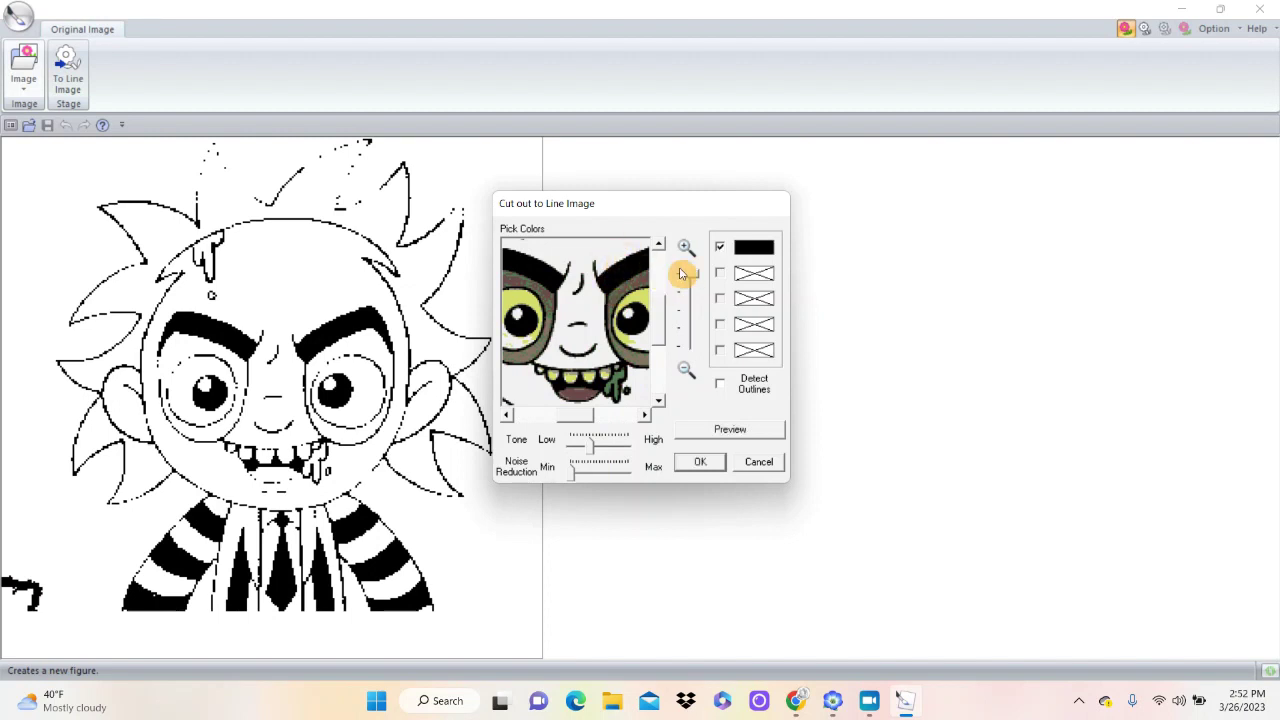
{"action": "left_click", "coordinate": [729, 430]}
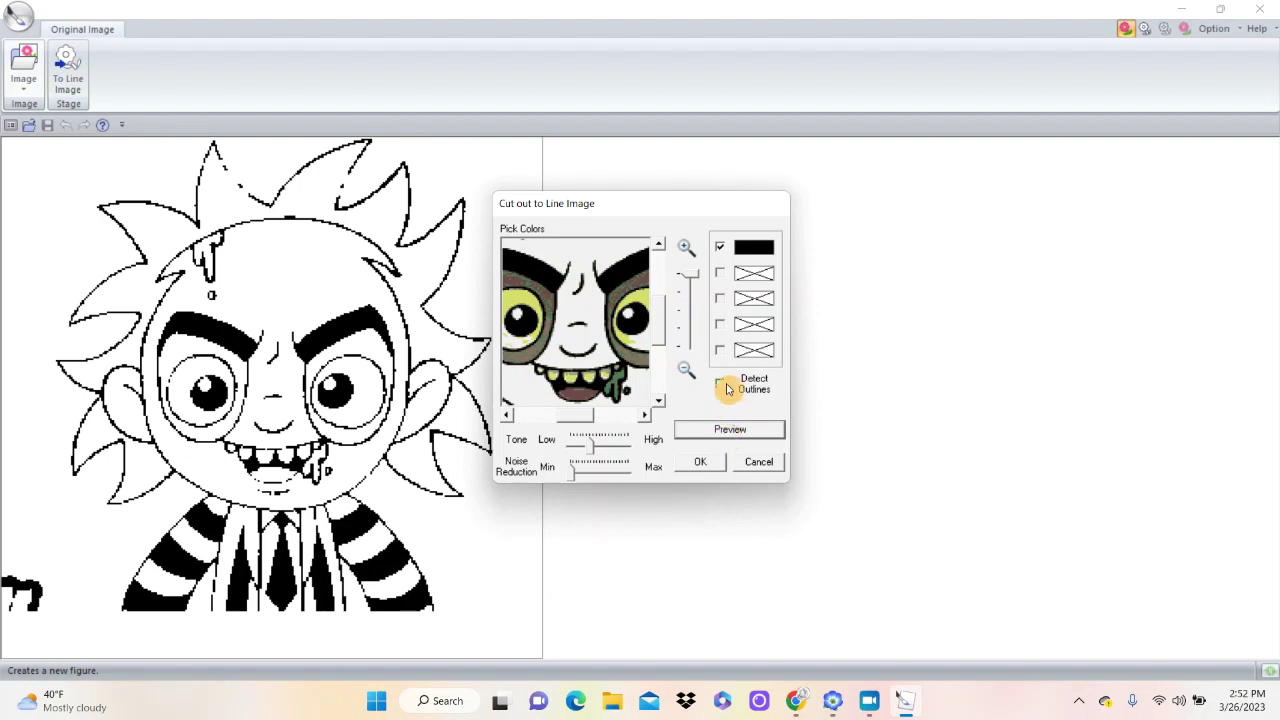
Try Detect Outlines on the line image with a preview, then turn the option off again.
{"action": "left_click", "coordinate": [721, 386]}
{"action": "left_click", "coordinate": [730, 430]}
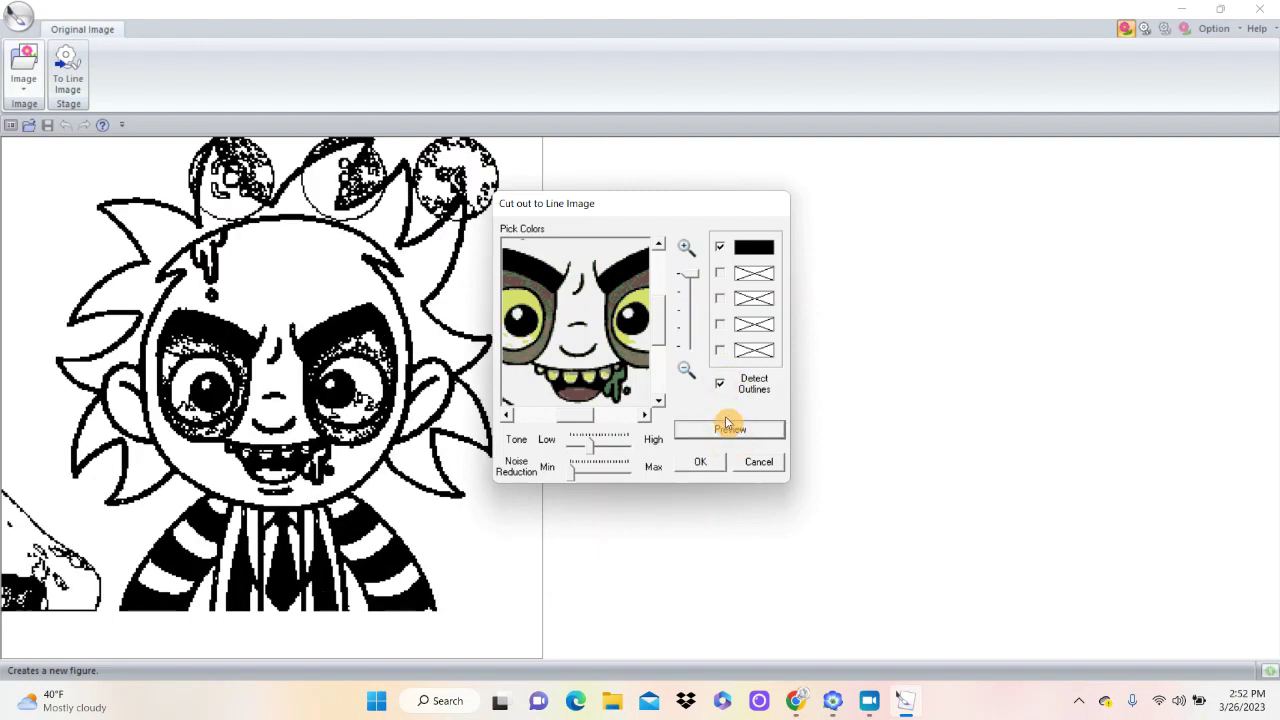
{"action": "left_click", "coordinate": [721, 385]}
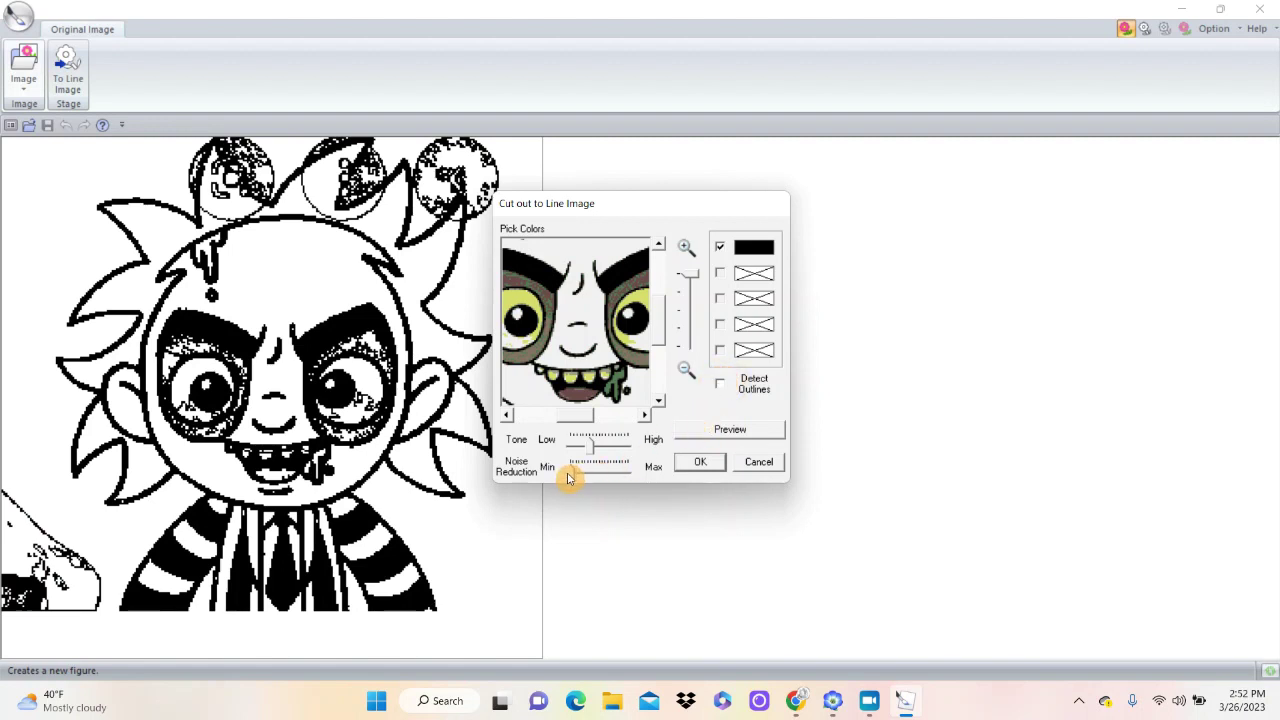
{"action": "mouse_move", "coordinate": [571, 477]}
{"action": "left_mouse_down"}
{"action": "mouse_move", "coordinate": [606, 478]}
{"action": "mouse_move", "coordinate": [583, 478]}
{"action": "left_mouse_up"}
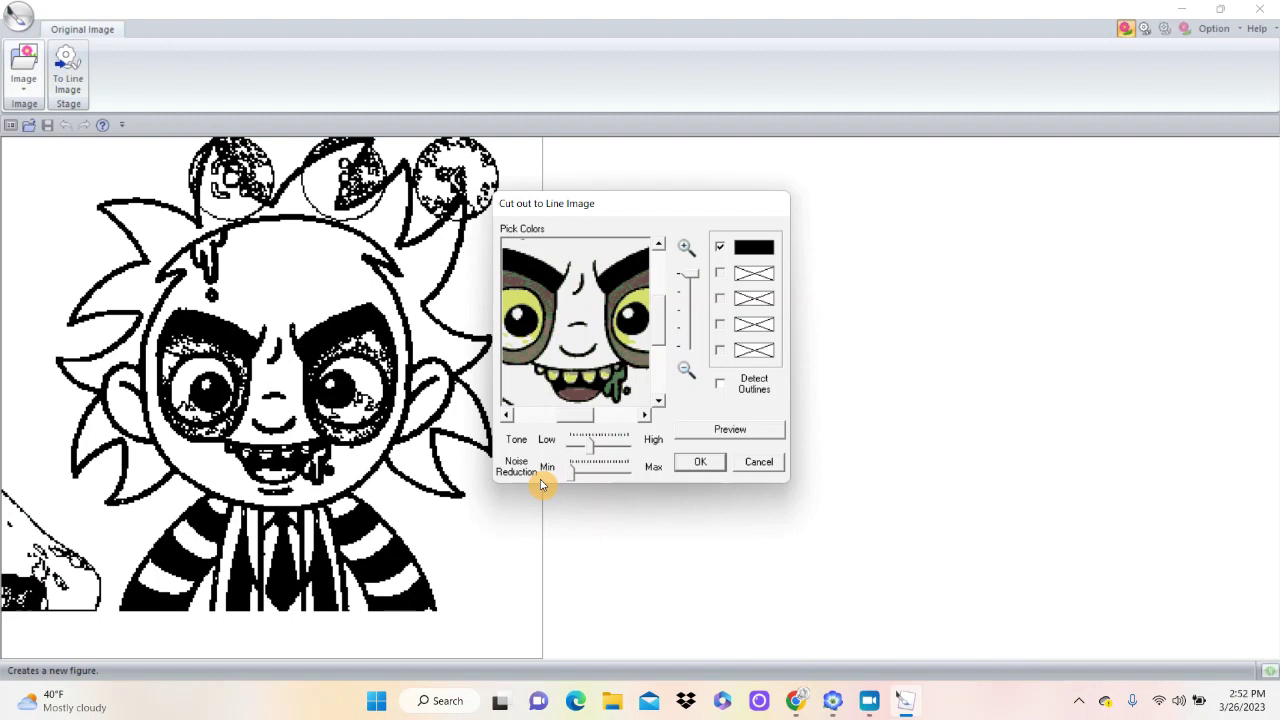
Try a slightly lower Tone with the eyebrow's dark color picked and preview the line image.
{"action": "left_click_drag", "start_coordinate": [591, 453], "coordinate": [581, 455]}
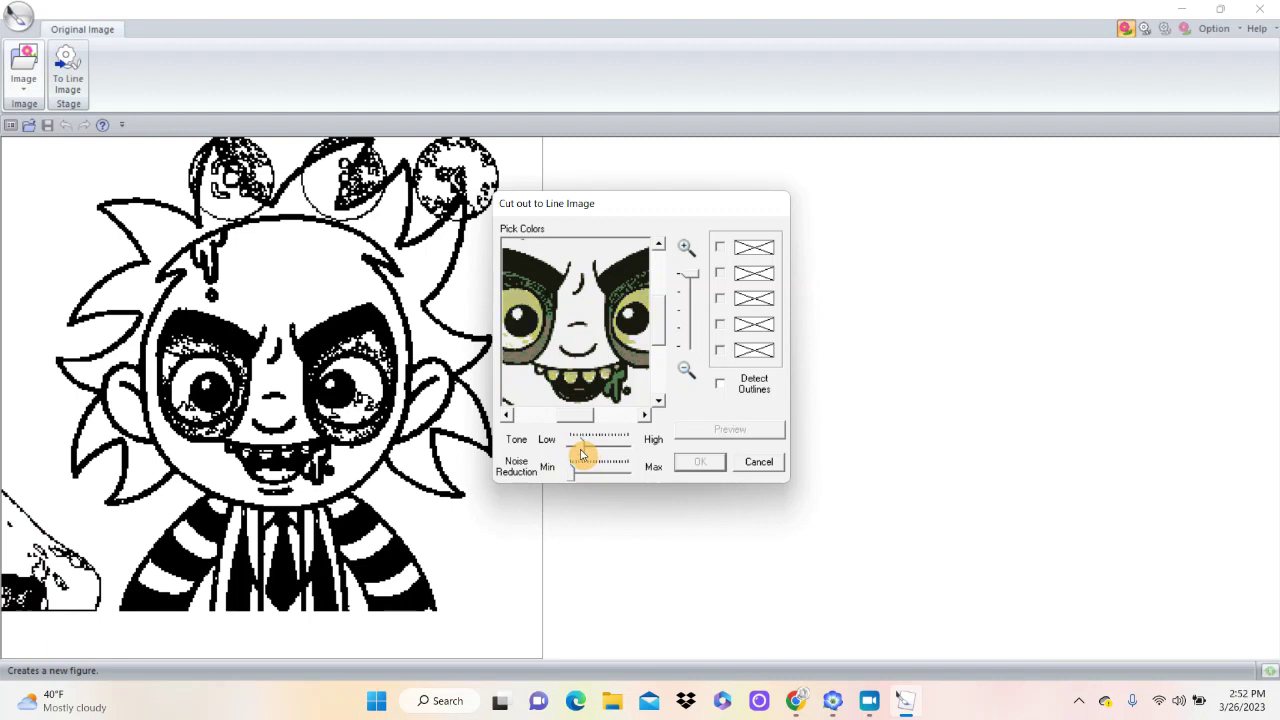
{"action": "left_click", "coordinate": [628, 255]}
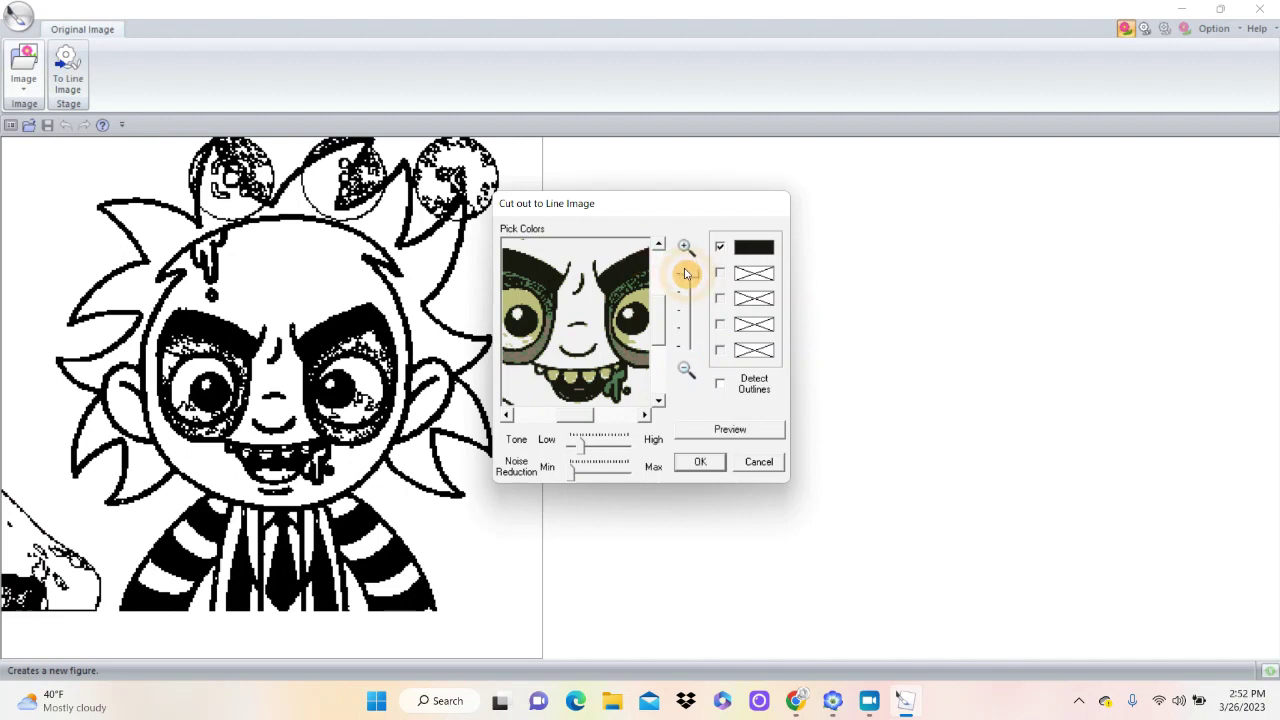
{"action": "left_click", "coordinate": [728, 434]}
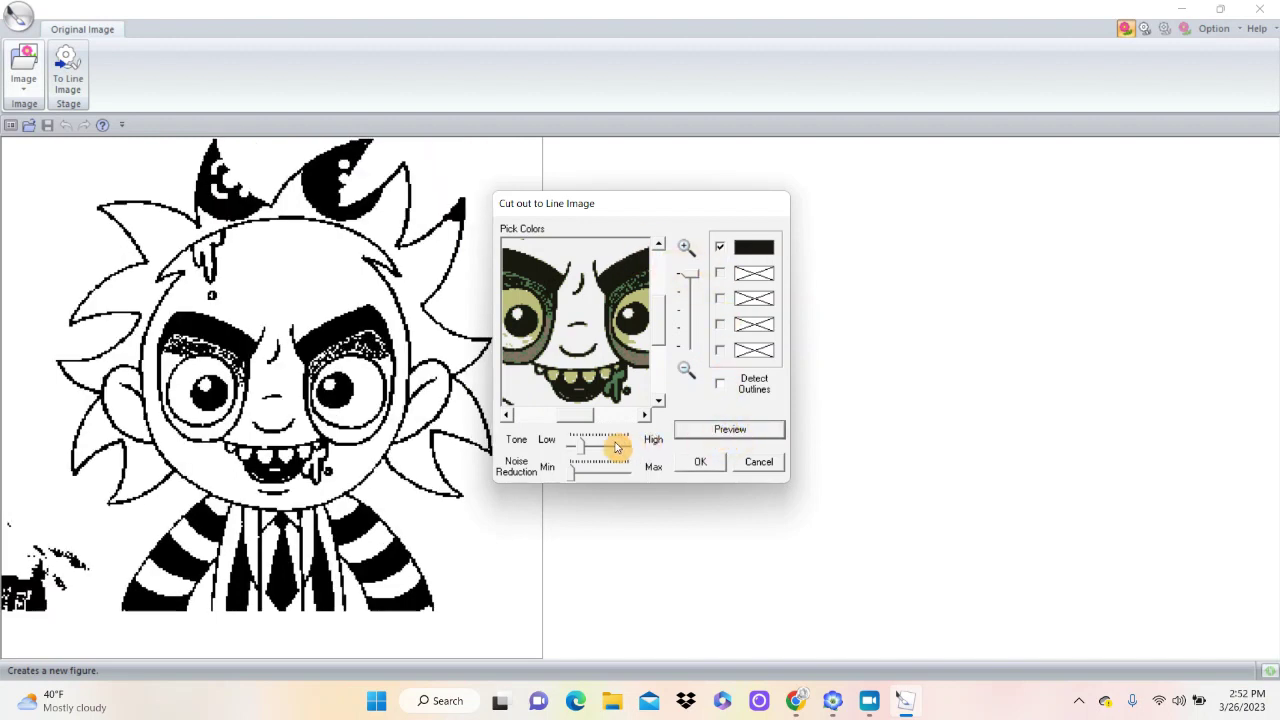
Raise the Tone slightly, pick the eyebrow's black, preview the result and accept the conversion to a line image.
{"action": "left_click_drag", "start_coordinate": [586, 449], "coordinate": [591, 451]}
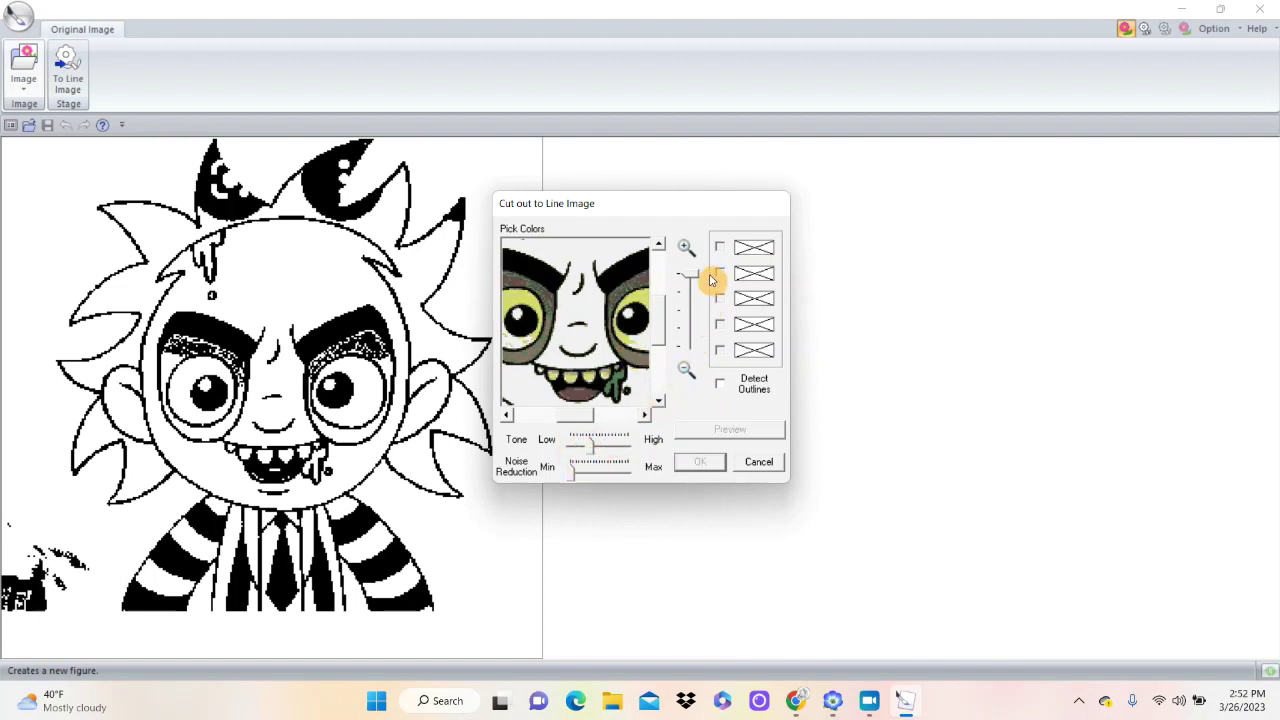
{"action": "left_click", "coordinate": [611, 258]}
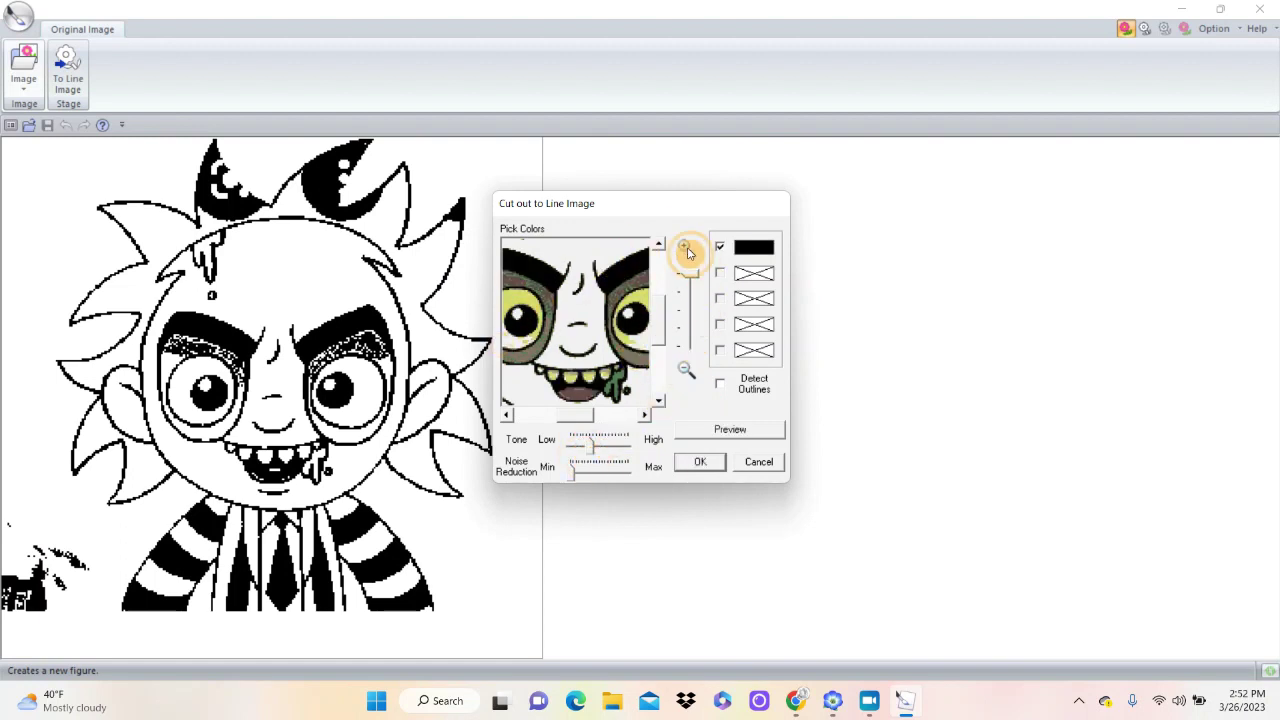
{"action": "left_click", "coordinate": [737, 431]}
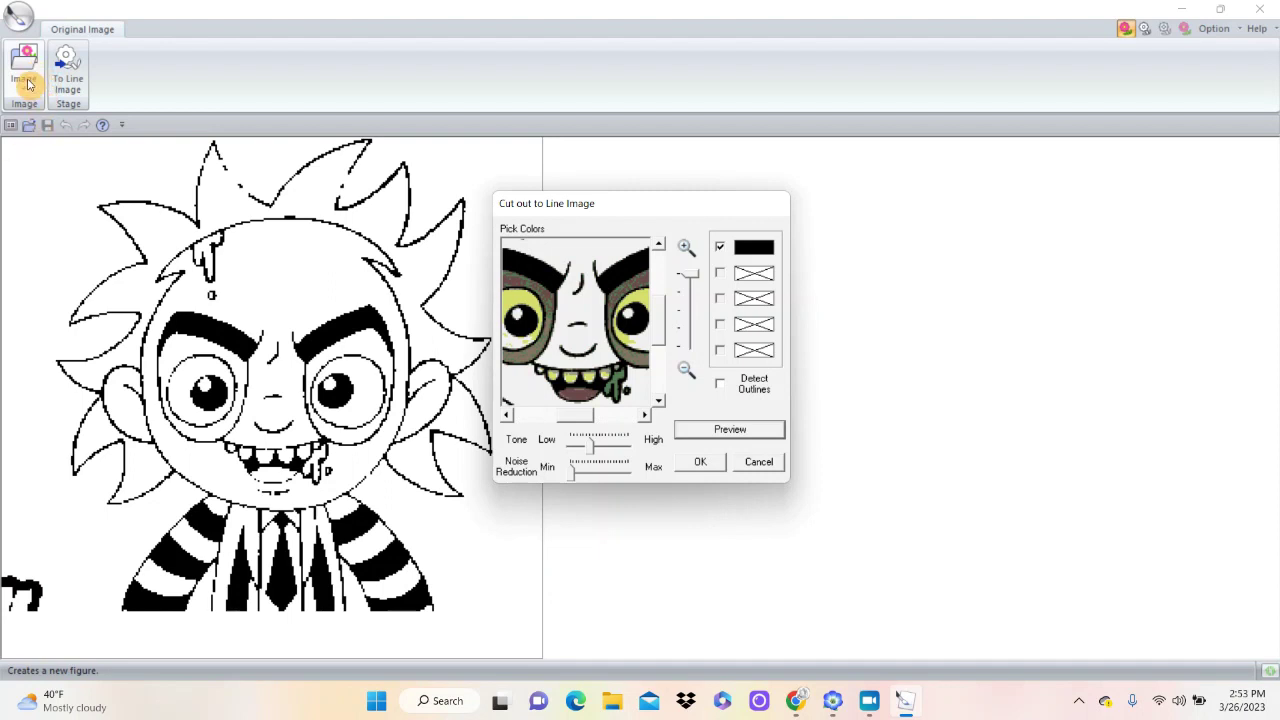
{"action": "left_click", "coordinate": [701, 465]}
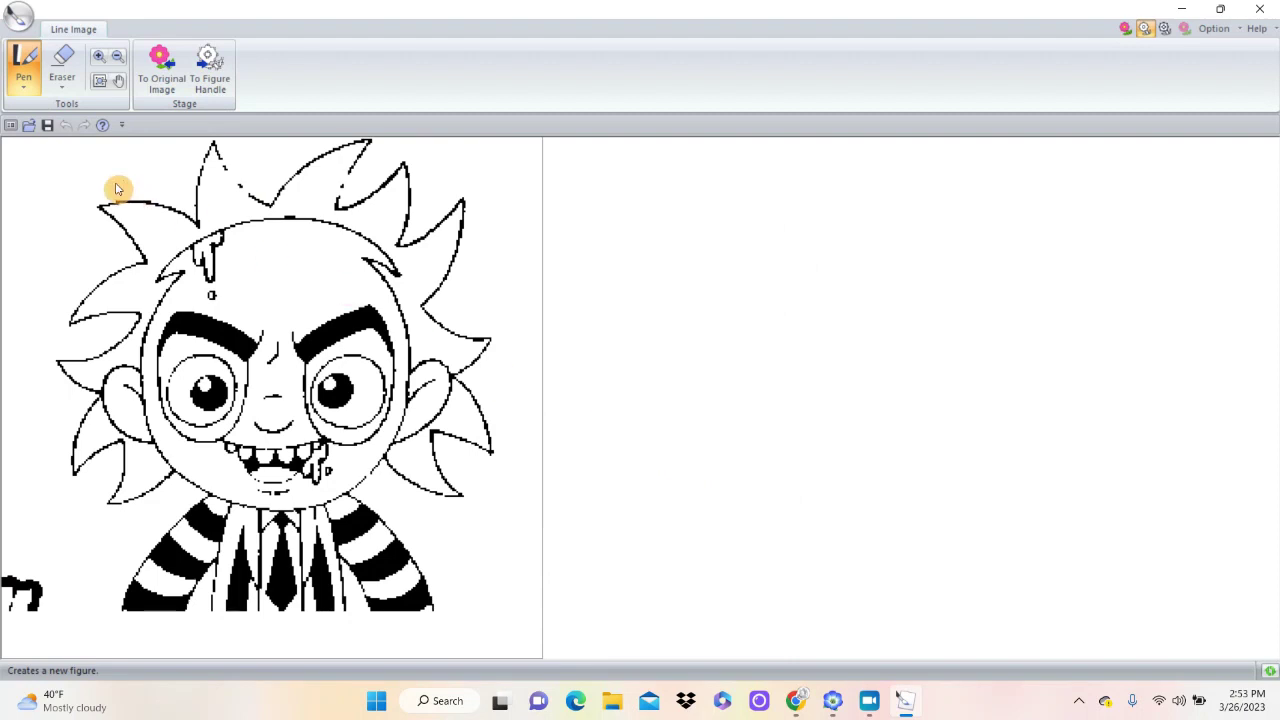
Close the gaps in the hair spikes' outline with the second-smallest Pen, from the top spikes to the spike above the right-hand ear.
{"action": "left_click", "coordinate": [27, 88]}
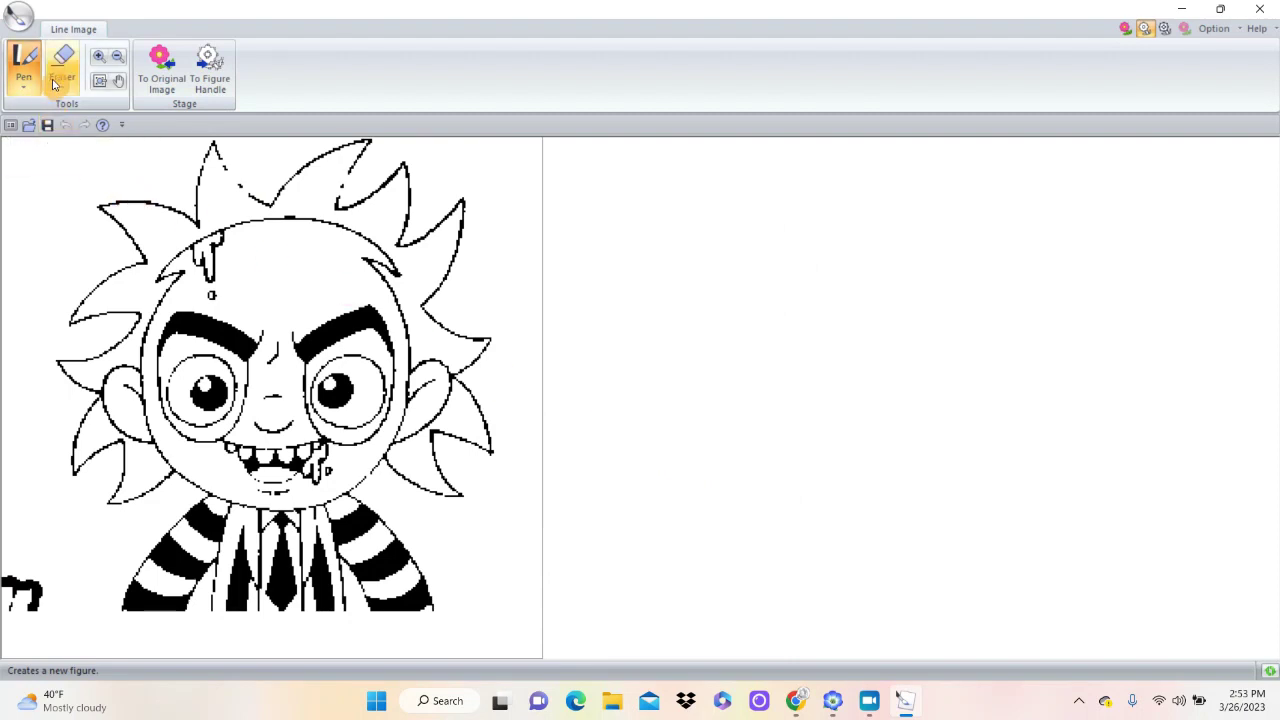
{"action": "left_click", "coordinate": [99, 60]}
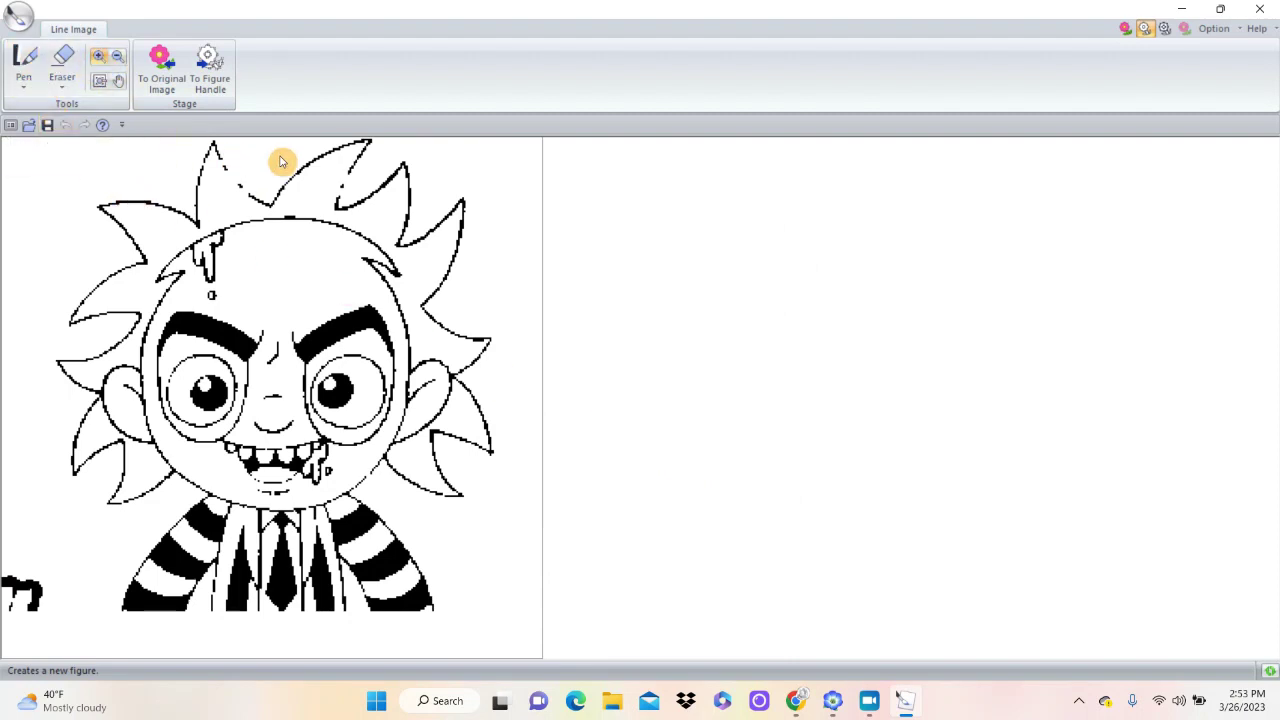
{"action": "left_click_drag", "start_coordinate": [257, 141], "coordinate": [455, 268]}
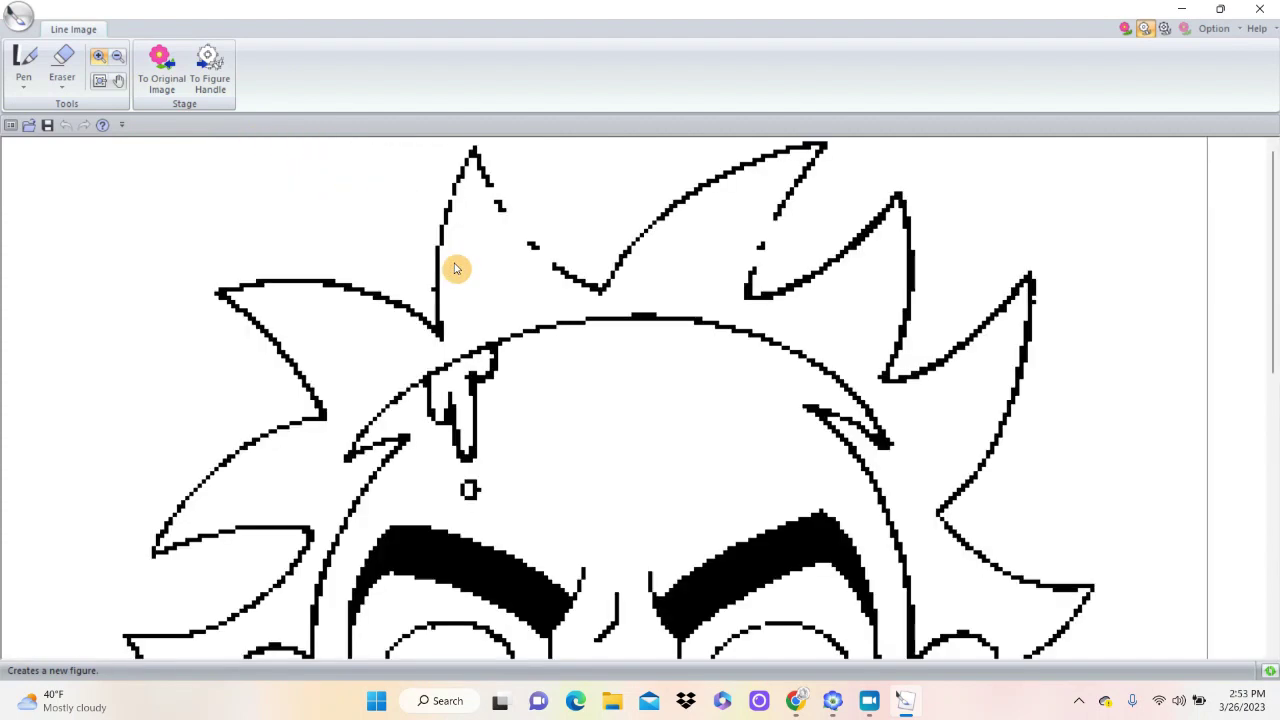
{"action": "left_click", "coordinate": [22, 57]}
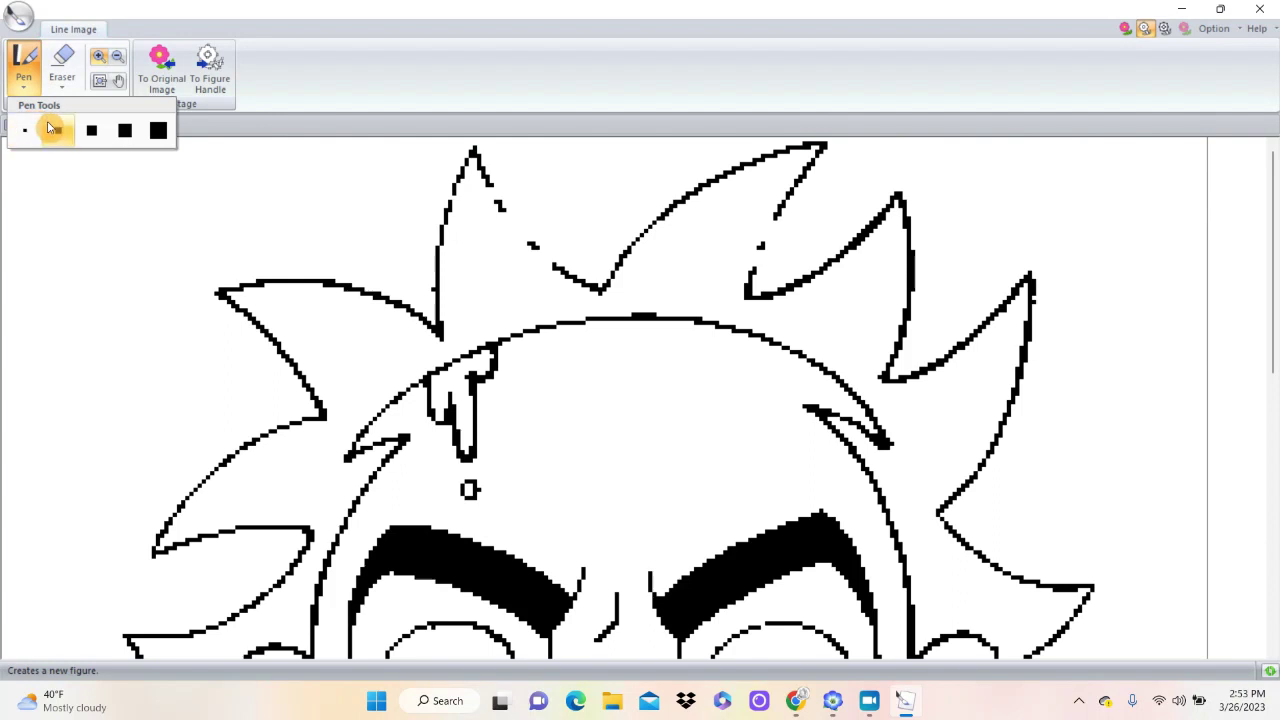
{"action": "left_click", "coordinate": [58, 133]}
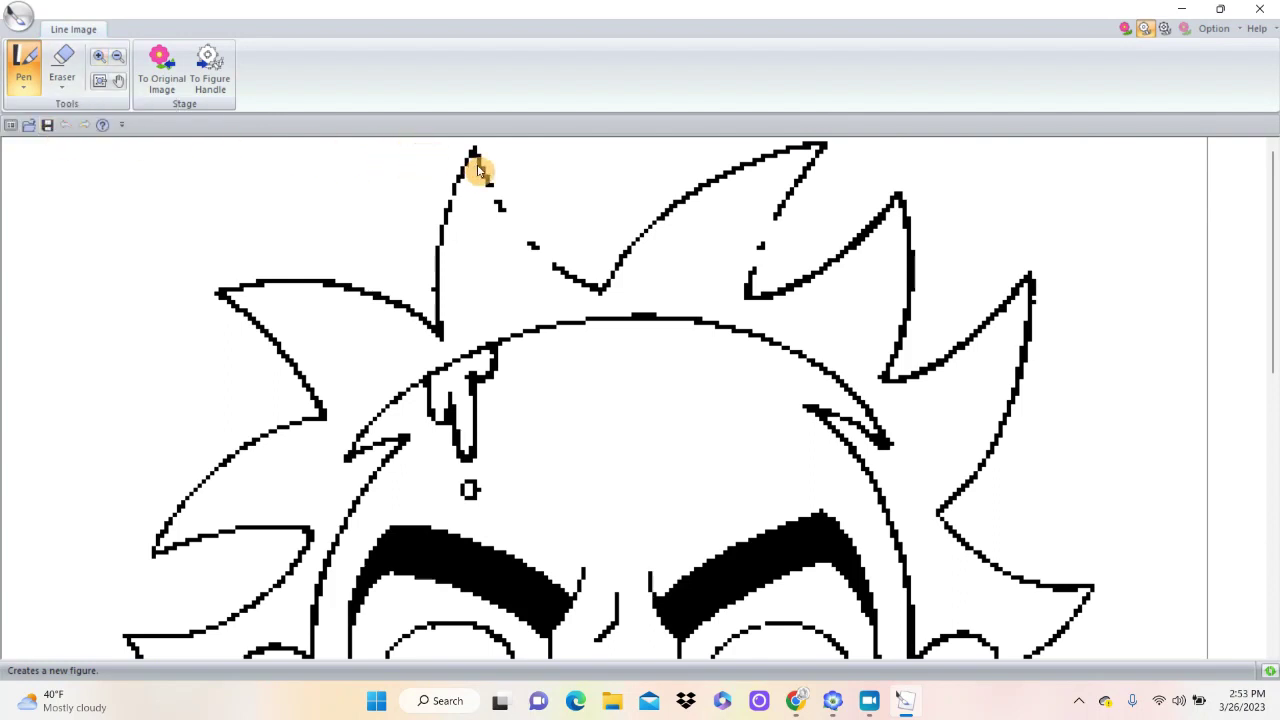
{"action": "left_click_drag", "start_coordinate": [479, 172], "coordinate": [486, 183]}
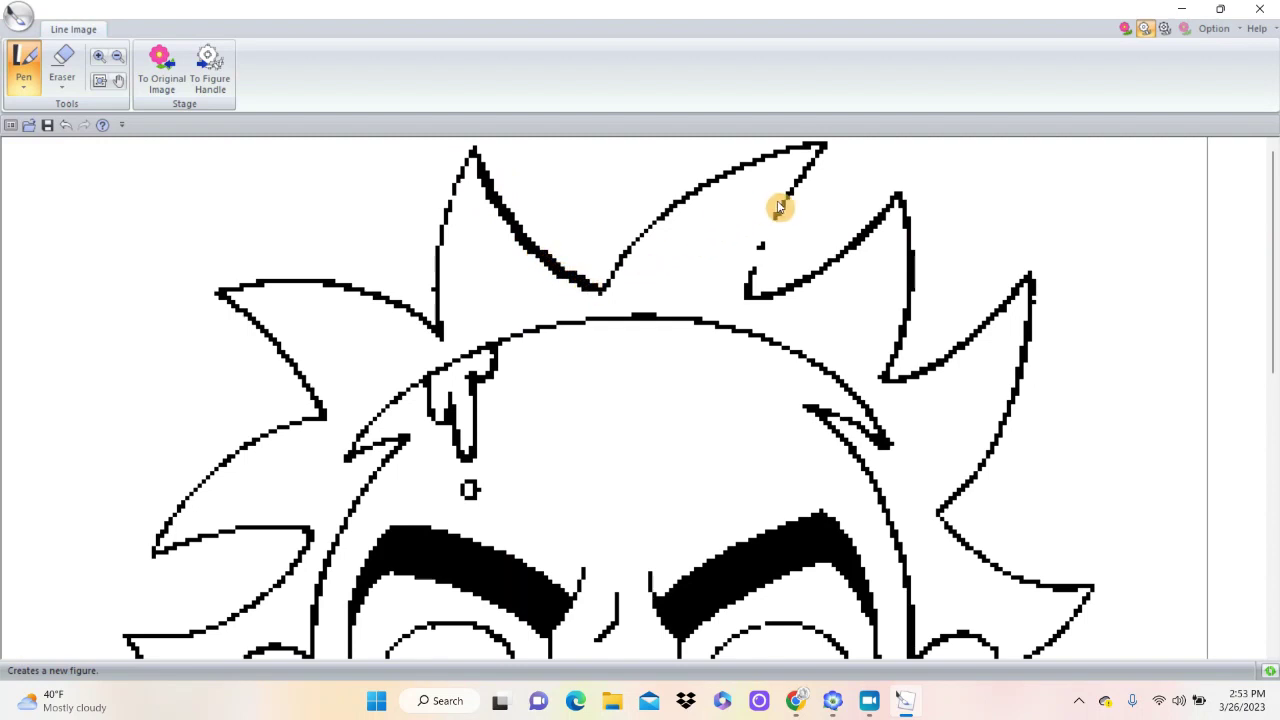
{"action": "left_click_drag", "start_coordinate": [780, 210], "coordinate": [755, 263]}
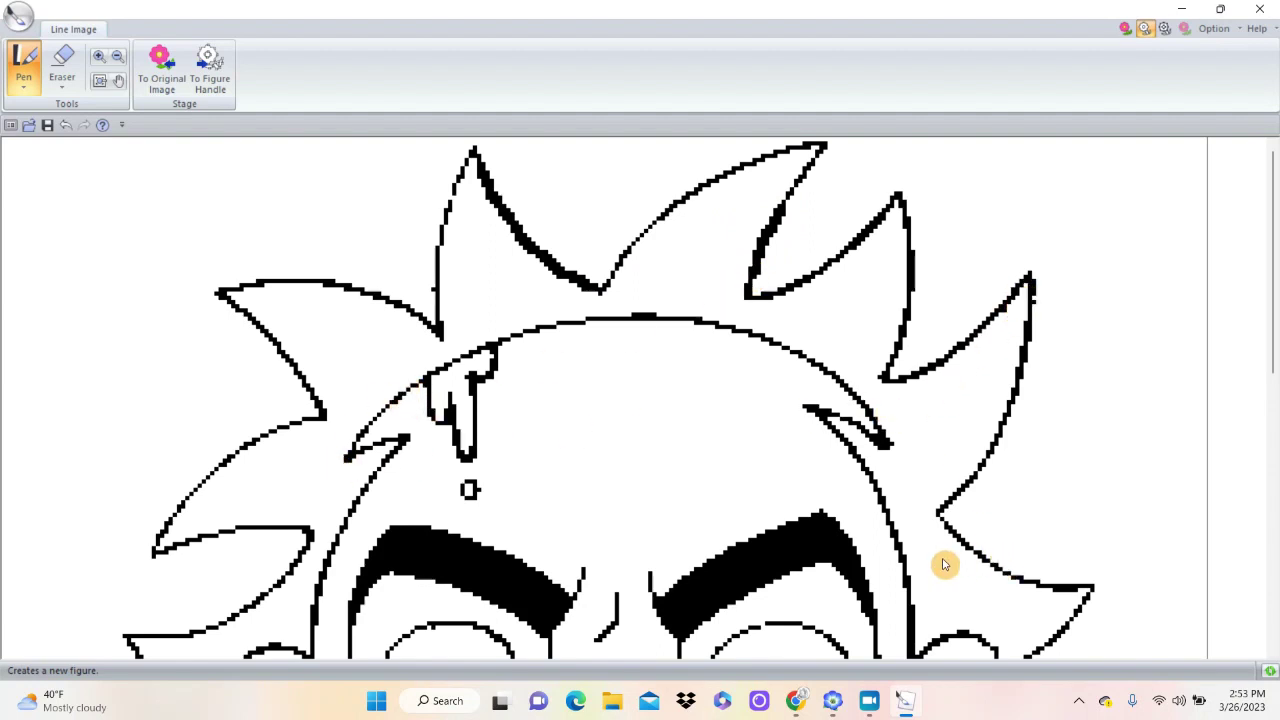
{"action": "left_click_drag", "start_coordinate": [969, 551], "coordinate": [991, 566]}
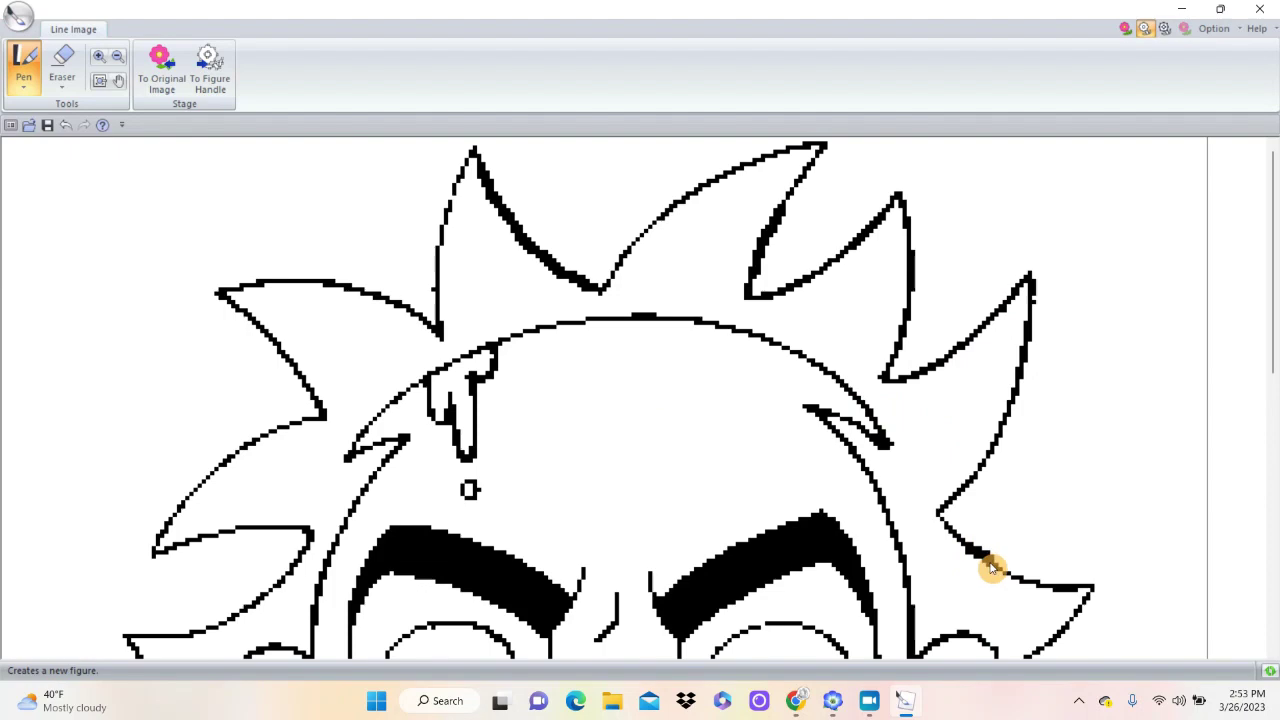
Complete the broken outline along the lower edge of the open mouth with the smallest Pen.
{"action": "left_click_drag", "start_coordinate": [1270, 232], "coordinate": [1251, 377]}
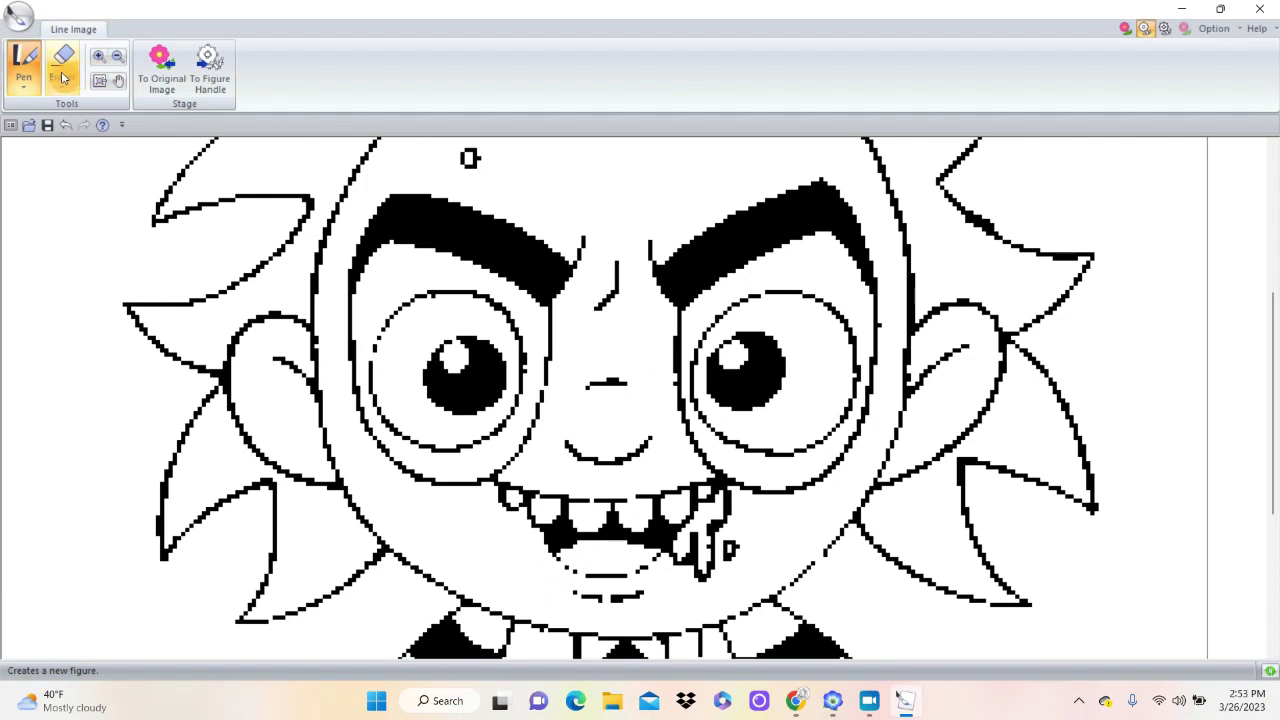
{"action": "left_click", "coordinate": [21, 91]}
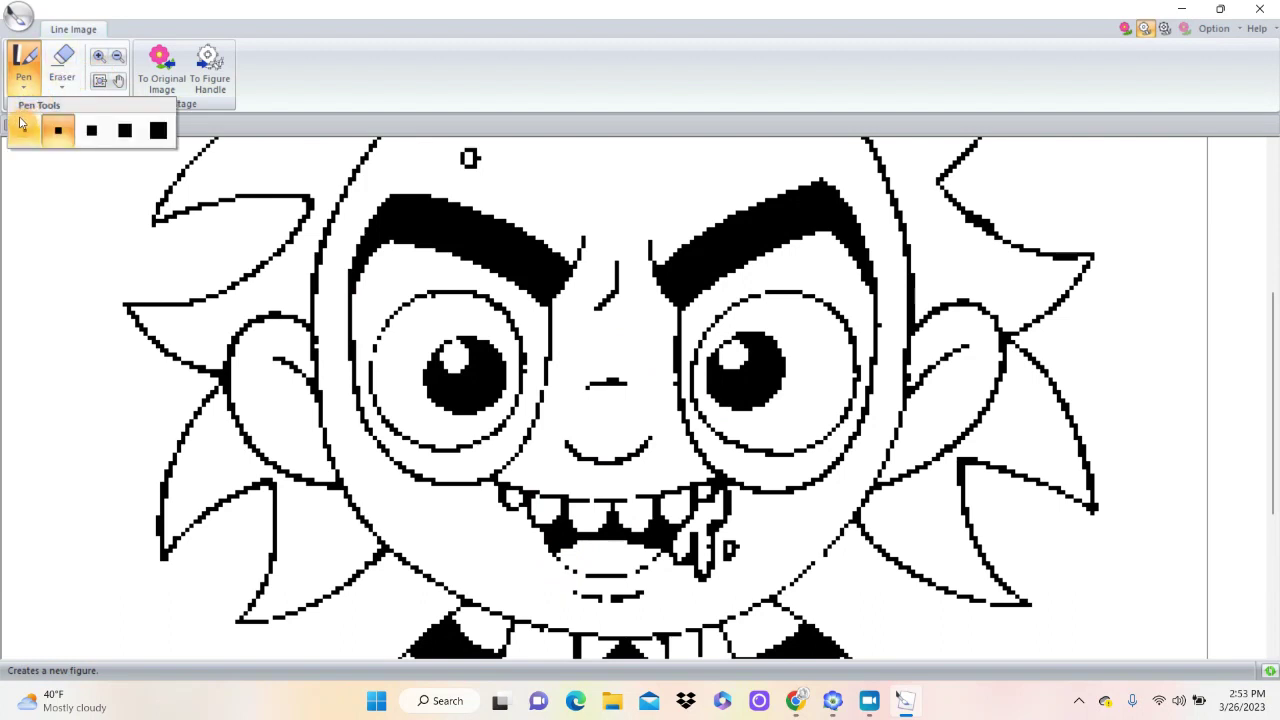
{"action": "left_click", "coordinate": [22, 129]}
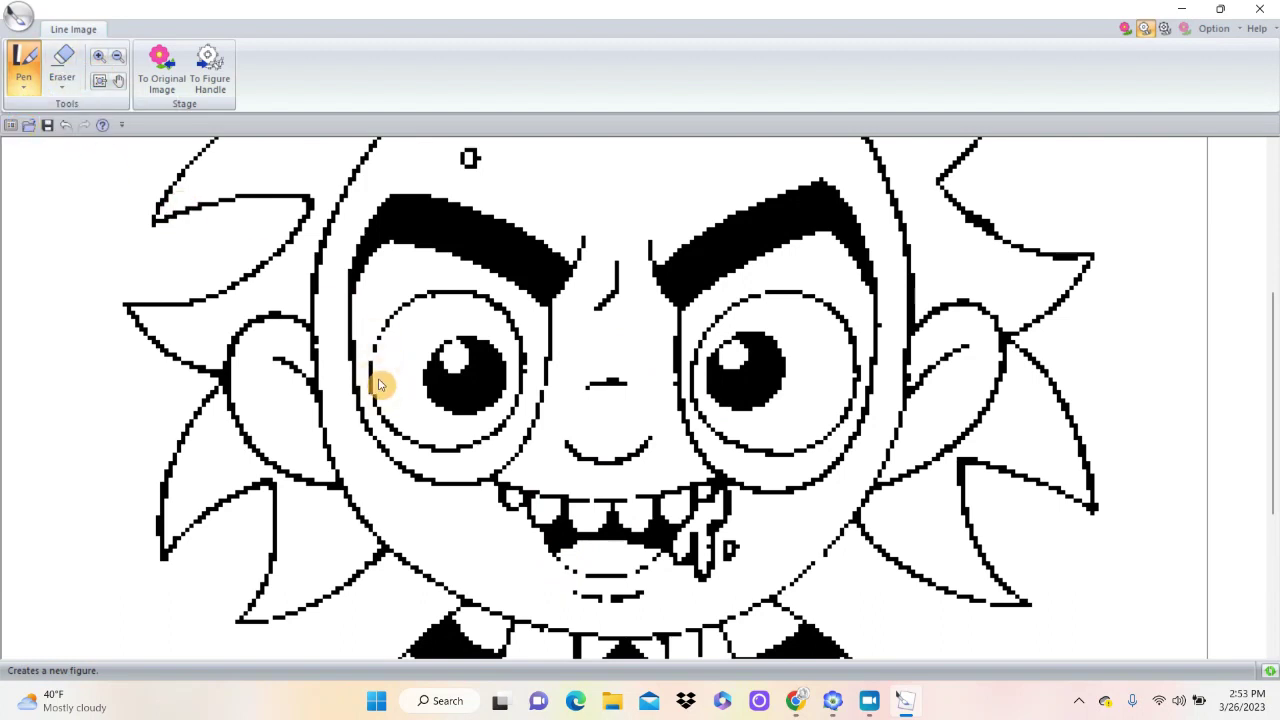
{"action": "left_click", "coordinate": [100, 62]}
{"action": "left_click_drag", "start_coordinate": [445, 455], "coordinate": [760, 609]}
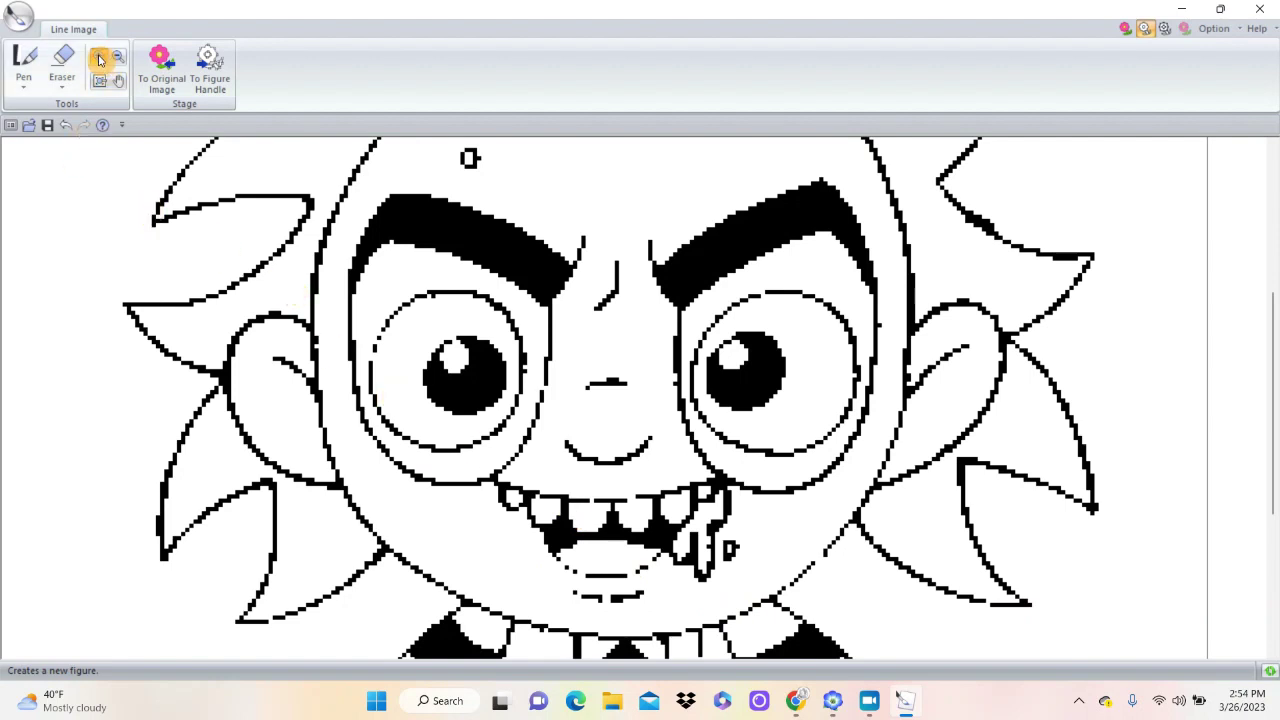
{"action": "left_click", "coordinate": [99, 61]}
{"action": "left_click_drag", "start_coordinate": [488, 490], "coordinate": [680, 622]}
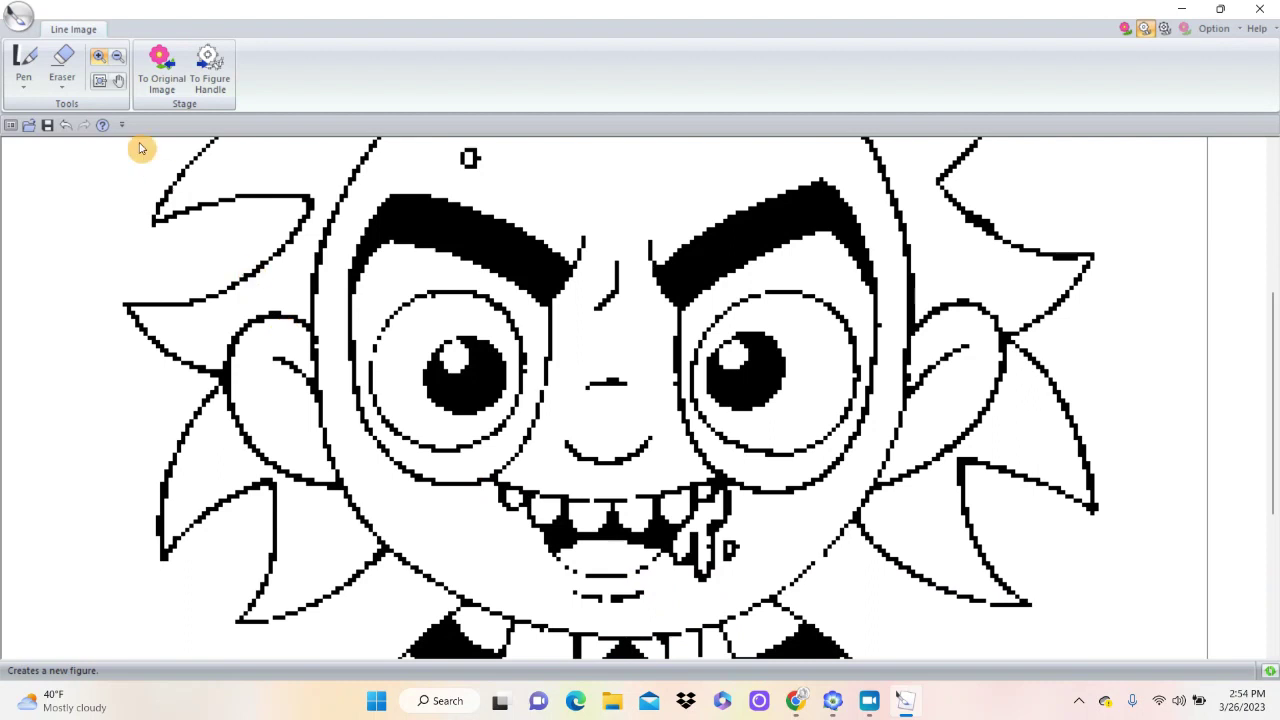
{"action": "left_click", "coordinate": [28, 64]}
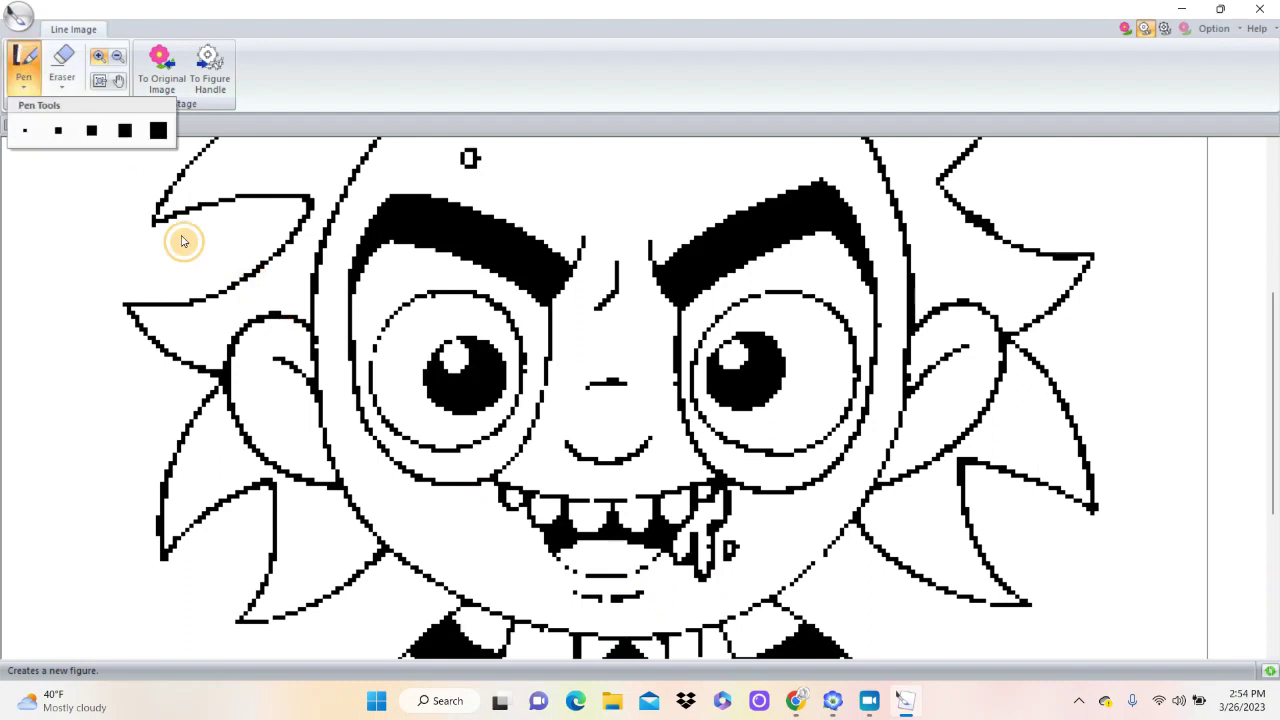
{"action": "left_click", "coordinate": [24, 140]}
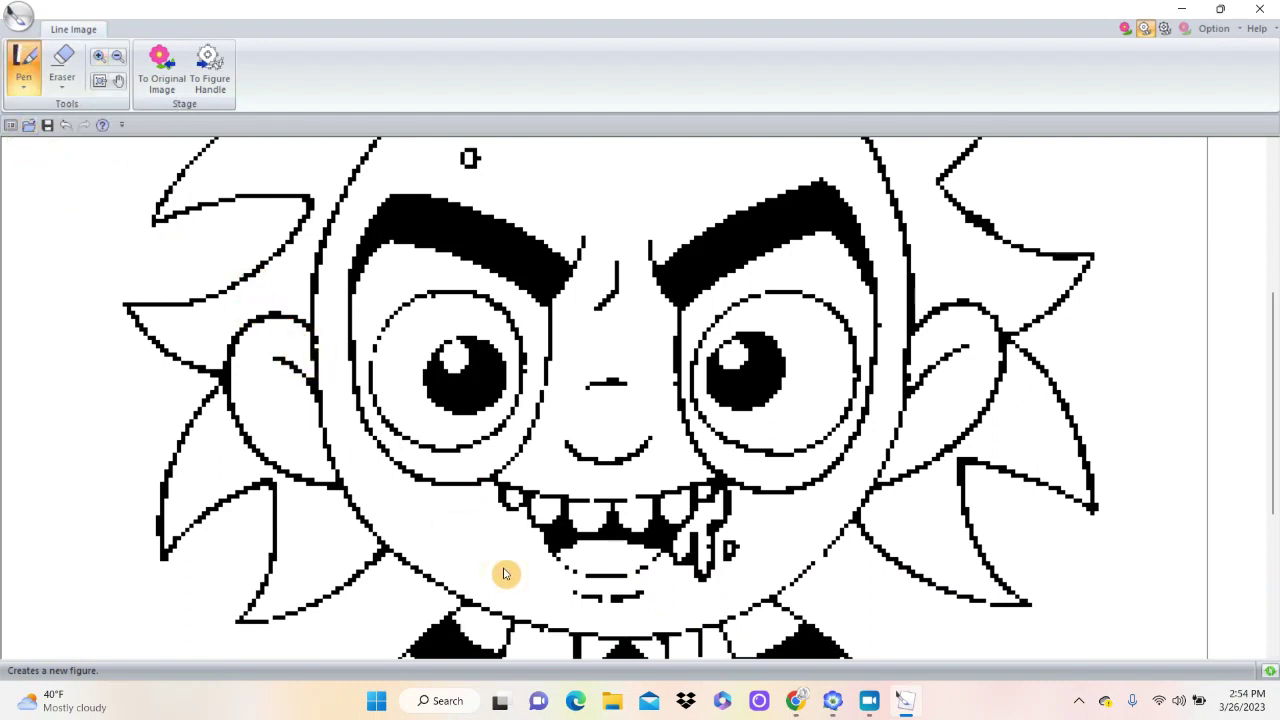
{"action": "left_click", "coordinate": [557, 560]}
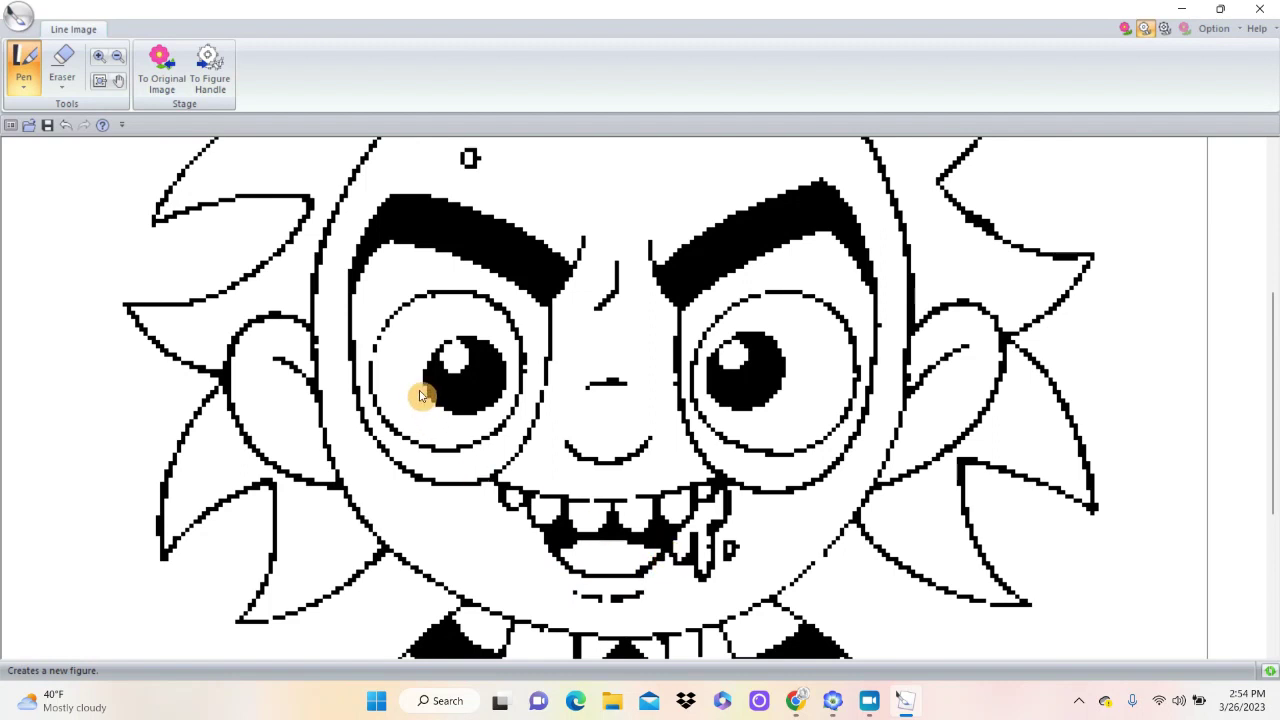
Close the gaps in the left-hand eye's inner circle with the Pen and touch up the line above the teeth.
{"action": "left_click", "coordinate": [391, 326]}
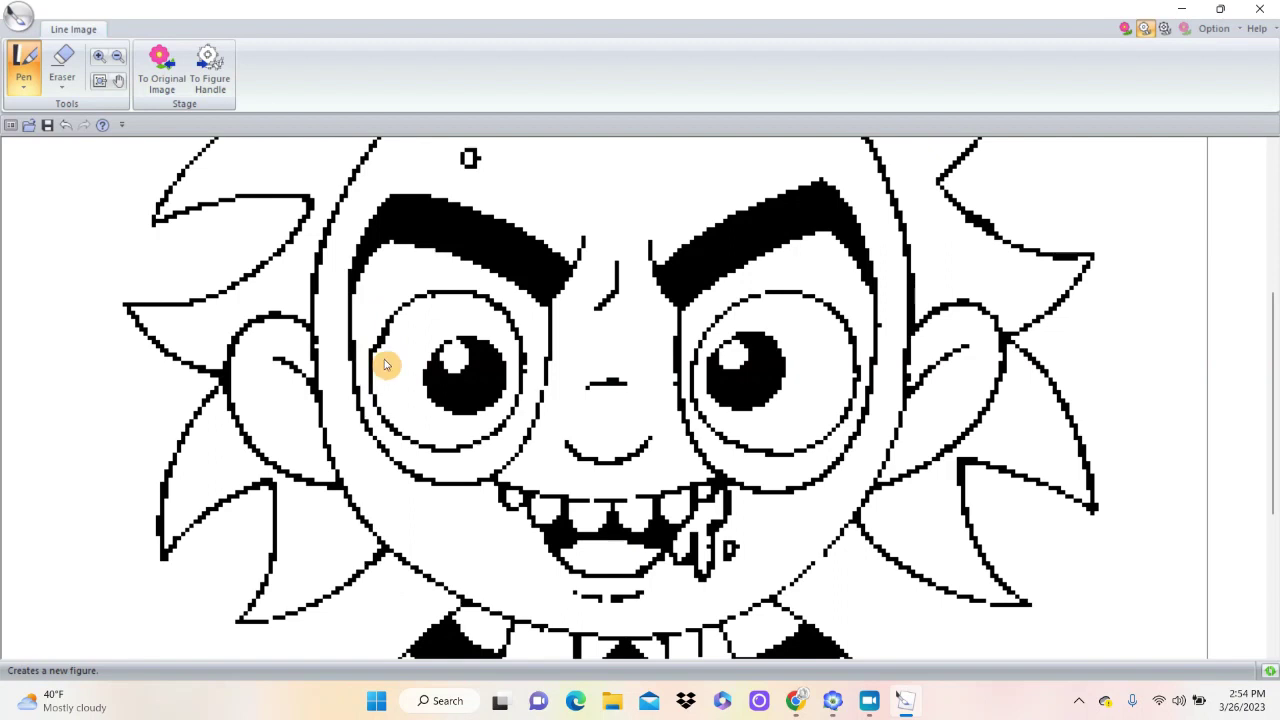
{"action": "left_click", "coordinate": [416, 327]}
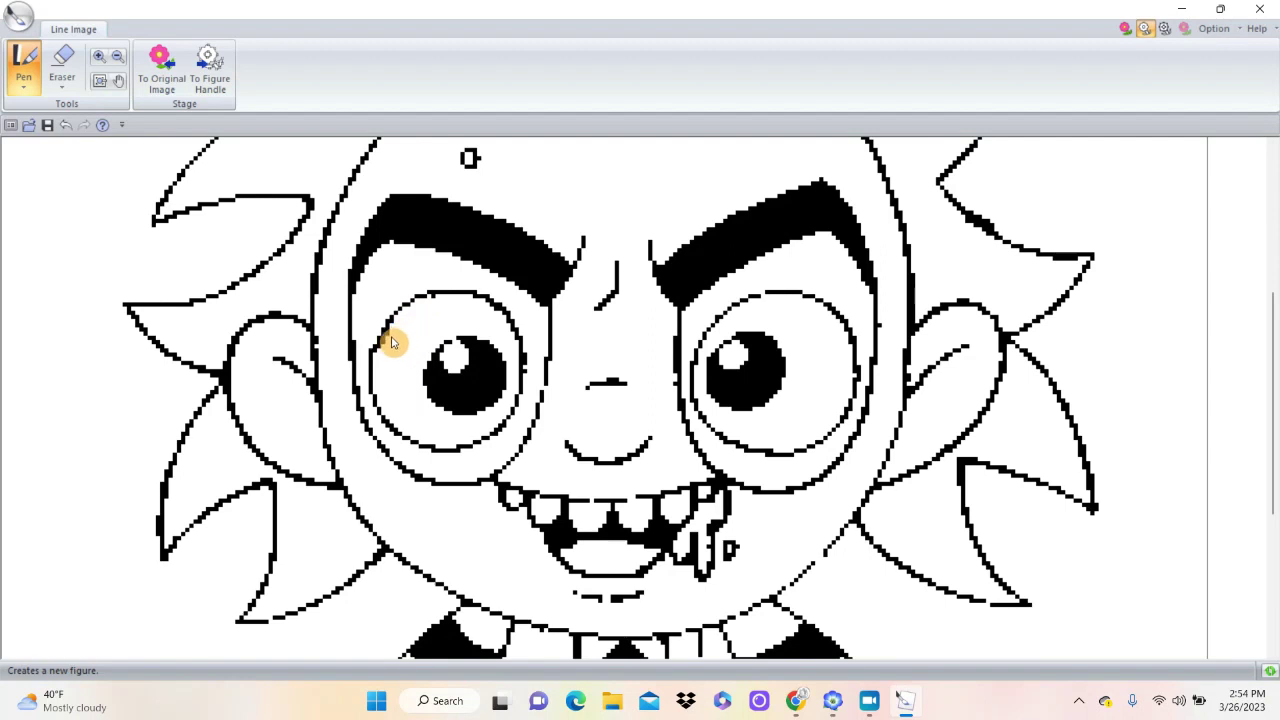
{"action": "left_click", "coordinate": [436, 306]}
{"action": "left_click", "coordinate": [596, 506]}
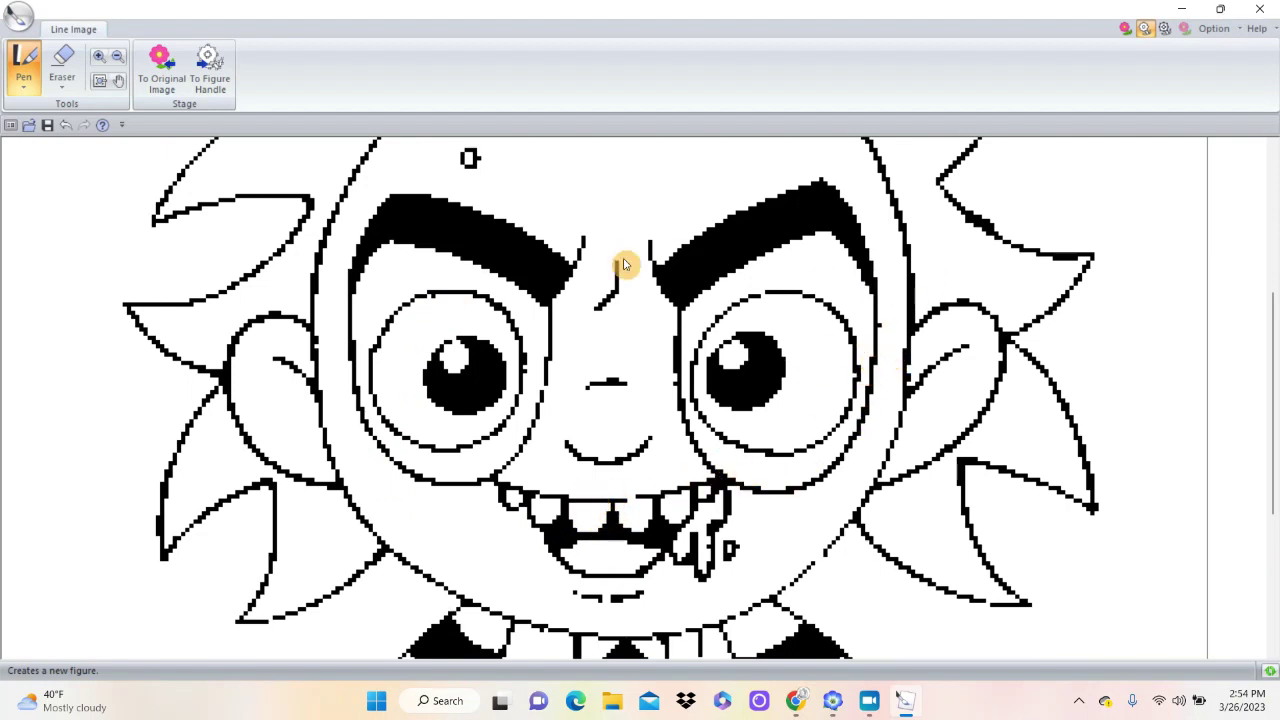
Start a new line image without saving the changes to the beatlejuice line image.
{"action": "left_click", "coordinate": [80, 40]}
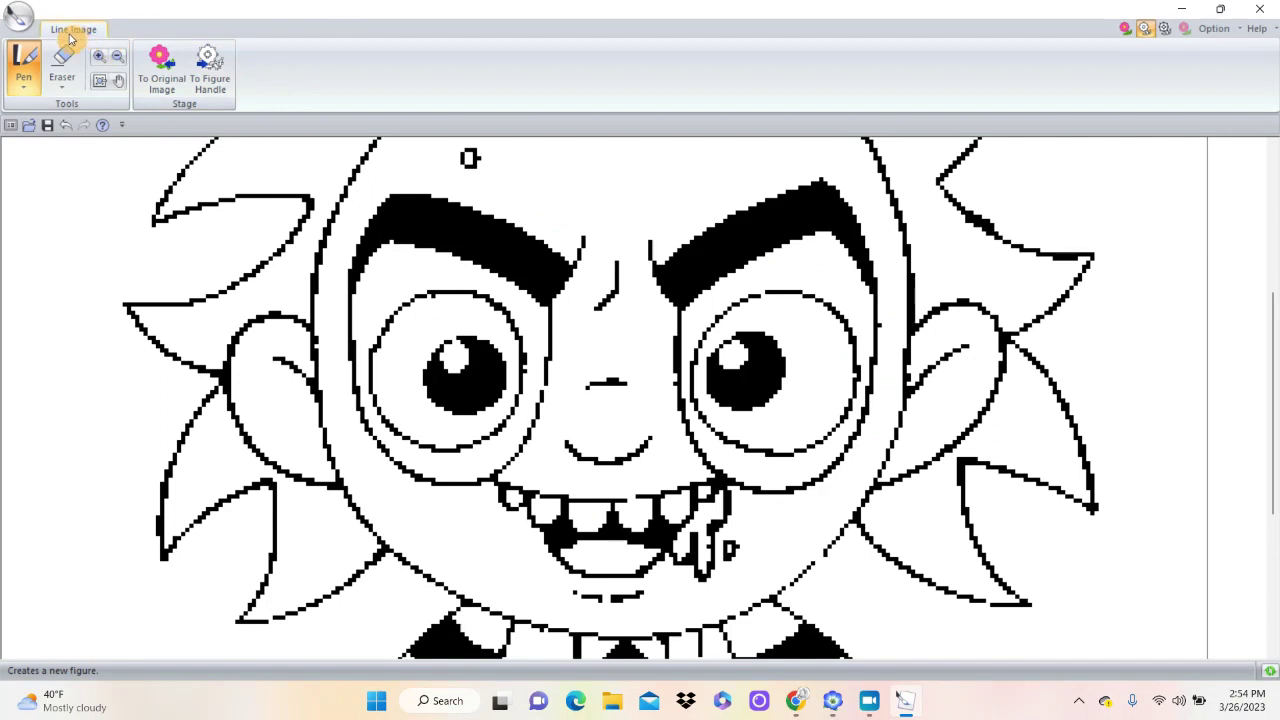
{"action": "left_click", "coordinate": [18, 15]}
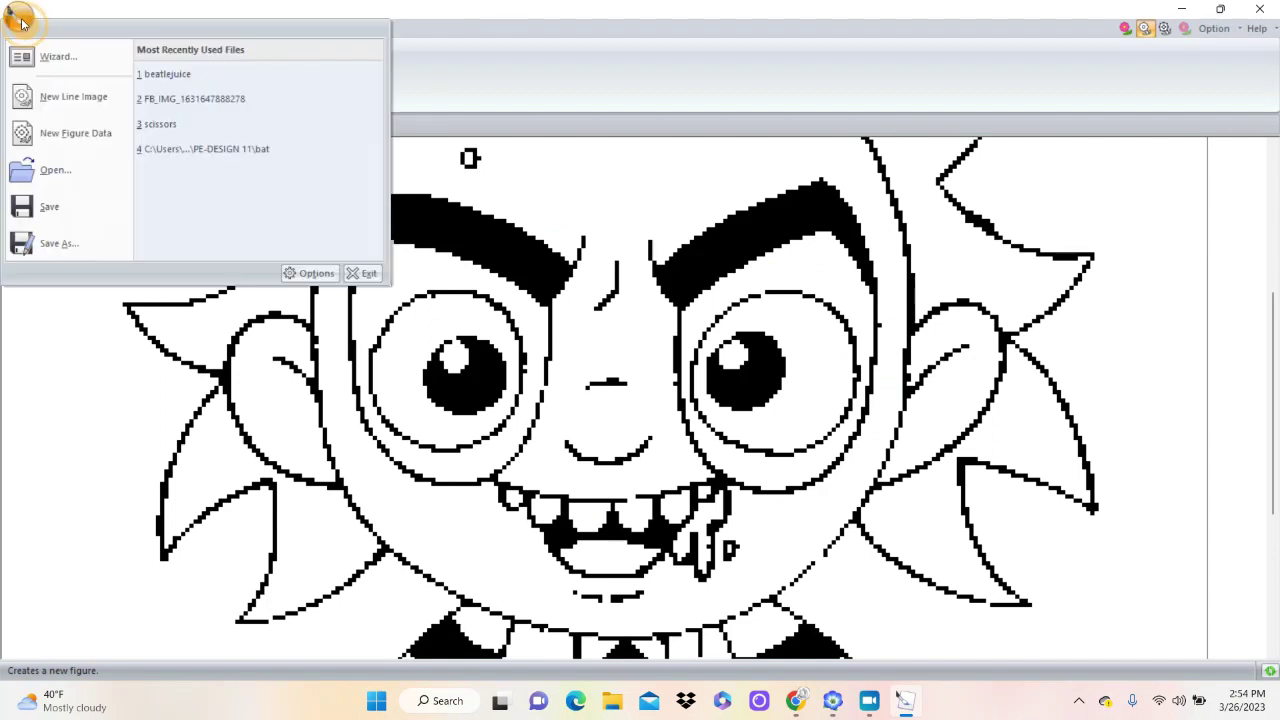
{"action": "left_click", "coordinate": [66, 100]}
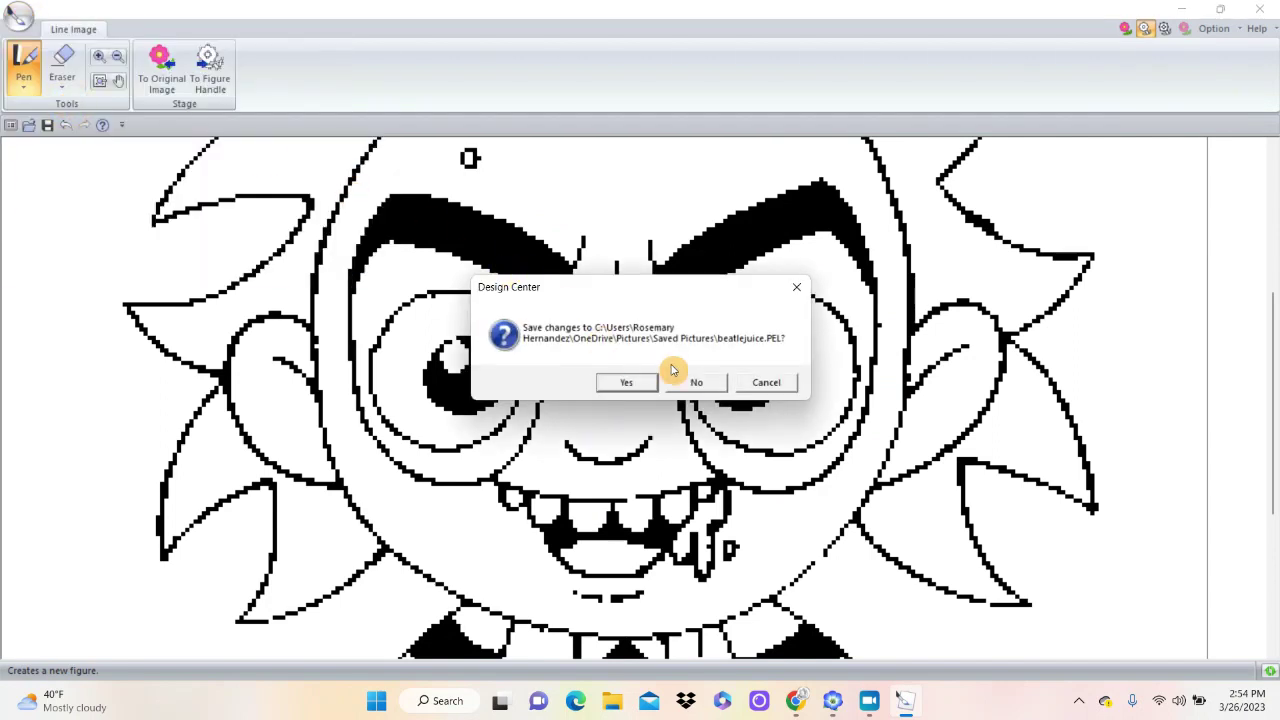
{"action": "left_click", "coordinate": [693, 386]}
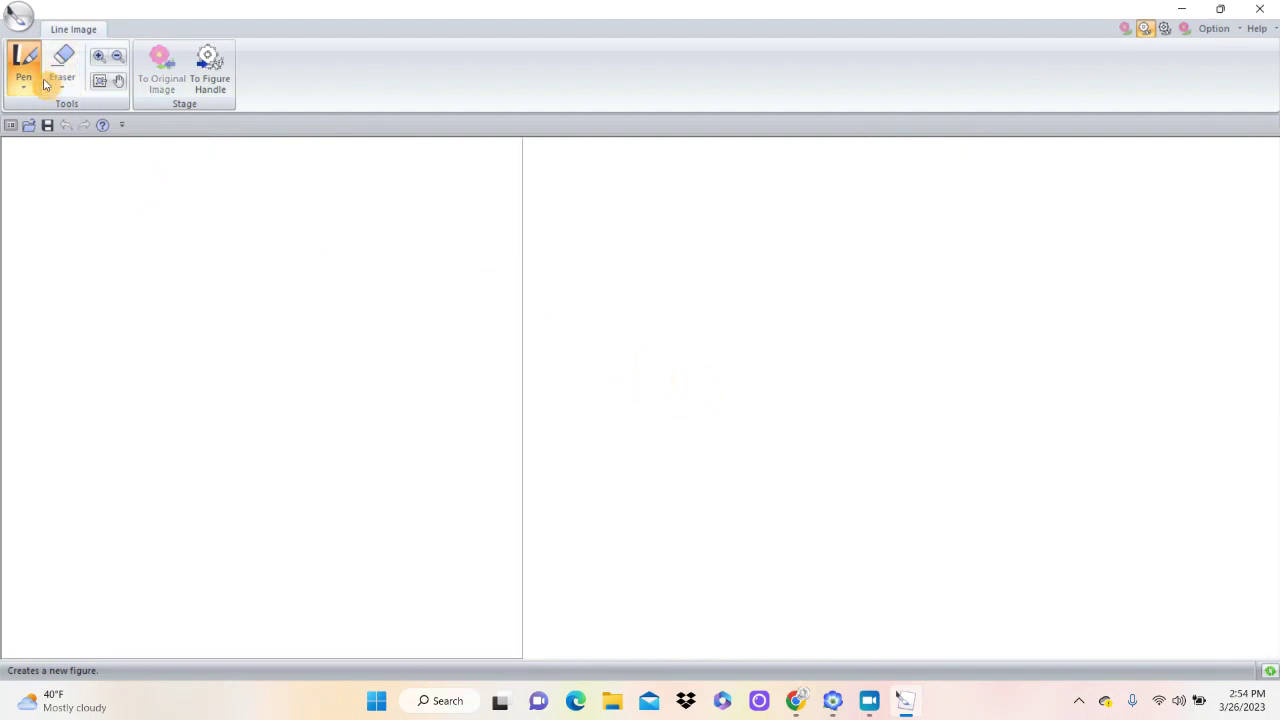
Start opening a design file and look for artwork in the PE-DESIGN 11 folder under Documents.
{"action": "left_click", "coordinate": [18, 18]}
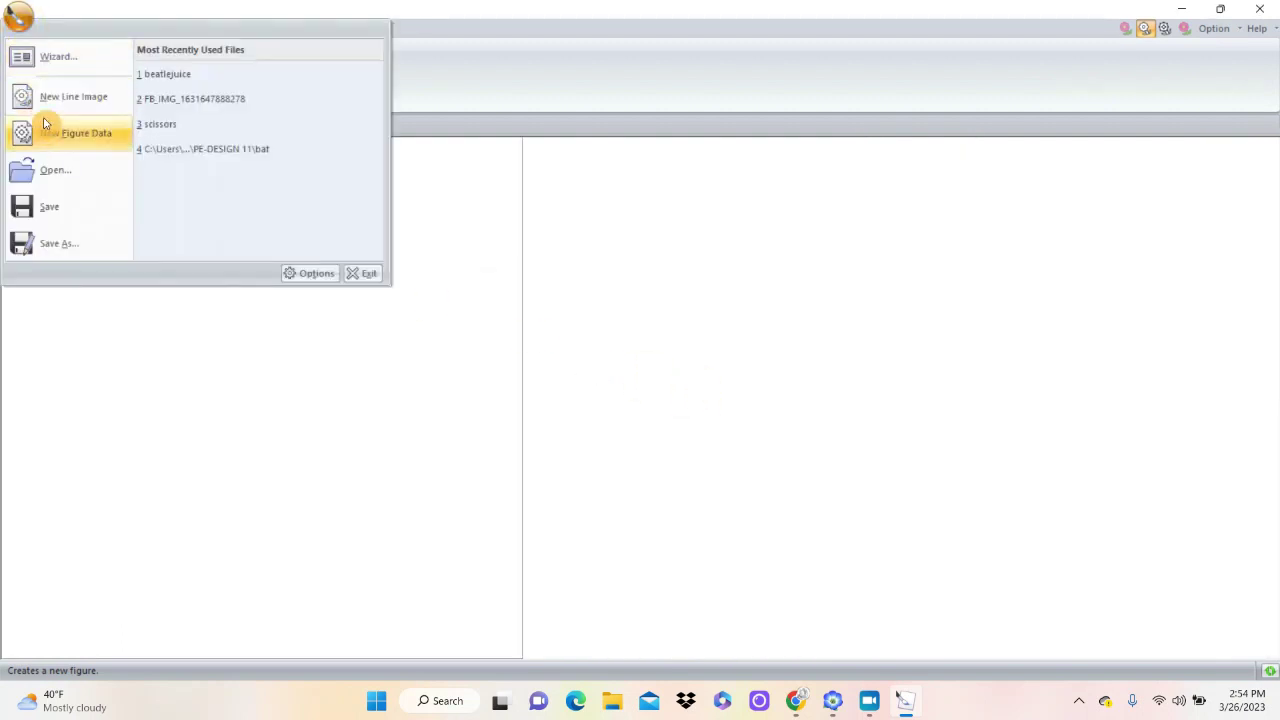
{"action": "left_click", "coordinate": [50, 171]}
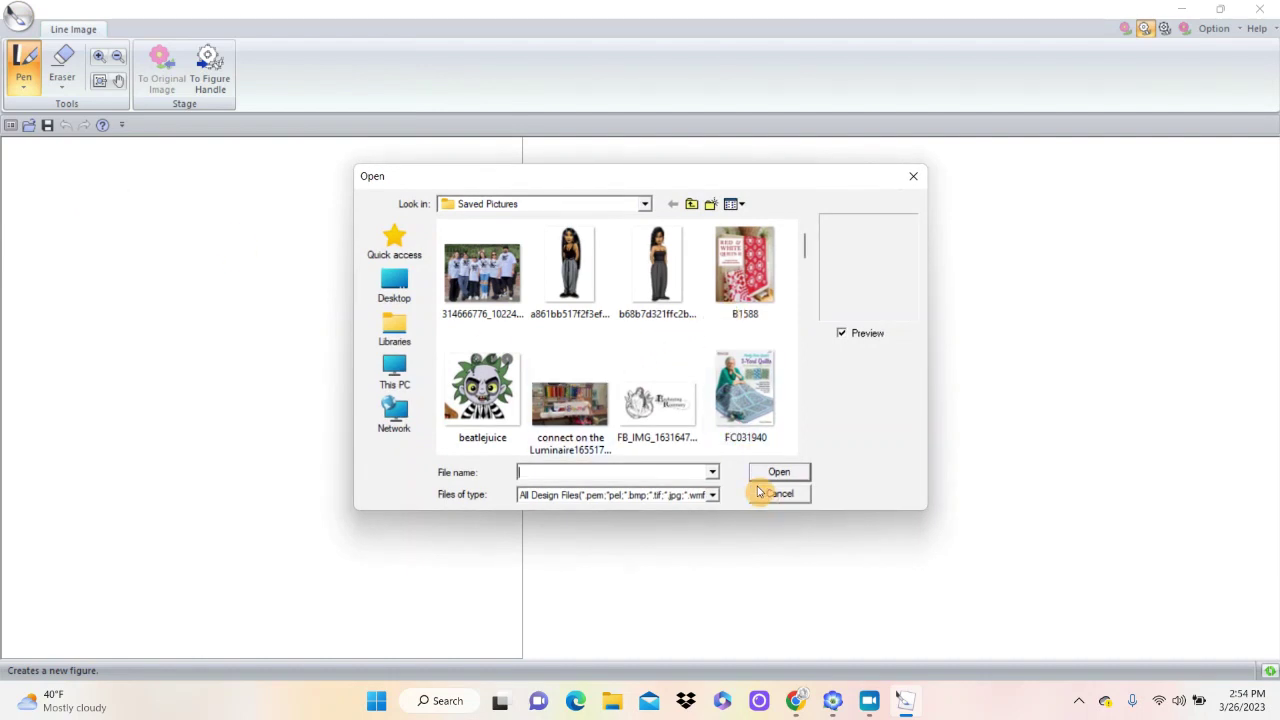
{"action": "left_click", "coordinate": [646, 206]}
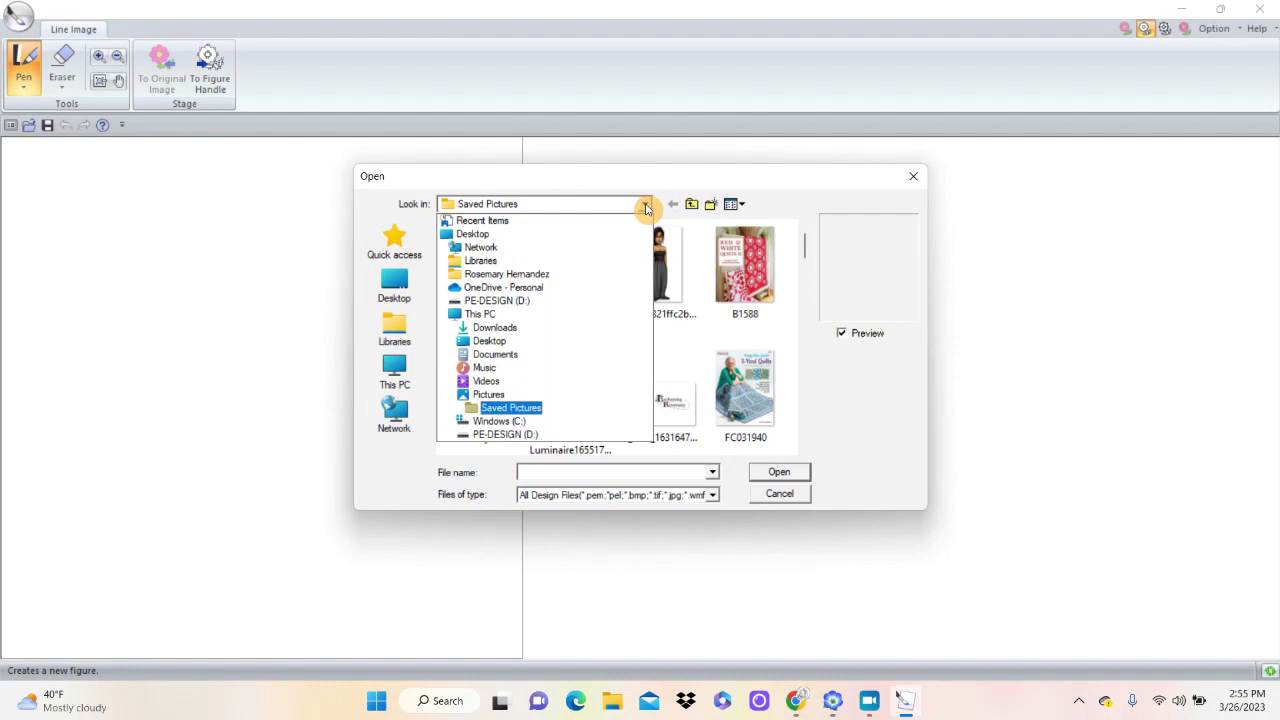
{"action": "left_click", "coordinate": [519, 362]}
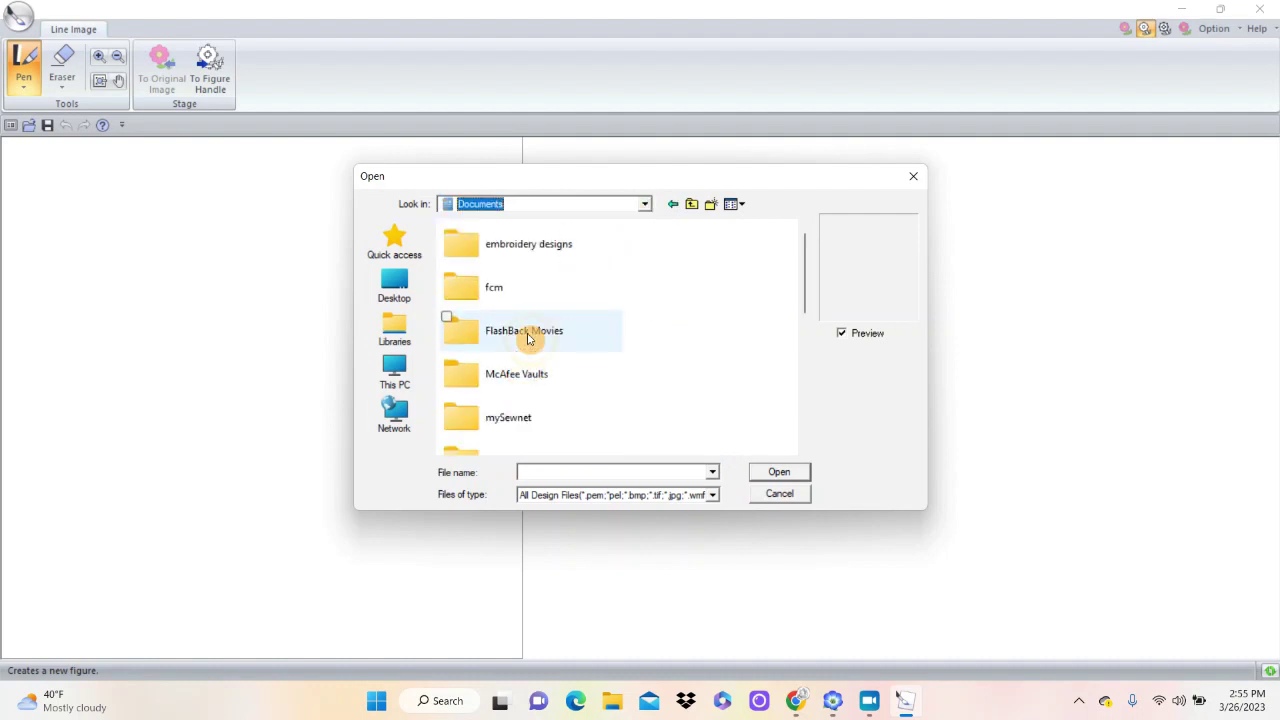
{"action": "left_click_drag", "start_coordinate": [806, 268], "coordinate": [797, 366]}
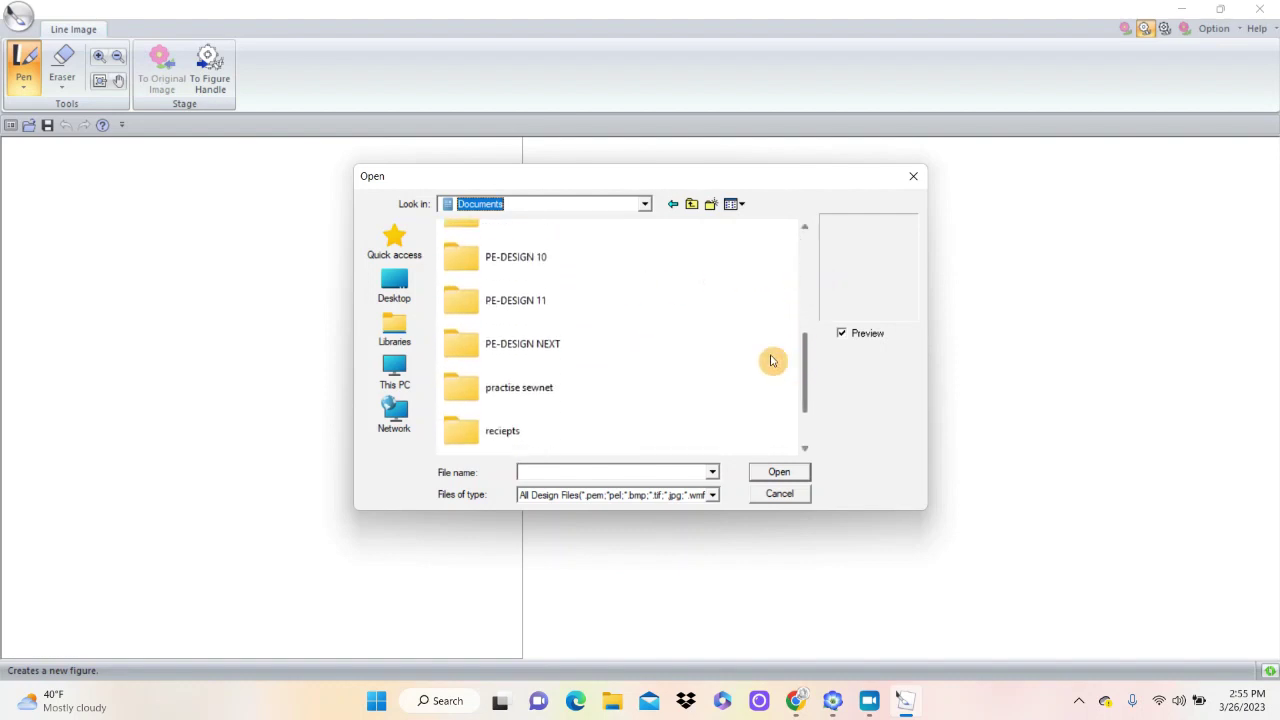
{"action": "double_click", "coordinate": [462, 295]}
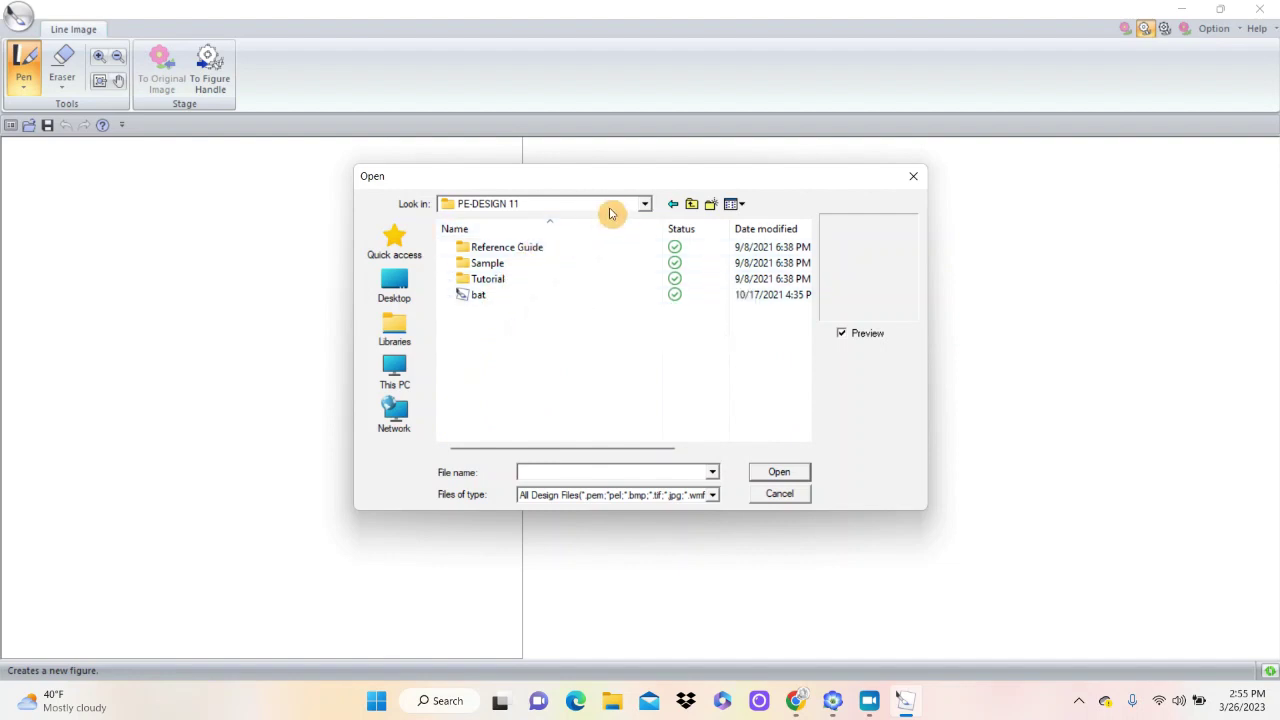
Browse from Windows (C:) through Program Files (x86) and its Brother folder to the ClipArt folder.
{"action": "left_click", "coordinate": [646, 204]}
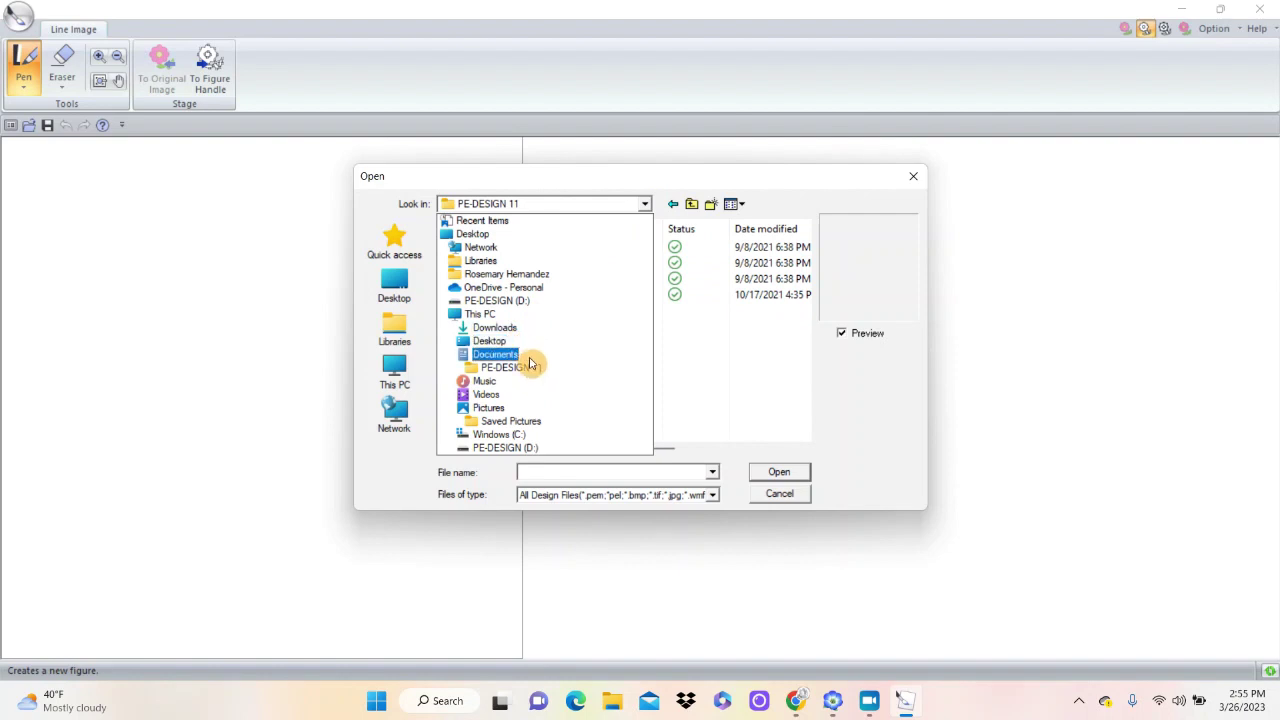
{"action": "left_click", "coordinate": [515, 434]}
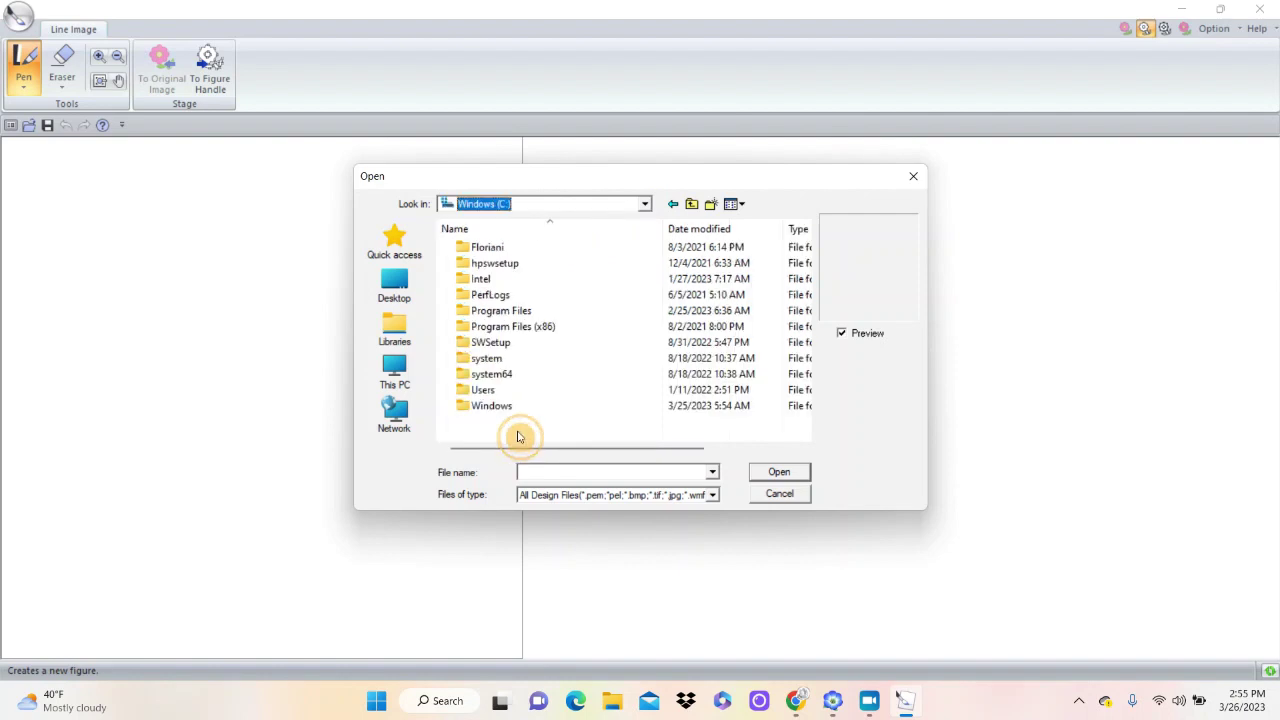
{"action": "double_click", "coordinate": [528, 327]}
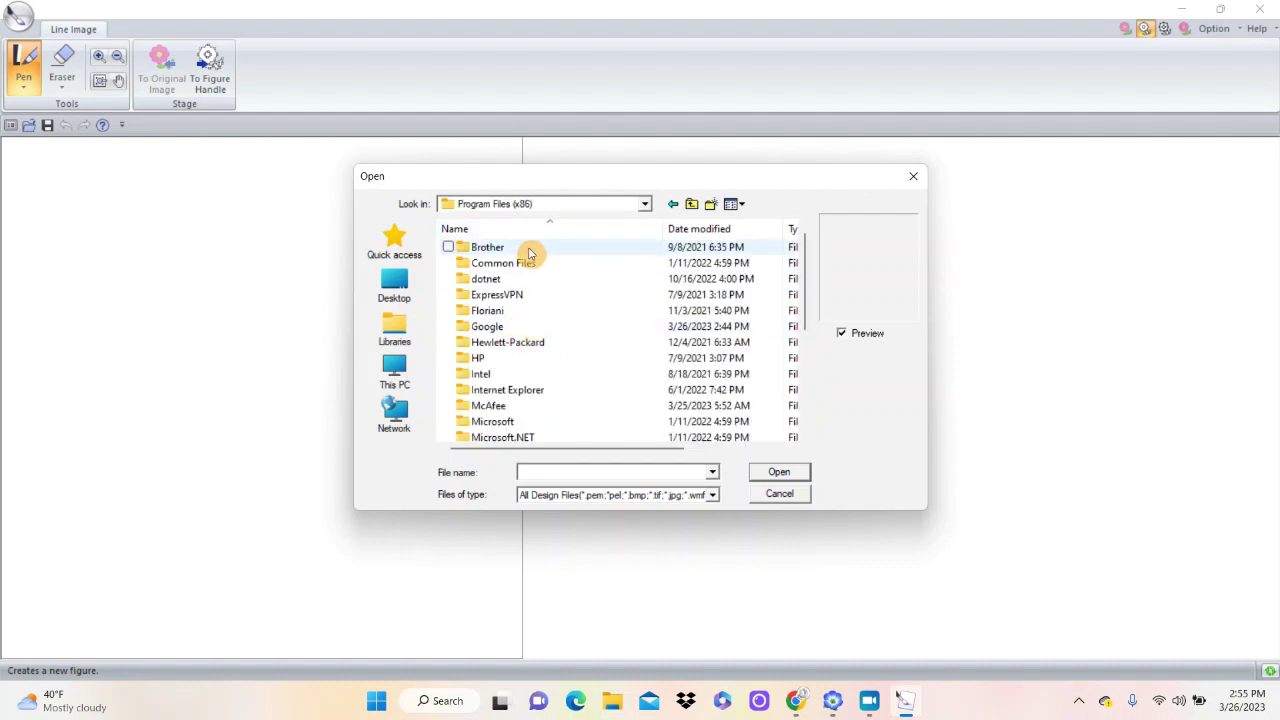
{"action": "double_click", "coordinate": [529, 253]}
{"action": "left_click", "coordinate": [525, 280]}
{"action": "double_click", "coordinate": [525, 280]}
{"action": "double_click", "coordinate": [495, 249]}
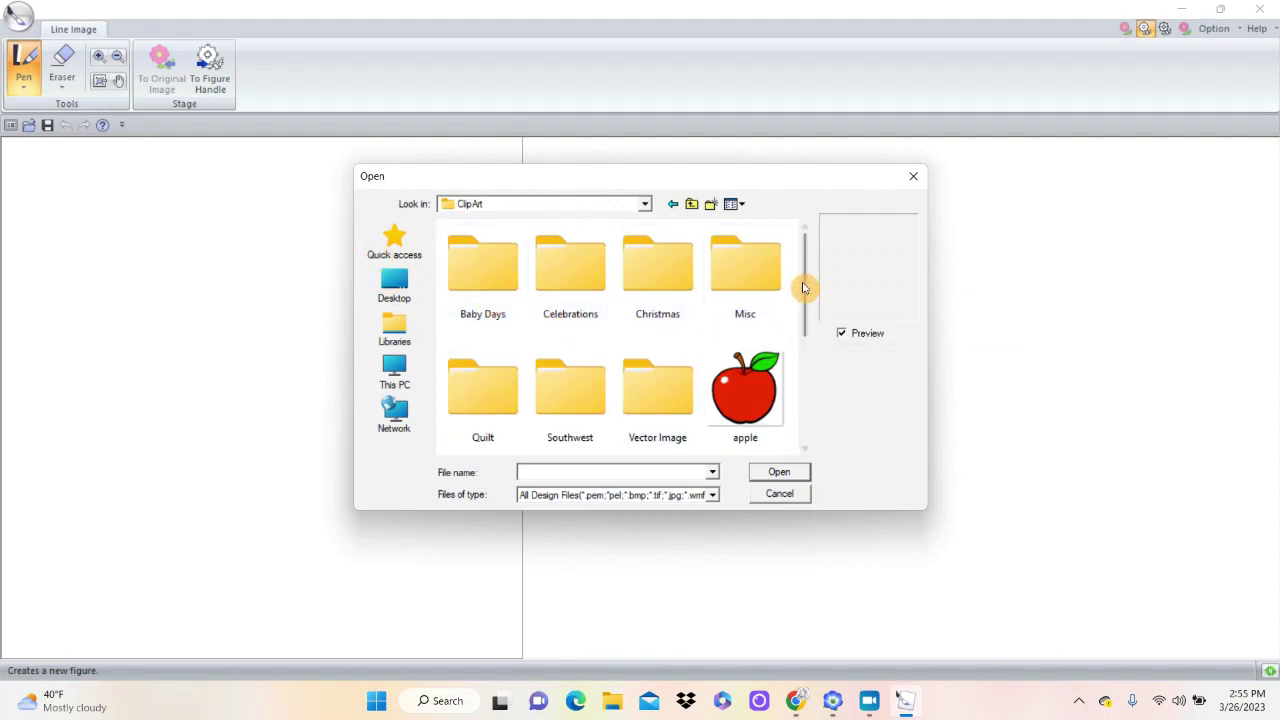
Look through the ClipArt folder's contents and open its Baby Days folder.
{"action": "left_click_drag", "start_coordinate": [806, 288], "coordinate": [813, 252]}
{"action": "mouse_move", "coordinate": [806, 252]}
{"action": "left_mouse_down"}
{"action": "mouse_move", "coordinate": [793, 434]}
{"action": "mouse_move", "coordinate": [817, 357]}
{"action": "mouse_move", "coordinate": [817, 234]}
{"action": "left_mouse_up"}
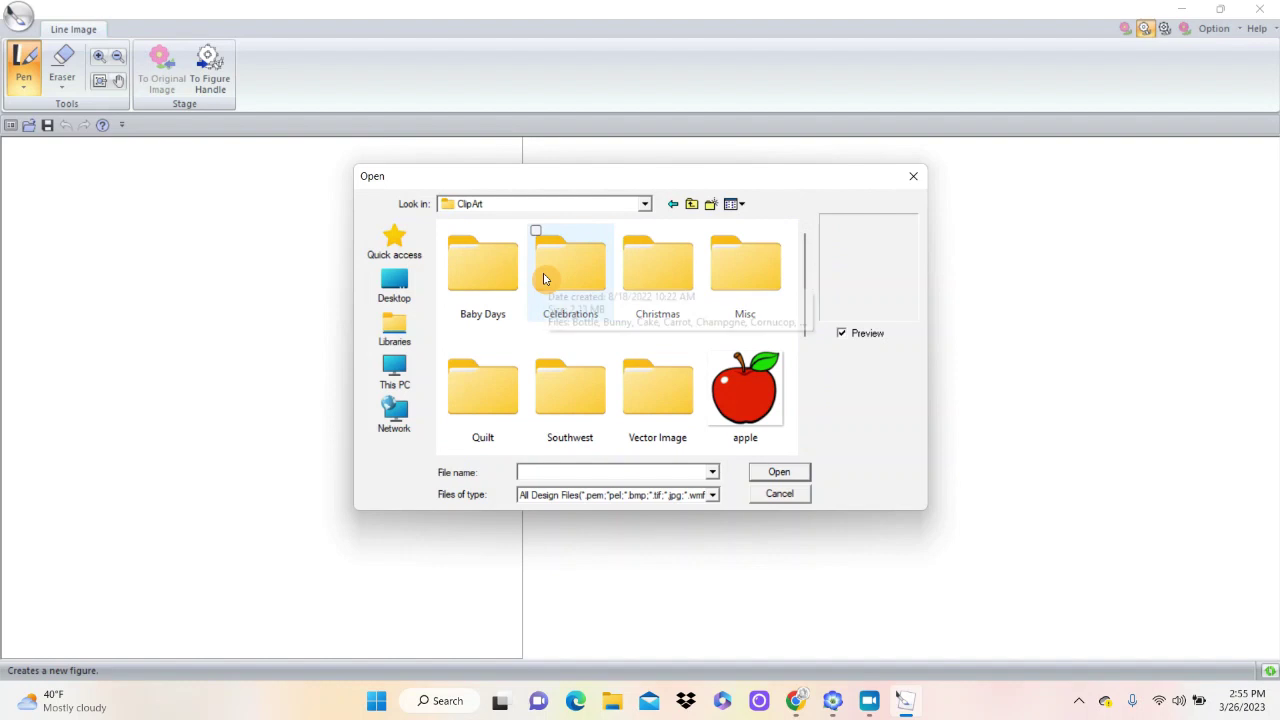
{"action": "double_click", "coordinate": [476, 282]}
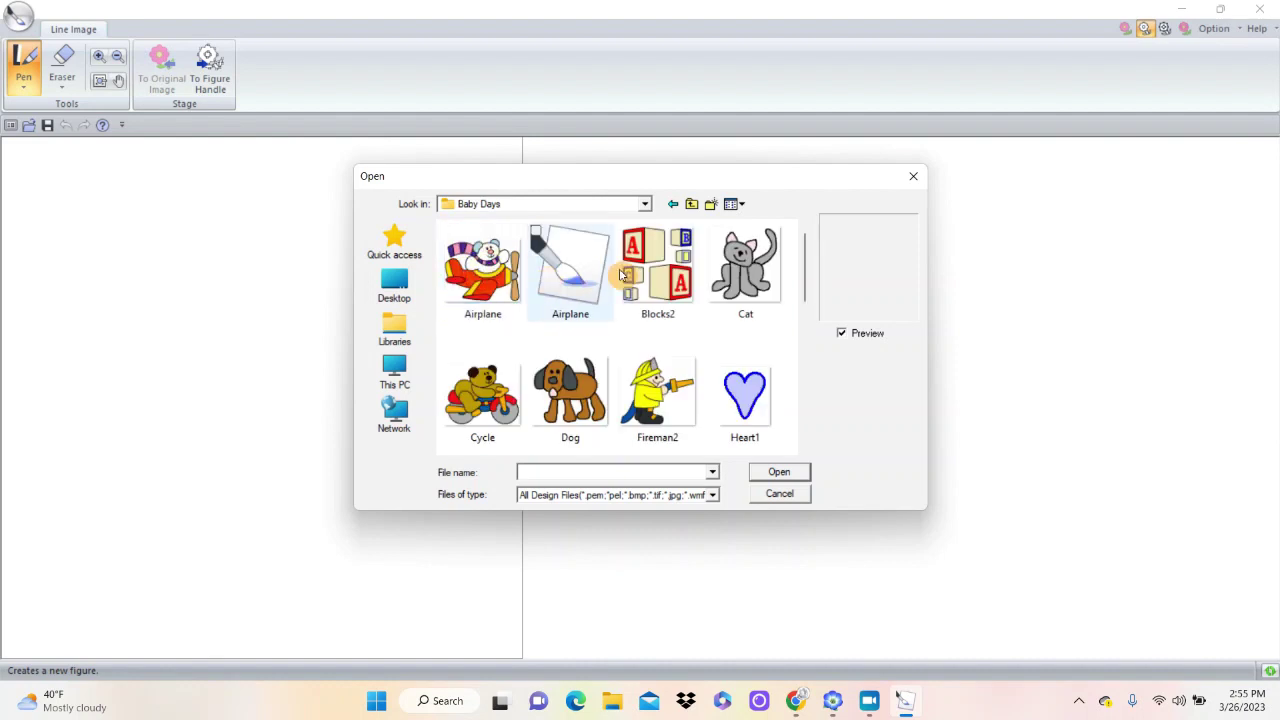
Open the bear Airplane picture from Baby Days and cut it out to a line image using only black.
{"action": "double_click", "coordinate": [492, 272]}
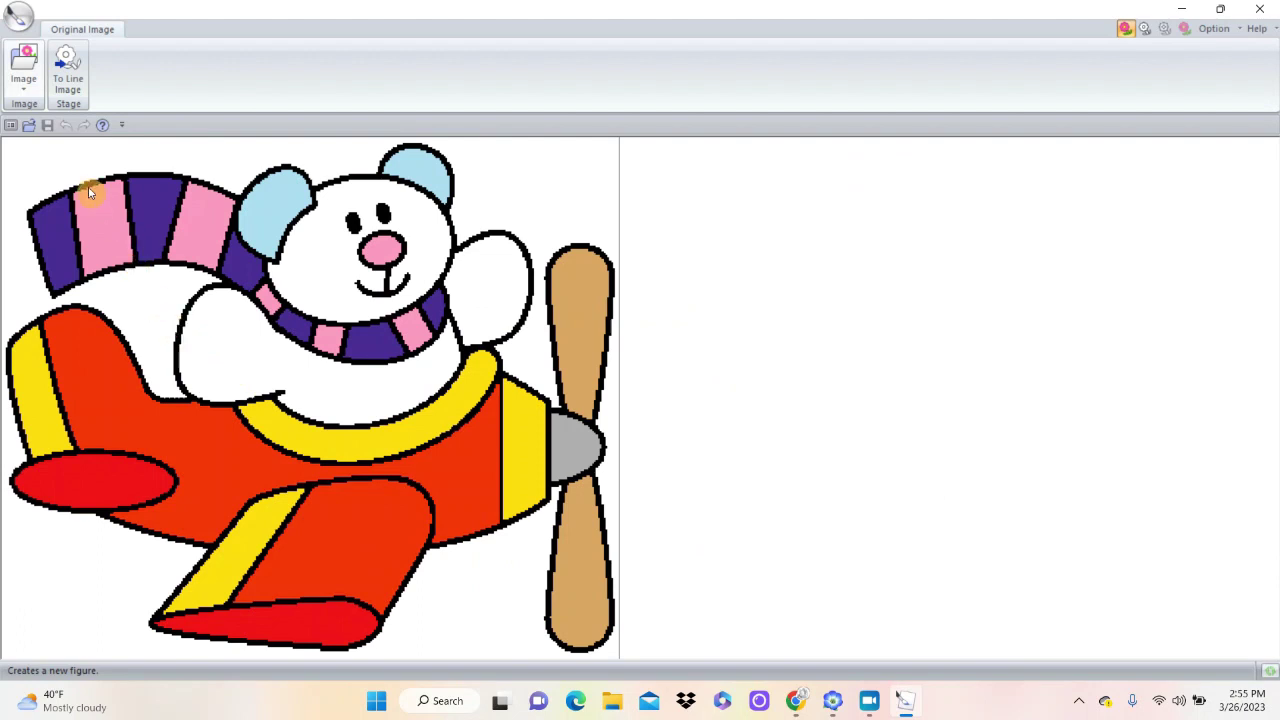
{"action": "left_click", "coordinate": [70, 64]}
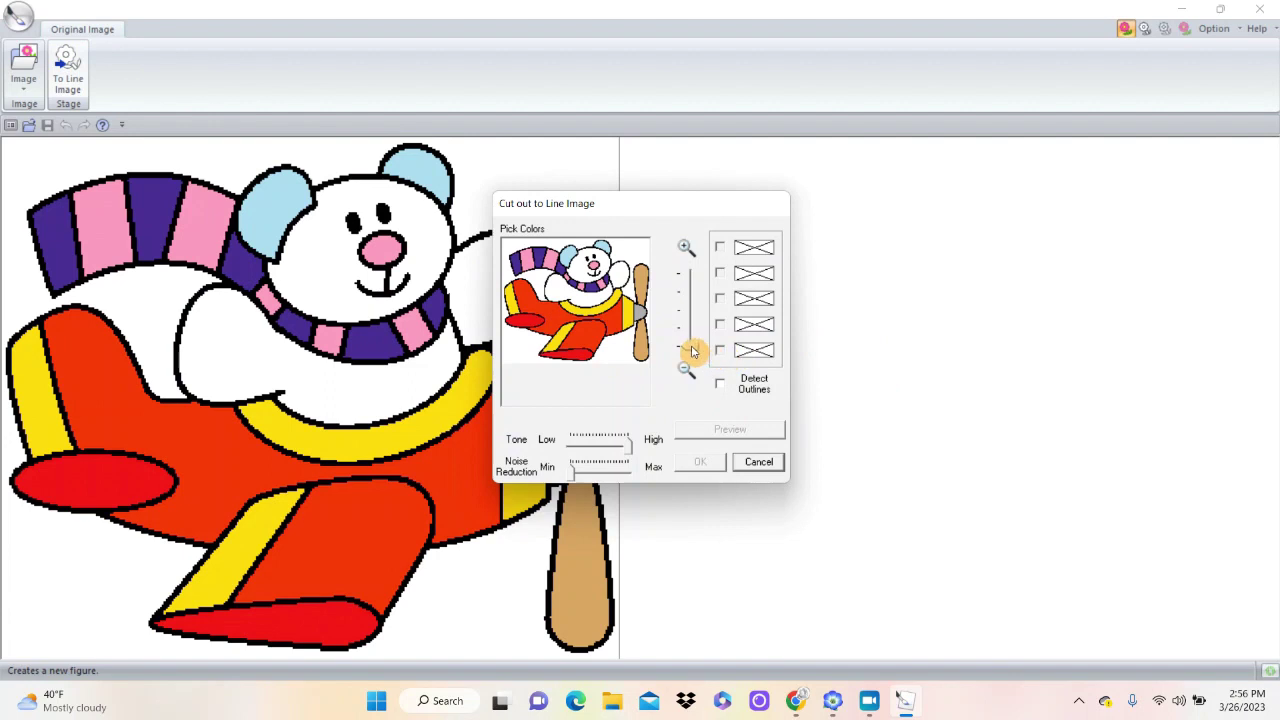
{"action": "left_click_drag", "start_coordinate": [690, 350], "coordinate": [686, 272]}
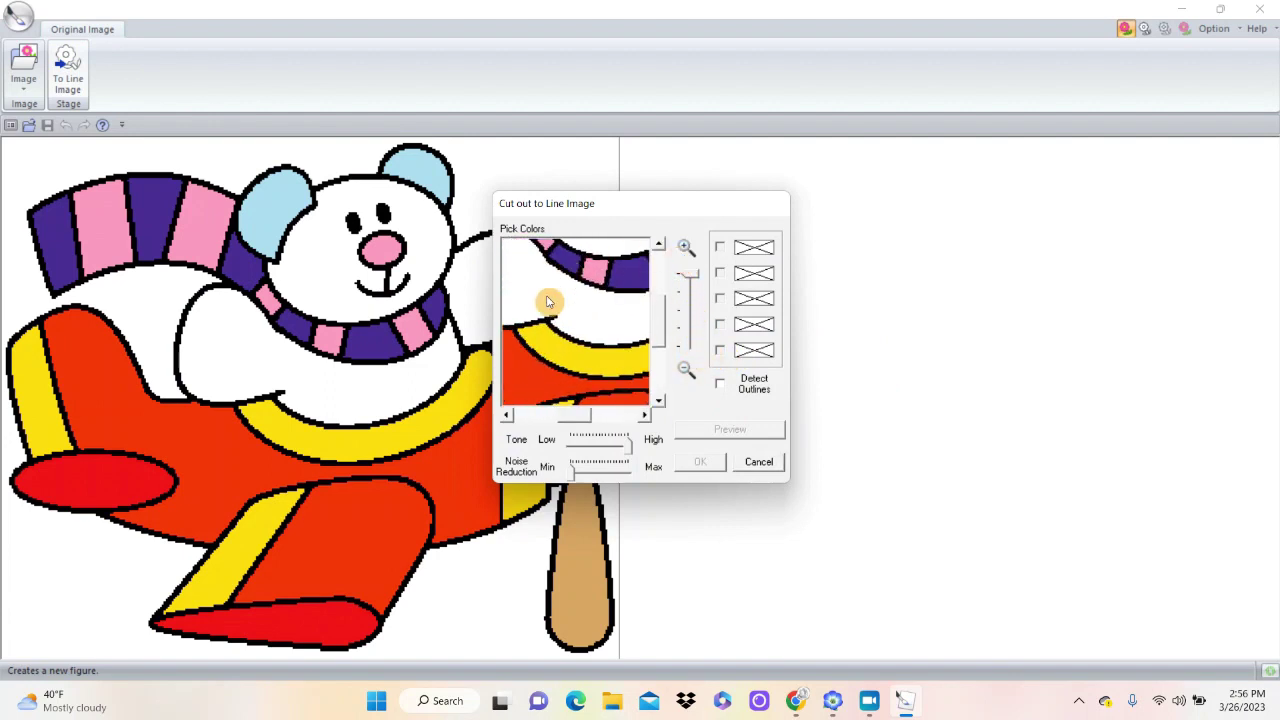
{"action": "left_click", "coordinate": [549, 303]}
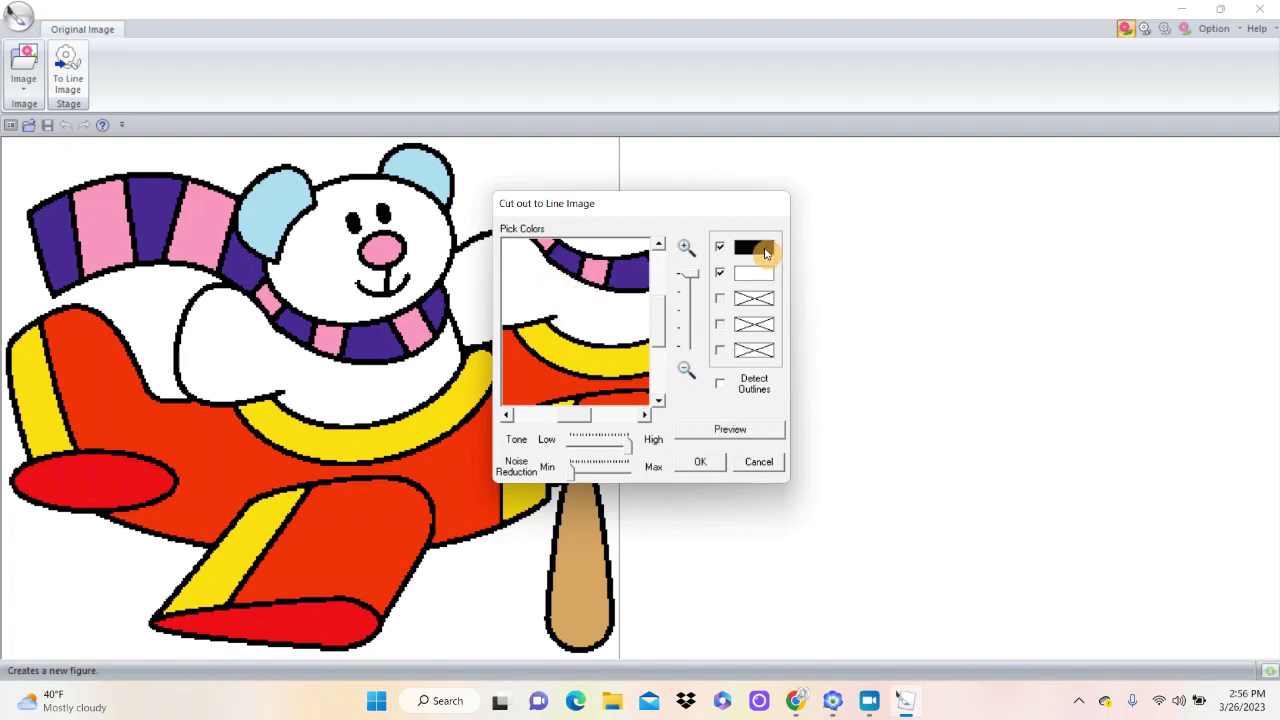
{"action": "left_click", "coordinate": [720, 273]}
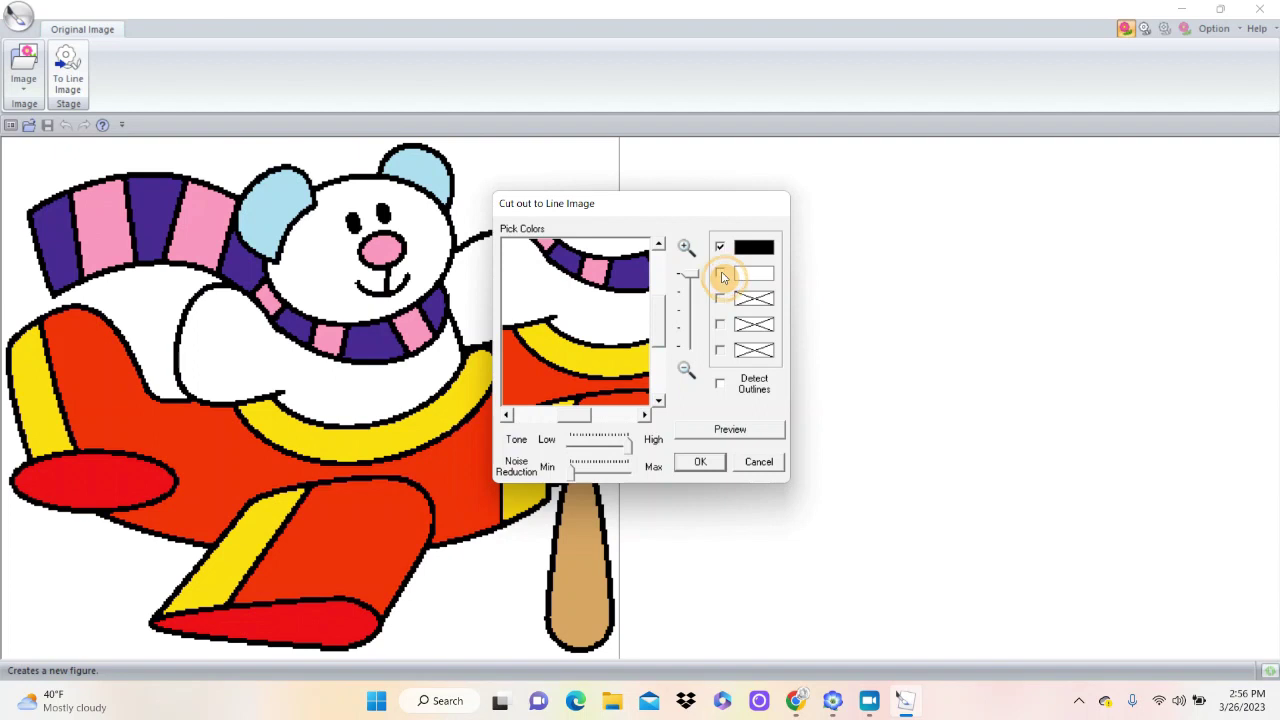
{"action": "left_click", "coordinate": [730, 430]}
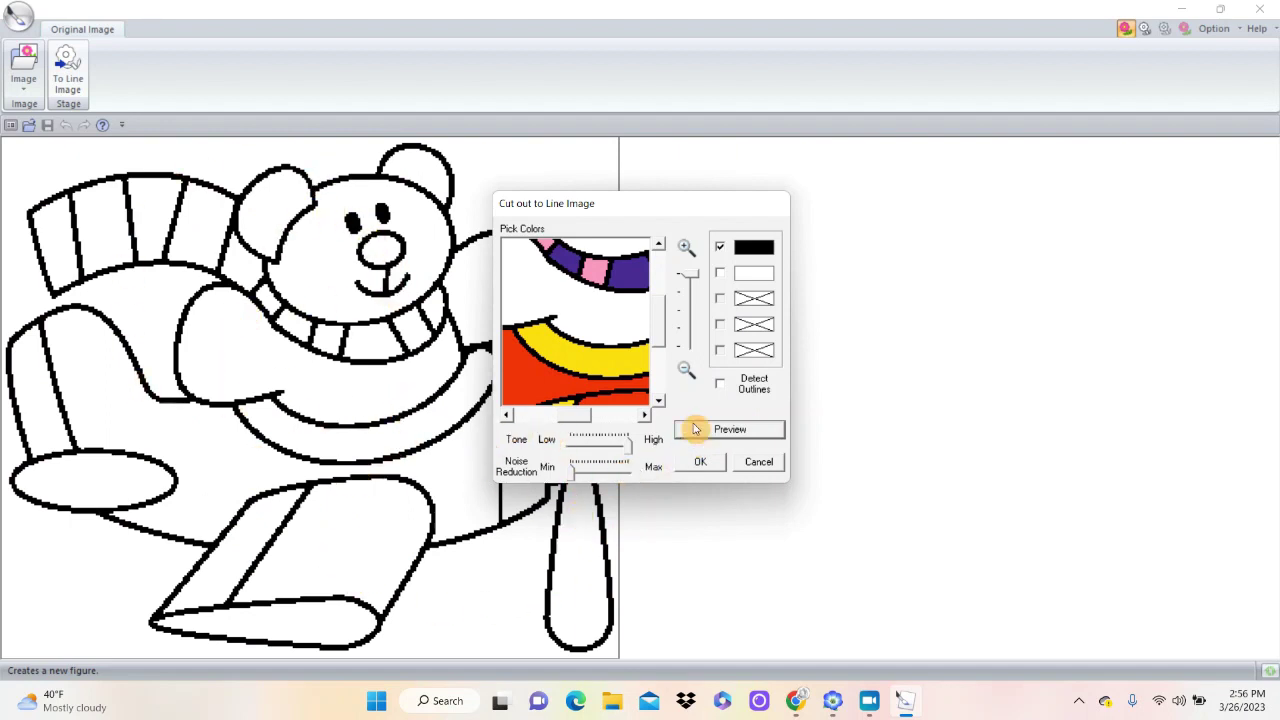
{"action": "left_click", "coordinate": [713, 466]}
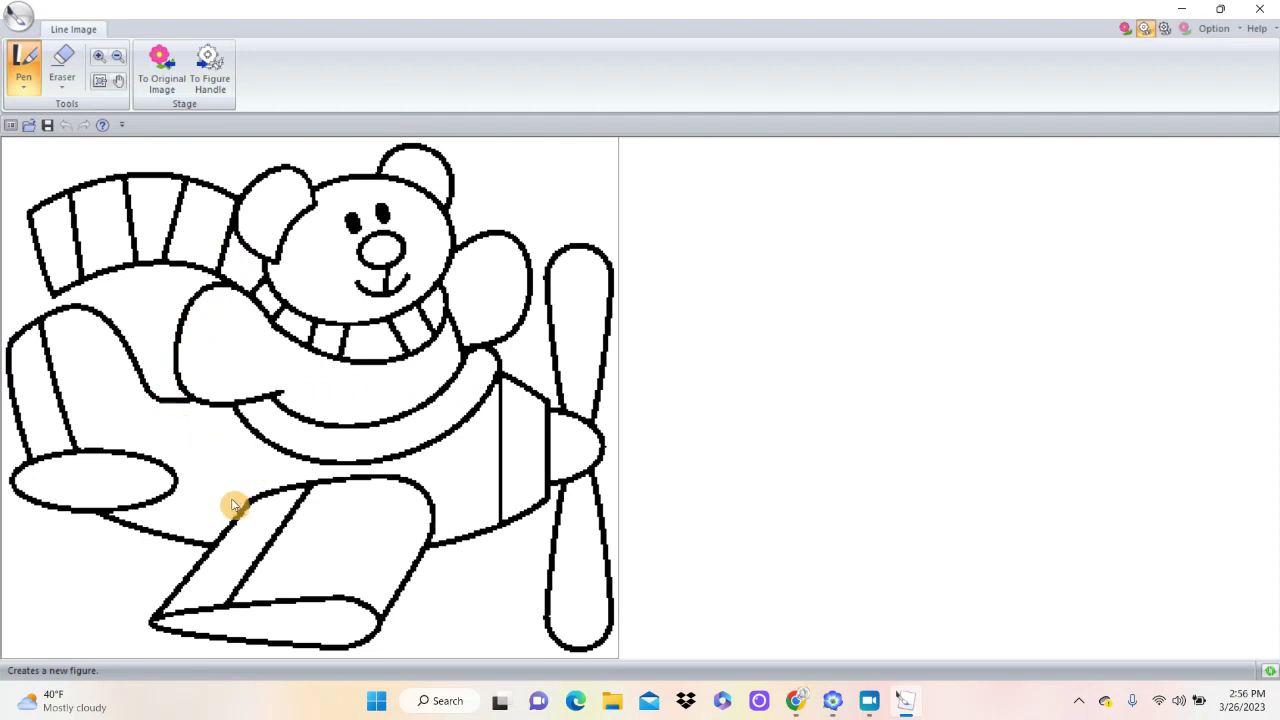
Erase the second dividing line in the bear's scarf with the second-smallest eraser, and undo the erasing.
{"action": "left_click", "coordinate": [100, 60]}
{"action": "mouse_move", "coordinate": [138, 150]}
{"action": "left_mouse_down"}
{"action": "mouse_move", "coordinate": [229, 277]}
{"action": "mouse_move", "coordinate": [268, 300]}
{"action": "left_mouse_up"}
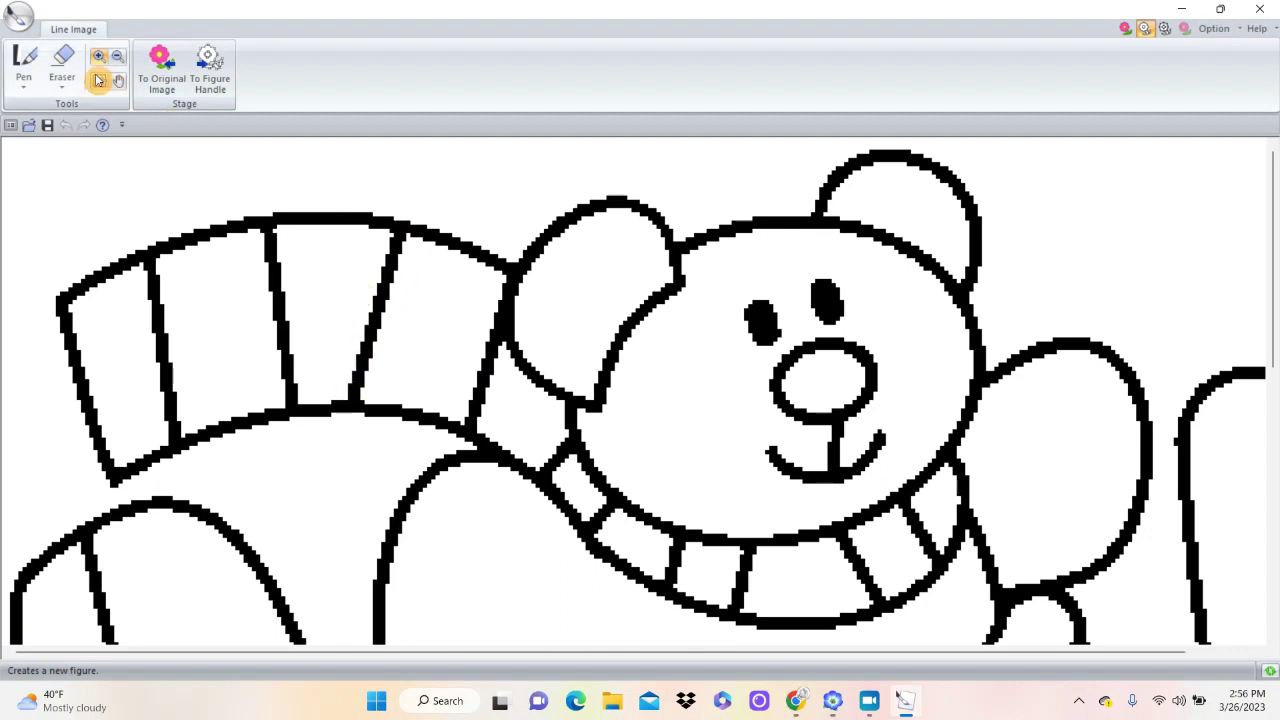
{"action": "left_click", "coordinate": [66, 60]}
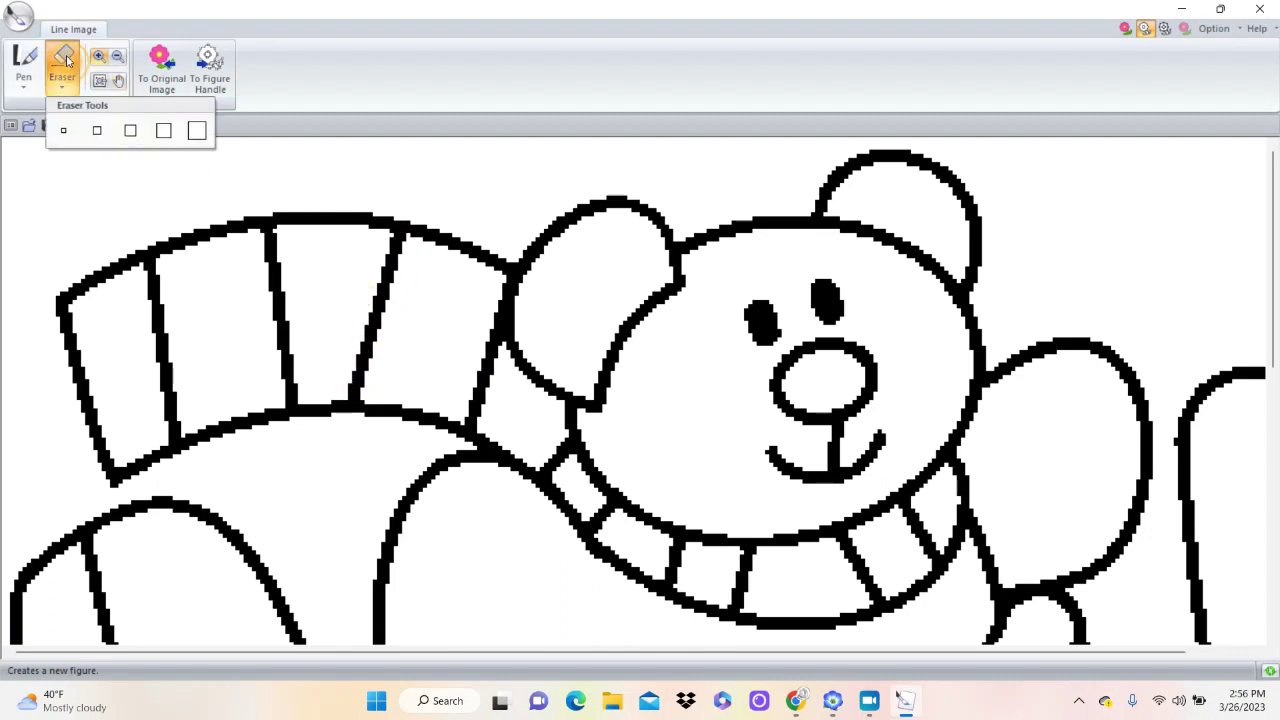
{"action": "left_click", "coordinate": [98, 131]}
{"action": "left_click_drag", "start_coordinate": [268, 238], "coordinate": [281, 368]}
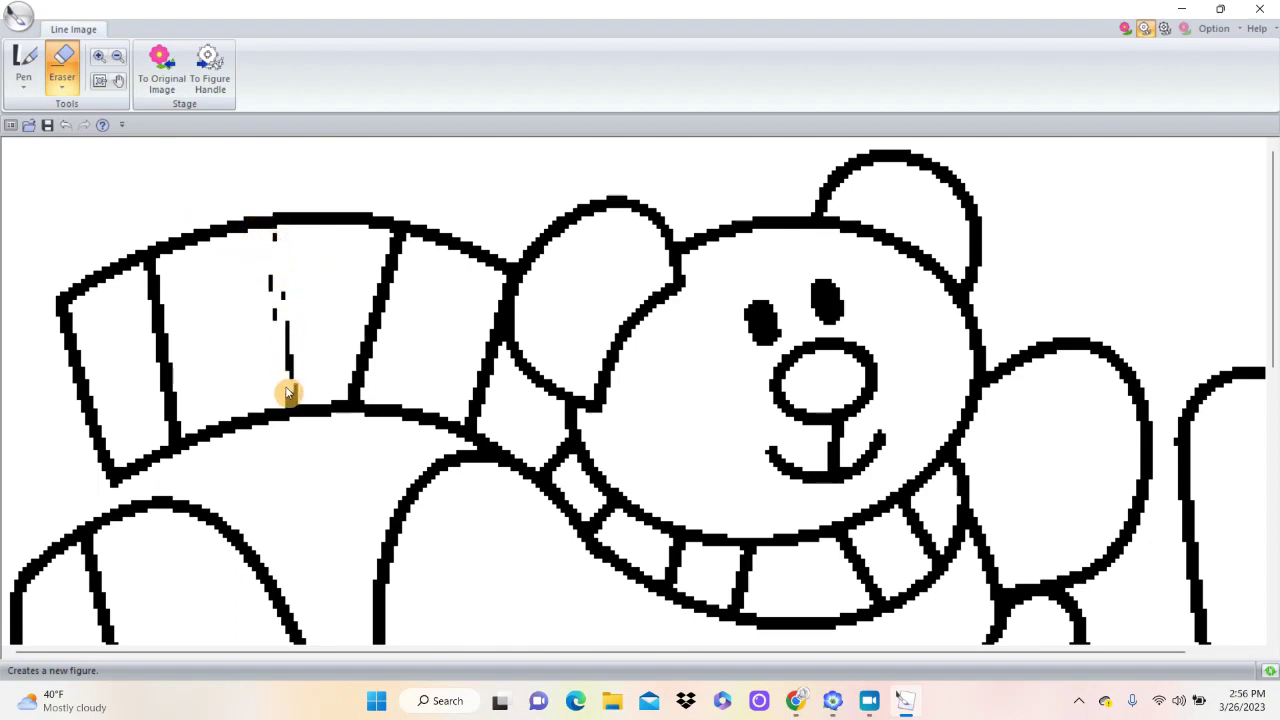
{"action": "mouse_move", "coordinate": [289, 403]}
{"action": "left_mouse_down"}
{"action": "mouse_move", "coordinate": [269, 265]}
{"action": "mouse_move", "coordinate": [272, 328]}
{"action": "mouse_move", "coordinate": [279, 293]}
{"action": "mouse_move", "coordinate": [289, 305]}
{"action": "mouse_move", "coordinate": [281, 298]}
{"action": "mouse_move", "coordinate": [289, 380]}
{"action": "left_mouse_up"}
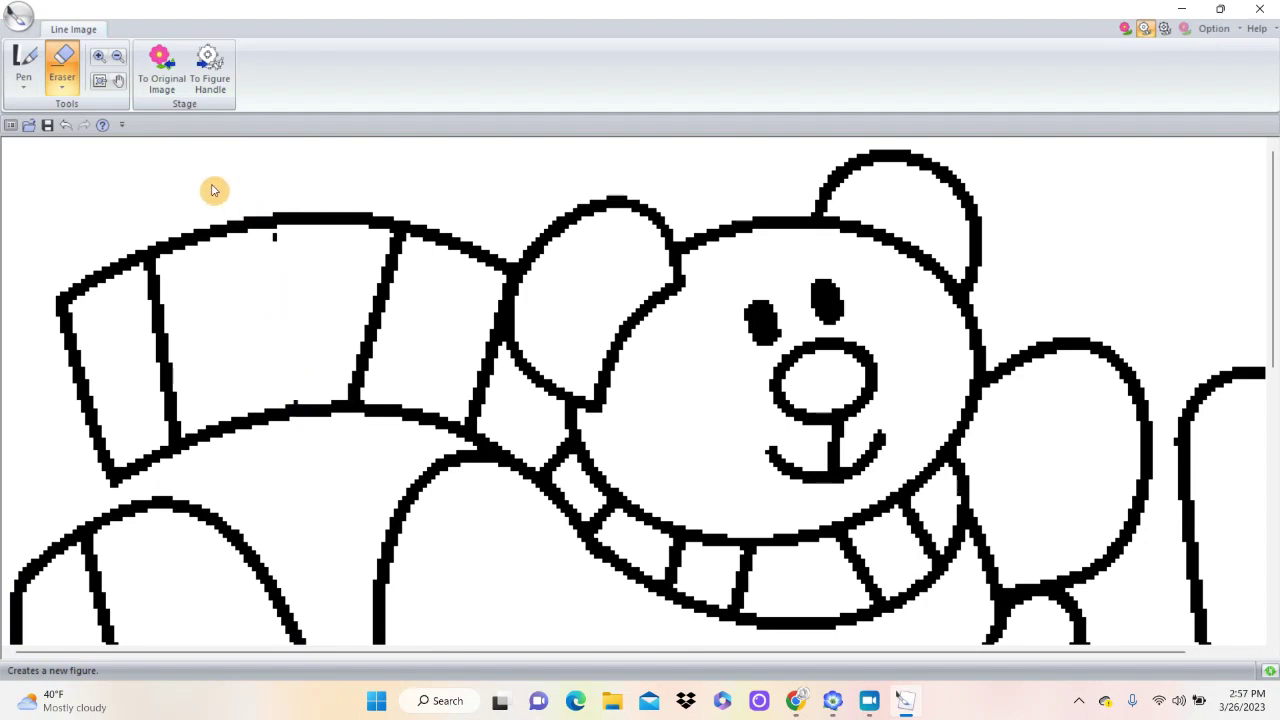
{"action": "left_click", "coordinate": [65, 126]}
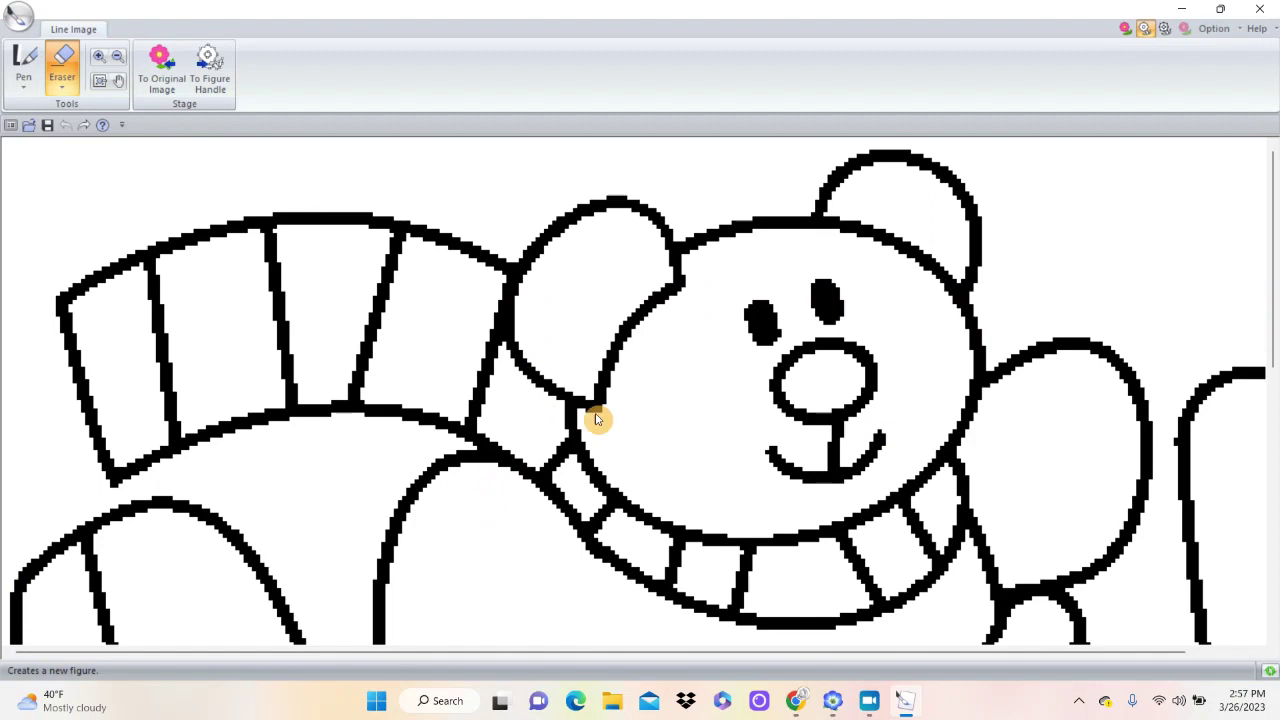
Convert the airplane line image to figure outlines with Normal resolution and a thinning process of 20.
{"action": "mouse_move", "coordinate": [1273, 263]}
{"action": "left_mouse_down"}
{"action": "mouse_move", "coordinate": [1240, 409]}
{"action": "mouse_move", "coordinate": [1194, 500]}
{"action": "mouse_move", "coordinate": [1200, 534]}
{"action": "mouse_move", "coordinate": [1209, 457]}
{"action": "mouse_move", "coordinate": [1209, 471]}
{"action": "left_mouse_up"}
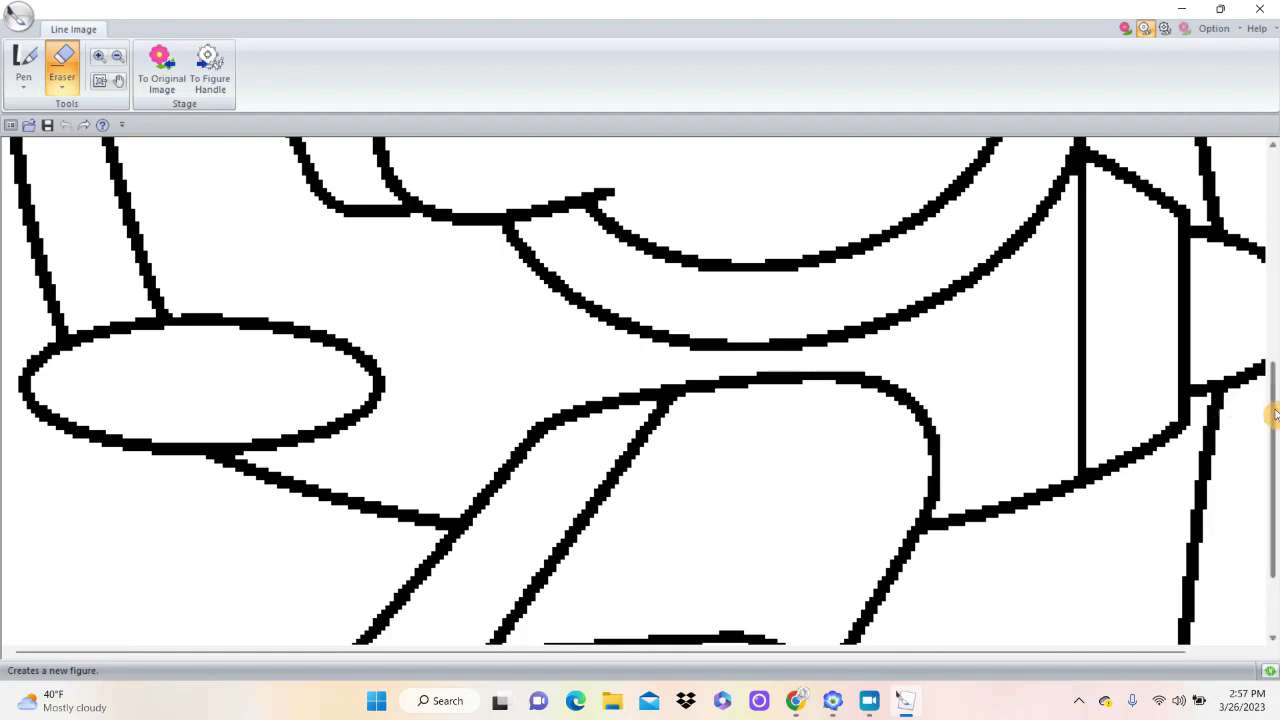
{"action": "left_click_drag", "start_coordinate": [1275, 405], "coordinate": [1272, 220]}
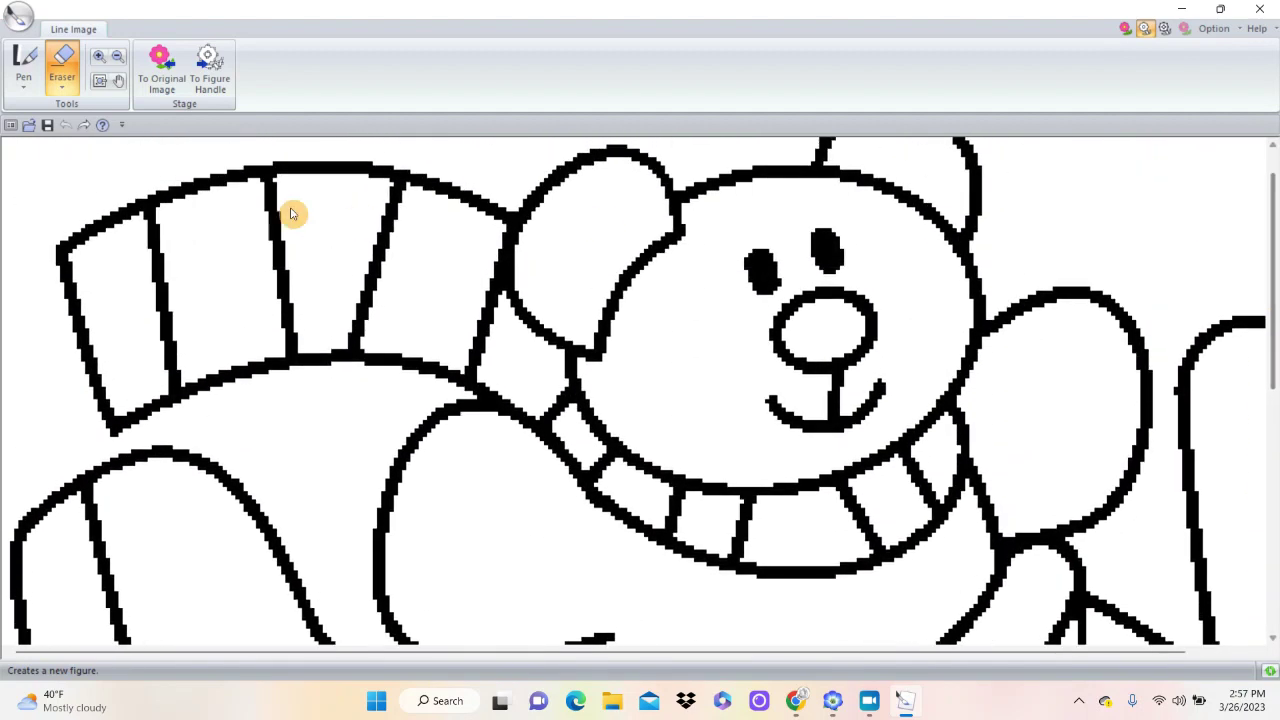
{"action": "left_click", "coordinate": [215, 64]}
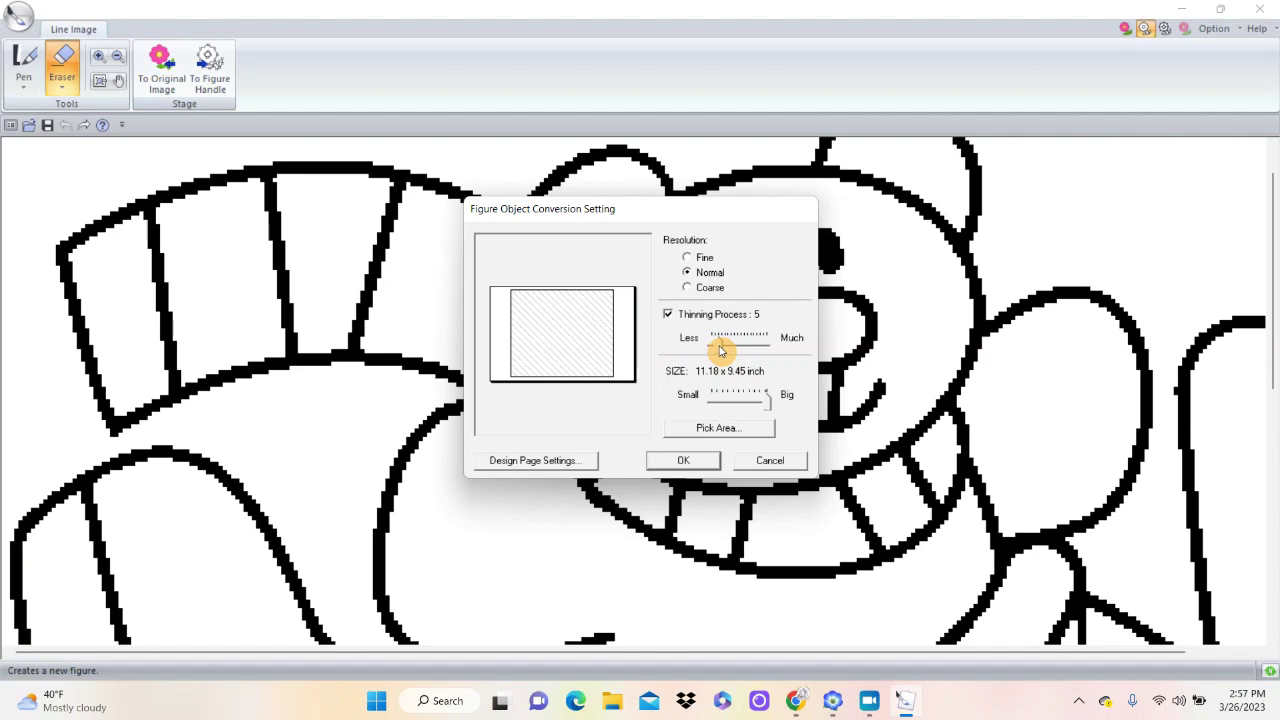
{"action": "left_click_drag", "start_coordinate": [720, 348], "coordinate": [786, 337]}
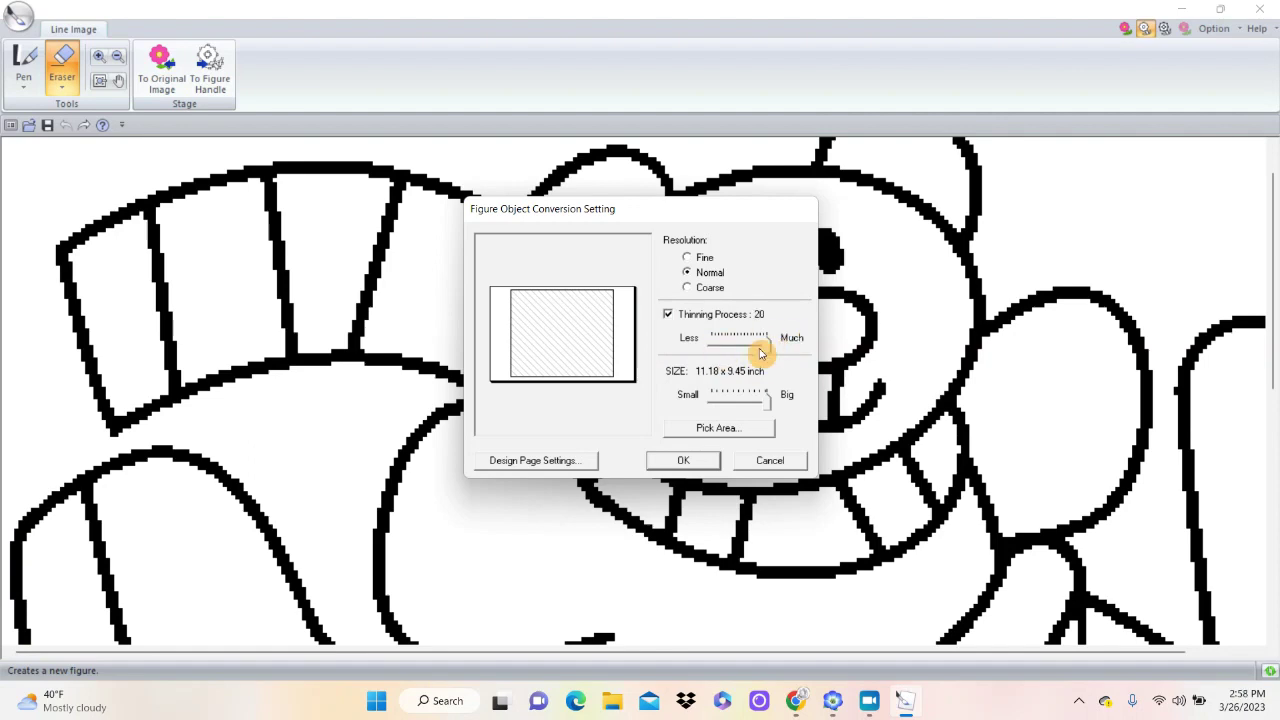
{"action": "left_click", "coordinate": [681, 465]}
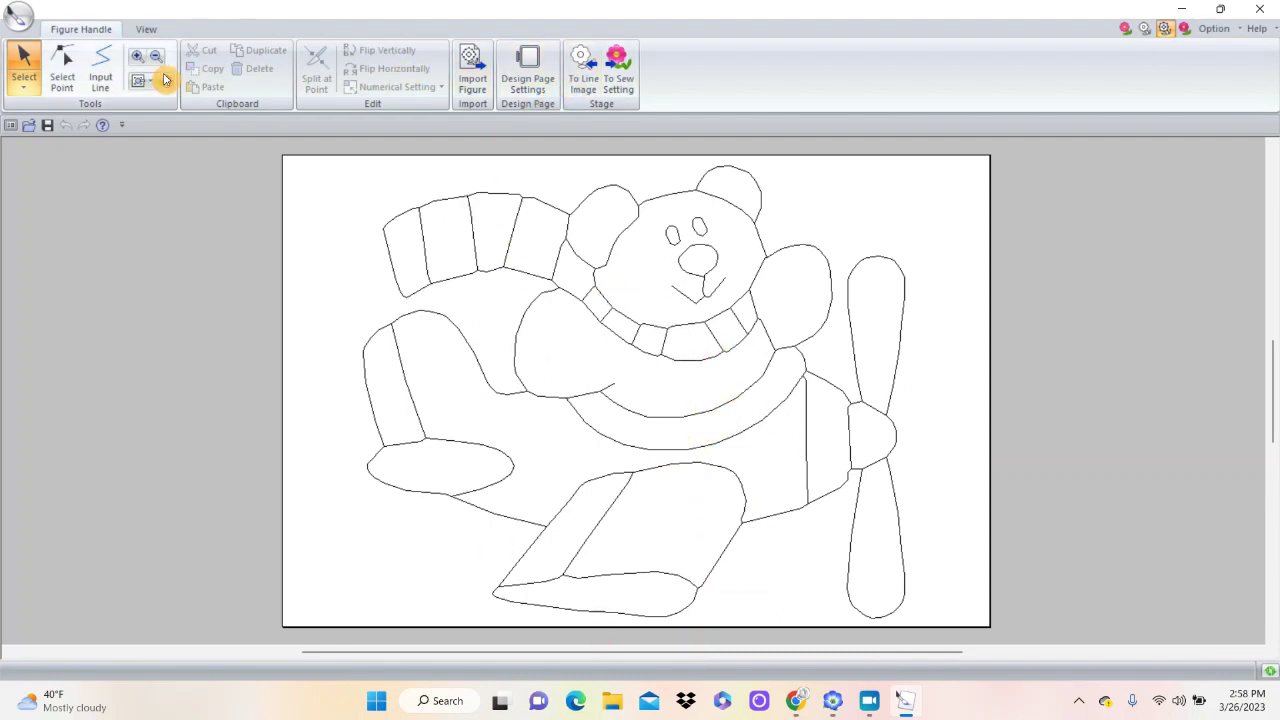
Discard the figure data, return to the line image and convert it again with a thinning process of 3.
{"action": "left_click", "coordinate": [579, 70]}
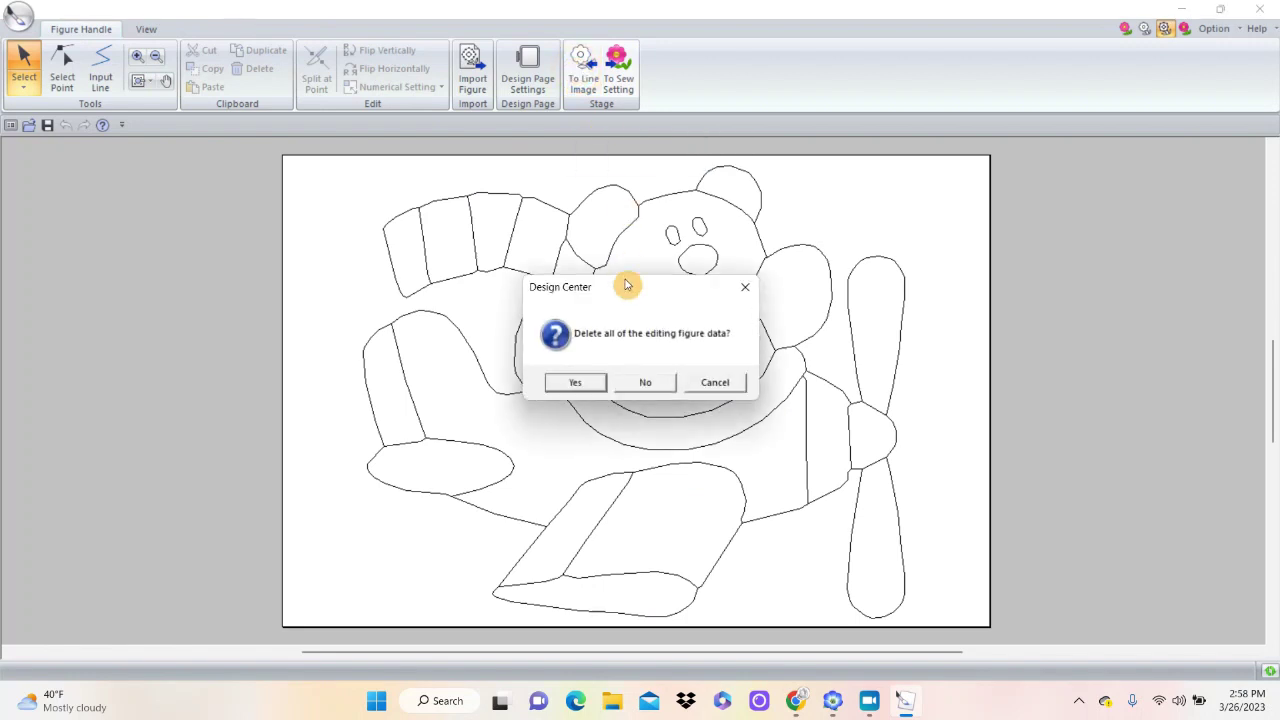
{"action": "left_click", "coordinate": [576, 386]}
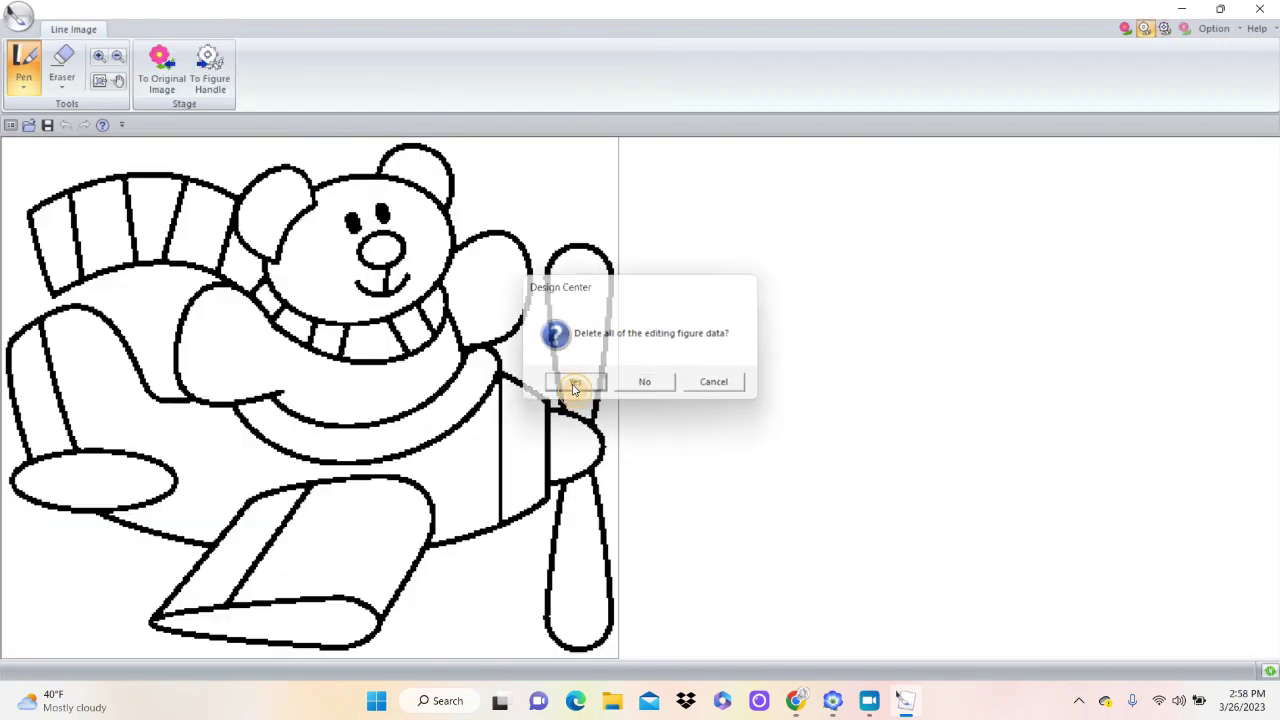
{"action": "left_click", "coordinate": [210, 80]}
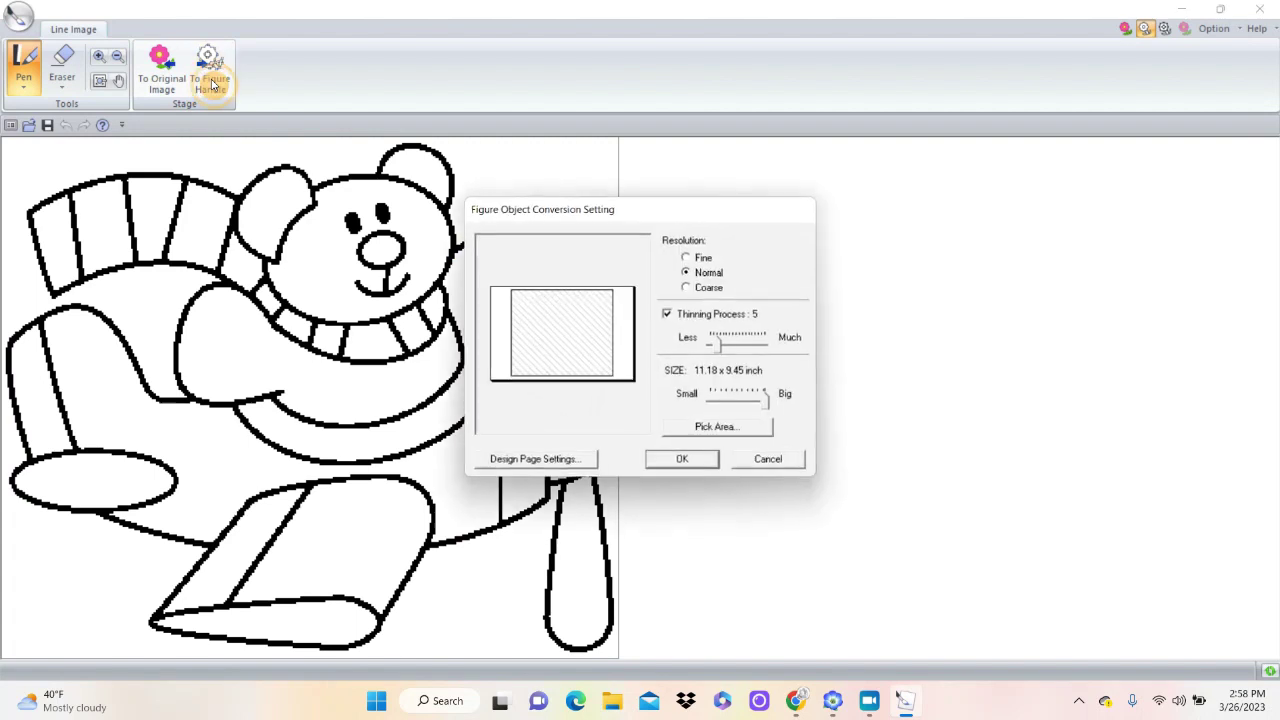
{"action": "left_click_drag", "start_coordinate": [725, 352], "coordinate": [688, 352]}
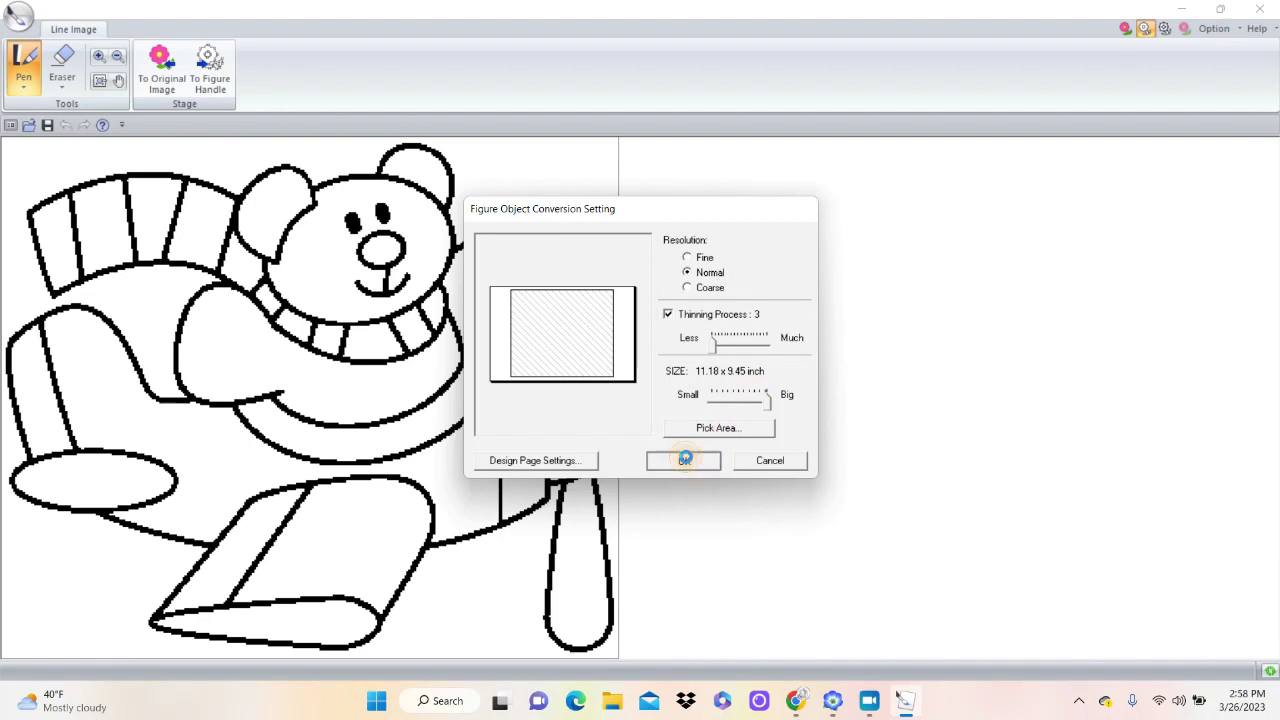
{"action": "left_click", "coordinate": [686, 461]}
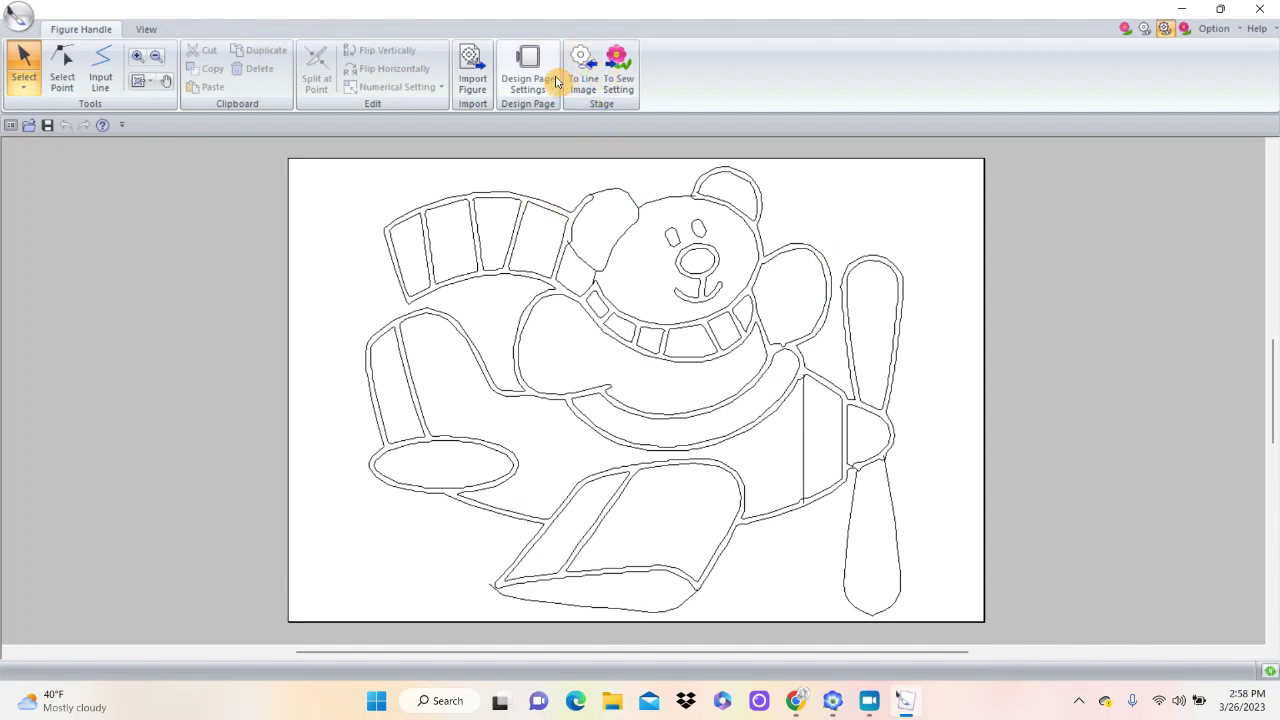
Return to the line image, deleting the figure data, and set a 5" x 7" hoop for a new figure conversion.
{"action": "left_click", "coordinate": [586, 66]}
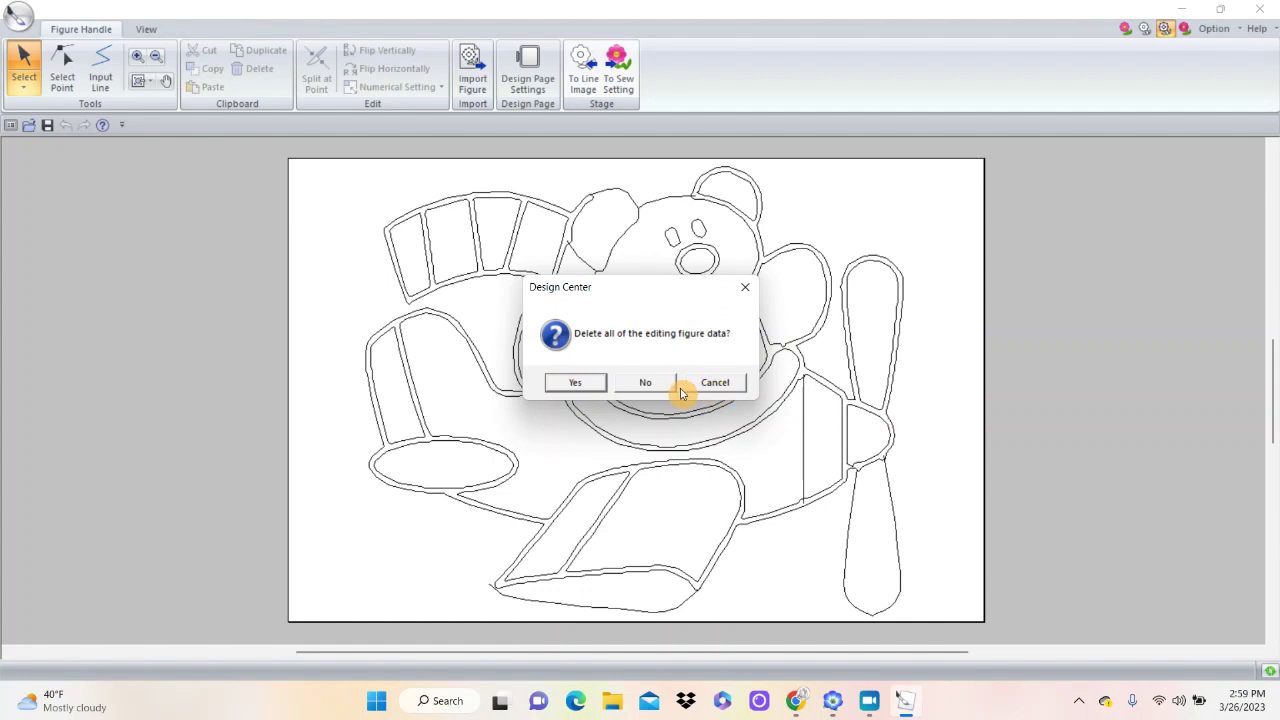
{"action": "left_click", "coordinate": [576, 386]}
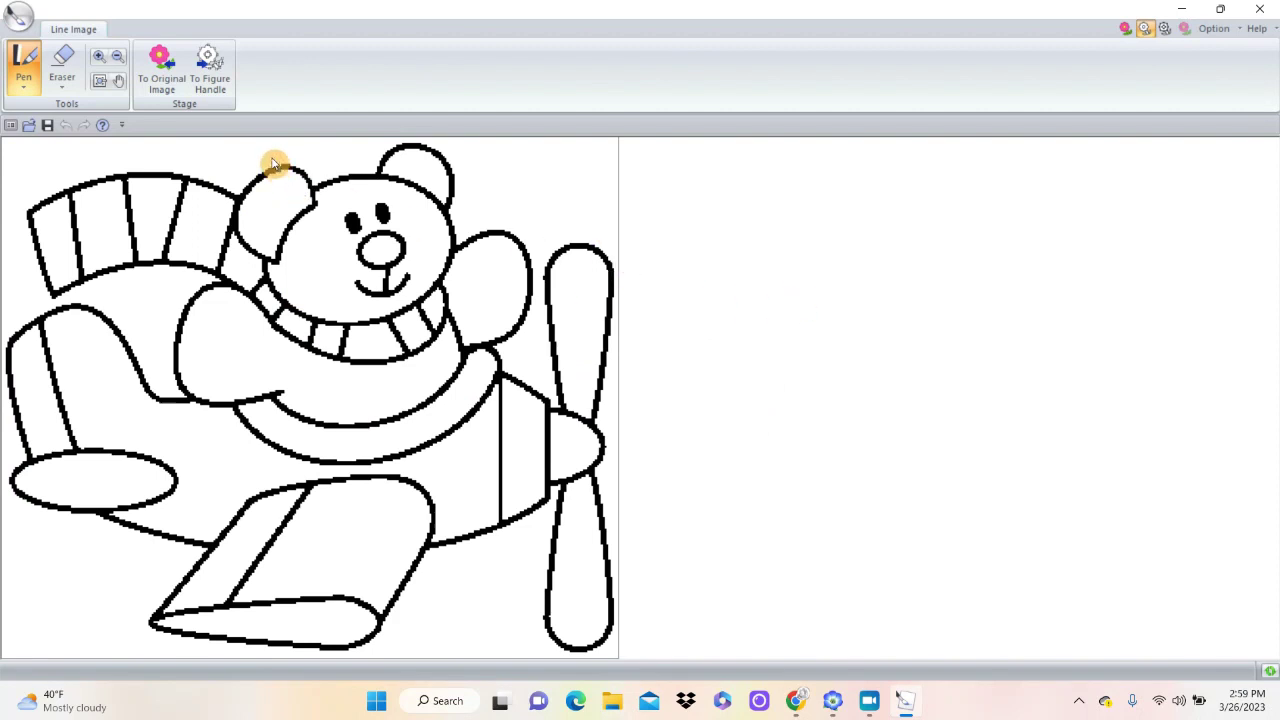
{"action": "left_click", "coordinate": [212, 64]}
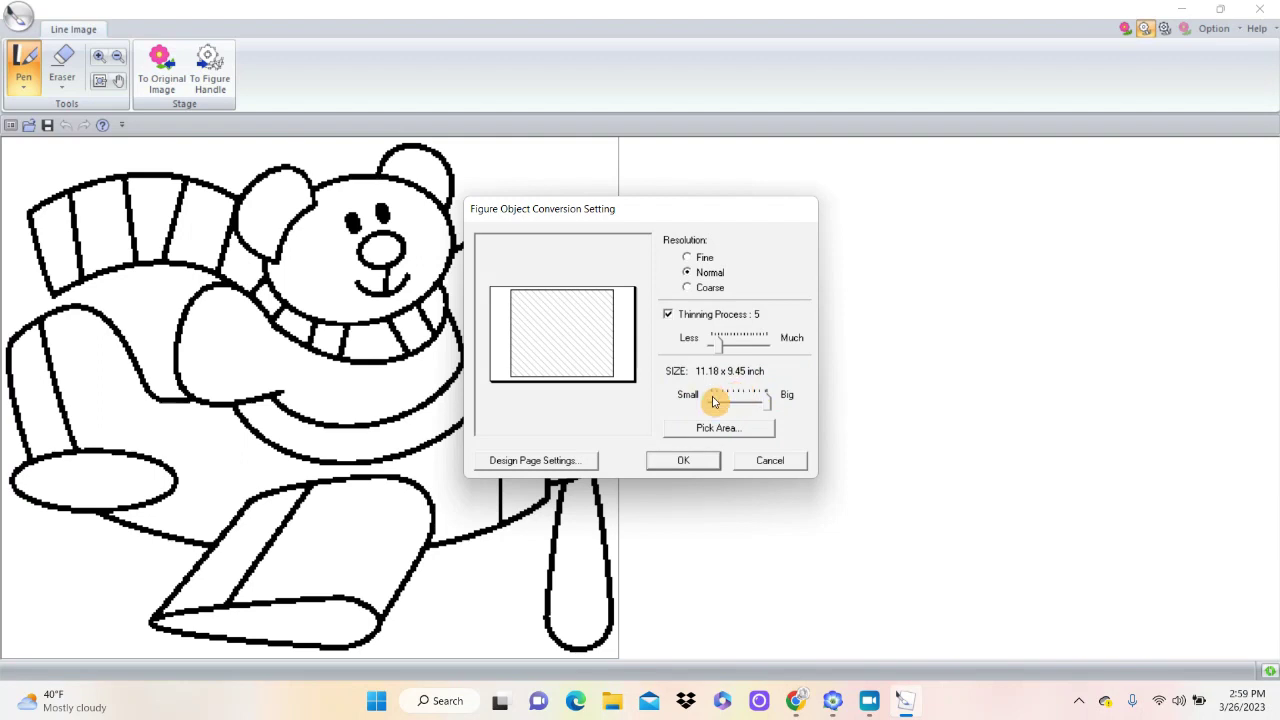
{"action": "left_click", "coordinate": [566, 463]}
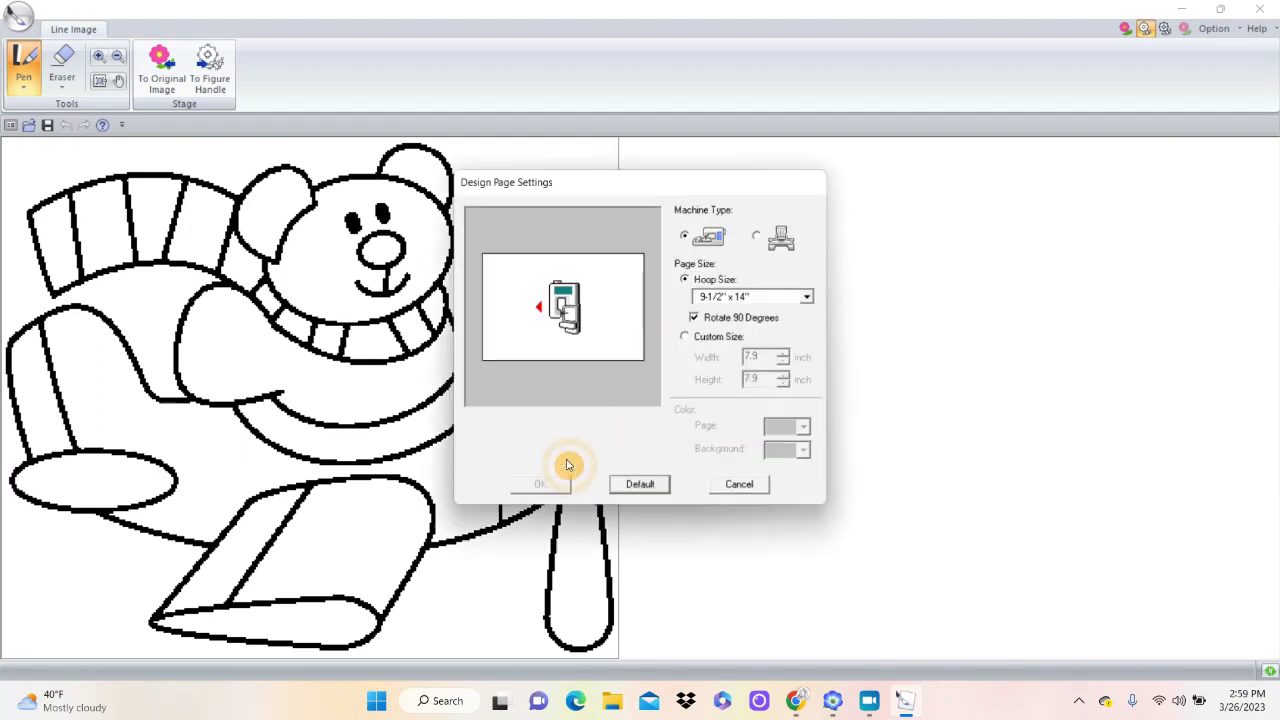
{"action": "left_click", "coordinate": [814, 300]}
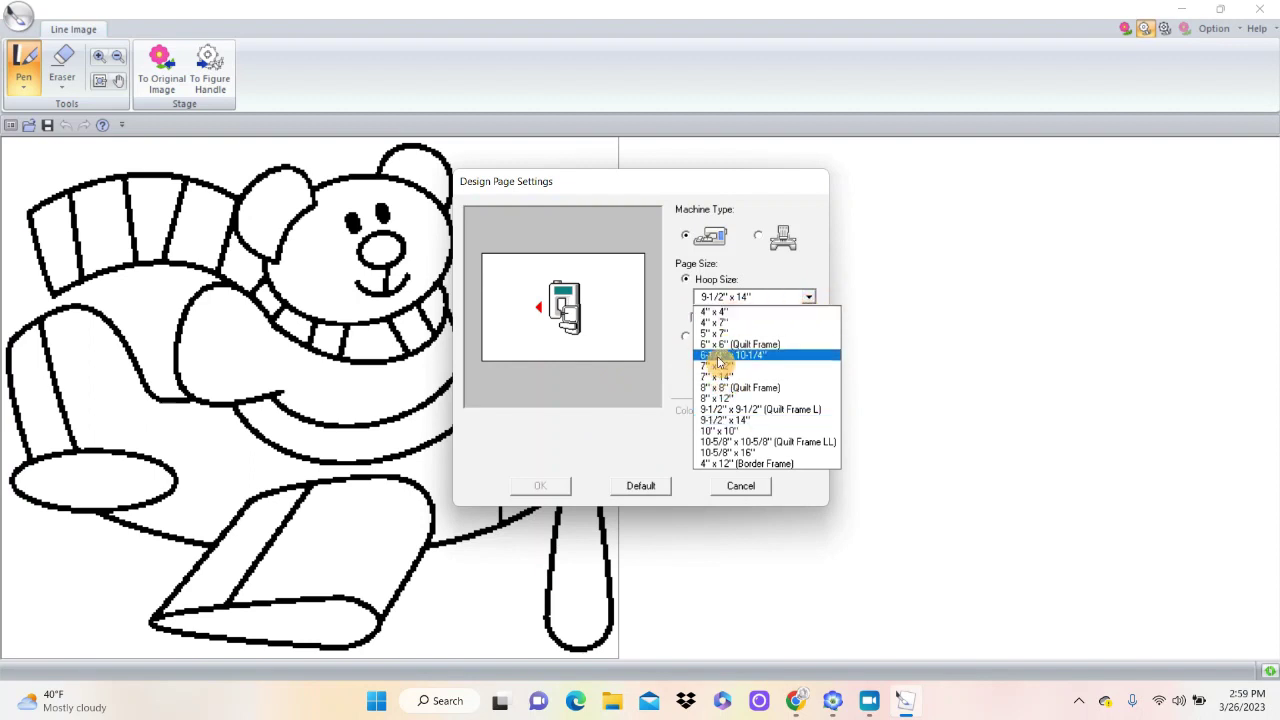
{"action": "left_click", "coordinate": [718, 333]}
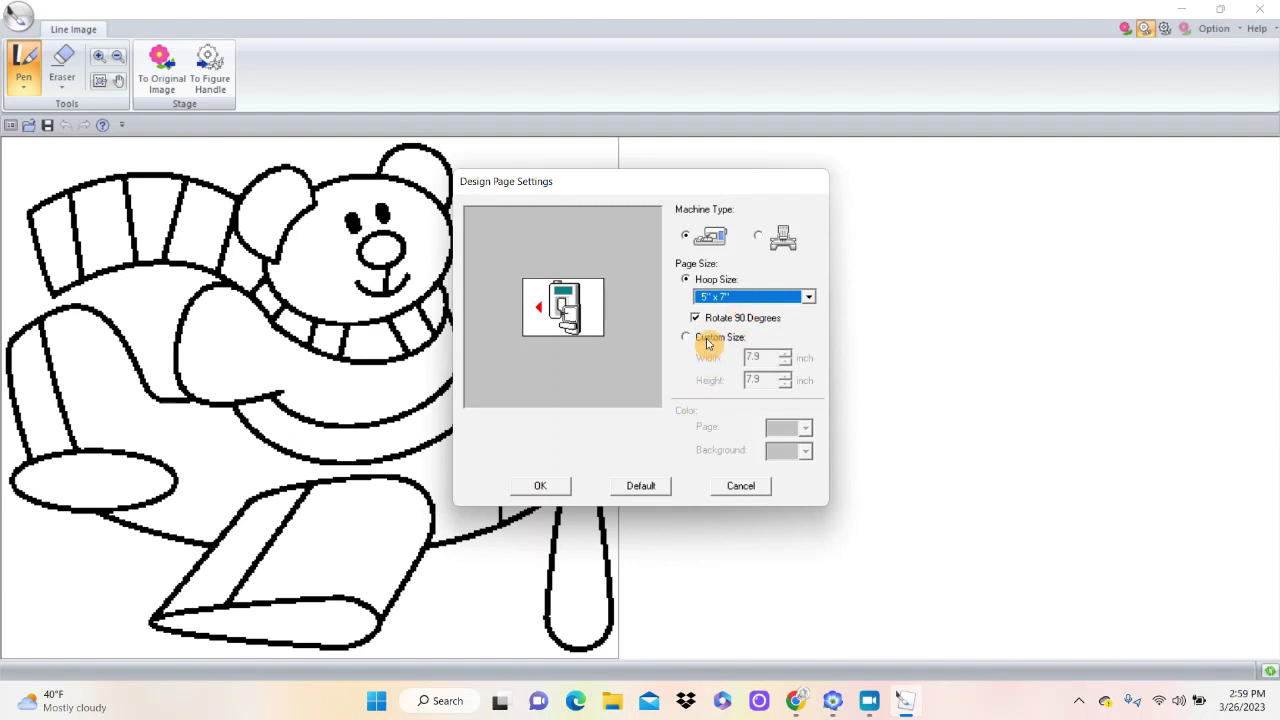
{"action": "left_click", "coordinate": [543, 486]}
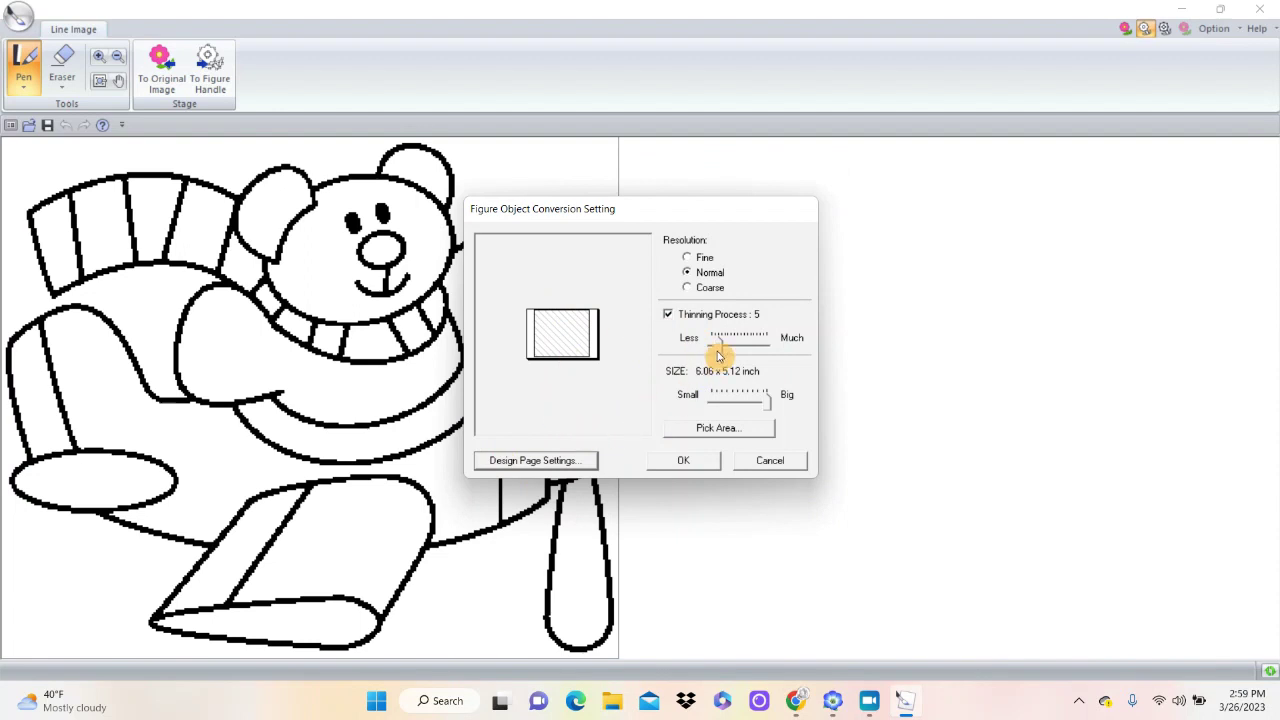
Try a smaller design size, restore the maximum 6.06 x 5.12 inches and convert the line image to figure outlines.
{"action": "left_click_drag", "start_coordinate": [772, 407], "coordinate": [725, 413]}
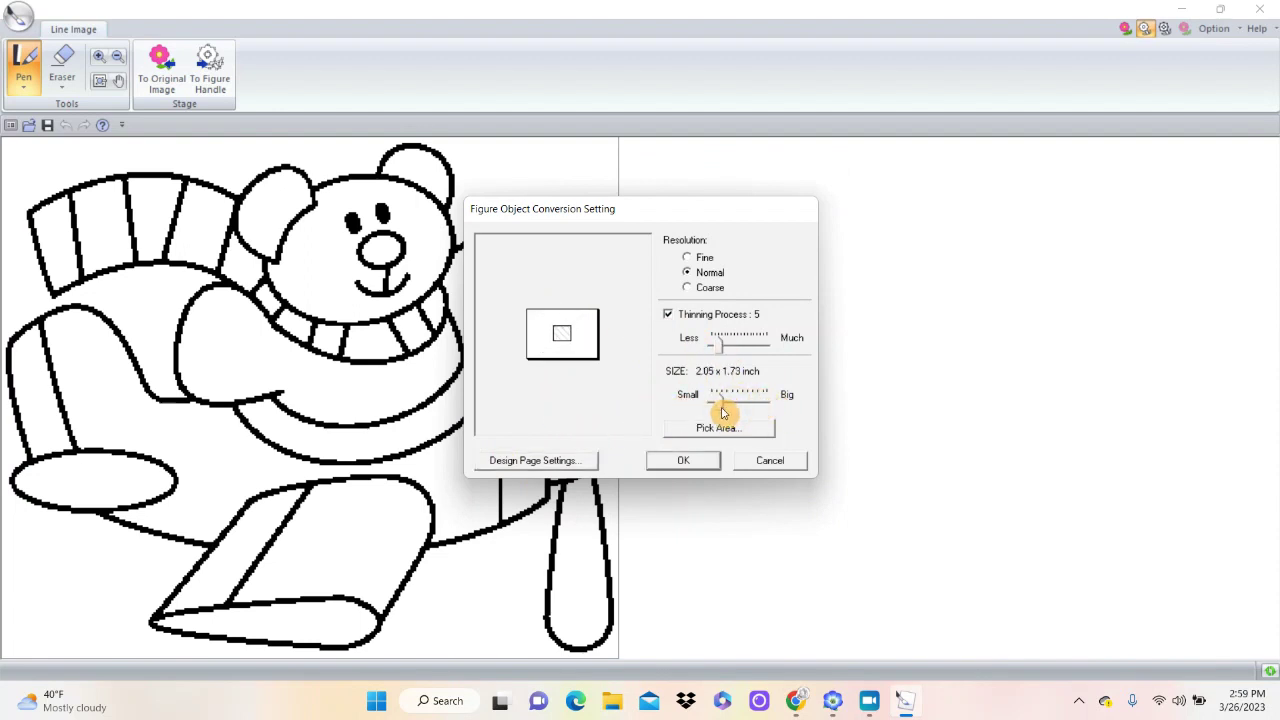
{"action": "left_click_drag", "start_coordinate": [723, 410], "coordinate": [778, 411]}
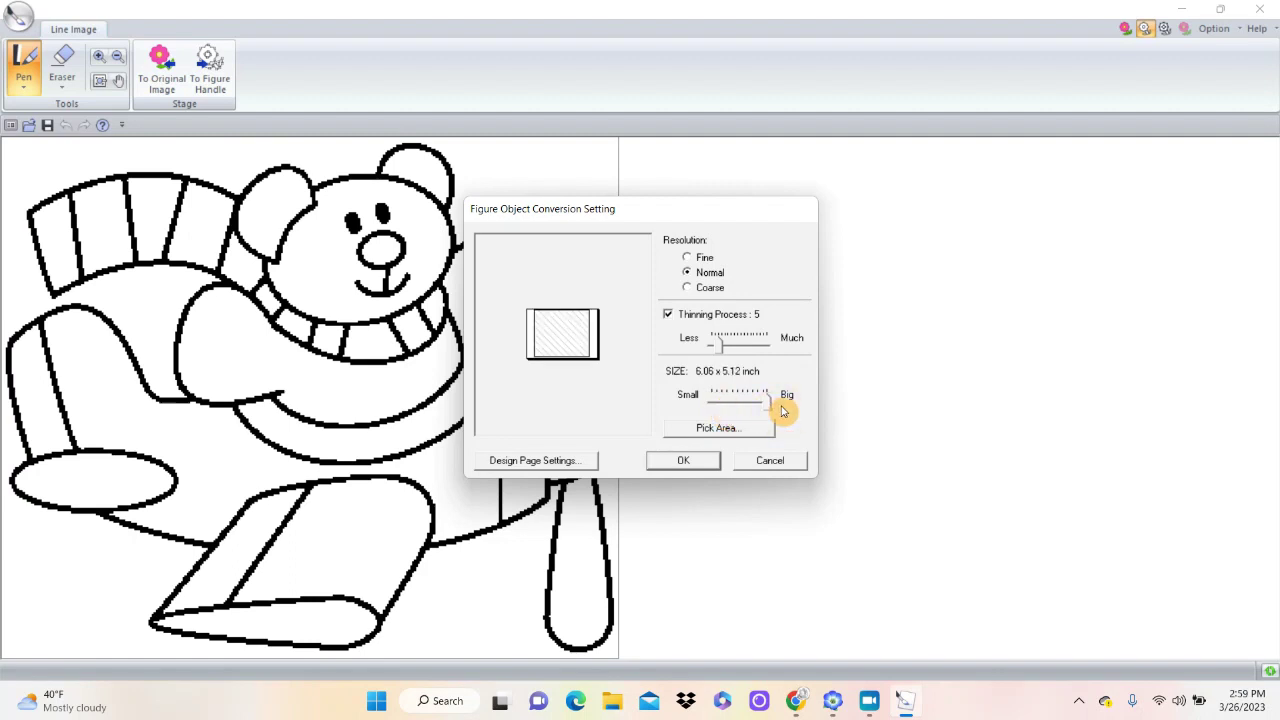
{"action": "left_click", "coordinate": [699, 466]}
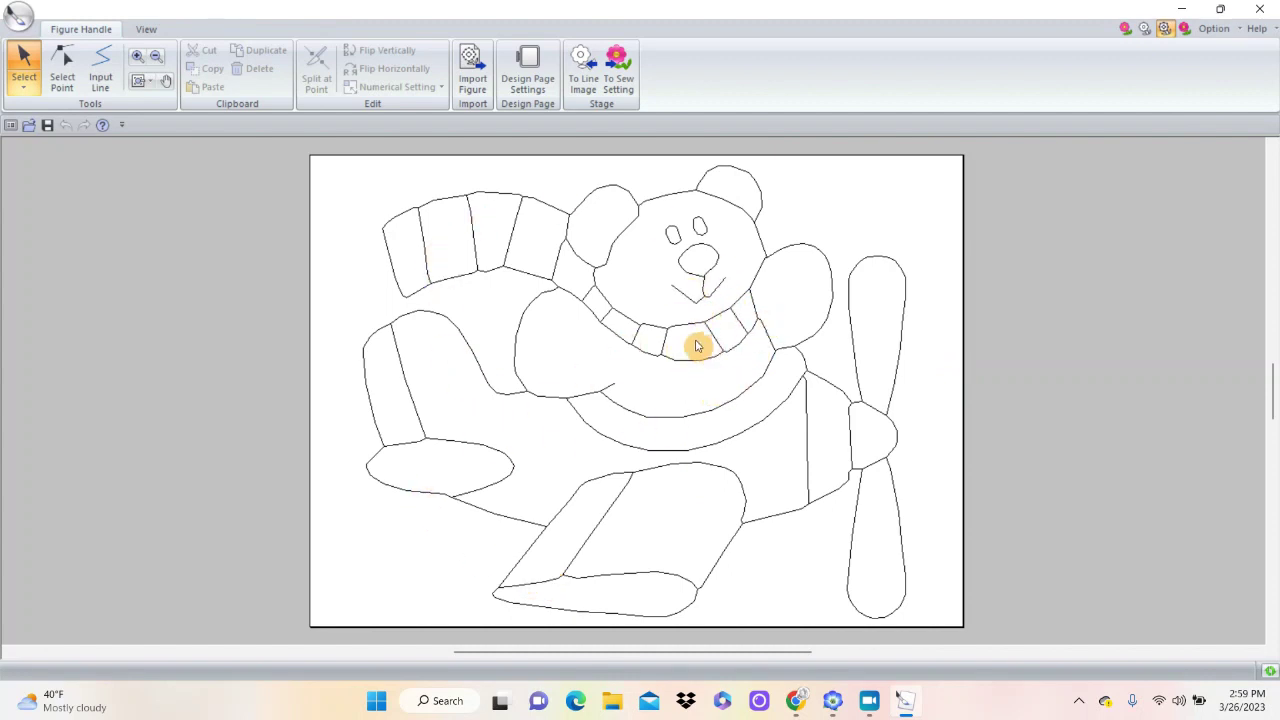
Using point editing, move the upper end of the scarf tail's second divider line up to smooth the scarf's upper edge.
{"action": "left_click", "coordinate": [62, 72]}
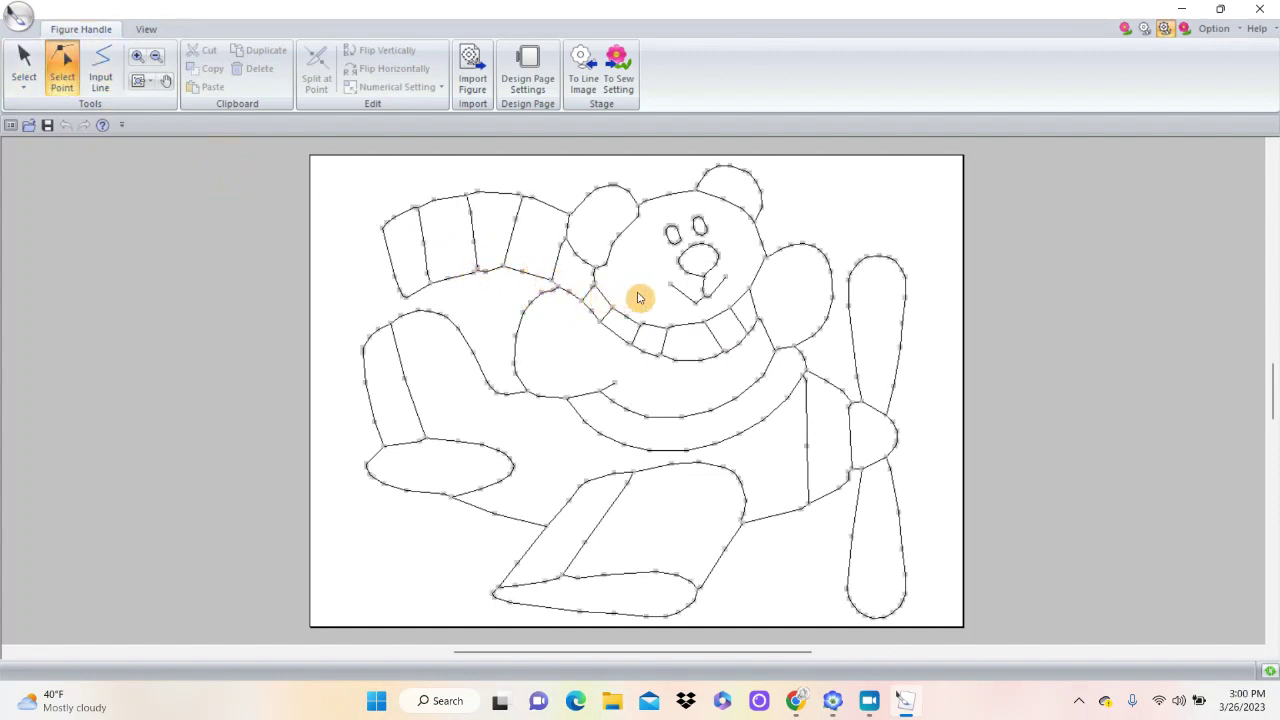
{"action": "left_click", "coordinate": [139, 57]}
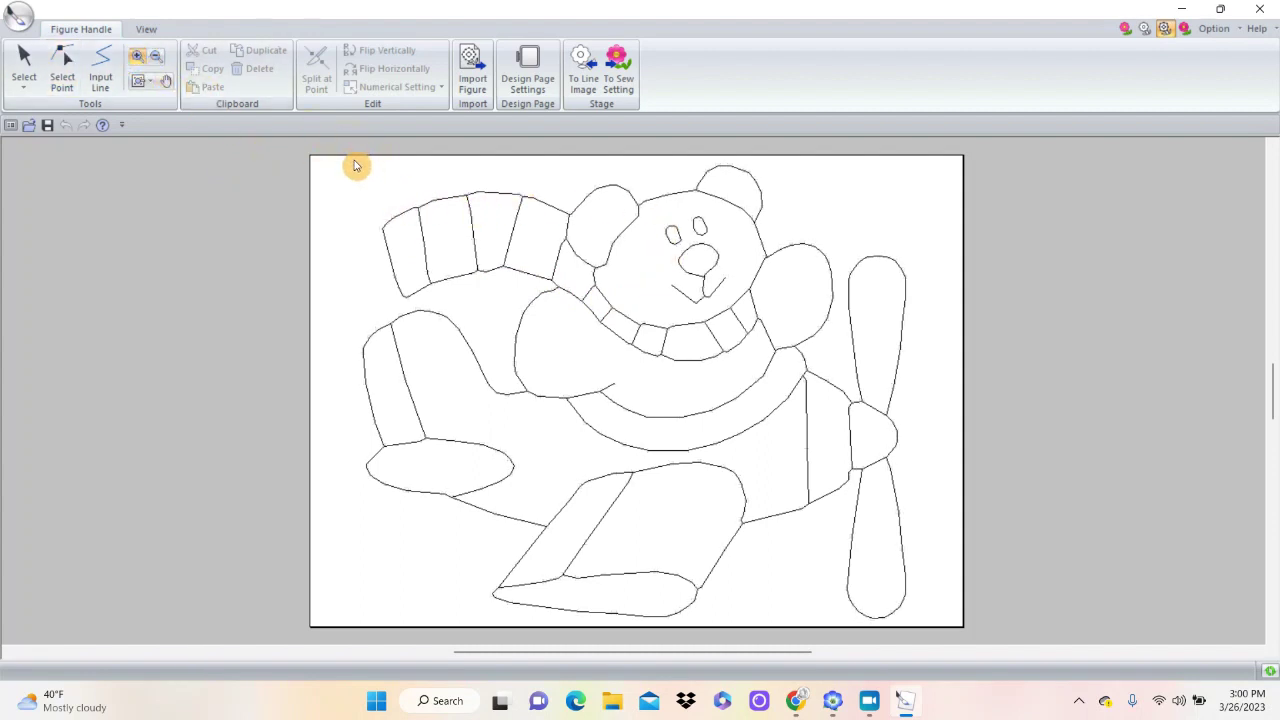
{"action": "left_click_drag", "start_coordinate": [357, 169], "coordinate": [646, 346]}
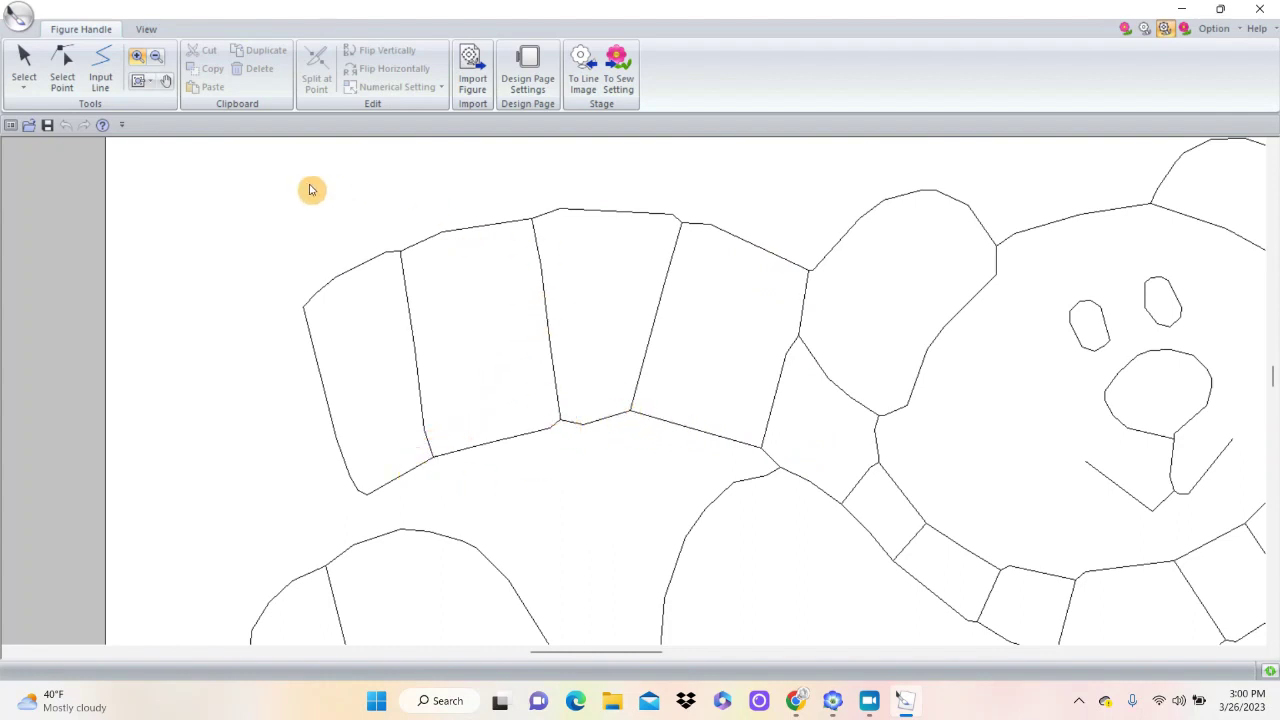
{"action": "left_click", "coordinate": [64, 64]}
{"action": "left_click", "coordinate": [66, 63]}
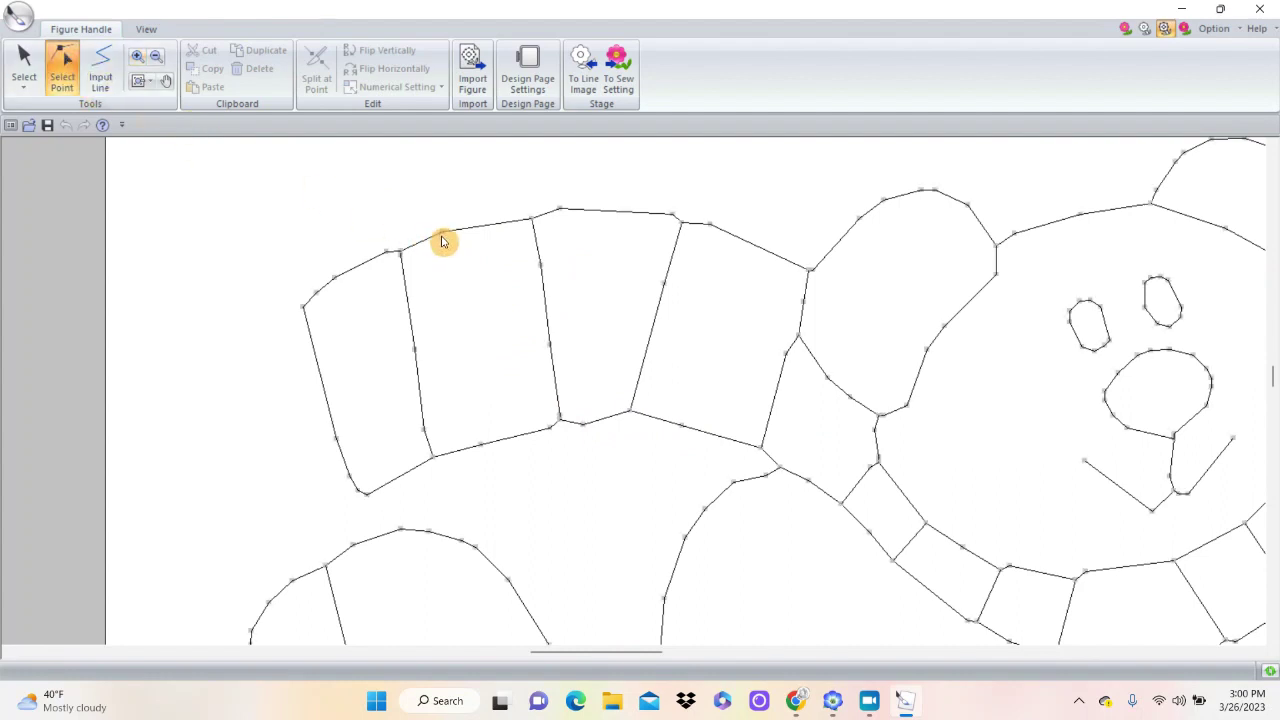
{"action": "left_click", "coordinate": [533, 221]}
{"action": "left_click_drag", "start_coordinate": [533, 221], "coordinate": [528, 211]}
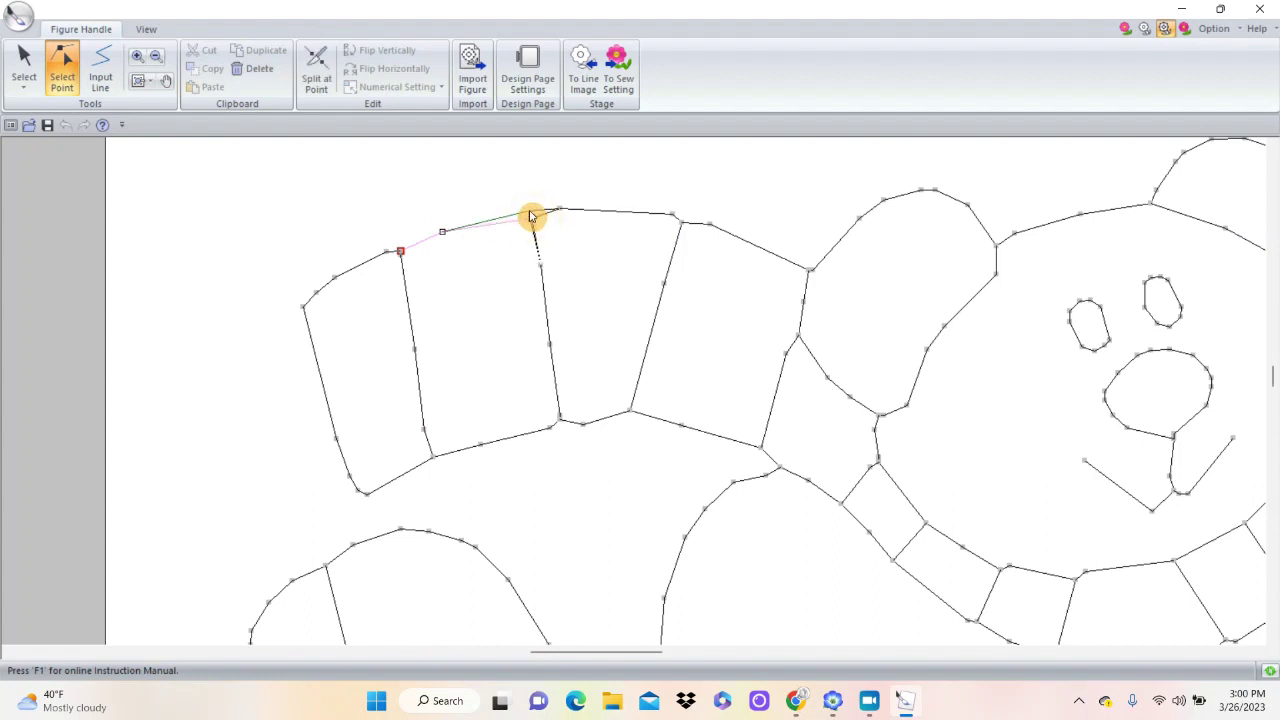
Move the second divider's lower end down to the scarf tail's lower edge and delete the extra edge point beside it.
{"action": "left_click", "coordinate": [561, 421]}
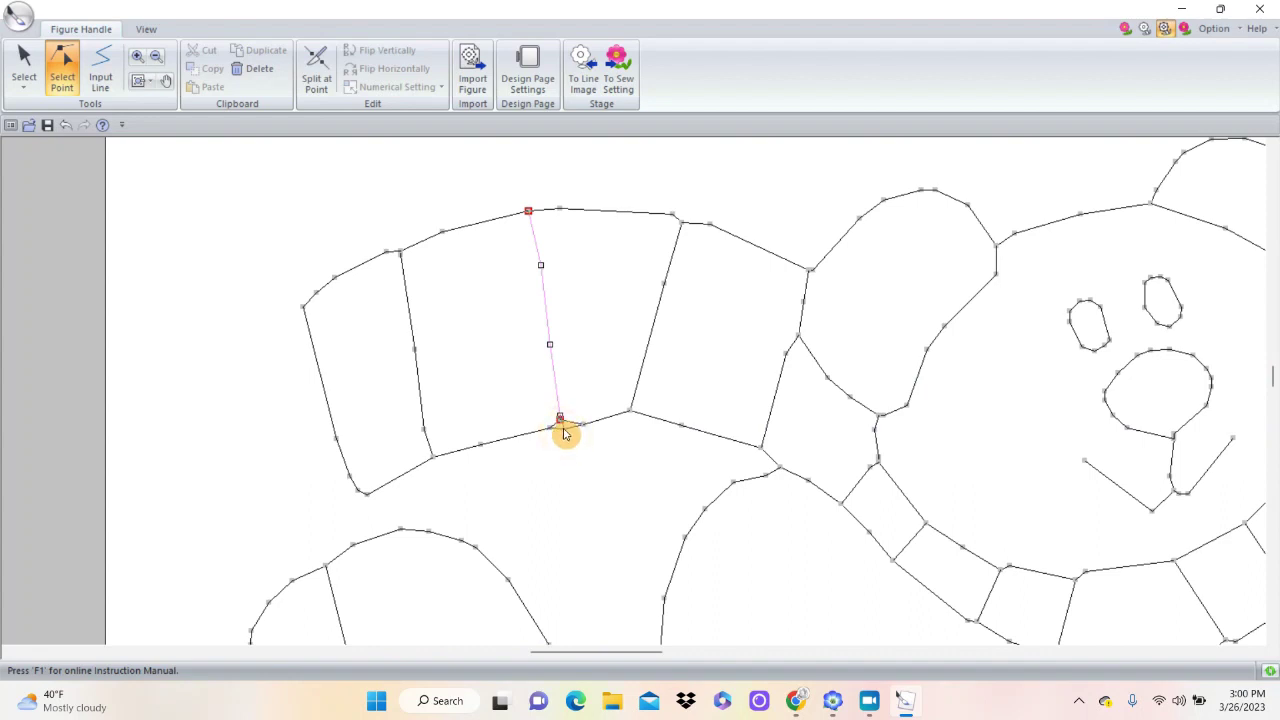
{"action": "left_click", "coordinate": [564, 429]}
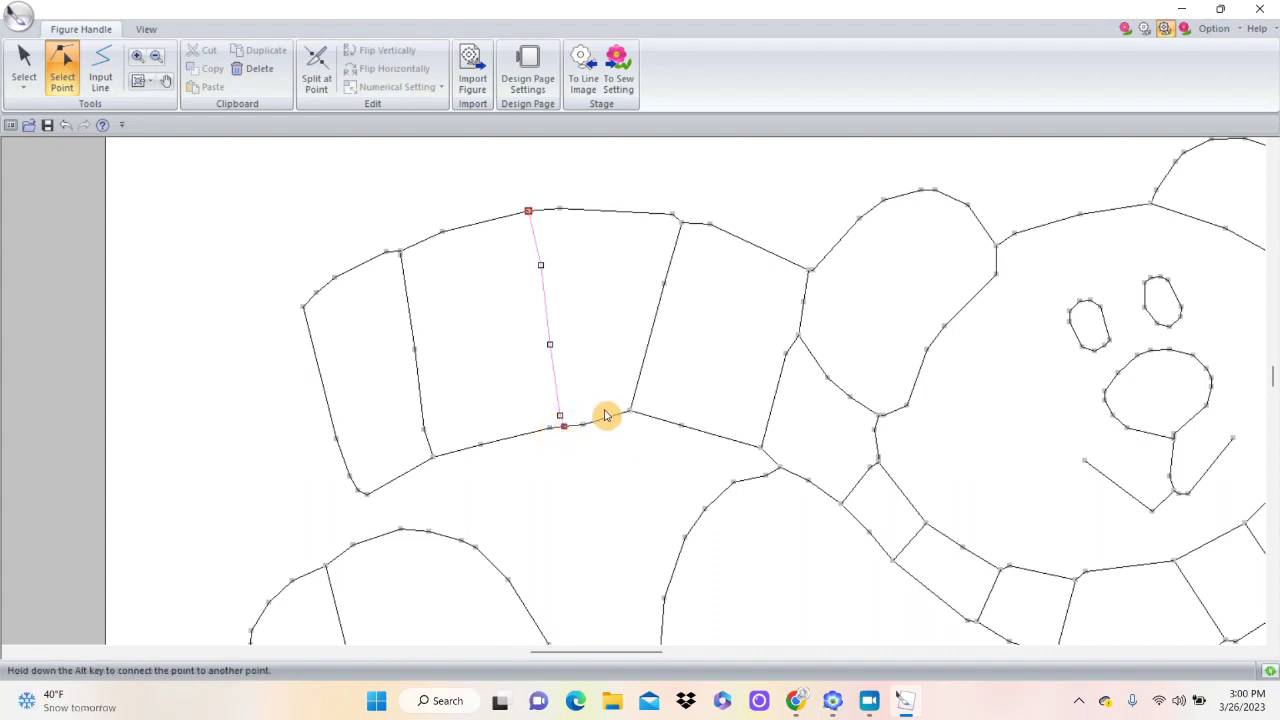
{"action": "left_click", "coordinate": [587, 430]}
{"action": "left_click", "coordinate": [590, 433]}
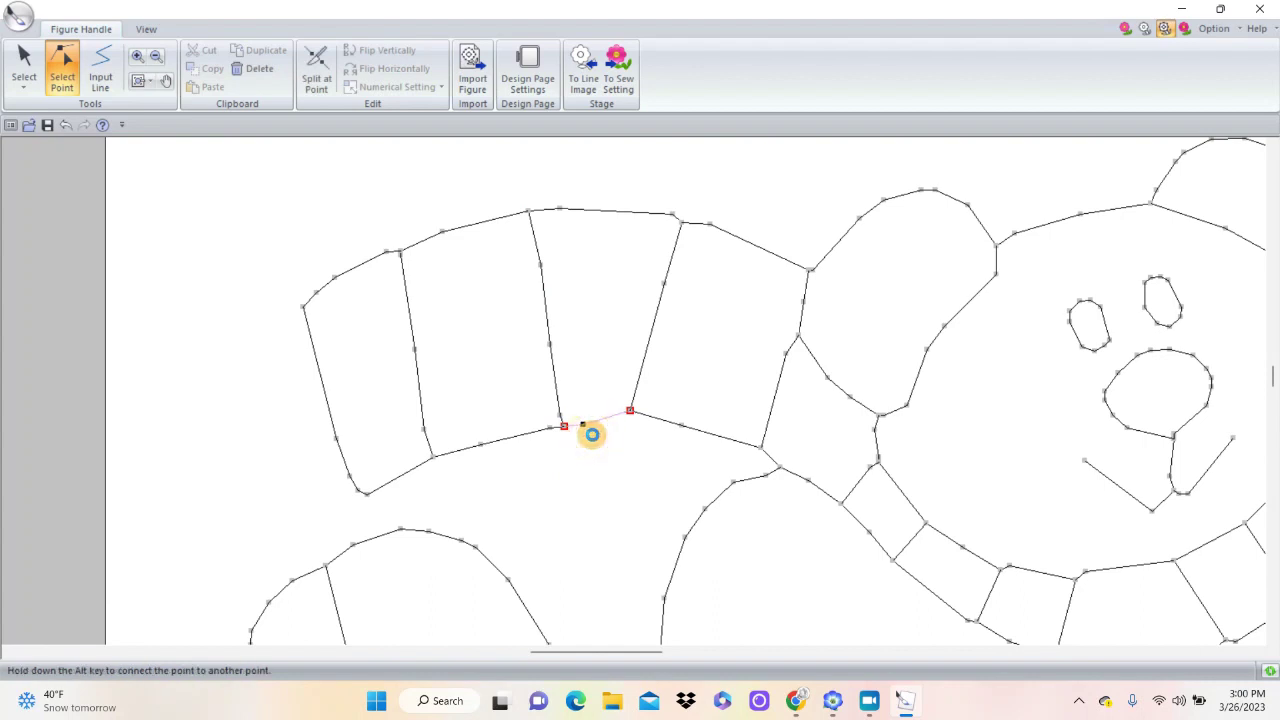
{"action": "key", "text": "Delete"}
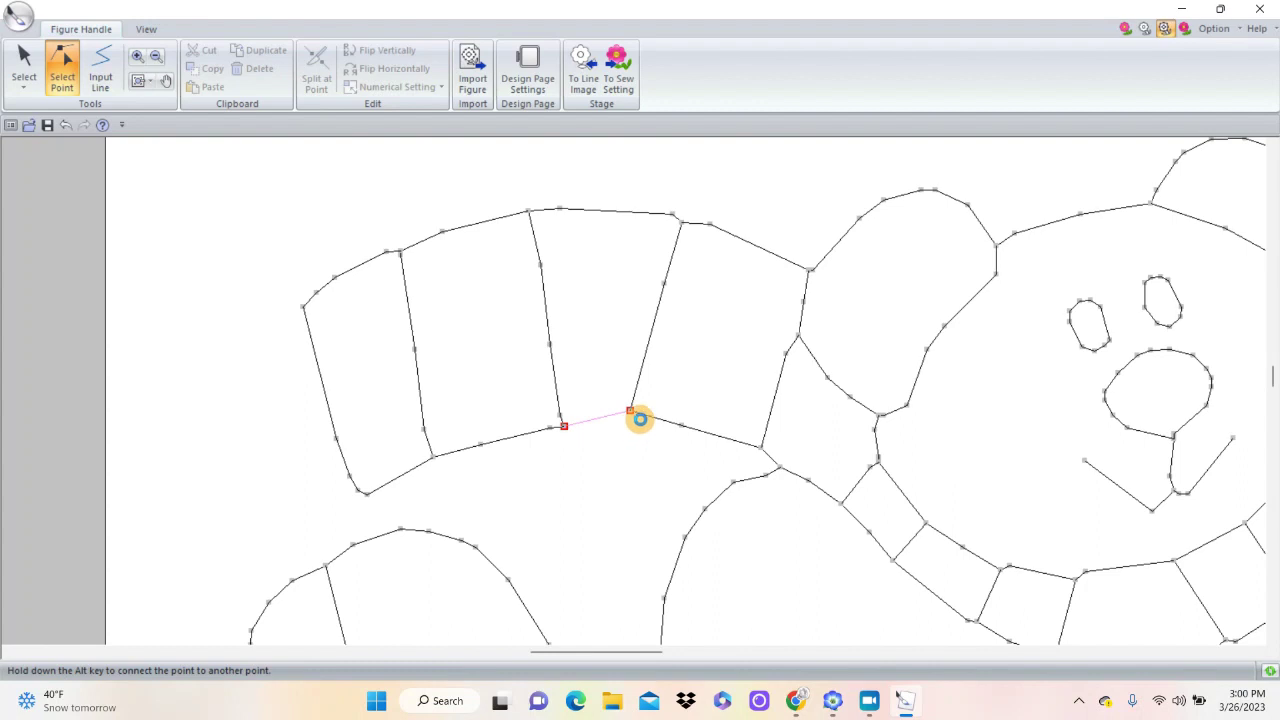
Reposition both ends of the scarf tail's third divider and shift the adjoining upper-edge points into a smoother curve.
{"action": "left_click", "coordinate": [648, 418]}
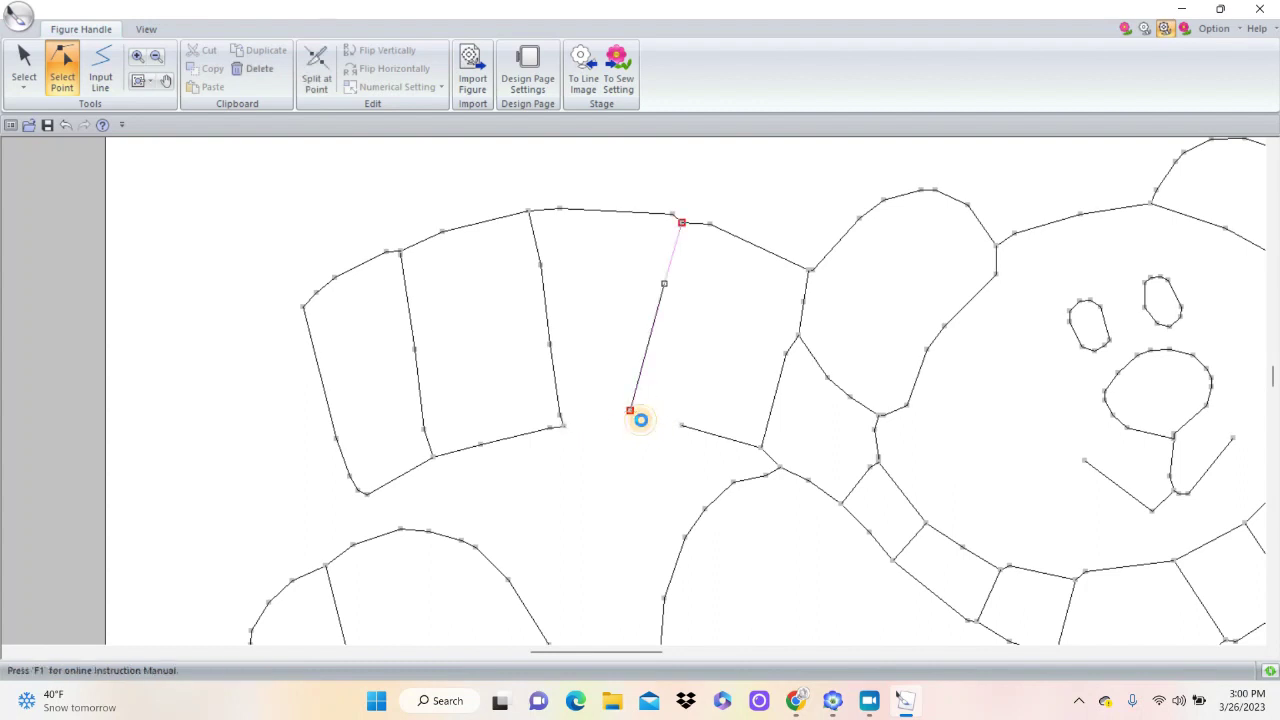
{"action": "left_click_drag", "start_coordinate": [651, 421], "coordinate": [651, 422]}
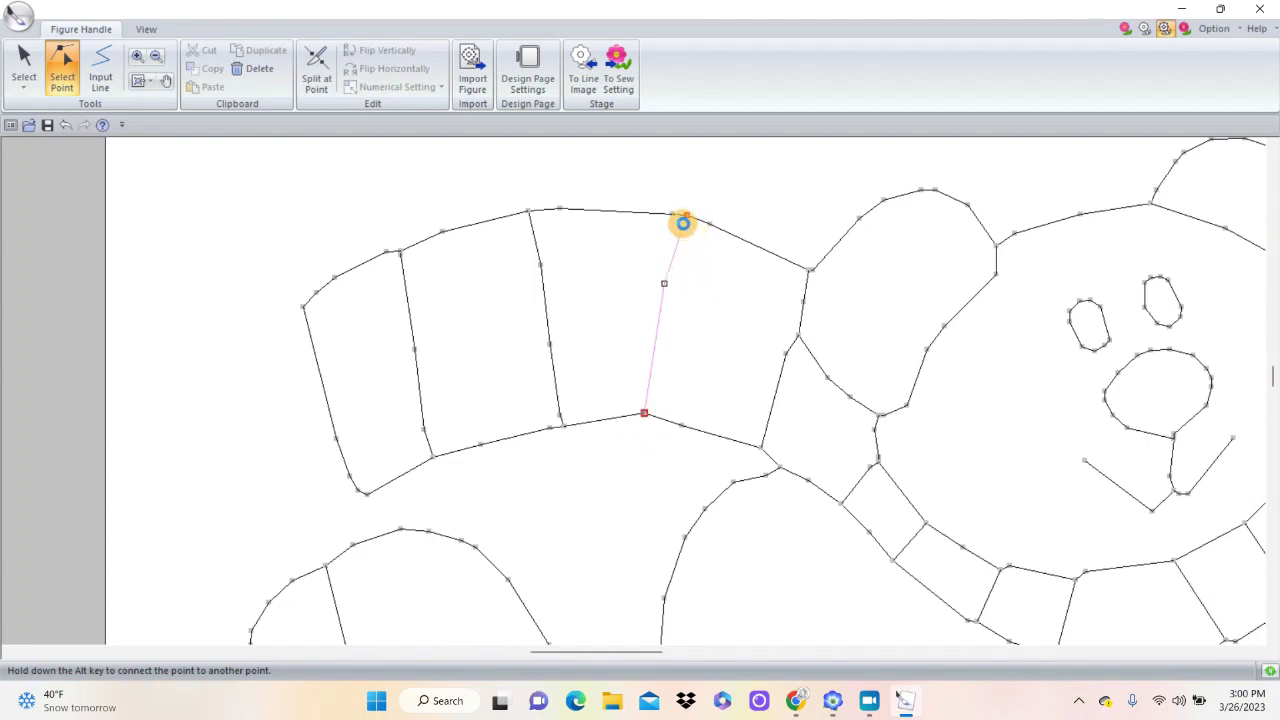
{"action": "left_click", "coordinate": [682, 222]}
{"action": "left_click_drag", "start_coordinate": [645, 212], "coordinate": [639, 205]}
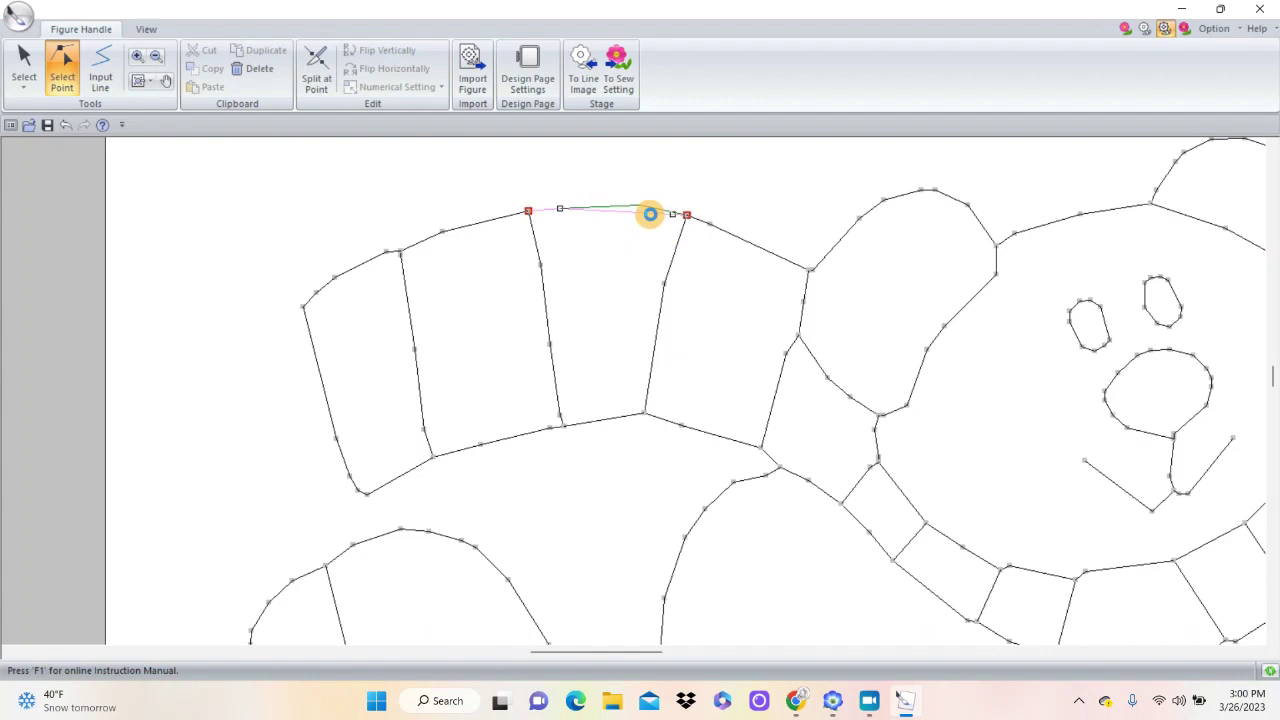
{"action": "left_click", "coordinate": [585, 211]}
{"action": "left_click", "coordinate": [588, 213]}
Reshape the scarf tail's first divider by shifting its end points and inner points toward the second divider.
{"action": "left_click", "coordinate": [410, 264]}
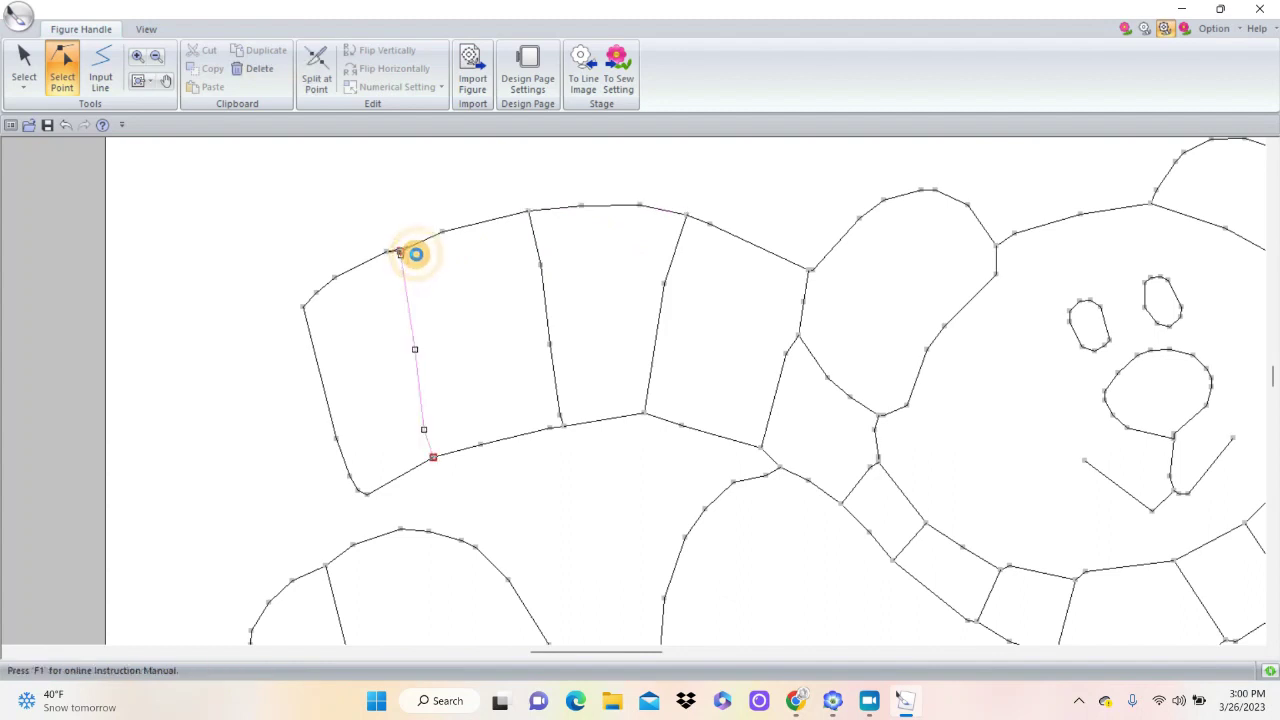
{"action": "left_click", "coordinate": [417, 240]}
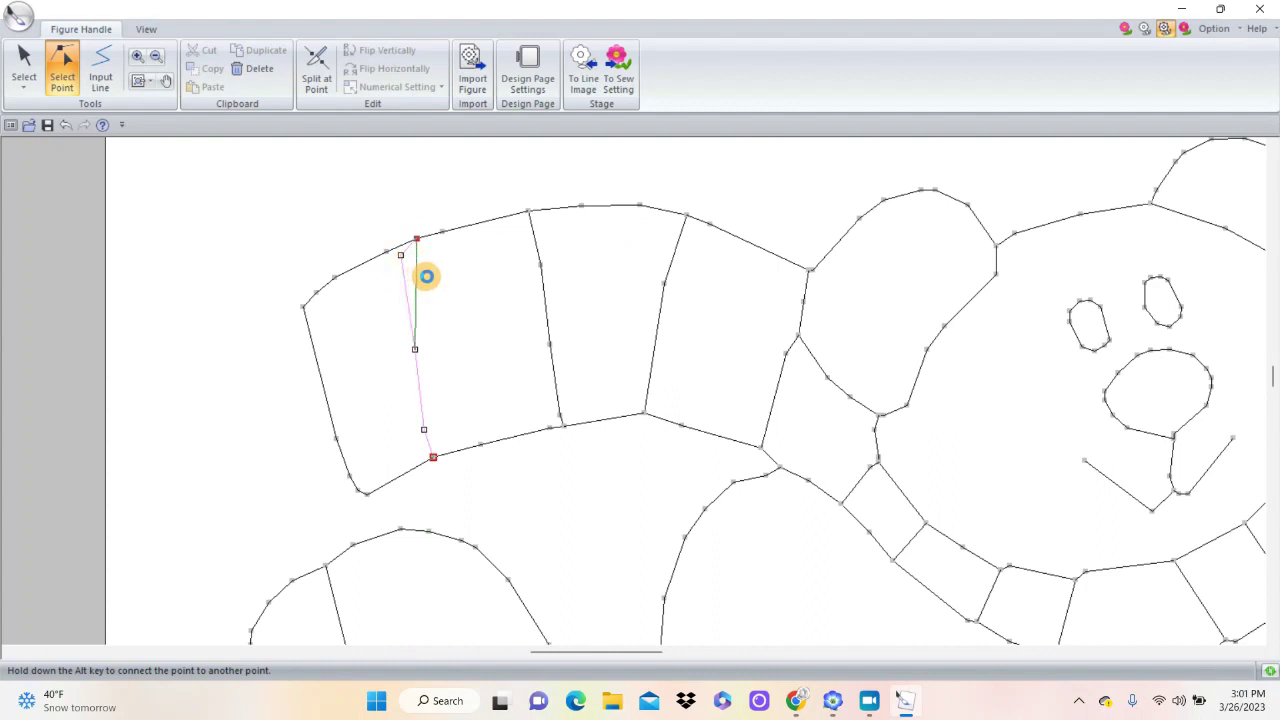
{"action": "left_click", "coordinate": [416, 265]}
{"action": "left_click_drag", "start_coordinate": [425, 359], "coordinate": [437, 363]}
{"action": "left_click", "coordinate": [432, 436]}
{"action": "mouse_move", "coordinate": [444, 466]}
{"action": "left_mouse_down"}
{"action": "mouse_move", "coordinate": [457, 460]}
{"action": "mouse_move", "coordinate": [446, 457]}
{"action": "left_mouse_up"}
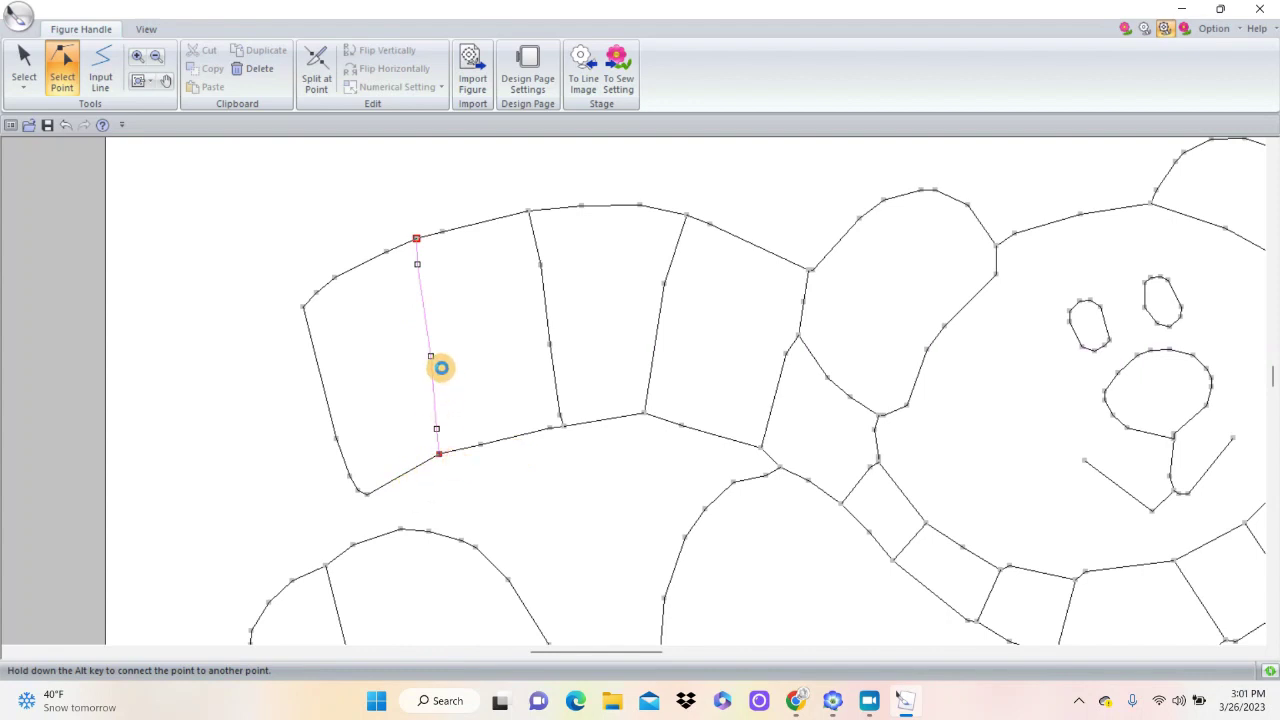
Delete the middle and upper inner points of the first divider and move its upper end slightly back along the scarf edge.
{"action": "left_click", "coordinate": [440, 367]}
{"action": "key", "text": "Delete"}
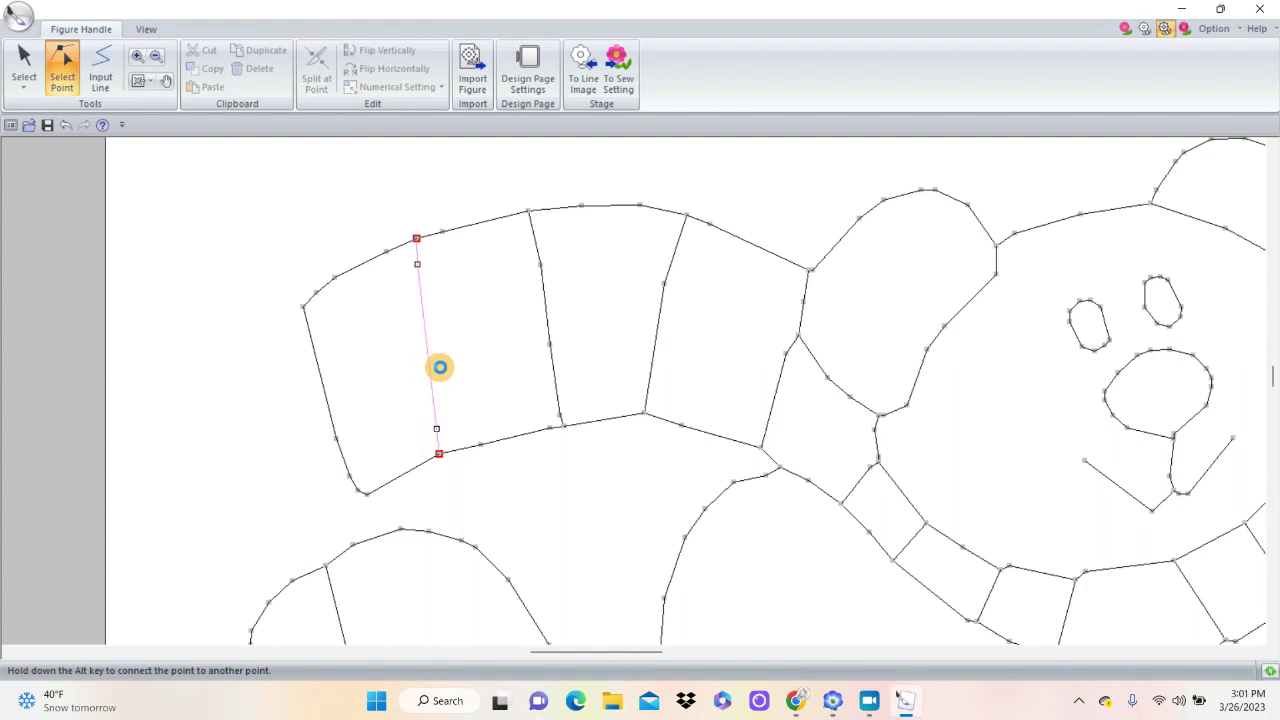
{"action": "left_click", "coordinate": [427, 274]}
{"action": "key", "text": "Delete"}
{"action": "left_click", "coordinate": [426, 249]}
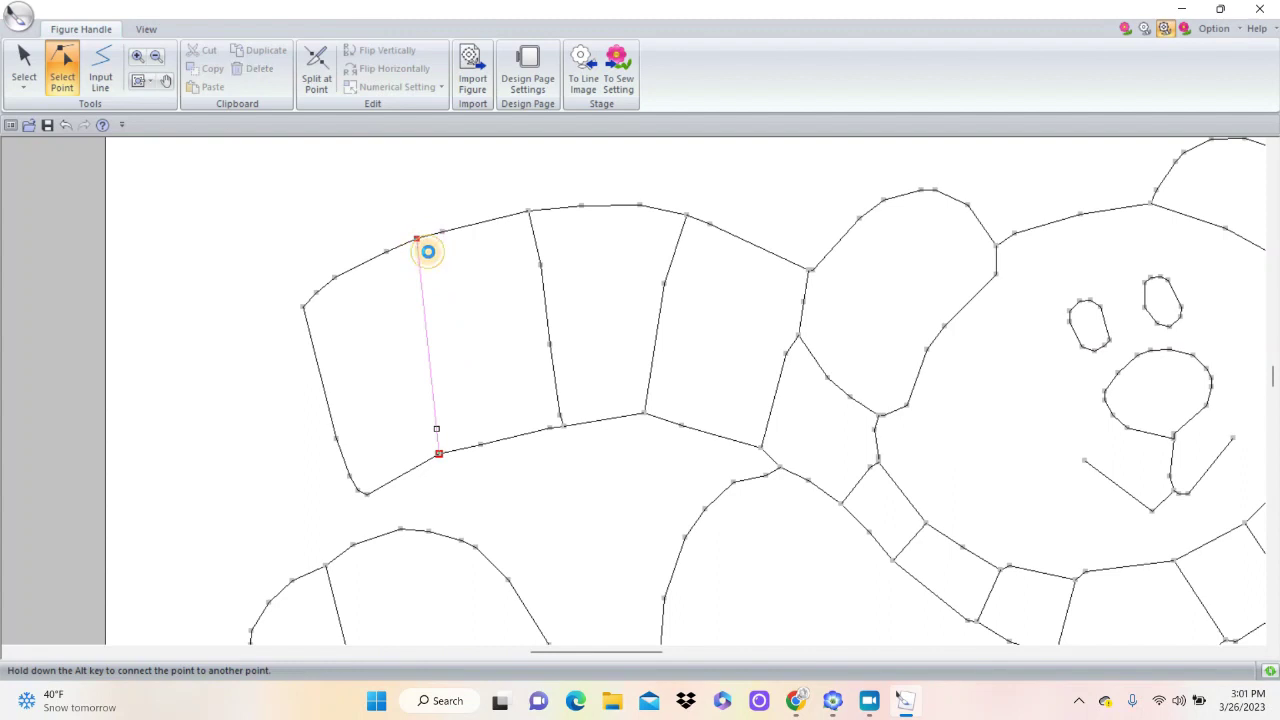
{"action": "left_click", "coordinate": [428, 253]}
{"action": "left_click_drag", "start_coordinate": [427, 249], "coordinate": [418, 253]}
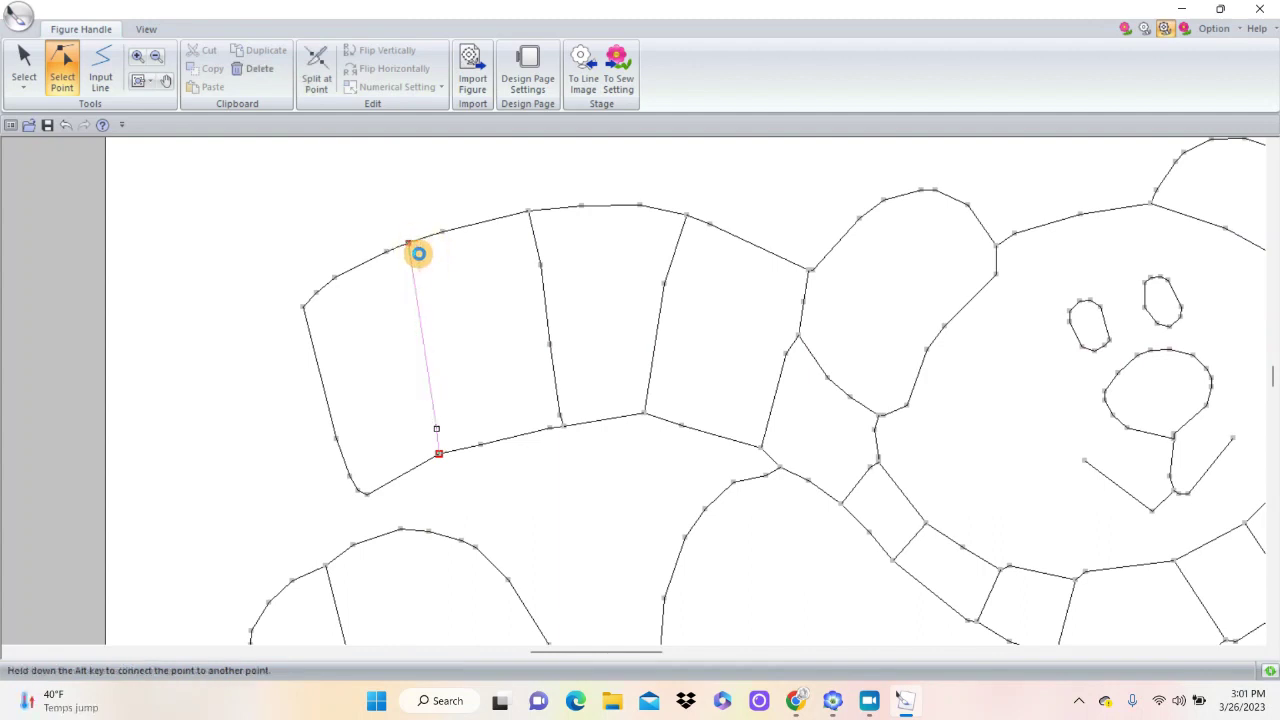
Split the first divider from the scarf's upper edge, pull its end free and delete its points to remove the line.
{"action": "right_click", "coordinate": [418, 253]}
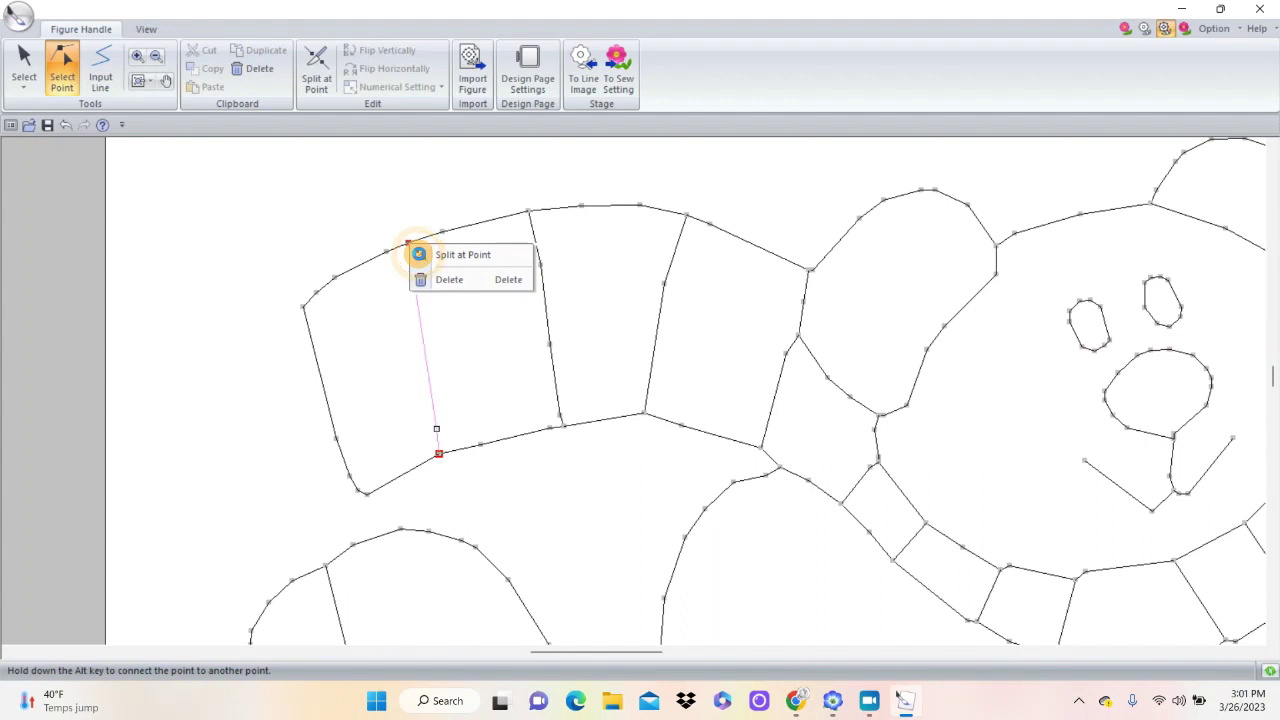
{"action": "left_click", "coordinate": [450, 258]}
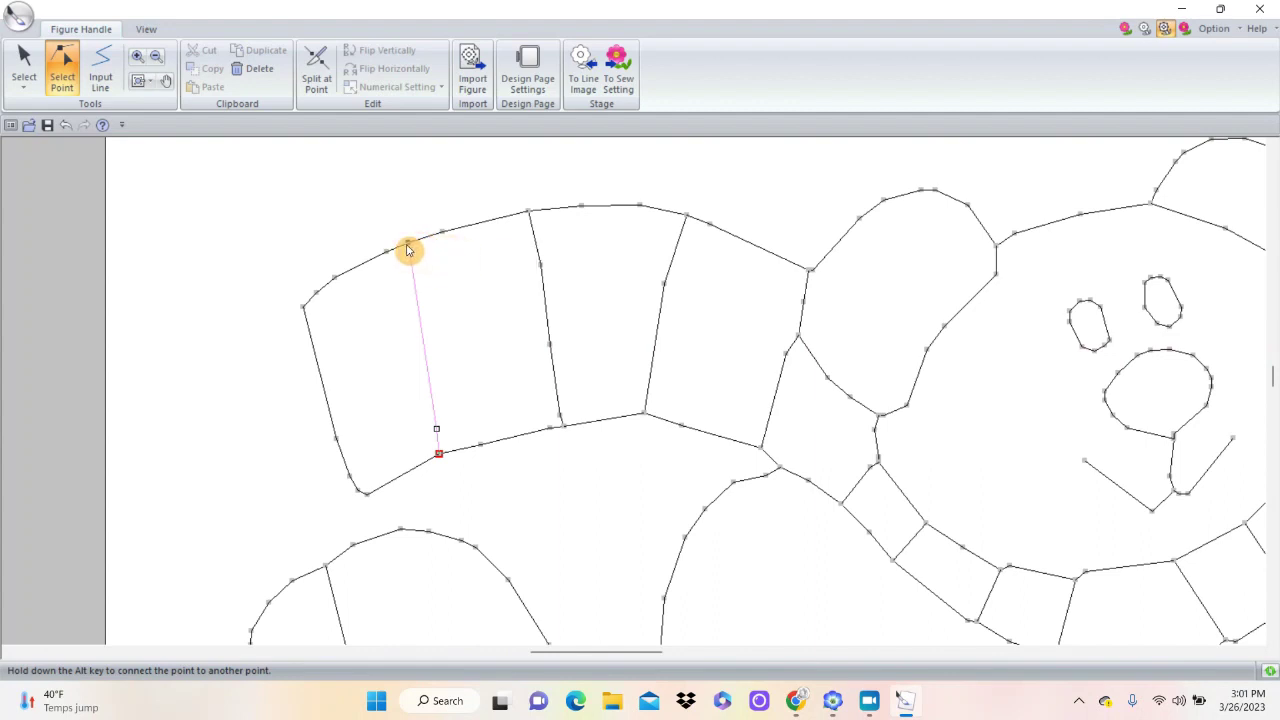
{"action": "left_click_drag", "start_coordinate": [408, 250], "coordinate": [483, 253]}
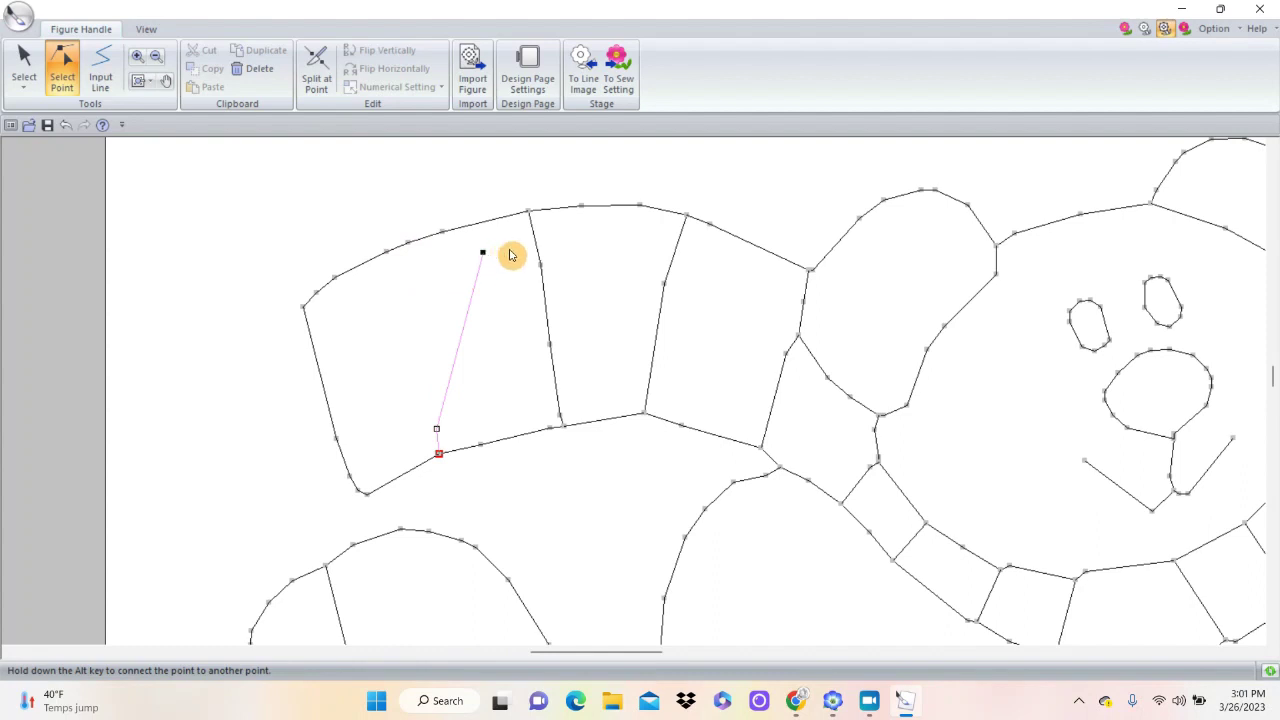
{"action": "left_click", "coordinate": [408, 242]}
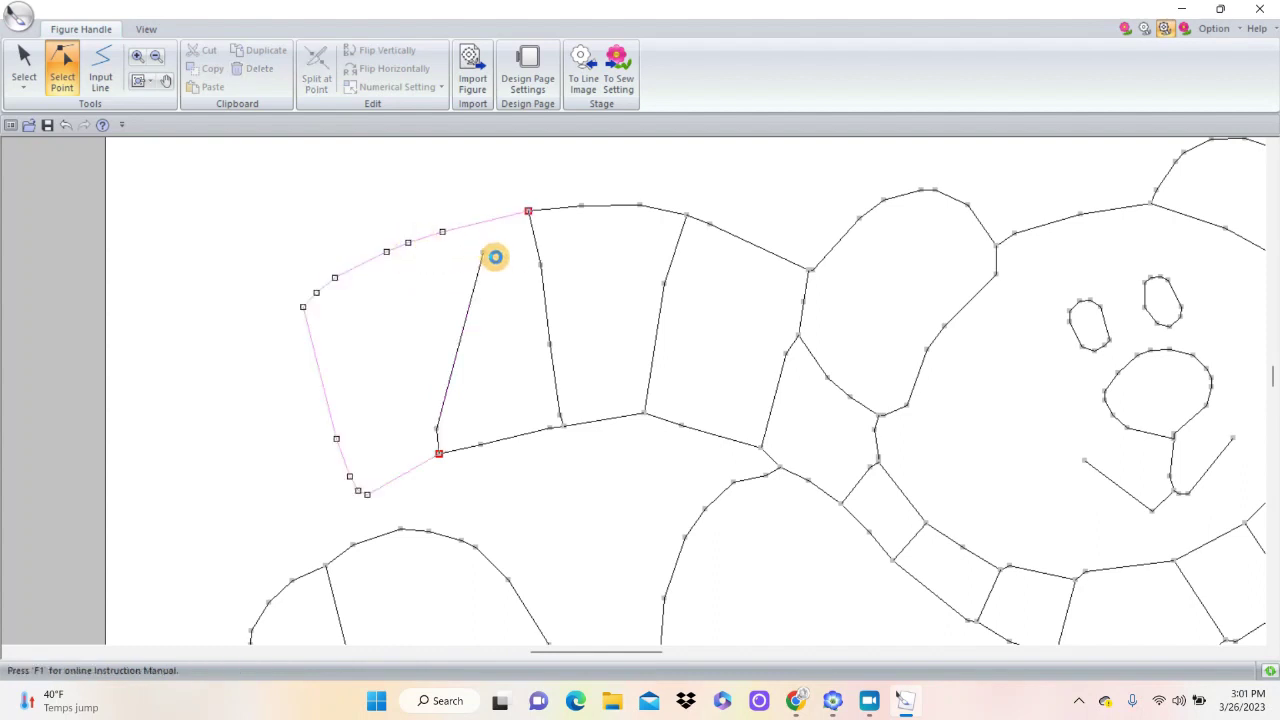
{"action": "left_click", "coordinate": [491, 263]}
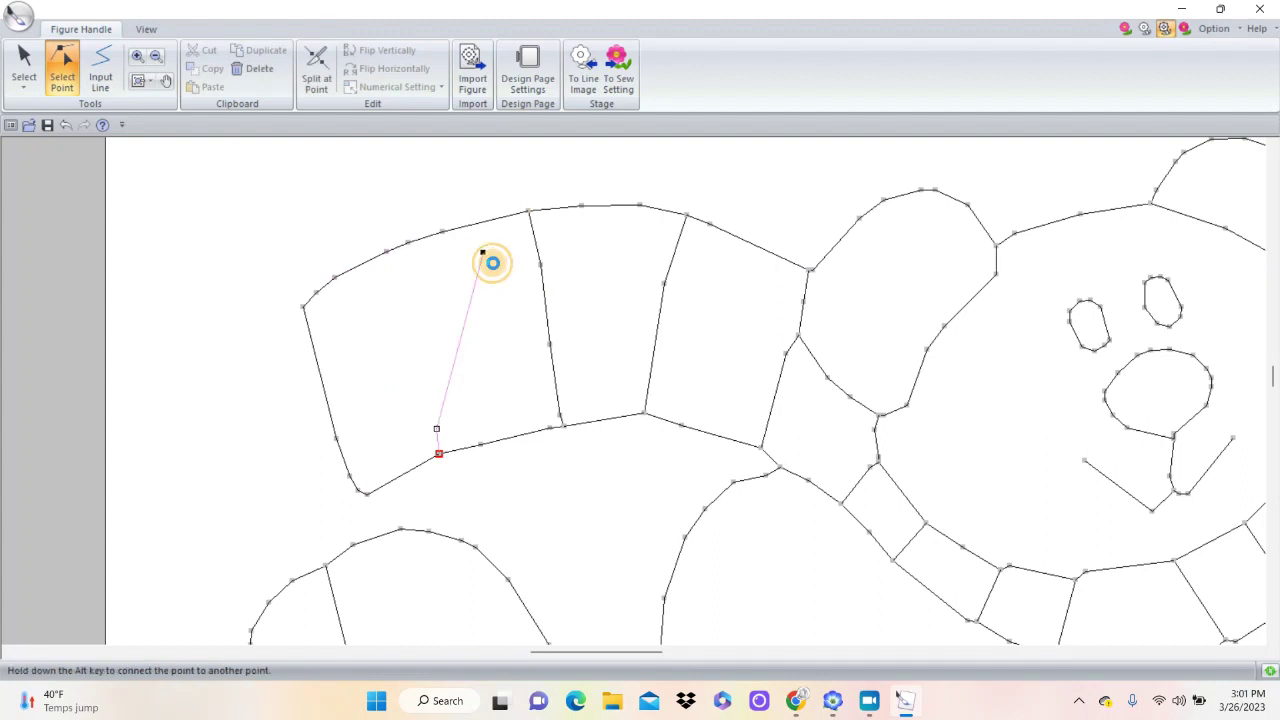
{"action": "key", "text": "Delete"}
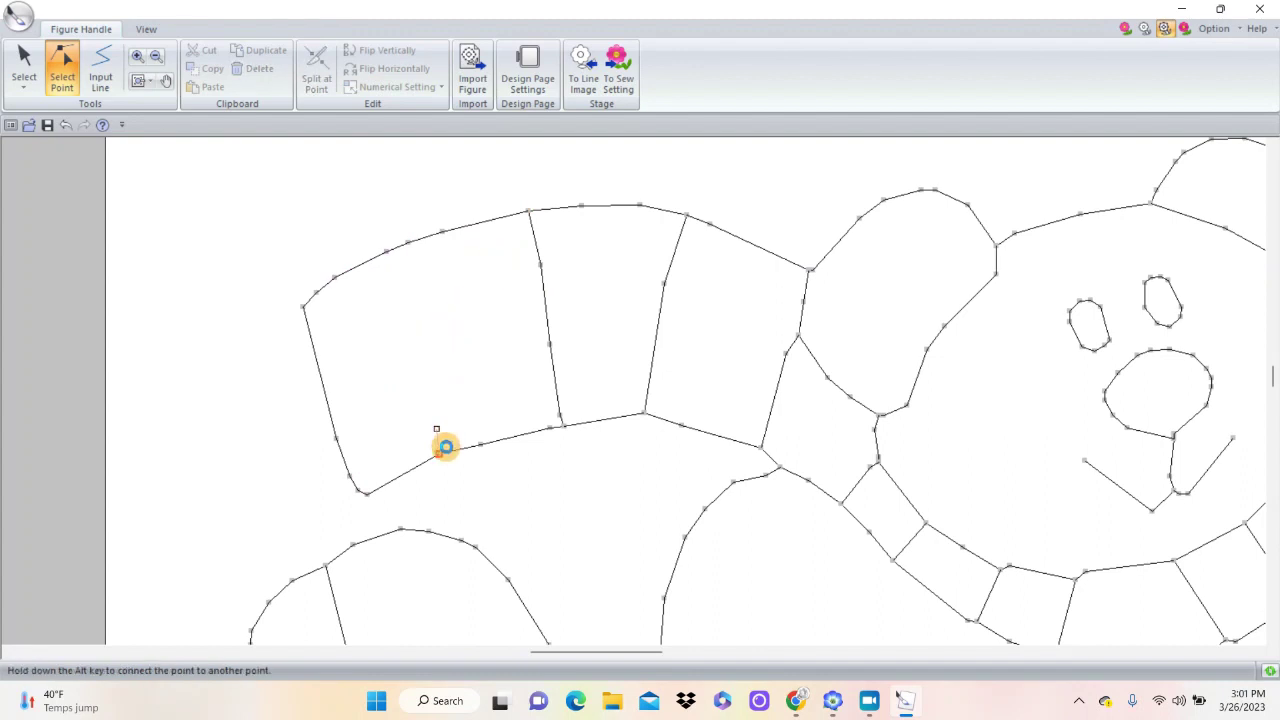
{"action": "left_click", "coordinate": [446, 437]}
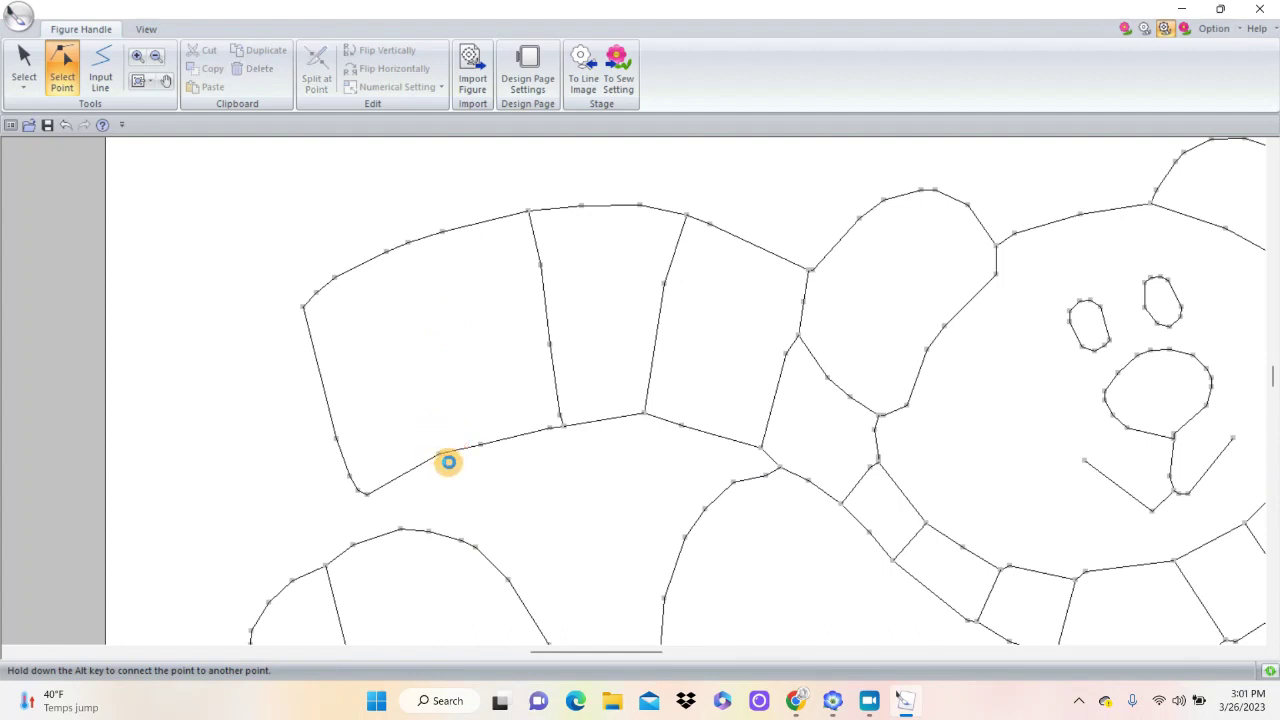
Smooth the scarf tail's lower edge at the former divider junction and straighten the third divider by moving its middle point.
{"action": "left_click", "coordinate": [449, 465]}
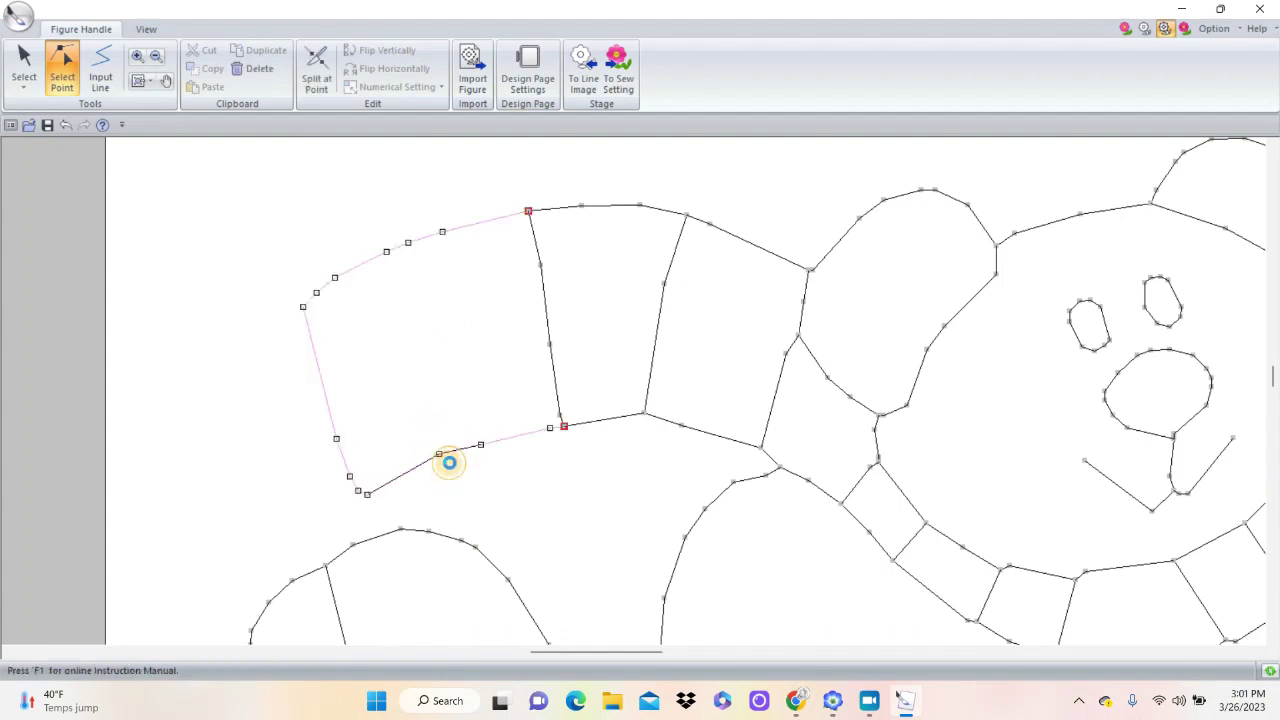
{"action": "left_click_drag", "start_coordinate": [443, 471], "coordinate": [436, 475]}
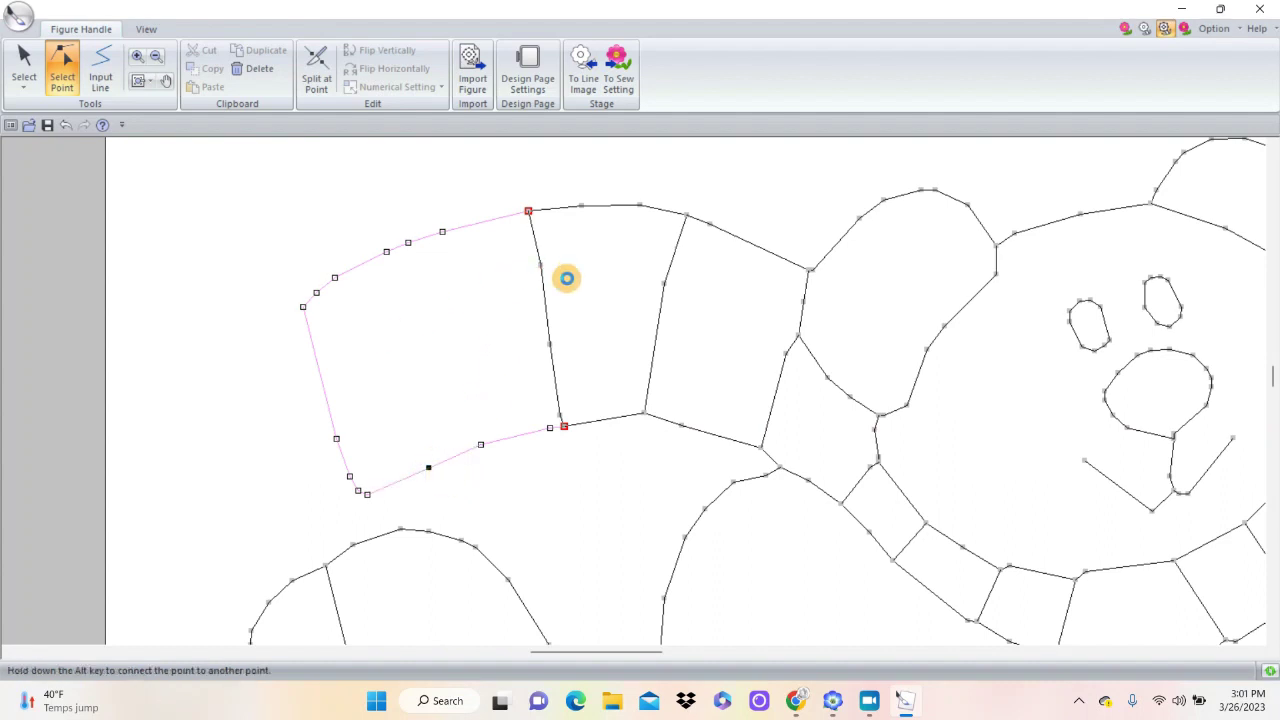
{"action": "left_click", "coordinate": [673, 292]}
{"action": "left_click", "coordinate": [682, 293]}
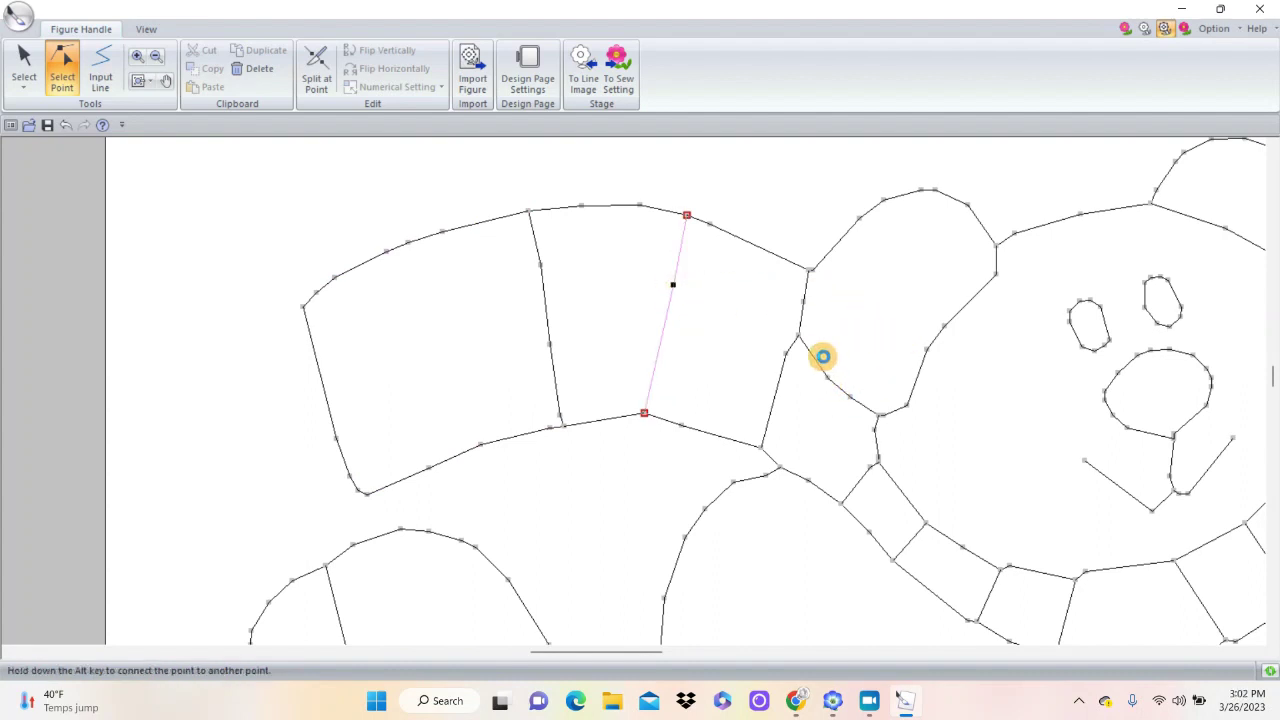
Straighten the scarf divider nearest the bear's ear by moving its middle point and its lower end.
{"action": "left_click", "coordinate": [788, 356]}
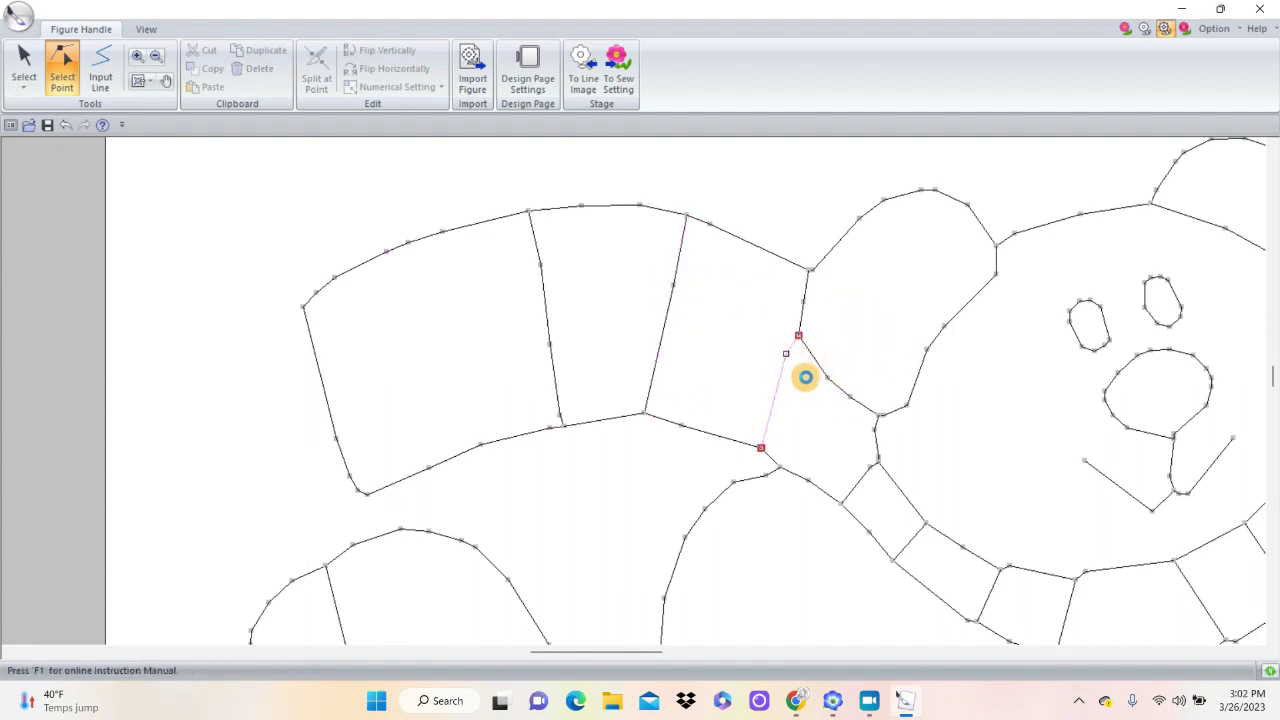
{"action": "left_click", "coordinate": [796, 373]}
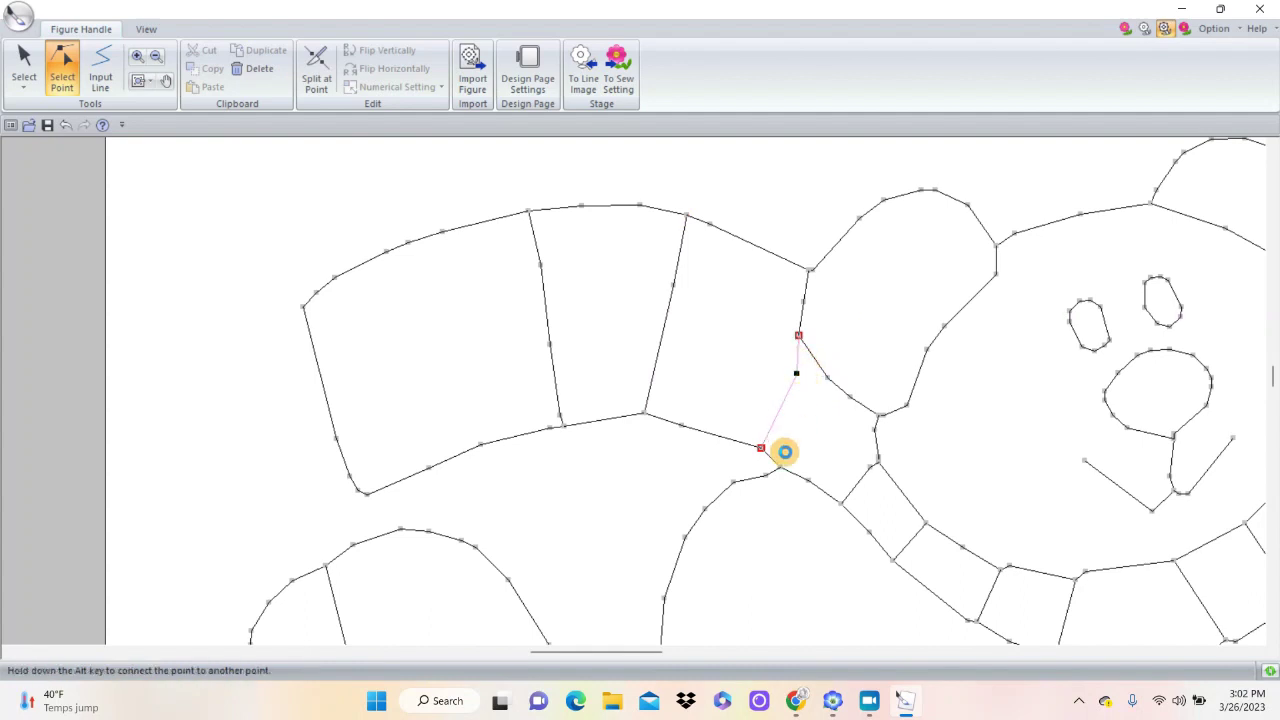
{"action": "mouse_move", "coordinate": [770, 458]}
{"action": "left_mouse_down"}
{"action": "mouse_move", "coordinate": [786, 457]}
{"action": "mouse_move", "coordinate": [776, 464]}
{"action": "left_mouse_up"}
{"action": "left_click", "coordinate": [805, 378]}
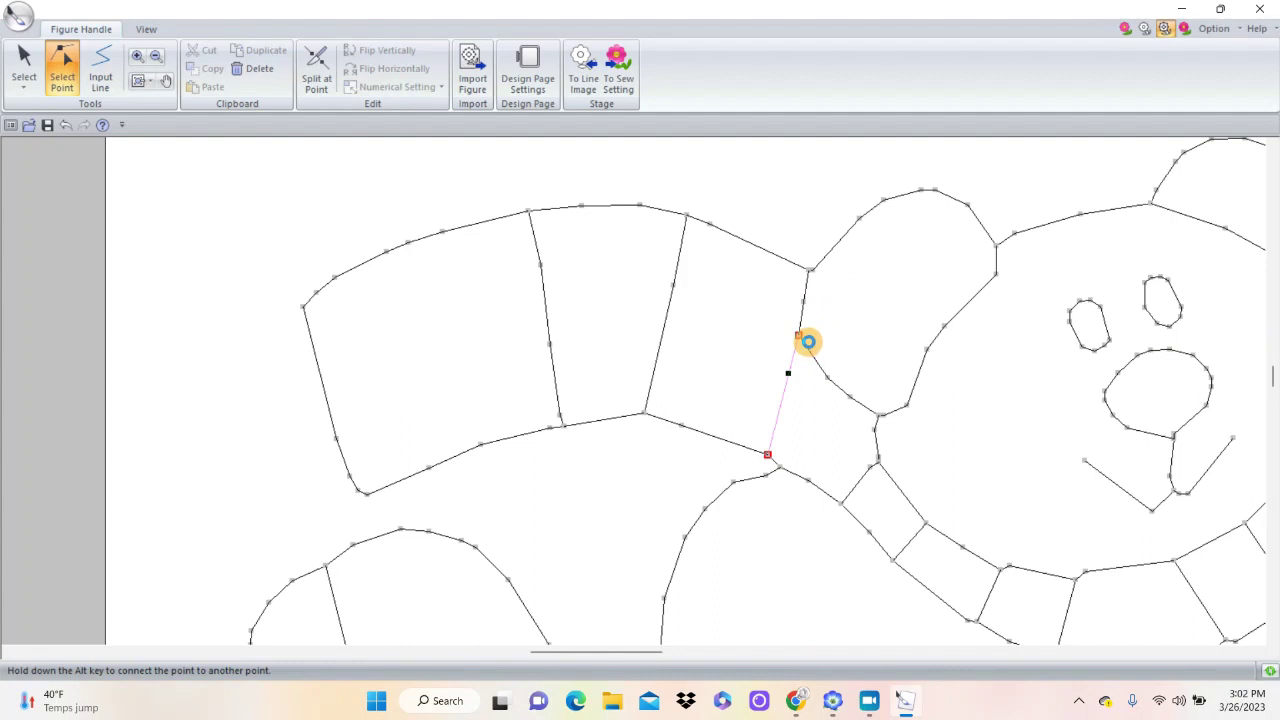
Move the junction where the scarf divider meets the ear outward, split it, and pull the ear's upper segment free.
{"action": "left_click", "coordinate": [810, 349]}
{"action": "left_click_drag", "start_coordinate": [809, 342], "coordinate": [782, 342]}
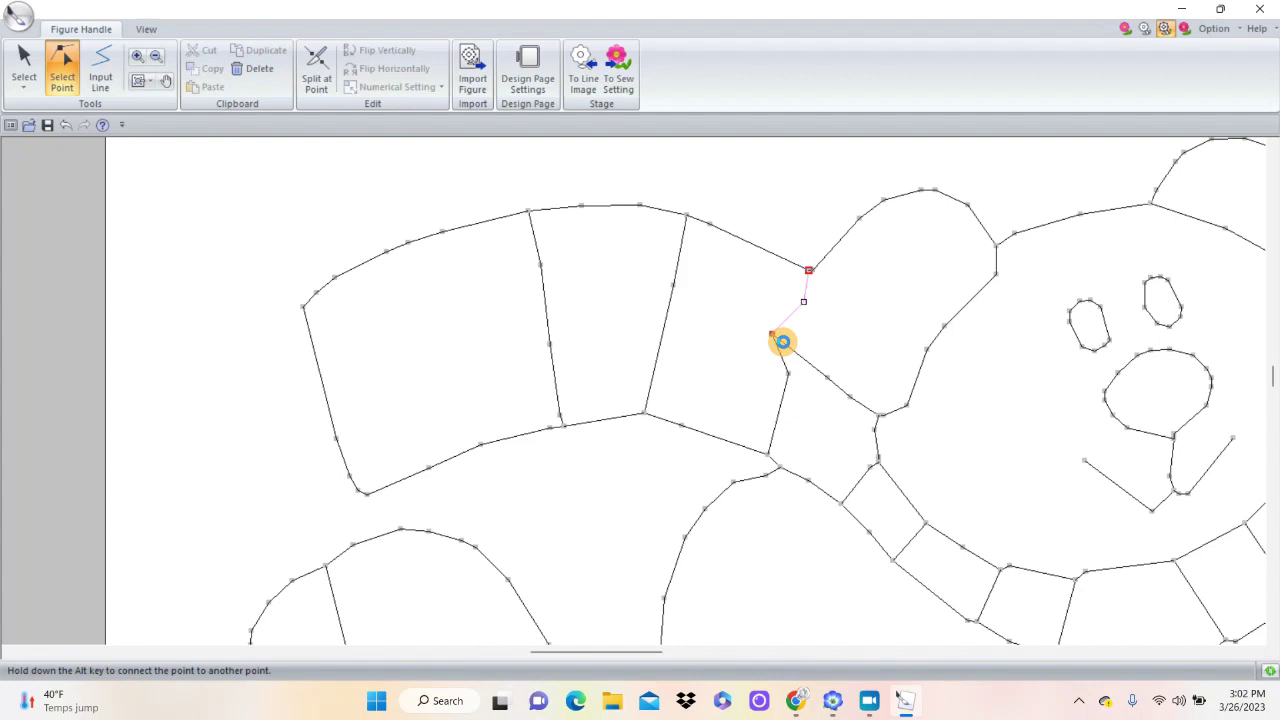
{"action": "right_click", "coordinate": [782, 342]}
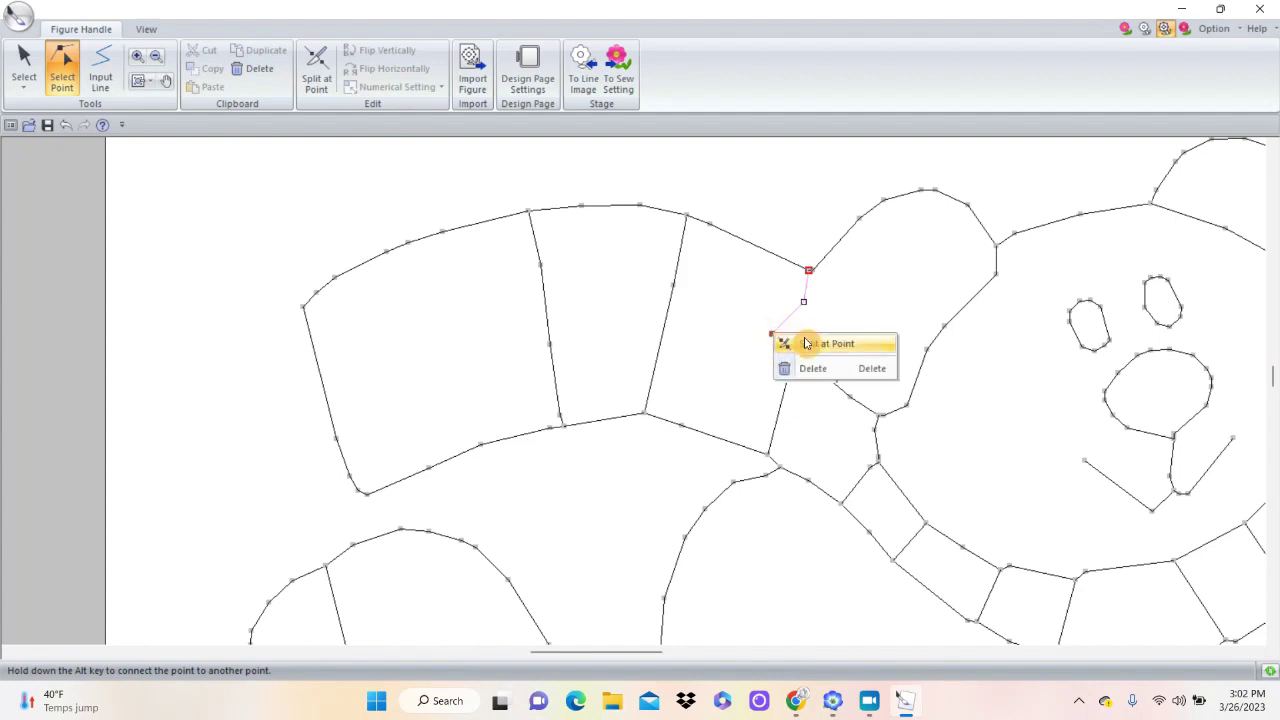
{"action": "left_click", "coordinate": [781, 343]}
{"action": "left_click_drag", "start_coordinate": [772, 338], "coordinate": [804, 336]}
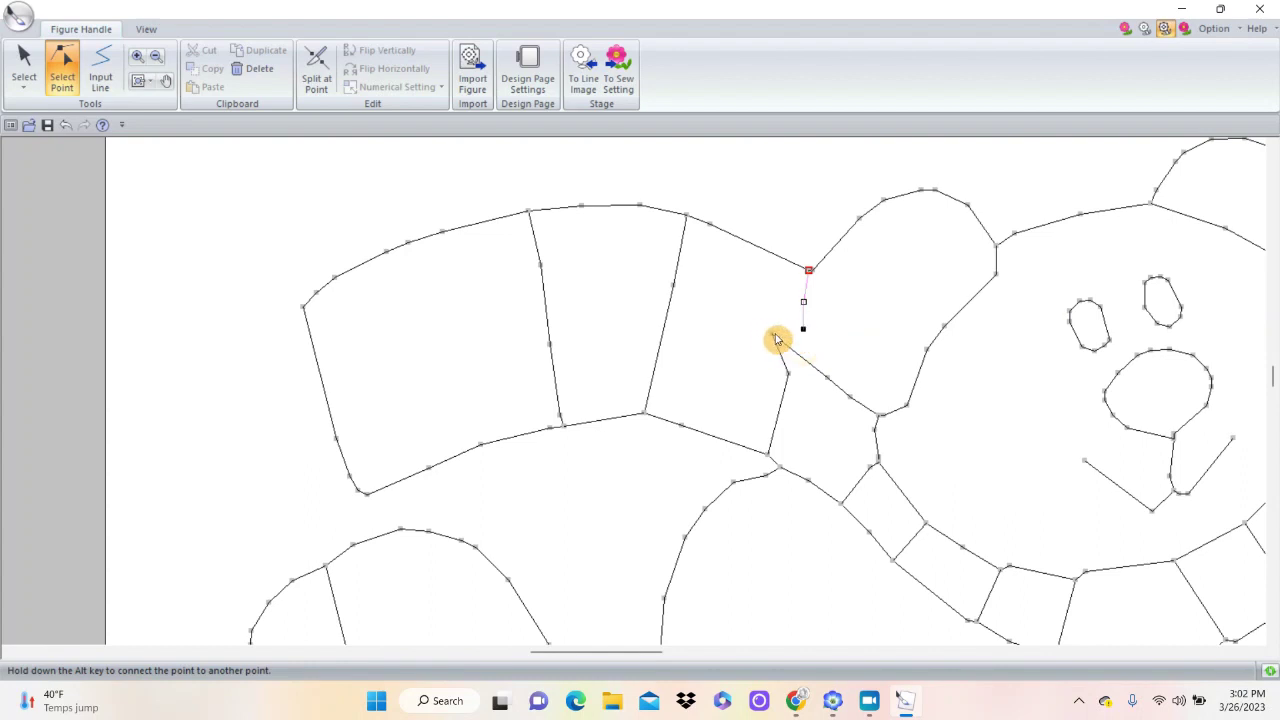
Split the remaining divider junction and pull the end of the ear's lower curve away from the scarf divider.
{"action": "left_click", "coordinate": [776, 339]}
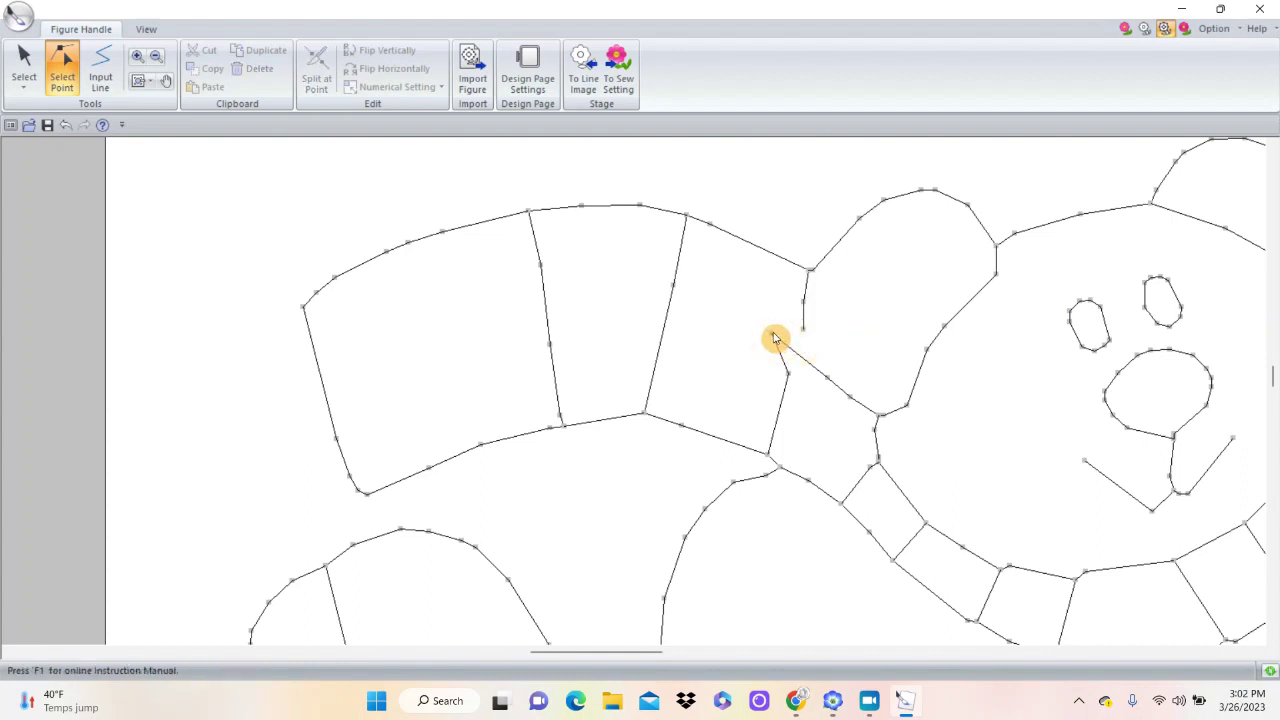
{"action": "left_click", "coordinate": [772, 338]}
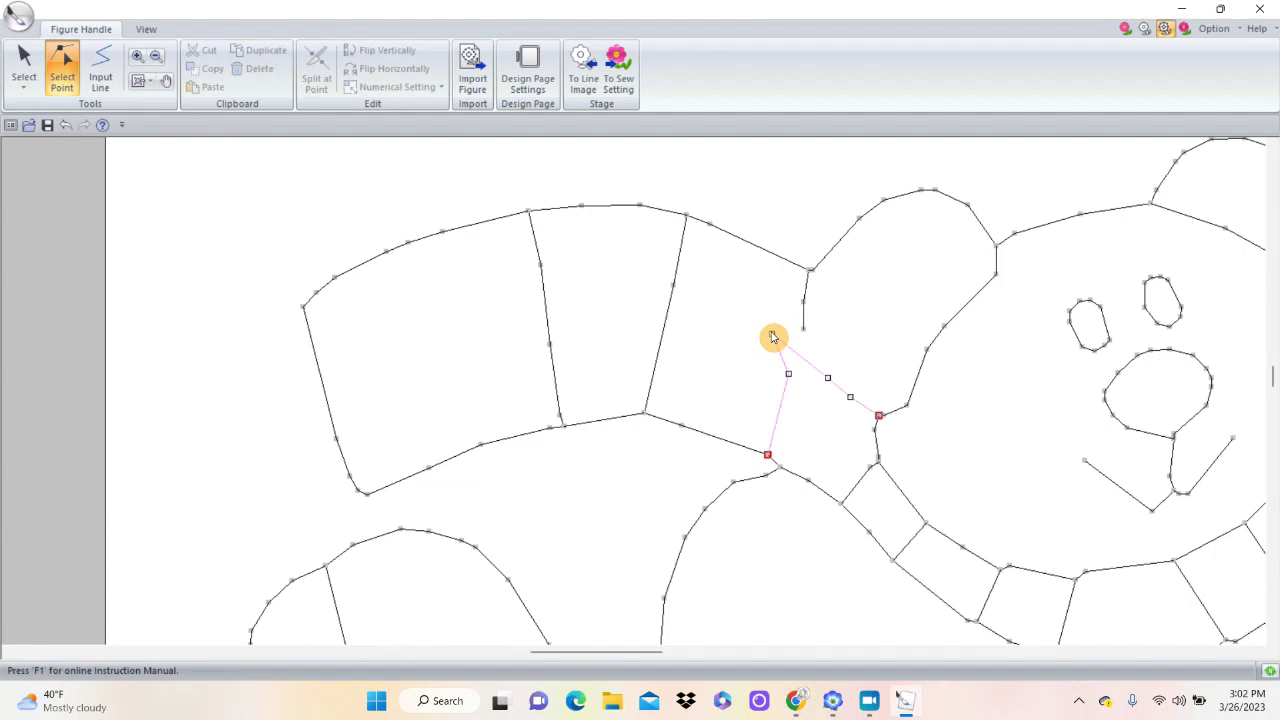
{"action": "left_click", "coordinate": [772, 337]}
{"action": "right_click", "coordinate": [774, 341]}
{"action": "left_click", "coordinate": [816, 348]}
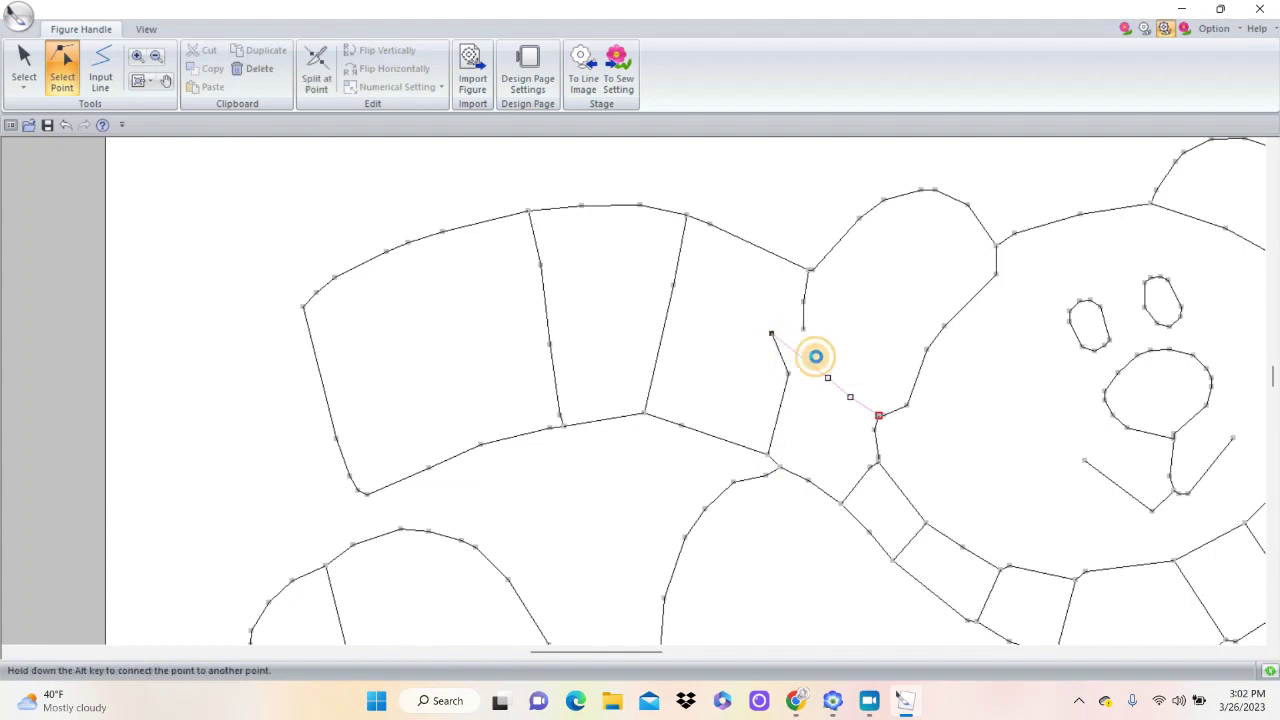
{"action": "left_click_drag", "start_coordinate": [785, 345], "coordinate": [852, 308]}
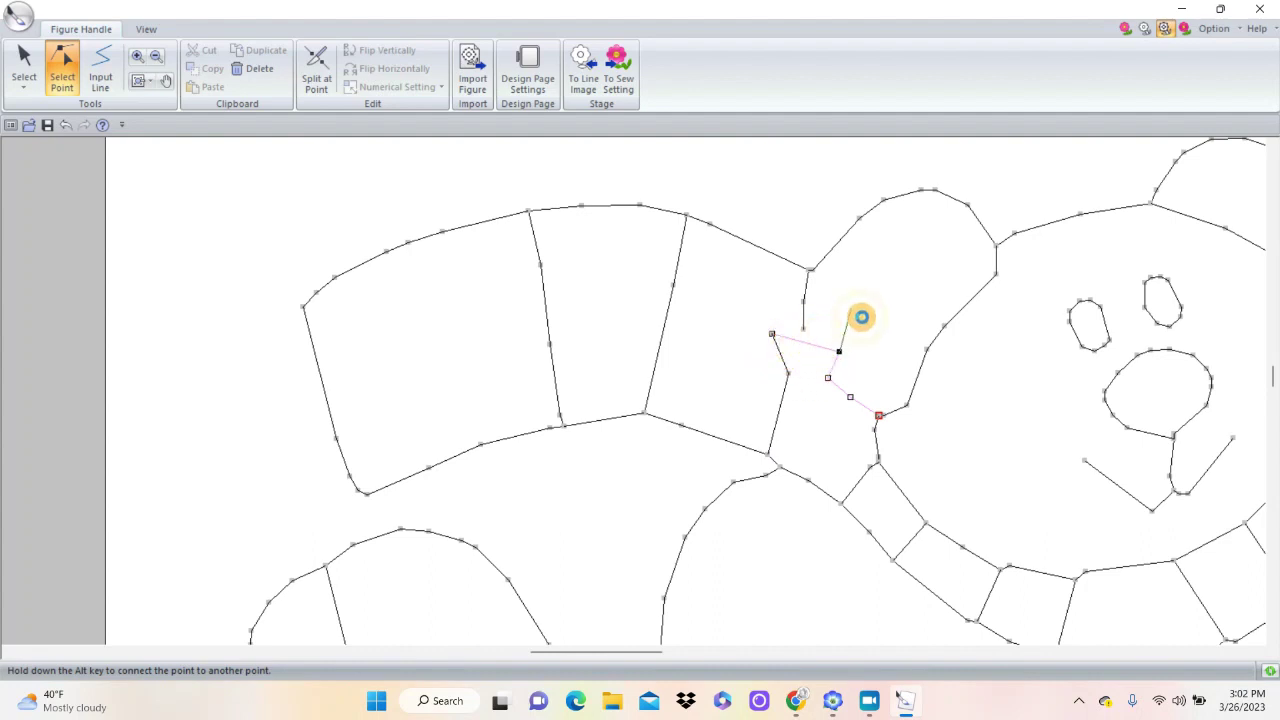
Delete the points of the leftover scarf divider beside the ear to remove that line.
{"action": "left_click", "coordinate": [781, 344]}
{"action": "left_click", "coordinate": [781, 344]}
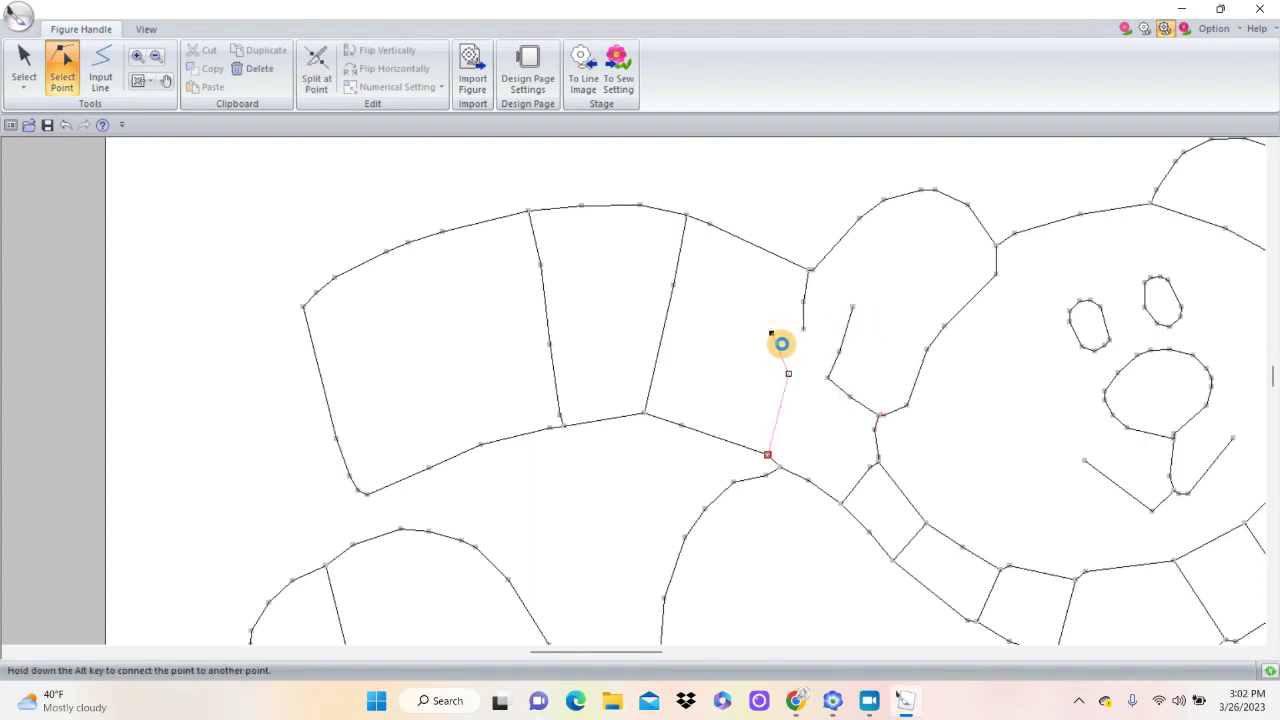
{"action": "left_click_drag", "start_coordinate": [781, 344], "coordinate": [799, 383]}
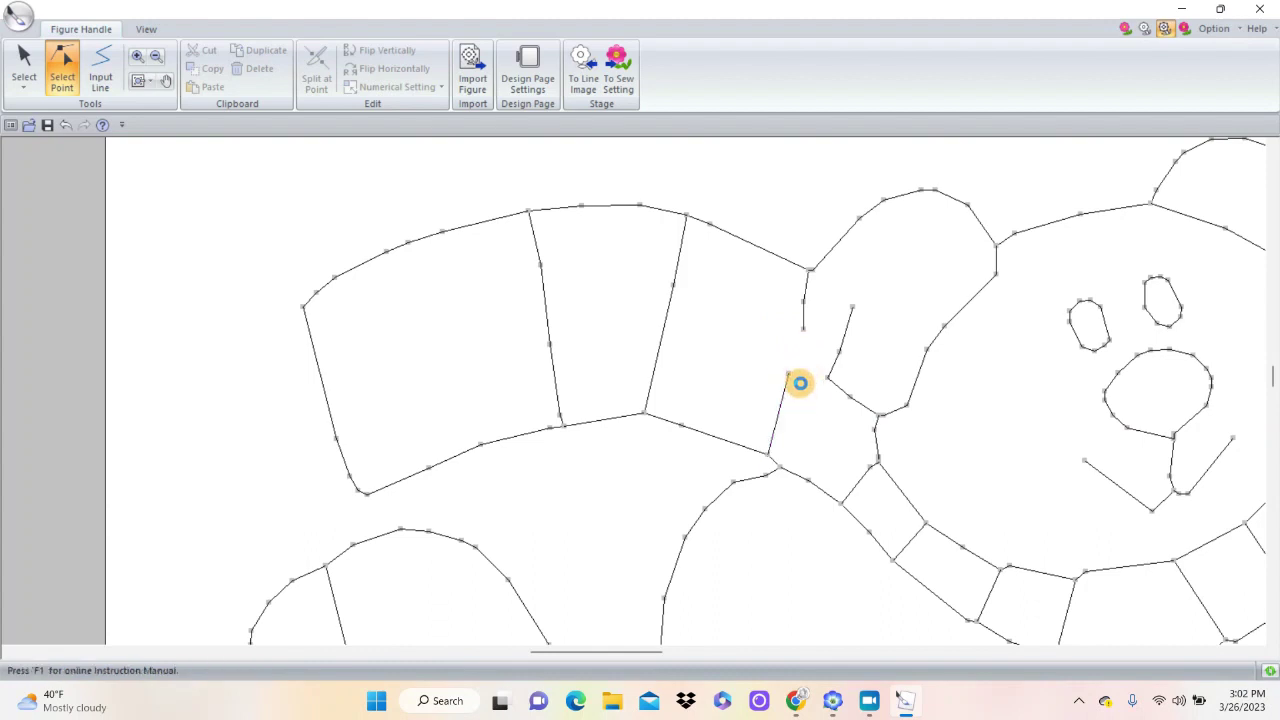
{"action": "left_click", "coordinate": [800, 383]}
{"action": "left_click", "coordinate": [796, 380]}
{"action": "left_click", "coordinate": [799, 383]}
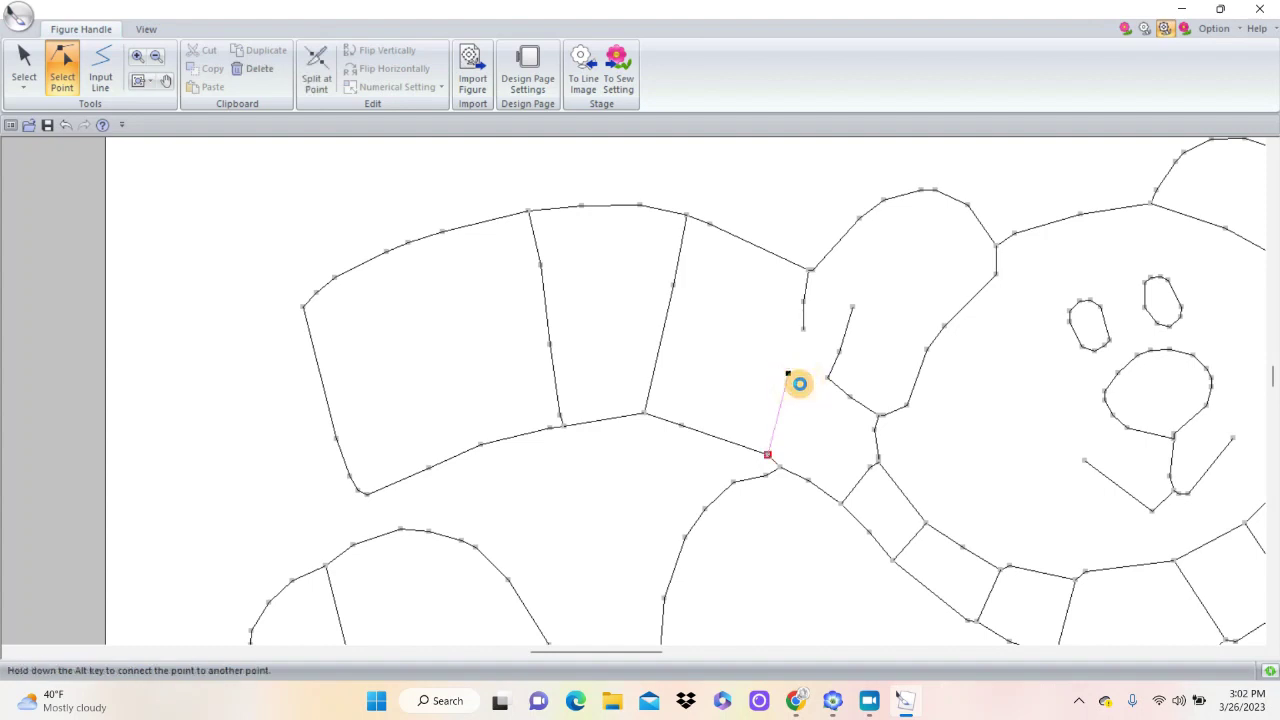
{"action": "key", "text": "Delete"}
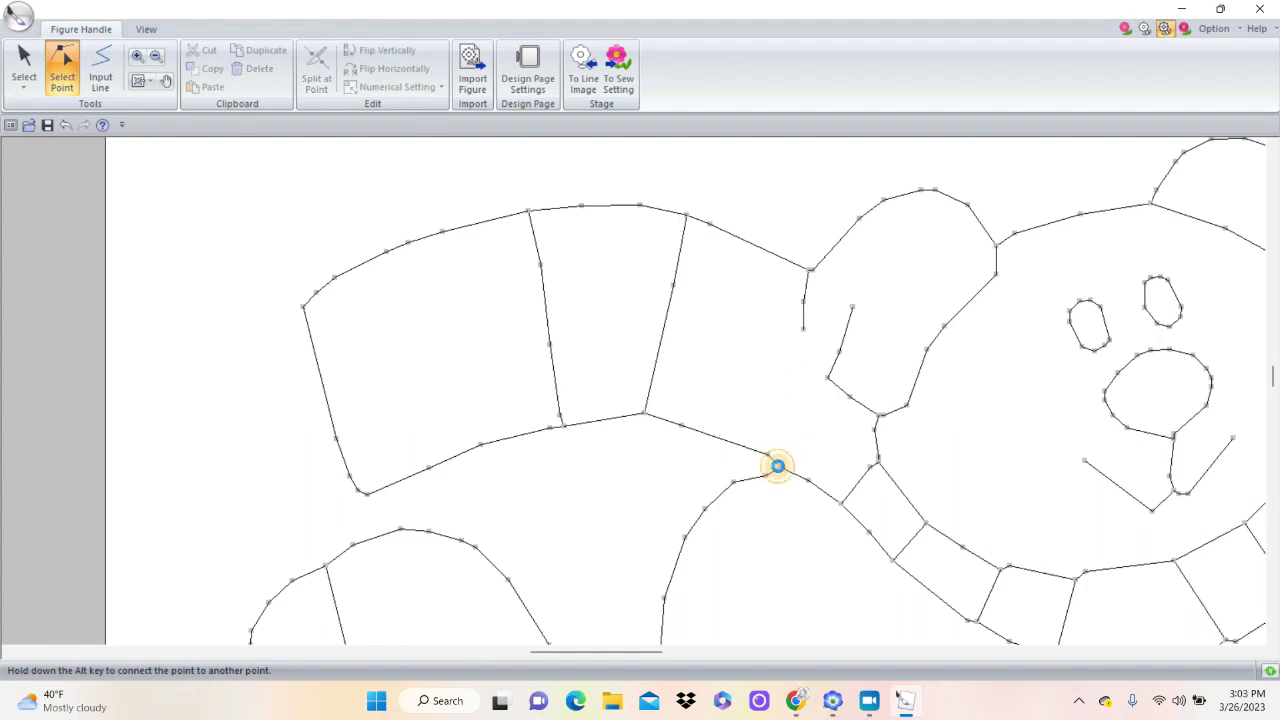
Connect the free end of the ear's lower curve to the lower end of the ear's upper segment and smooth the joined curve.
{"action": "left_click", "coordinate": [762, 465]}
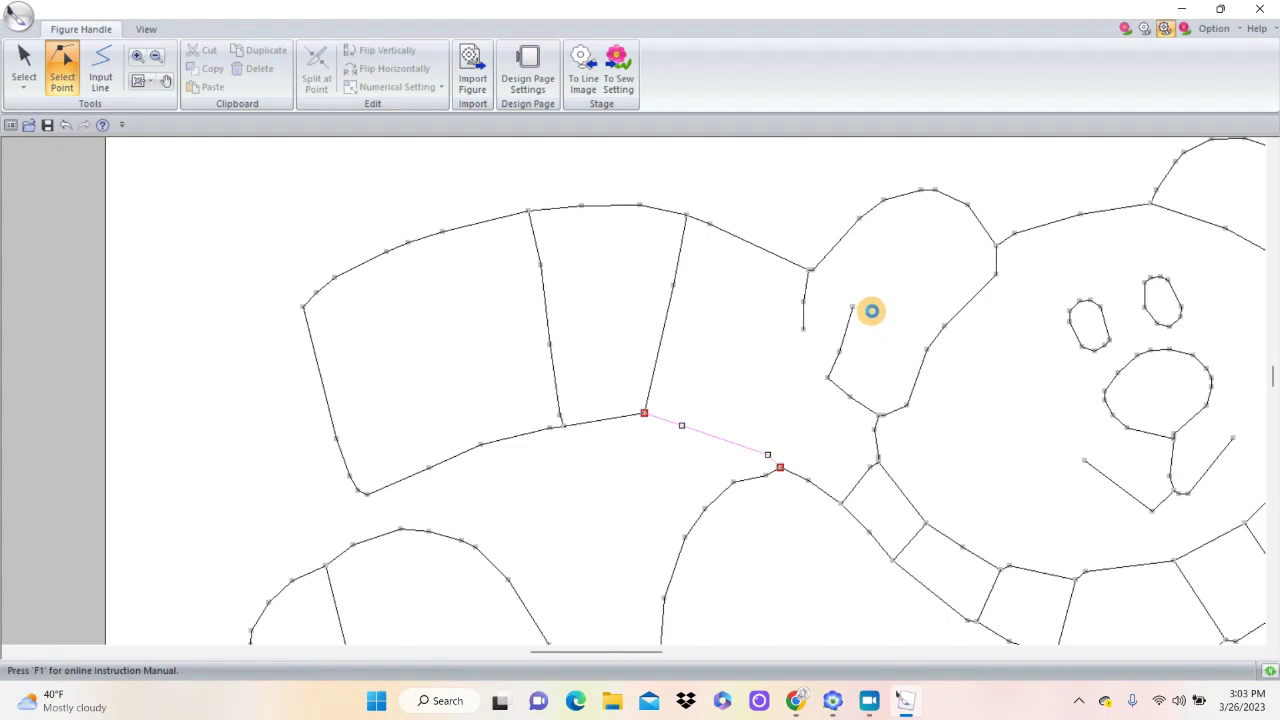
{"action": "left_click", "coordinate": [860, 315]}
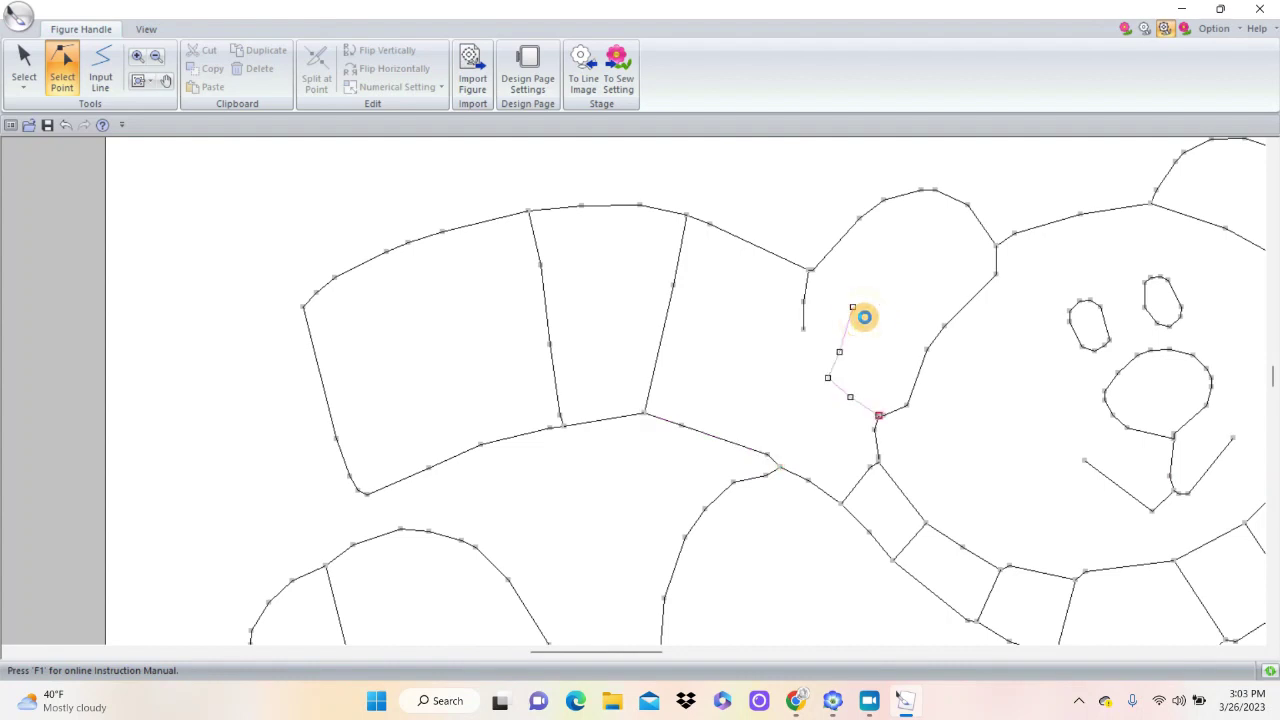
{"action": "mouse_move", "coordinate": [826, 352]}
{"action": "left_mouse_down"}
{"action": "mouse_move", "coordinate": [808, 320]}
{"action": "mouse_move", "coordinate": [832, 339]}
{"action": "mouse_move", "coordinate": [821, 350]}
{"action": "left_mouse_up"}
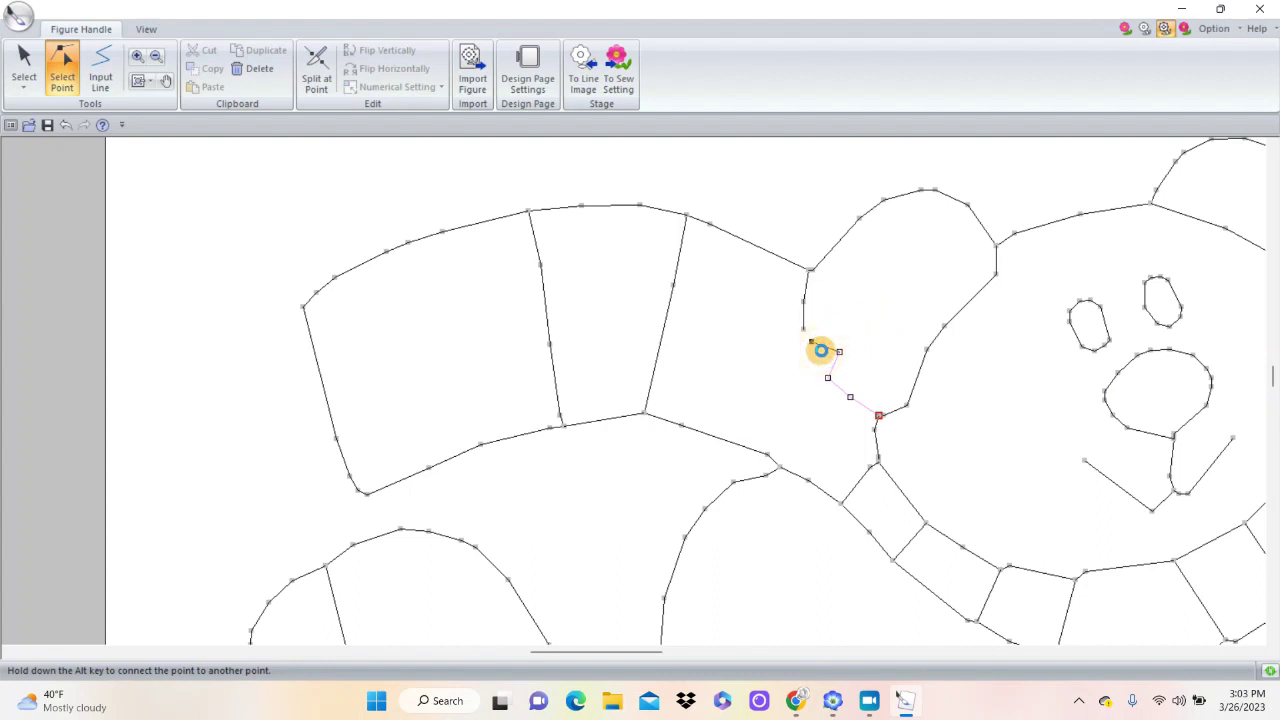
{"action": "key", "text": "alt"}
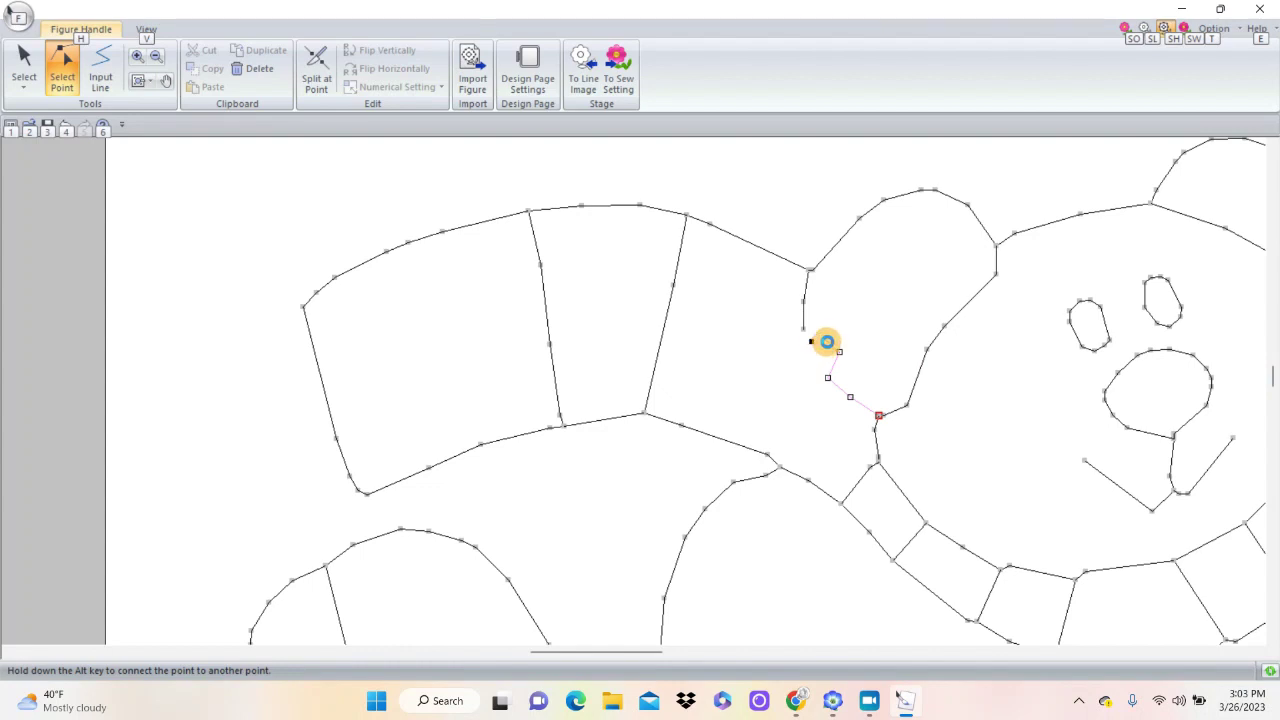
{"action": "mouse_move", "coordinate": [830, 344]}
{"action": "left_mouse_down"}
{"action": "mouse_move", "coordinate": [823, 317]}
{"action": "mouse_move", "coordinate": [814, 334]}
{"action": "mouse_move", "coordinate": [861, 306]}
{"action": "mouse_move", "coordinate": [820, 309]}
{"action": "mouse_move", "coordinate": [820, 320]}
{"action": "mouse_move", "coordinate": [842, 317]}
{"action": "mouse_move", "coordinate": [830, 327]}
{"action": "left_mouse_up"}
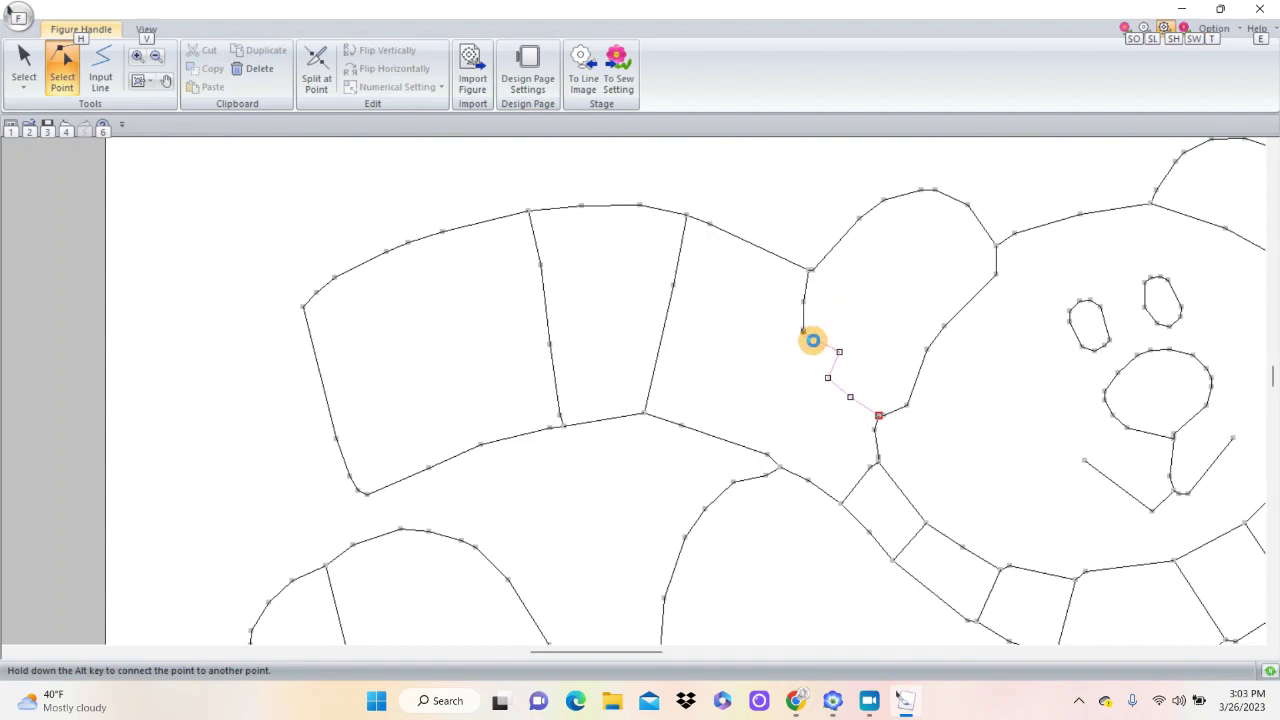
{"action": "mouse_move", "coordinate": [813, 340]}
{"action": "left_mouse_down"}
{"action": "mouse_move", "coordinate": [795, 379]}
{"action": "mouse_move", "coordinate": [823, 331]}
{"action": "left_mouse_up"}
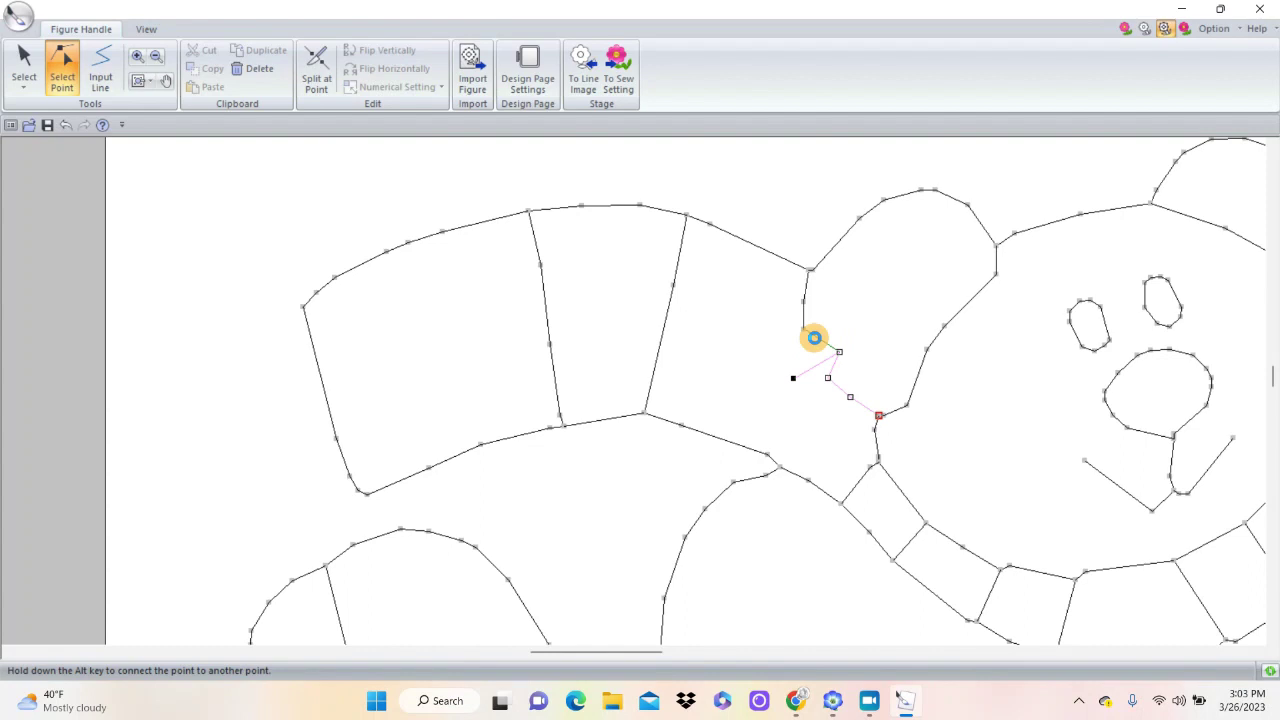
{"action": "key", "text": "alt"}
{"action": "left_click_drag", "start_coordinate": [811, 346], "coordinate": [807, 334]}
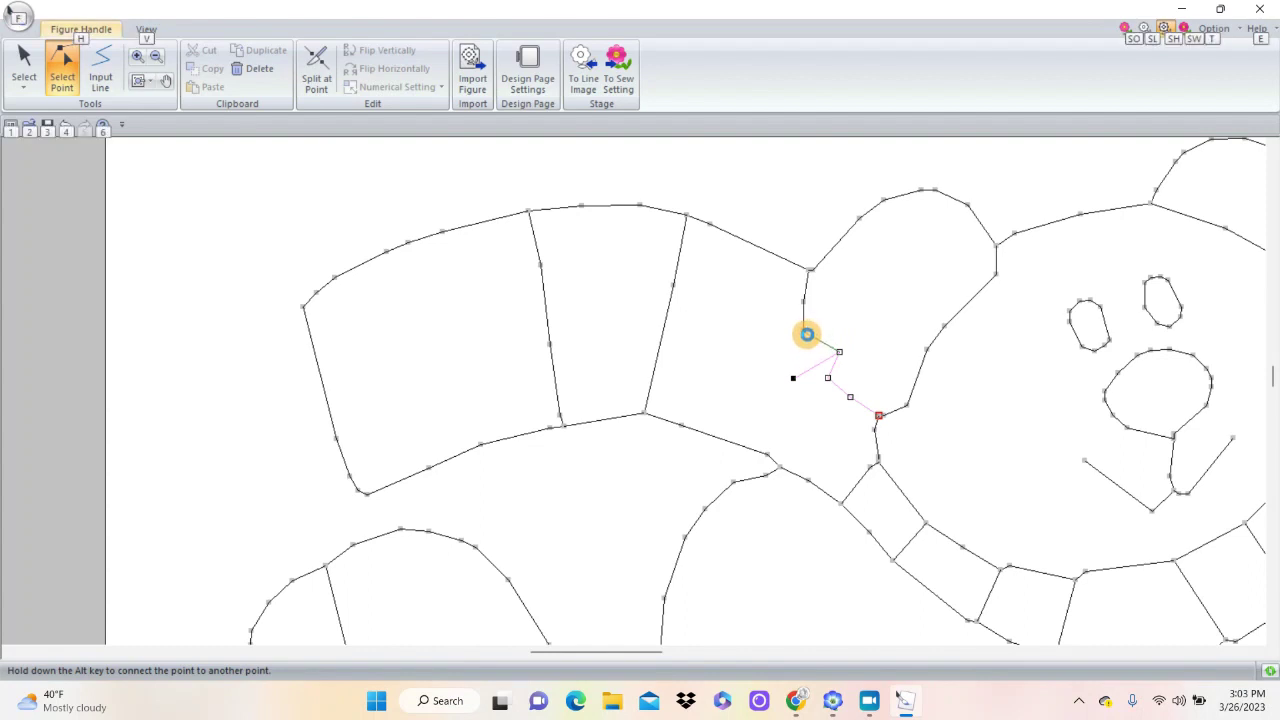
{"action": "mouse_move", "coordinate": [809, 332]}
{"action": "left_mouse_down"}
{"action": "mouse_move", "coordinate": [763, 383]}
{"action": "mouse_move", "coordinate": [757, 371]}
{"action": "mouse_move", "coordinate": [834, 337]}
{"action": "mouse_move", "coordinate": [817, 337]}
{"action": "left_mouse_up"}
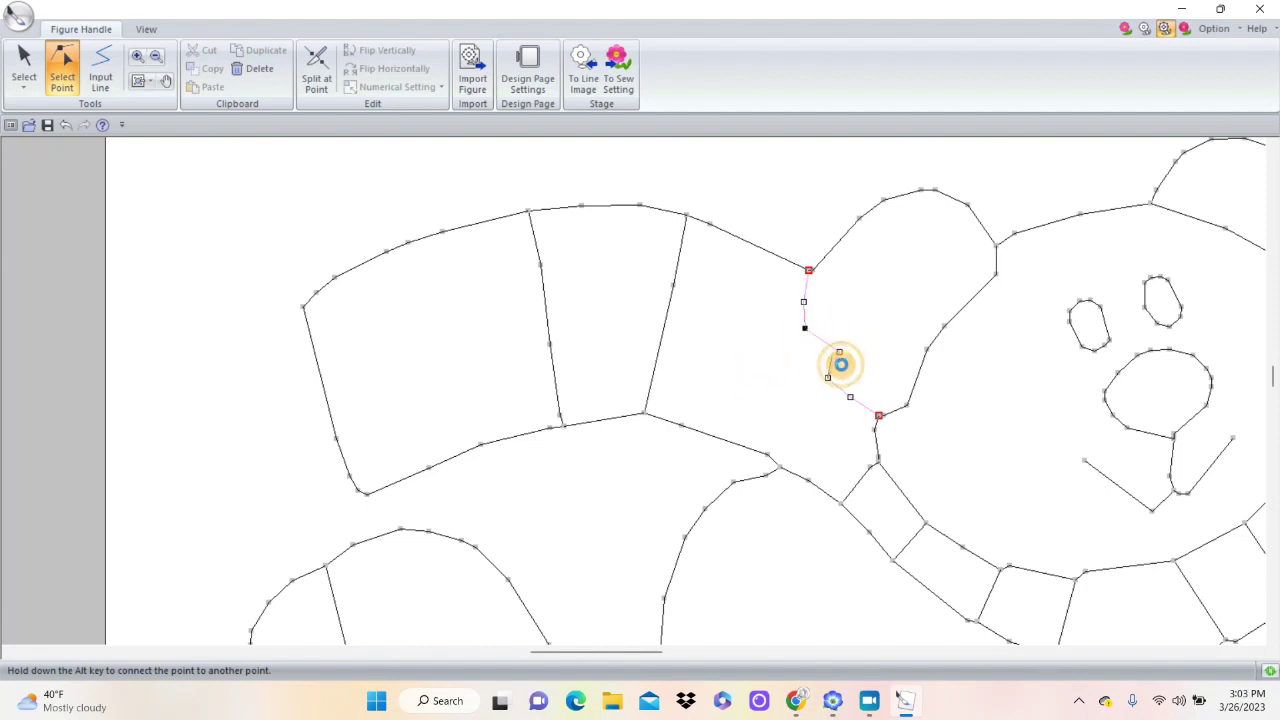
Move the junction of the scarf's upper edge and the ear outward, split it, and pull the ear's lower curve free.
{"action": "left_click_drag", "start_coordinate": [816, 282], "coordinate": [779, 287]}
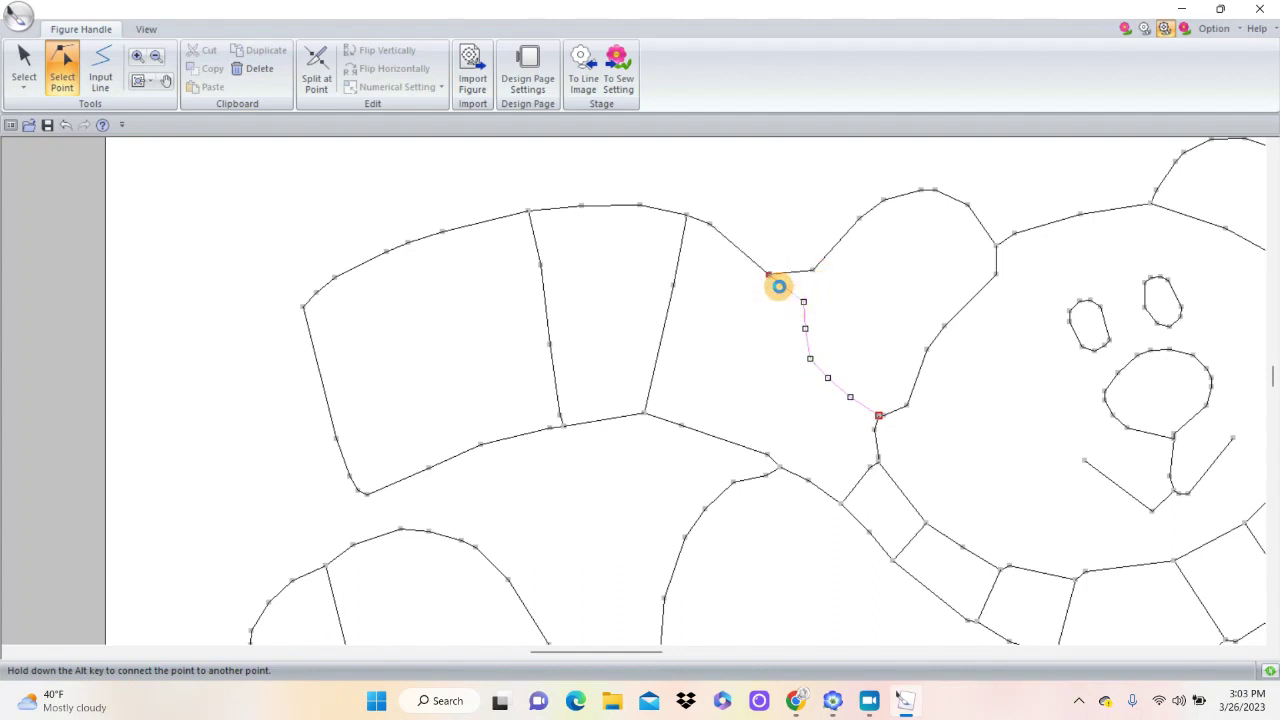
{"action": "right_click", "coordinate": [779, 287]}
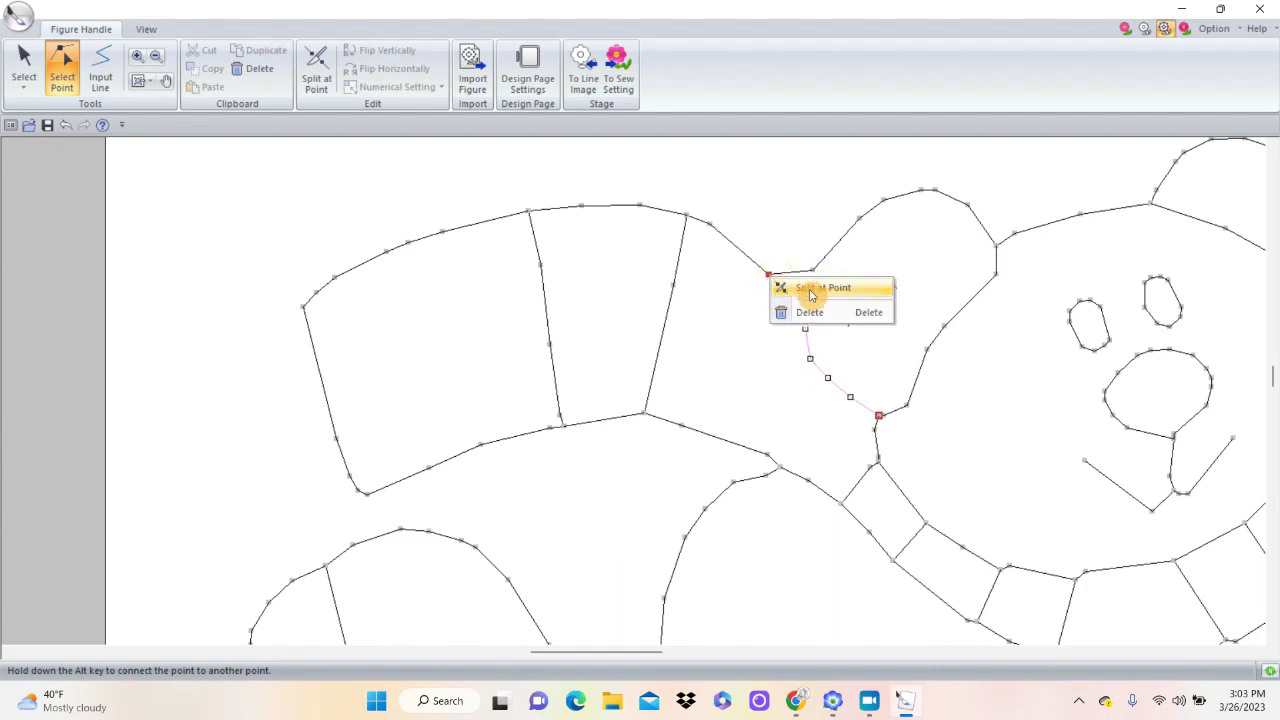
{"action": "left_click", "coordinate": [795, 288]}
{"action": "left_click_drag", "start_coordinate": [768, 279], "coordinate": [735, 304]}
Split the scarf's upper edge from the ear's upper outline and pull the scarf edge's end free.
{"action": "left_click", "coordinate": [770, 277]}
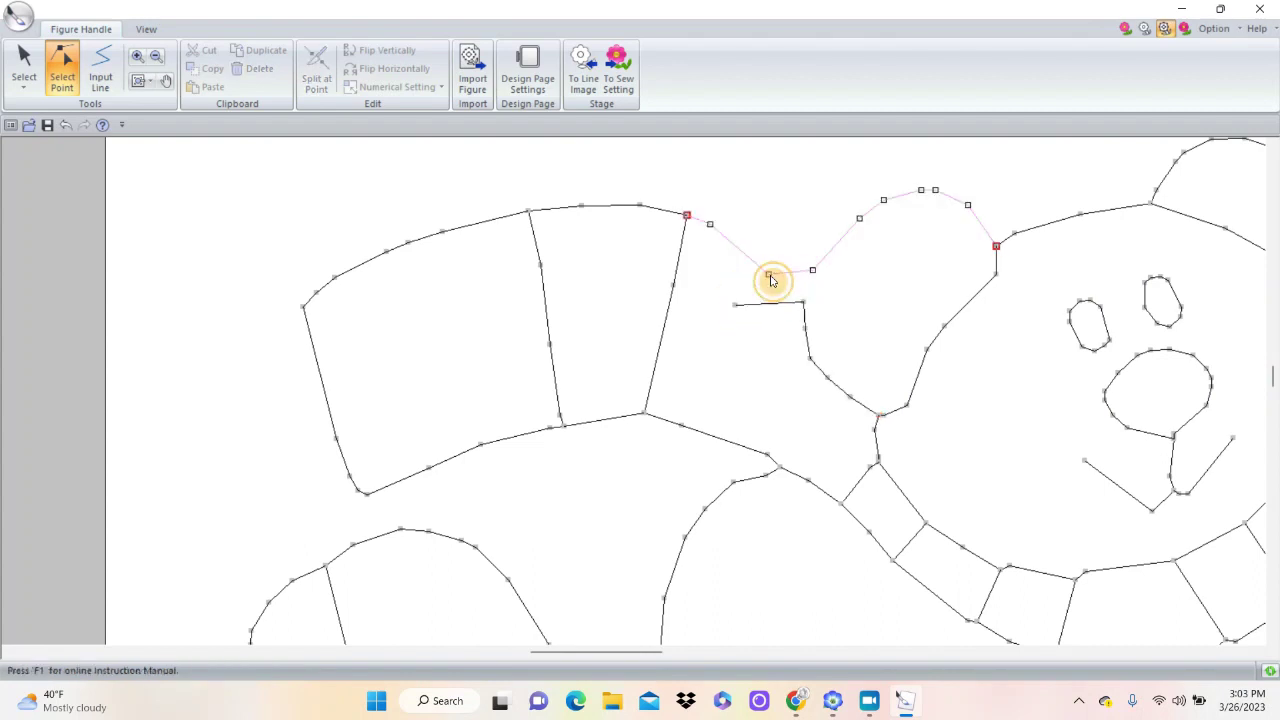
{"action": "right_click", "coordinate": [770, 279]}
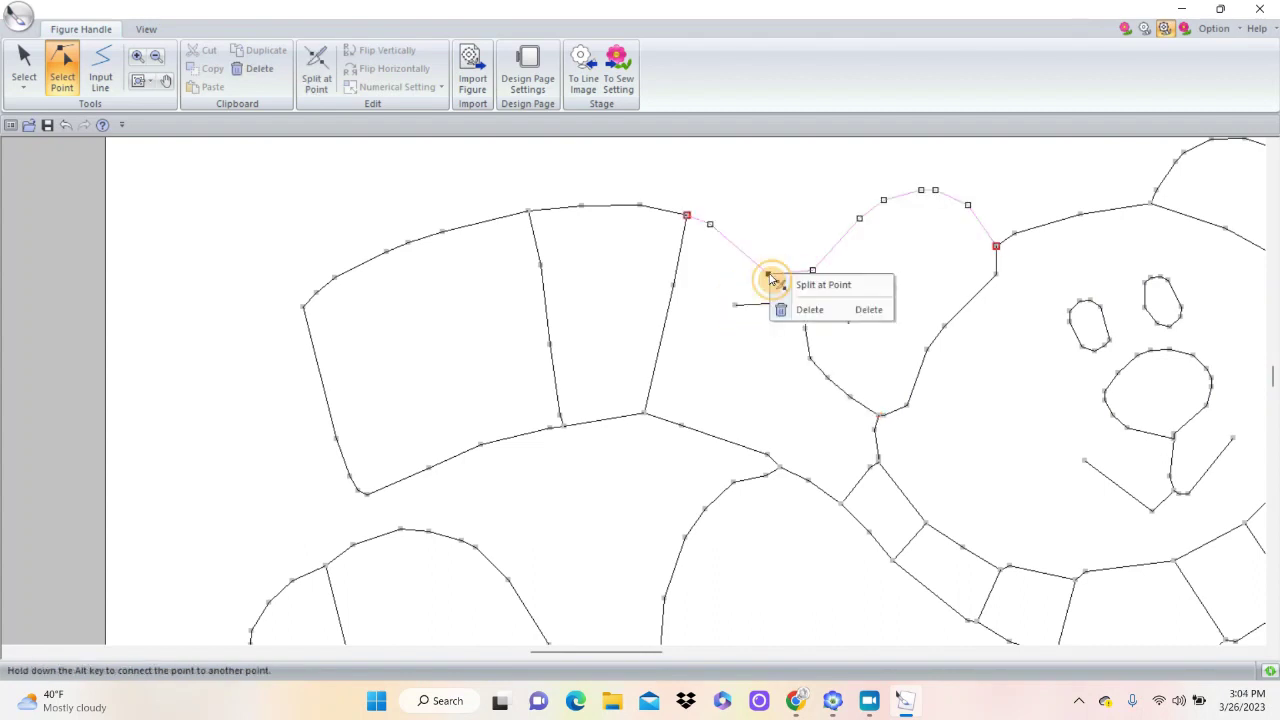
{"action": "left_click", "coordinate": [795, 288]}
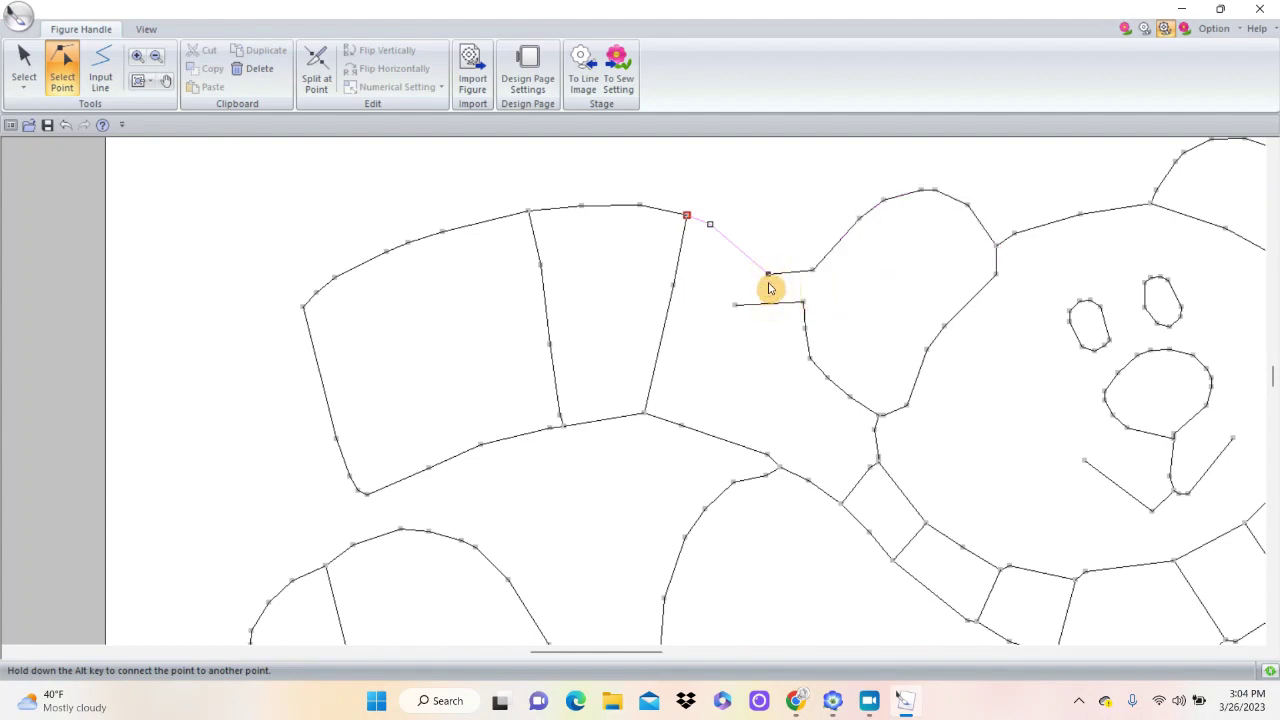
{"action": "left_click_drag", "start_coordinate": [769, 276], "coordinate": [735, 280]}
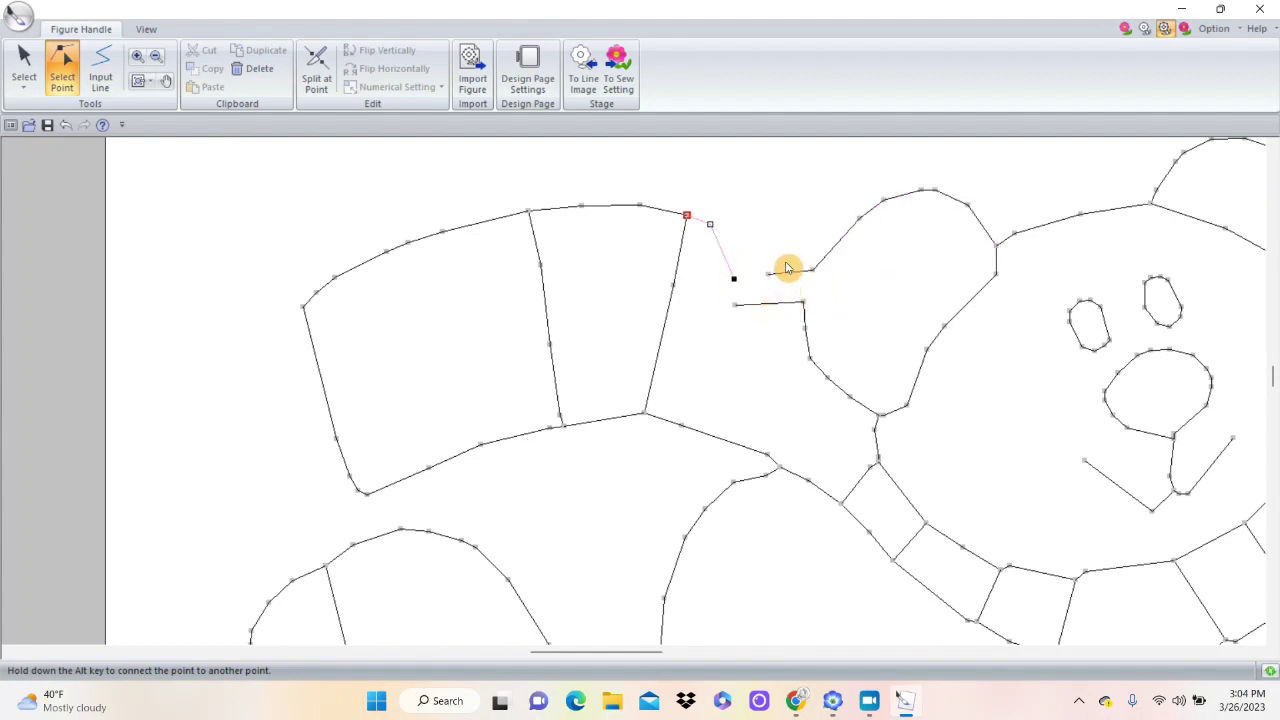
Try to connect the free end of the ear's lower curve to the loose end of the ear's upper outline.
{"action": "left_click", "coordinate": [735, 312]}
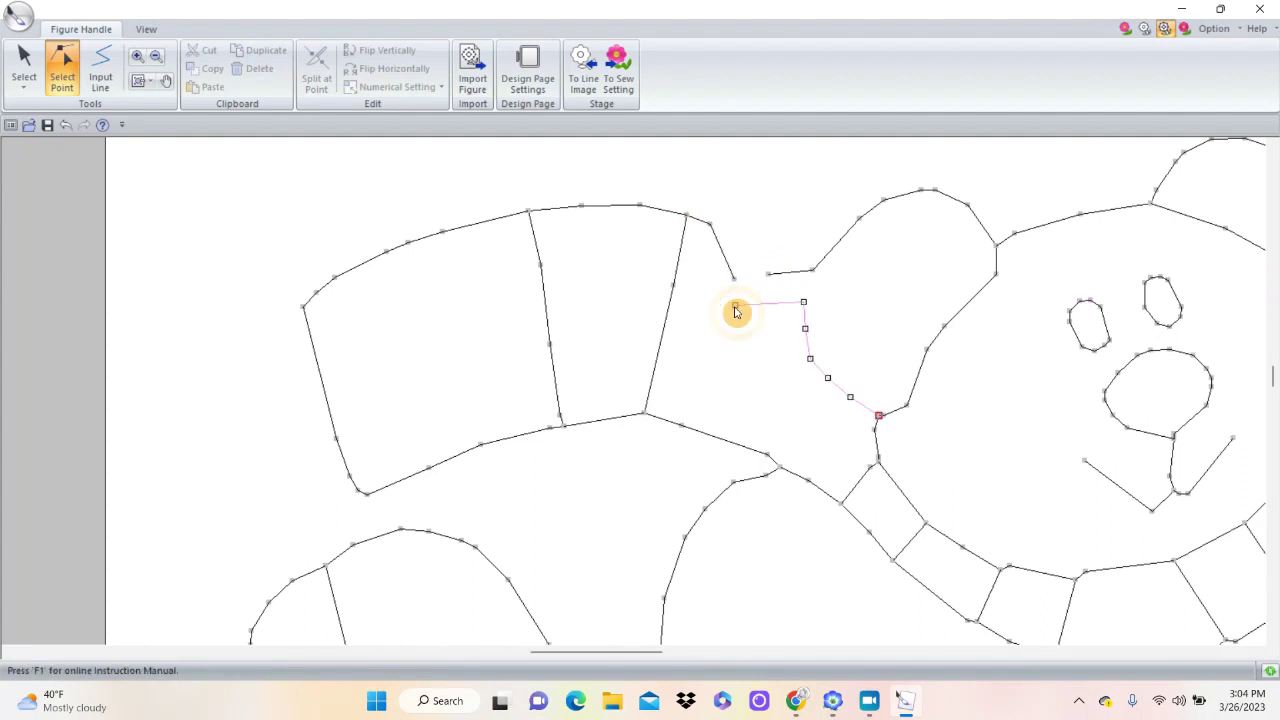
{"action": "left_click_drag", "start_coordinate": [736, 312], "coordinate": [745, 316]}
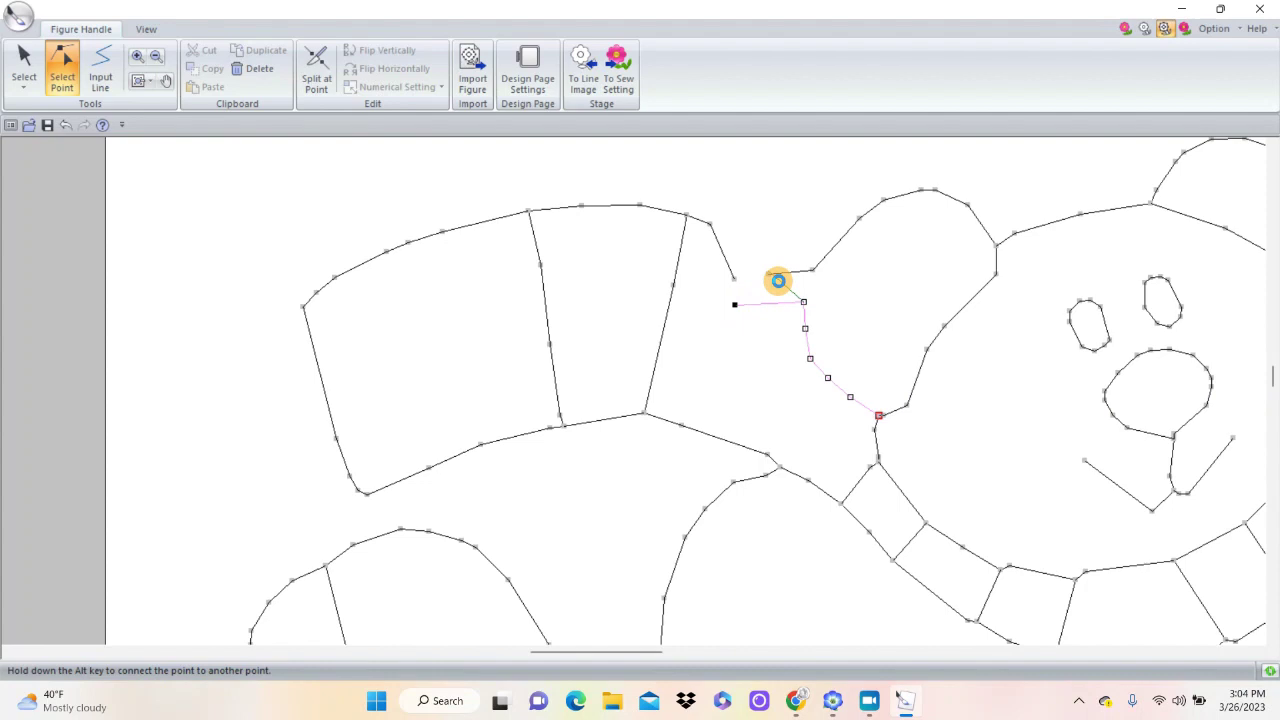
{"action": "key", "text": "alt"}
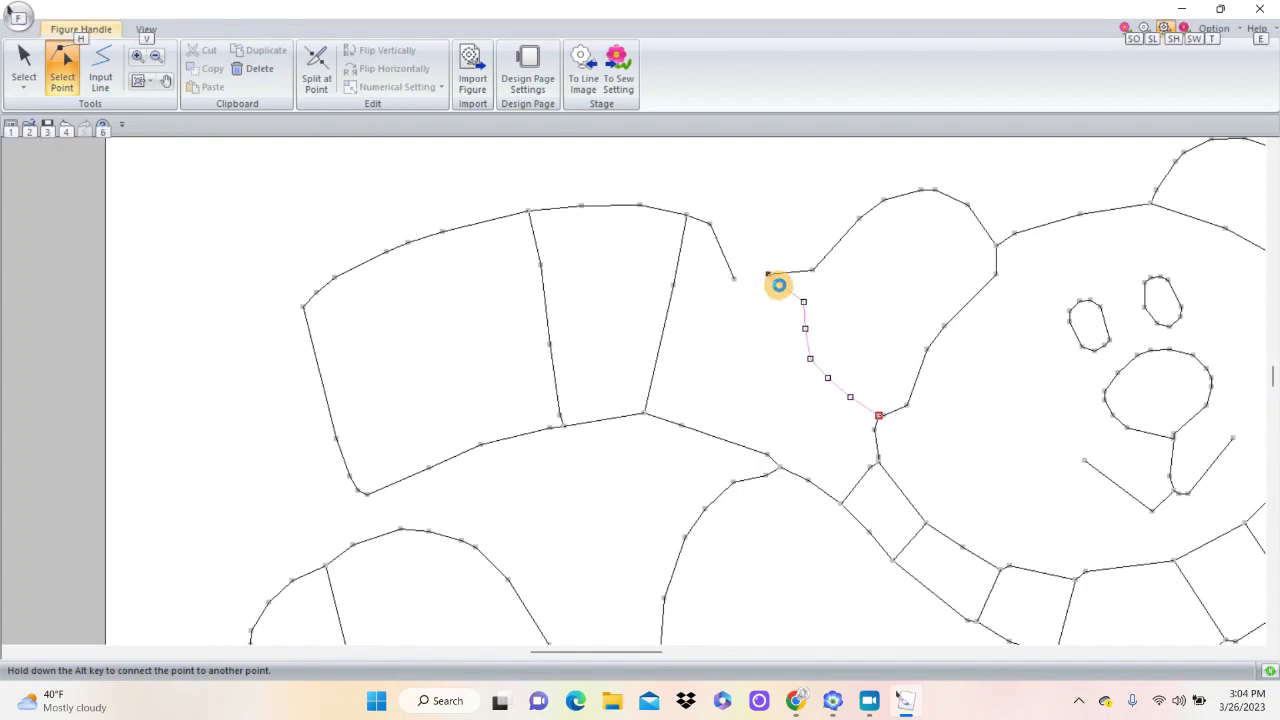
{"action": "mouse_move", "coordinate": [779, 285]}
{"action": "left_mouse_down"}
{"action": "mouse_move", "coordinate": [826, 286]}
{"action": "mouse_move", "coordinate": [776, 287]}
{"action": "left_mouse_up"}
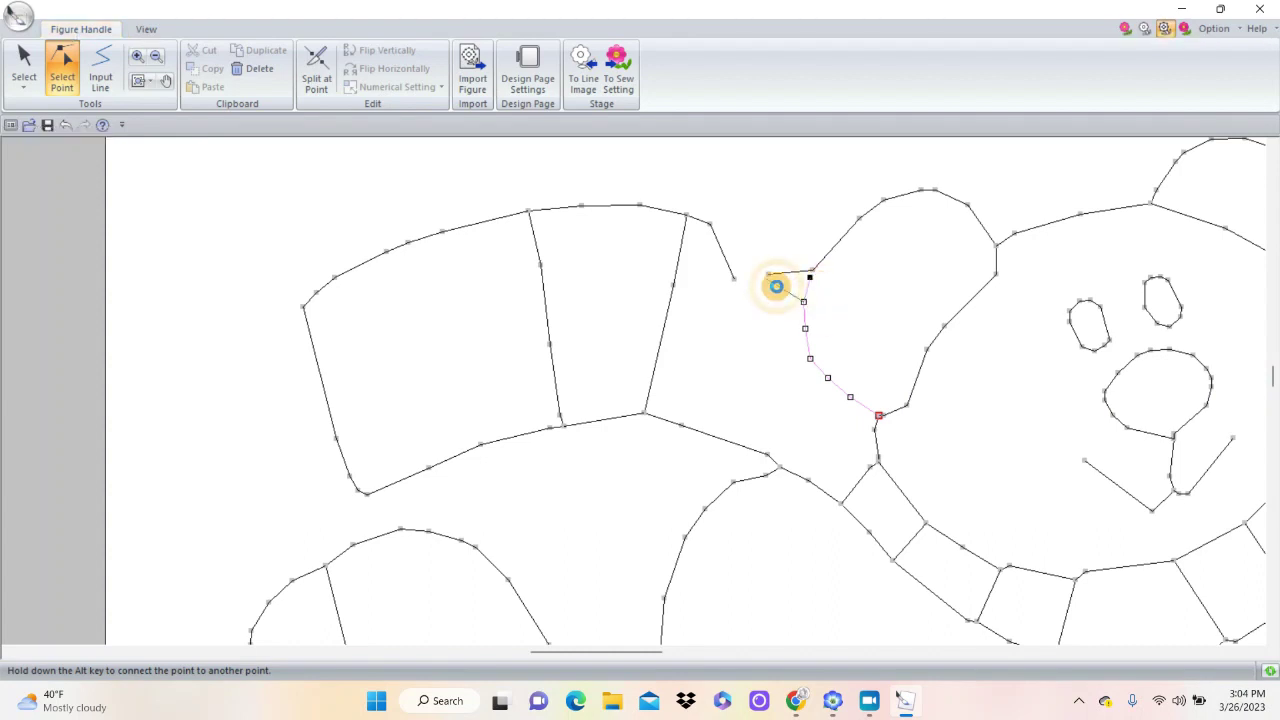
{"action": "key", "text": "alt"}
{"action": "mouse_move", "coordinate": [779, 284]}
{"action": "left_mouse_down"}
{"action": "mouse_move", "coordinate": [785, 272]}
{"action": "mouse_move", "coordinate": [769, 277]}
{"action": "mouse_move", "coordinate": [766, 306]}
{"action": "left_mouse_up"}
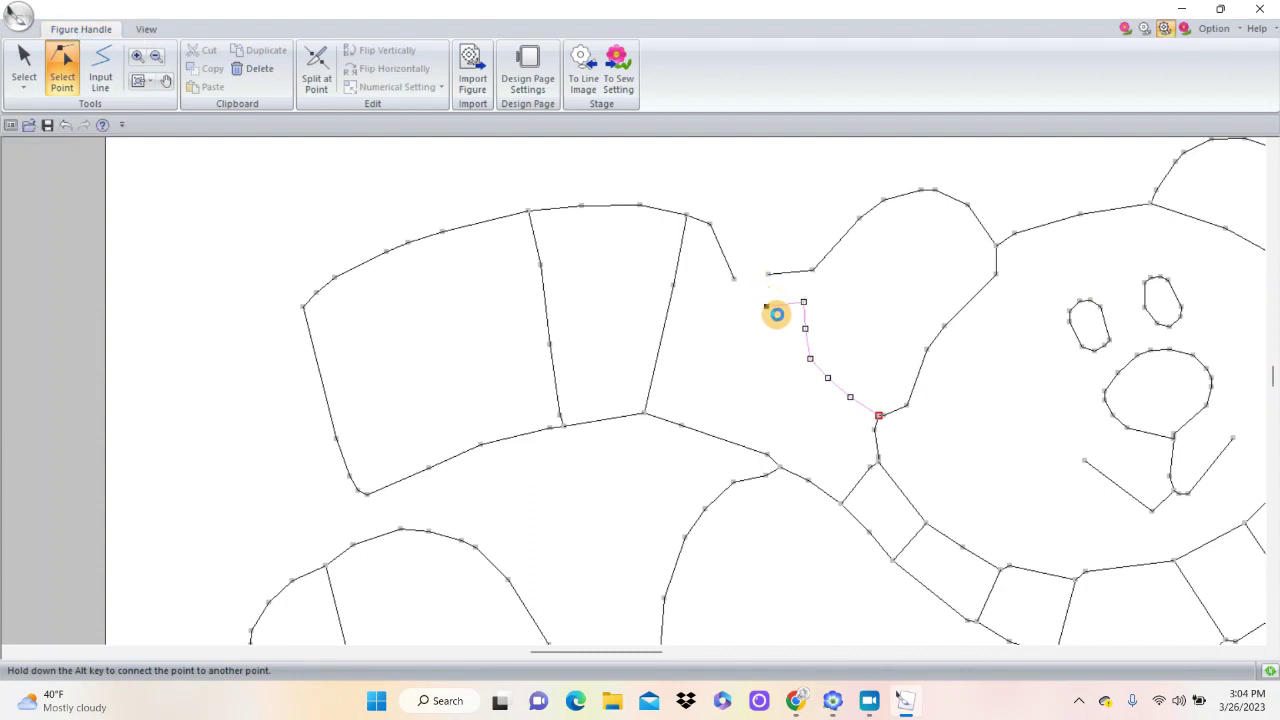
Connect the free ends of the ear's upper outline and lower curve, and move the joining point to round the ear.
{"action": "left_click", "coordinate": [778, 283]}
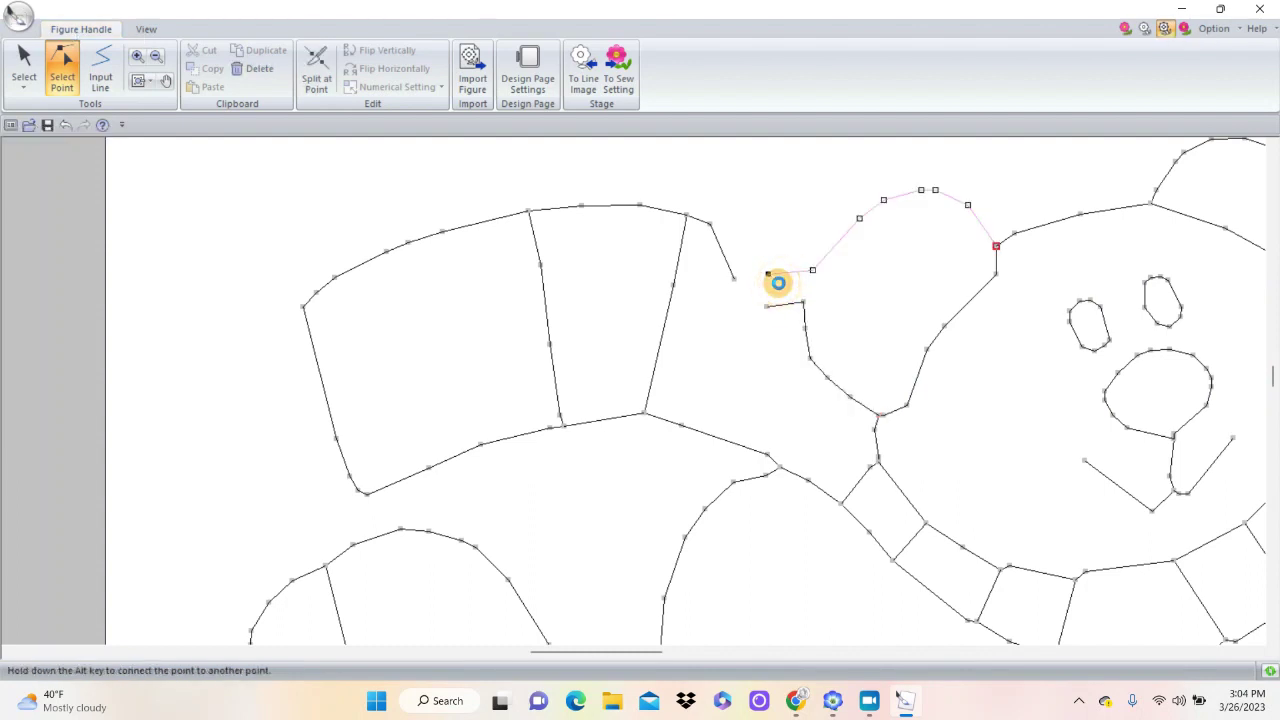
{"action": "left_click", "coordinate": [777, 317]}
{"action": "left_click", "coordinate": [809, 292]}
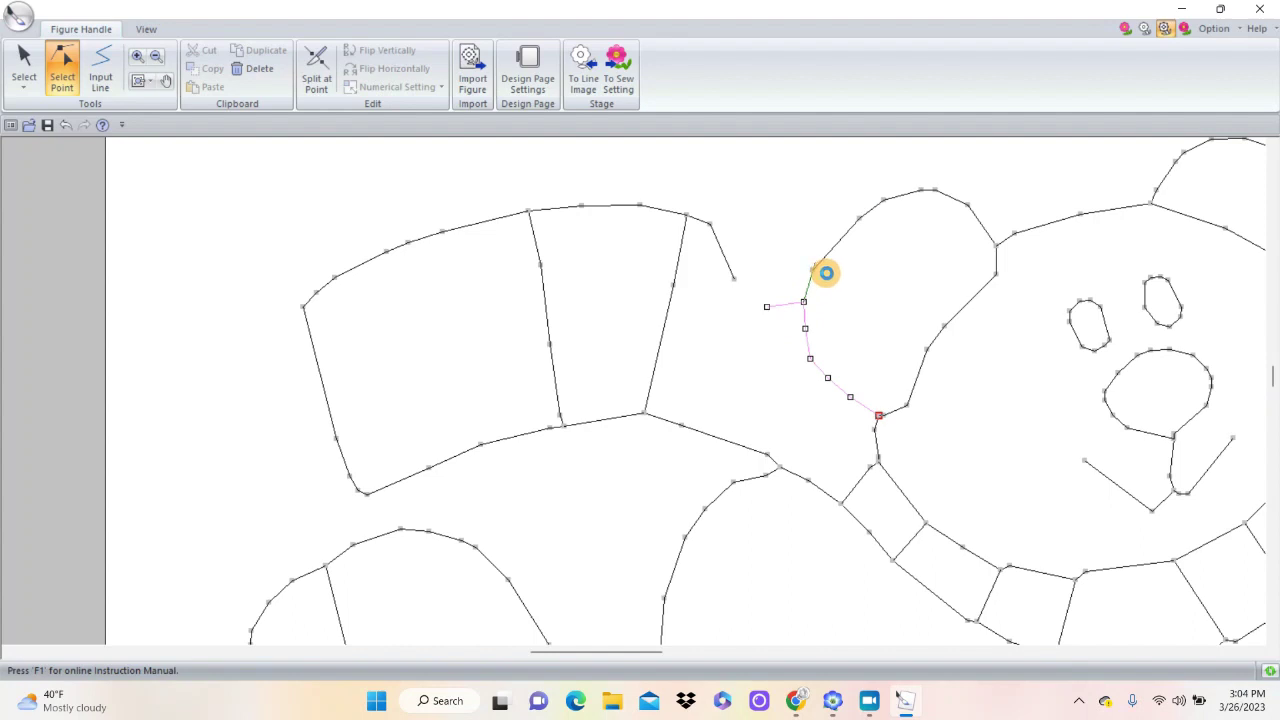
{"action": "key", "text": "alt"}
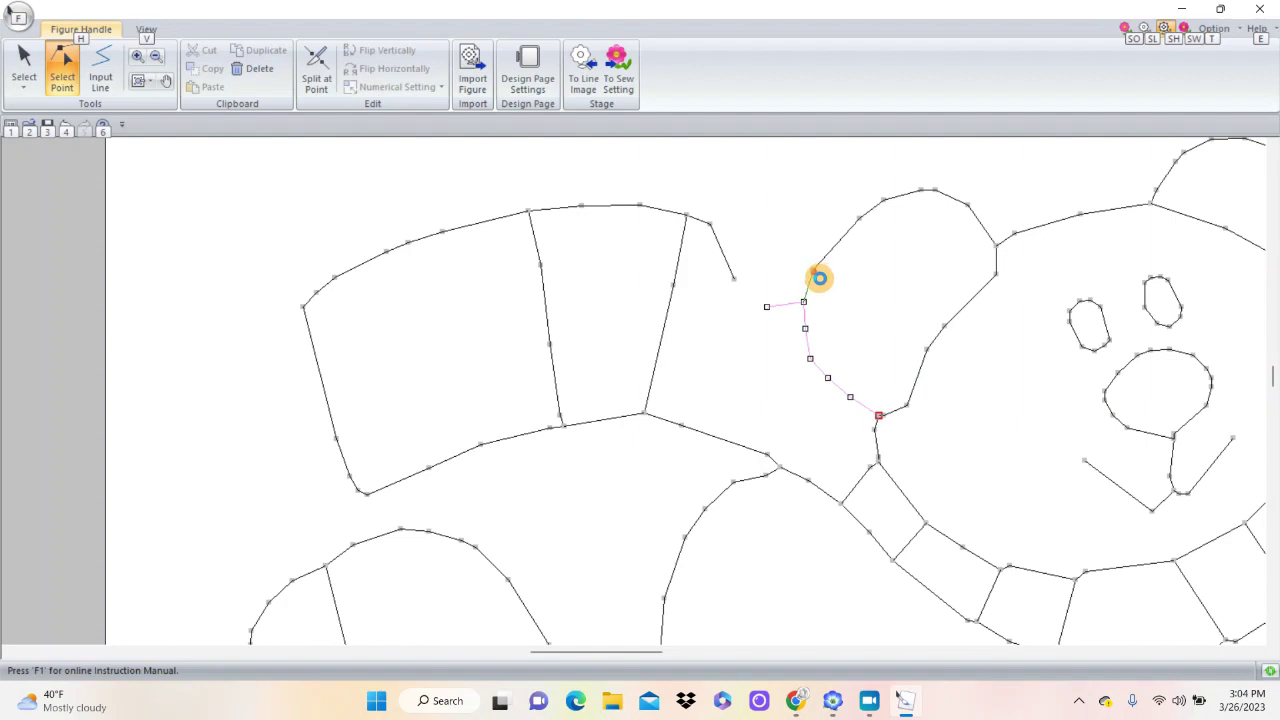
{"action": "left_click_drag", "start_coordinate": [819, 278], "coordinate": [781, 269]}
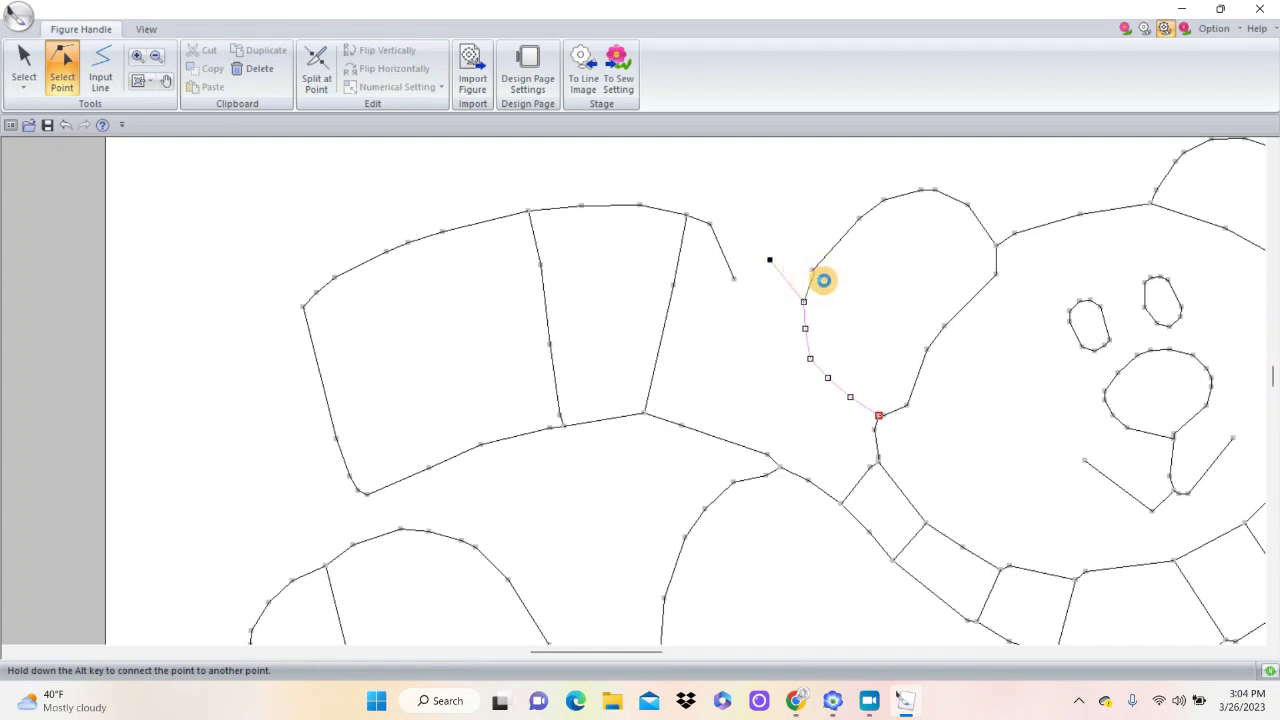
{"action": "key", "text": "alt"}
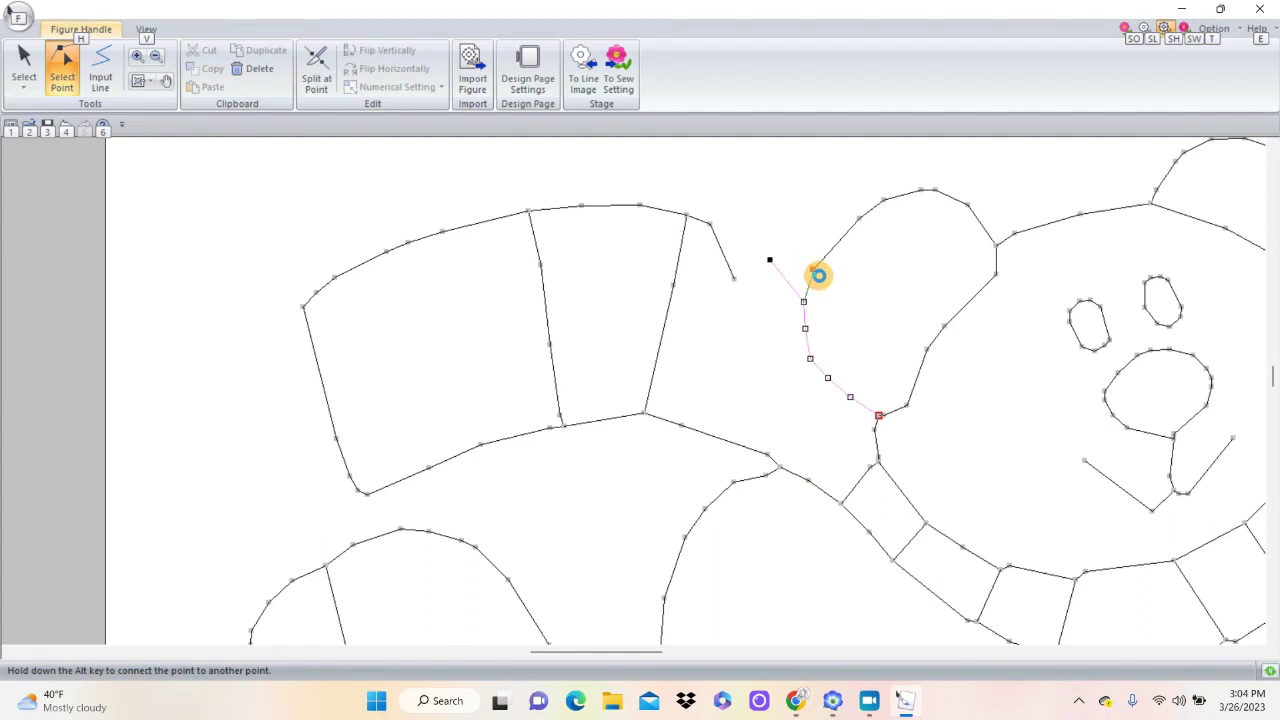
{"action": "left_click", "coordinate": [818, 275], "text": "alt"}
{"action": "left_click_drag", "start_coordinate": [820, 277], "coordinate": [835, 250]}
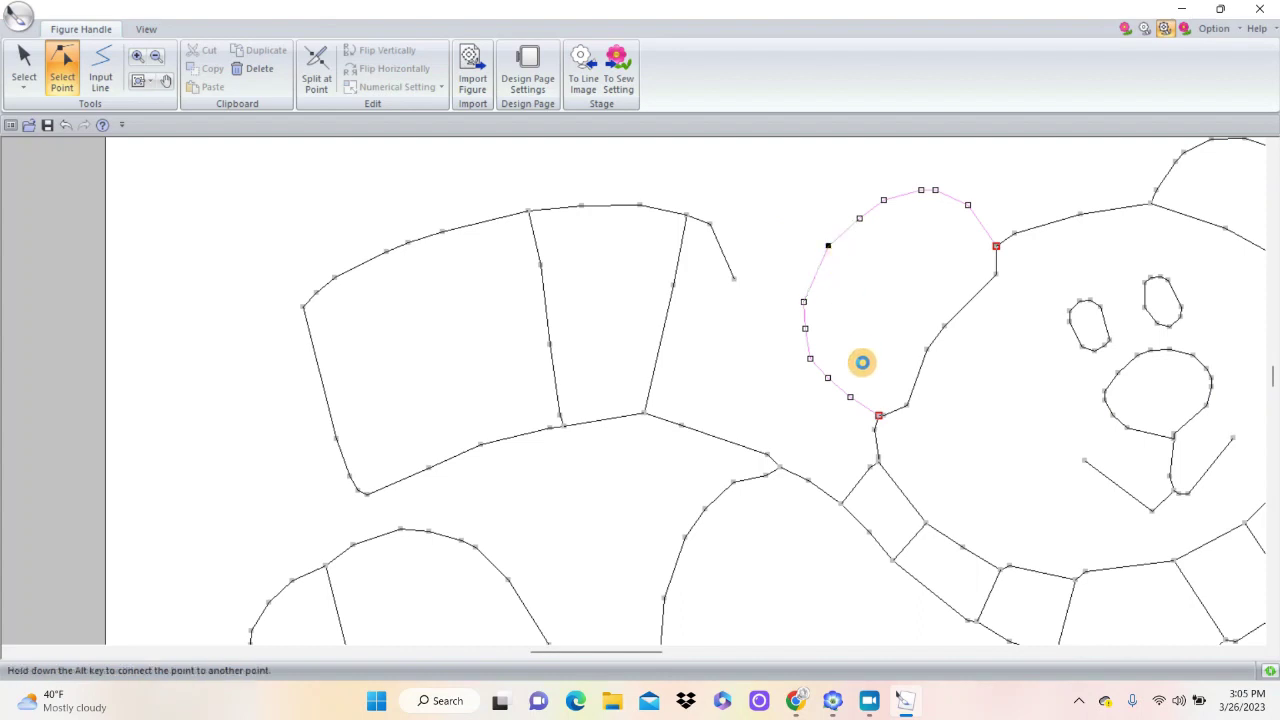
Split the scarf tail's lower edge from the arm outline, pull its end free, and delete the detached scarf tail.
{"action": "left_click", "coordinate": [726, 452]}
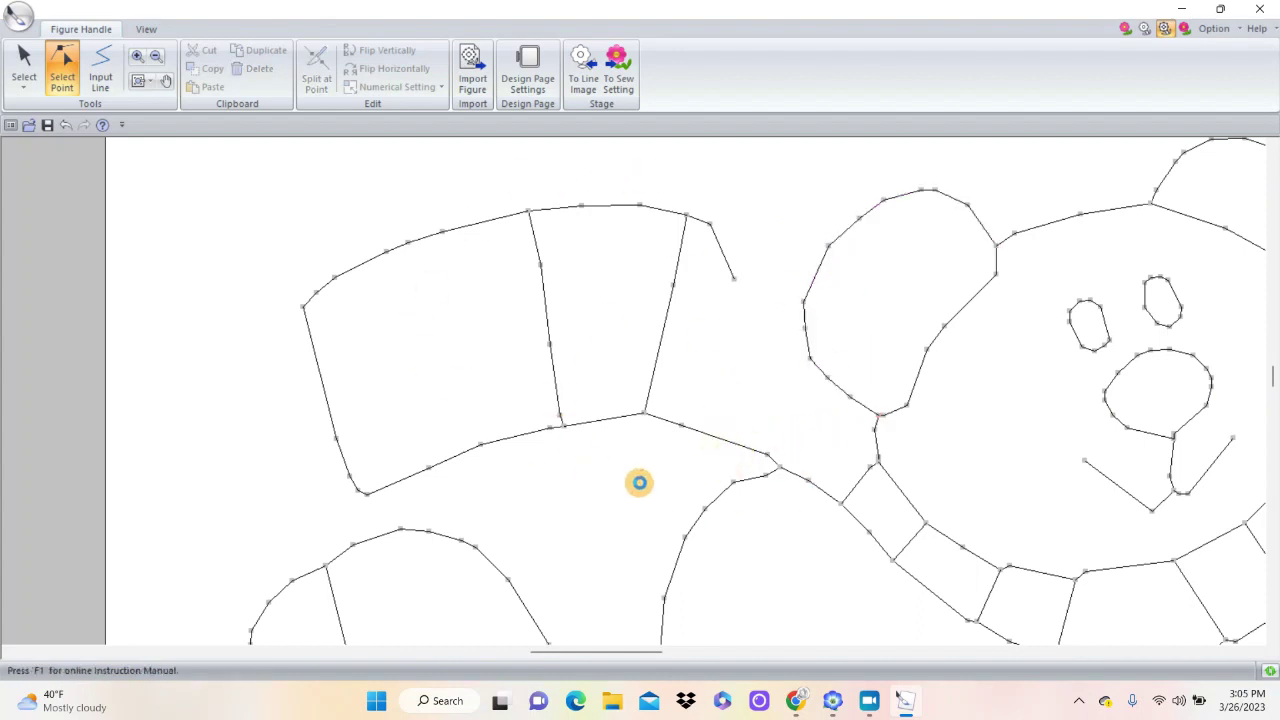
{"action": "left_click", "coordinate": [778, 469]}
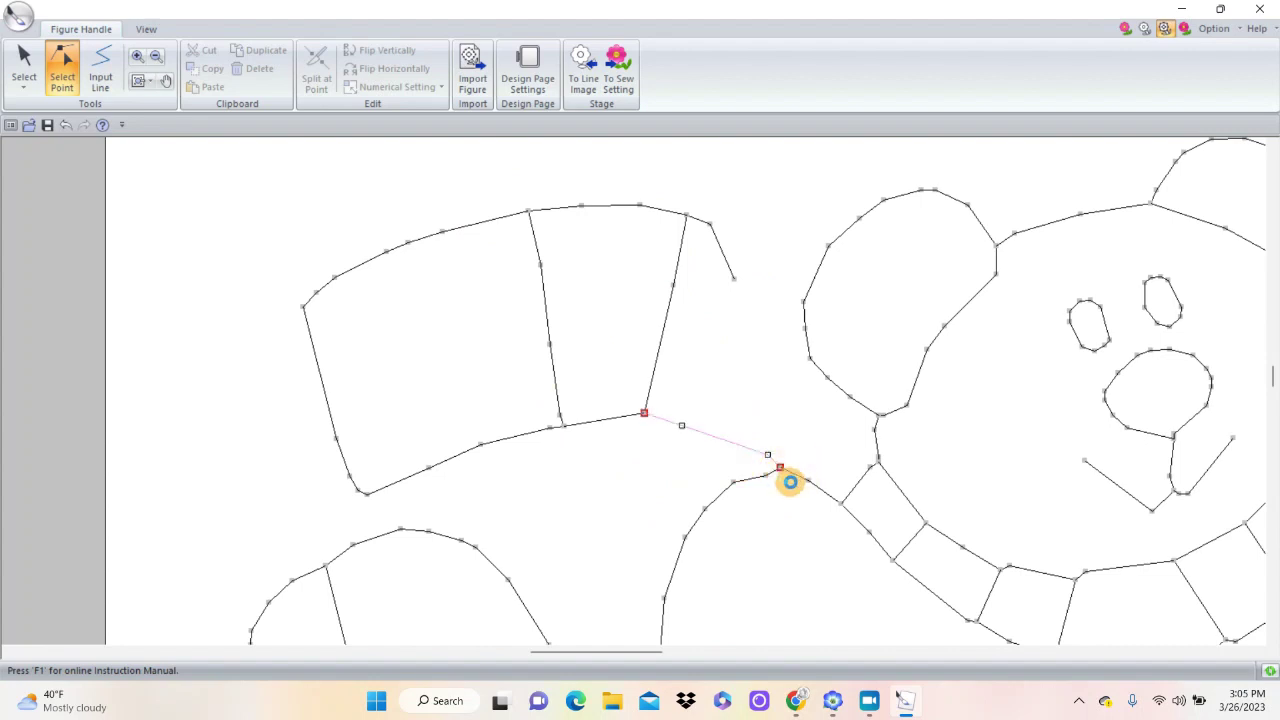
{"action": "left_click", "coordinate": [790, 479]}
{"action": "right_click", "coordinate": [790, 479]}
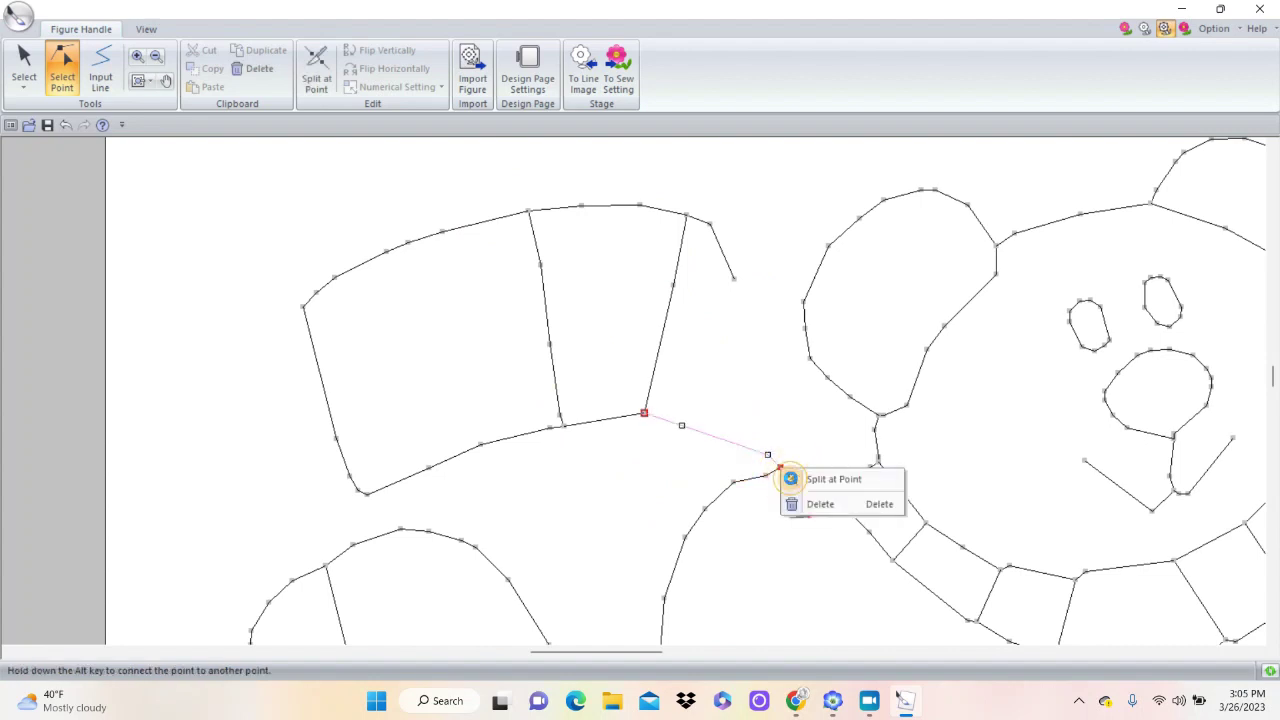
{"action": "left_click", "coordinate": [815, 483]}
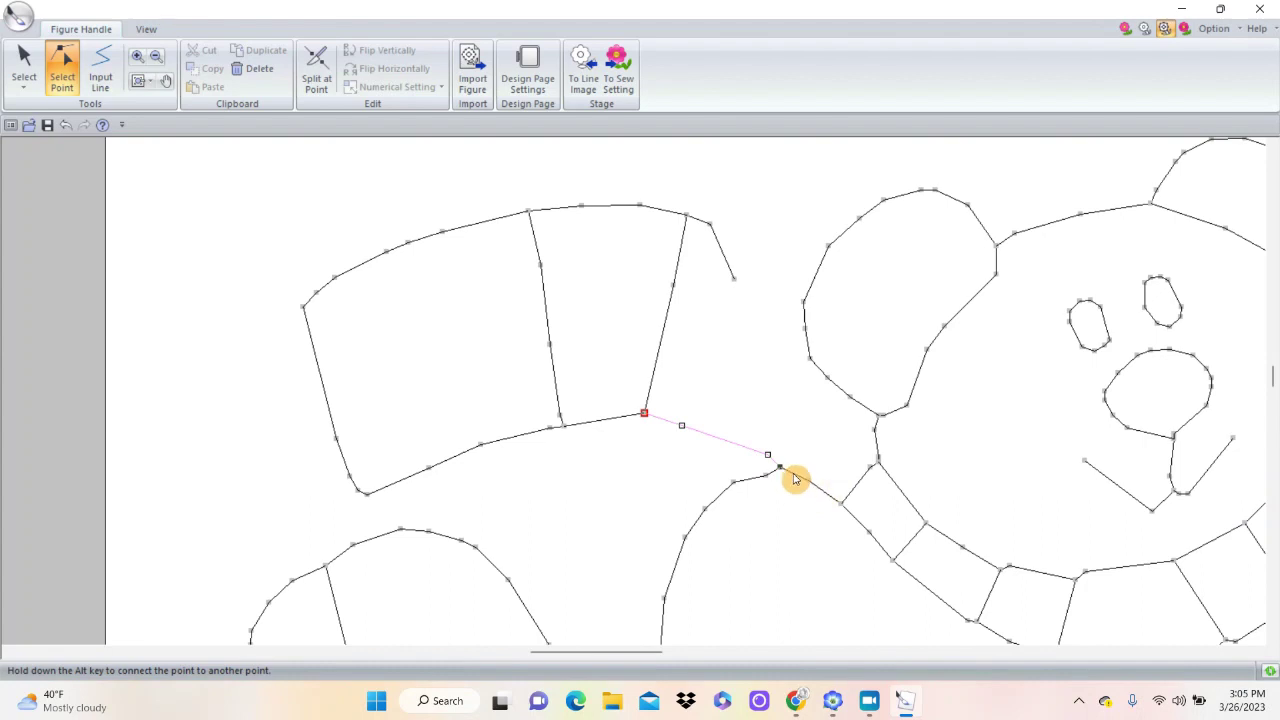
{"action": "left_click_drag", "start_coordinate": [783, 474], "coordinate": [789, 403]}
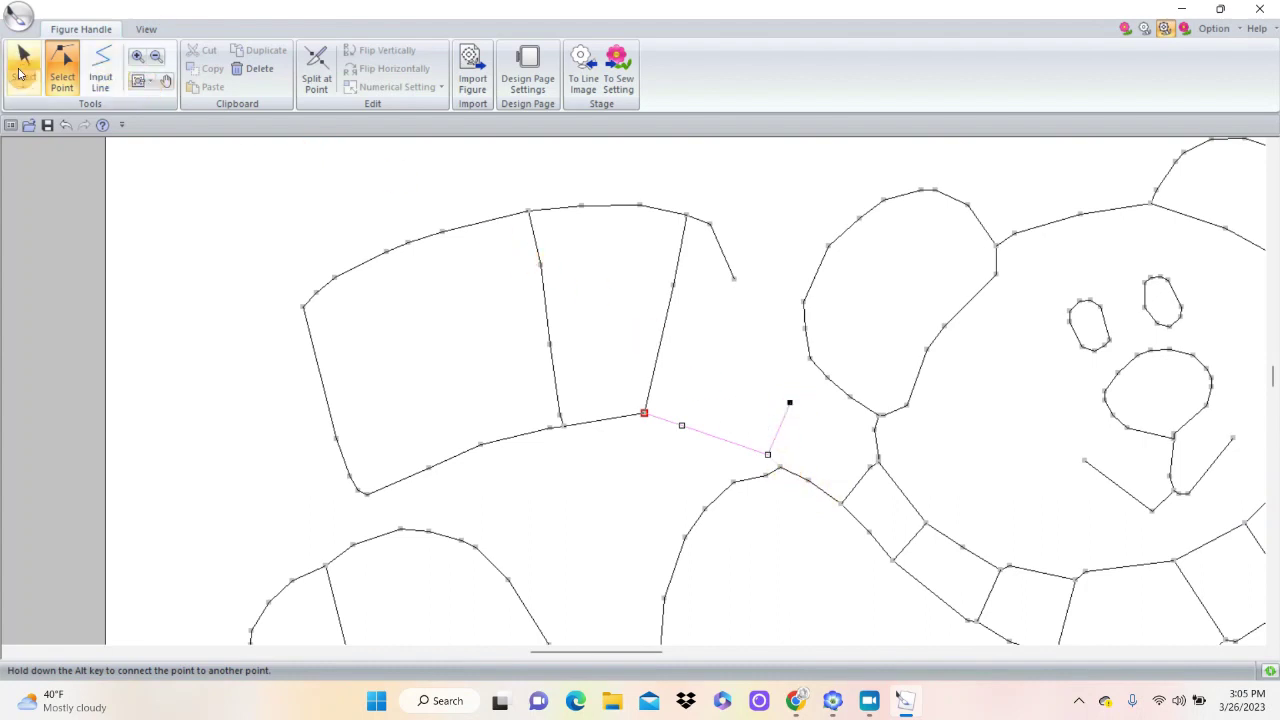
{"action": "left_click", "coordinate": [22, 72]}
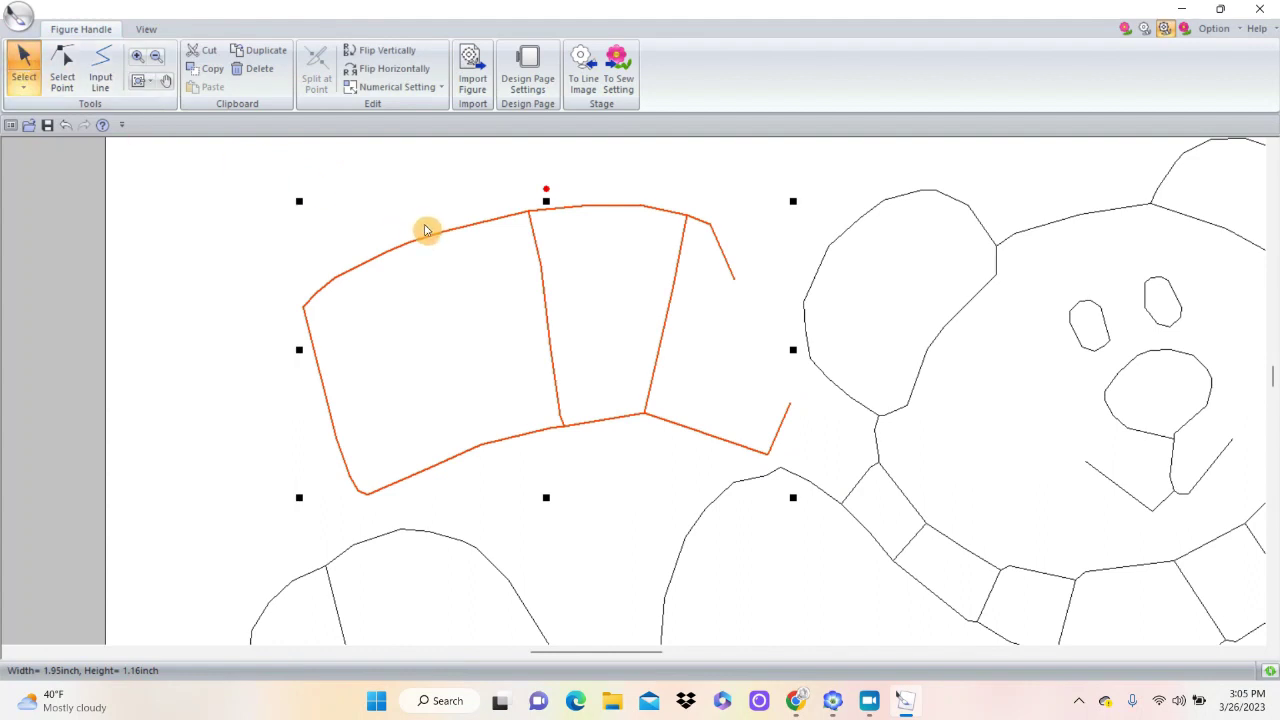
{"action": "key", "text": "Delete"}
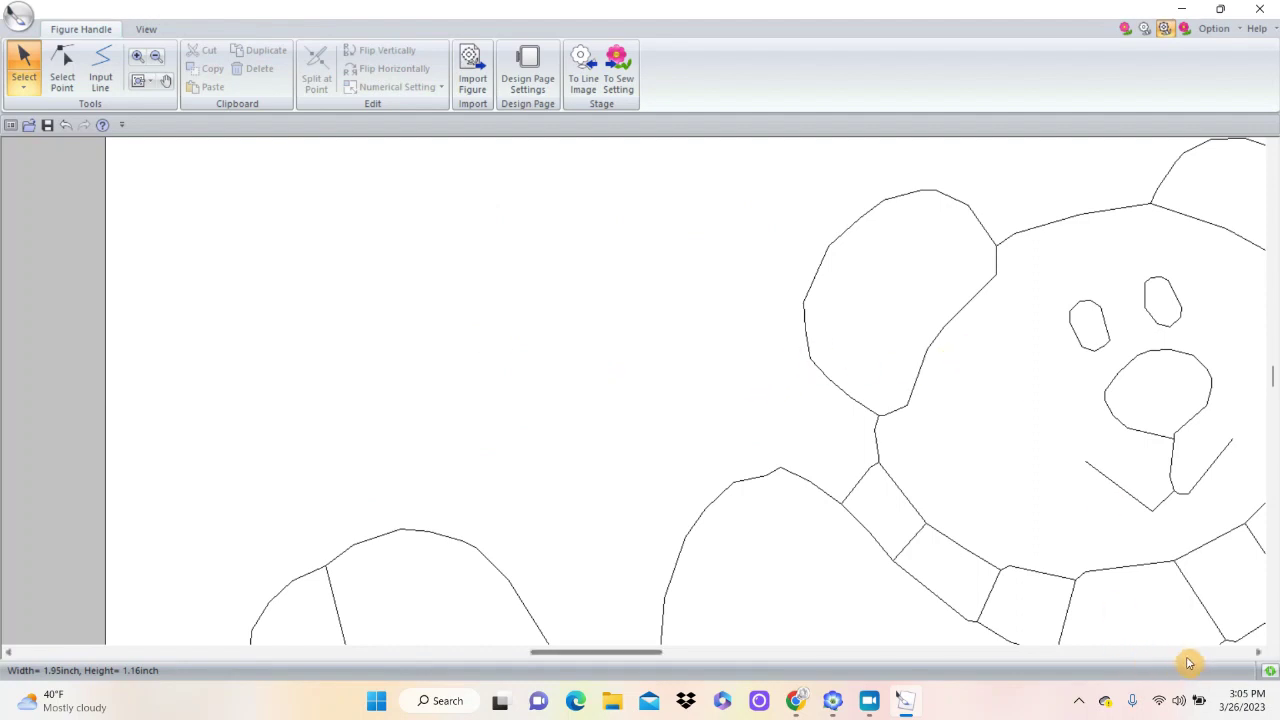
Show the template image faintly behind the outlines and shift the nose and mouth figure slightly up and to the right to match it.
{"action": "left_click", "coordinate": [1259, 655]}
{"action": "left_click", "coordinate": [1259, 655]}
{"action": "left_click", "coordinate": [1259, 655]}
{"action": "left_click", "coordinate": [1259, 655]}
{"action": "left_click", "coordinate": [1259, 655]}
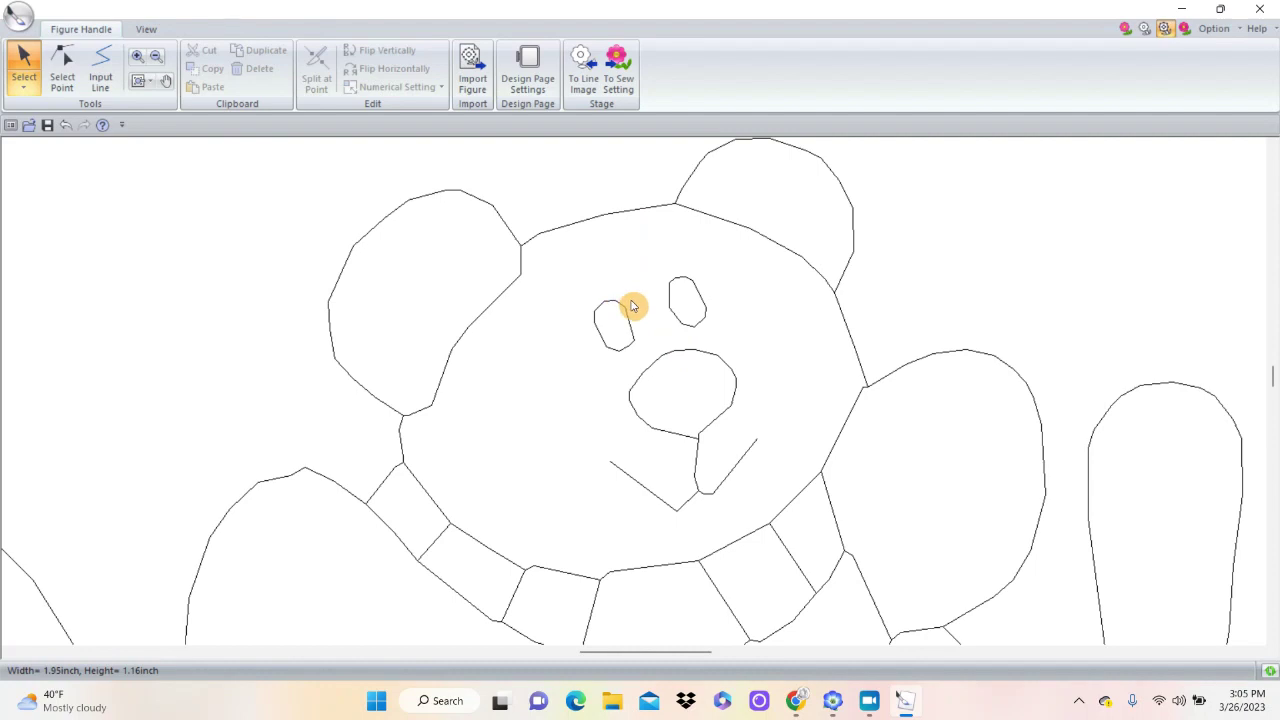
{"action": "left_click", "coordinate": [147, 28]}
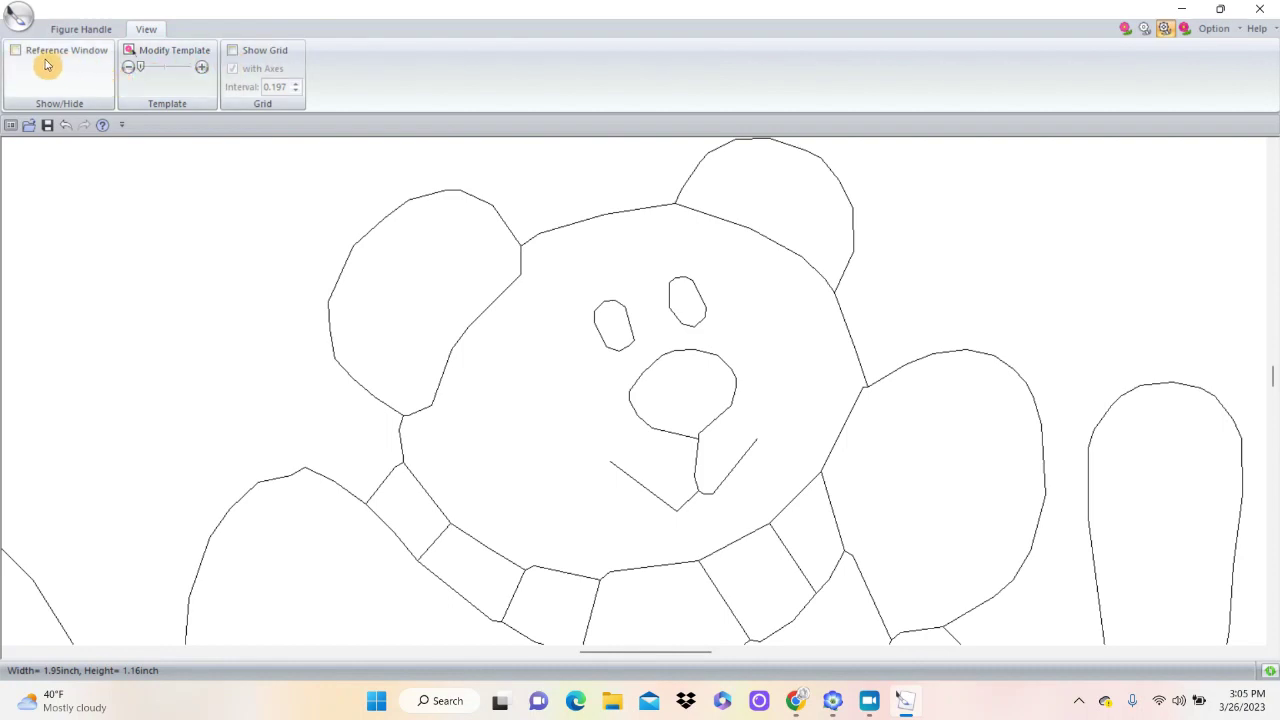
{"action": "left_click_drag", "start_coordinate": [141, 68], "coordinate": [155, 70]}
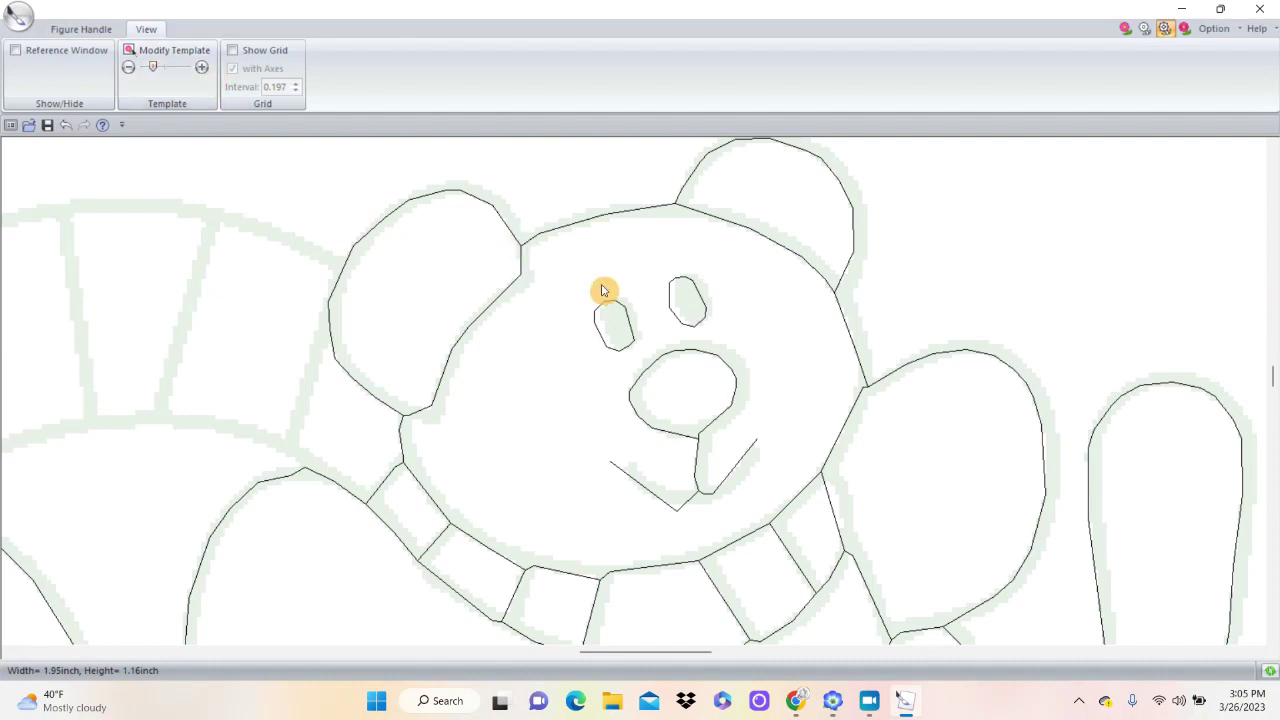
{"action": "left_click", "coordinate": [735, 380]}
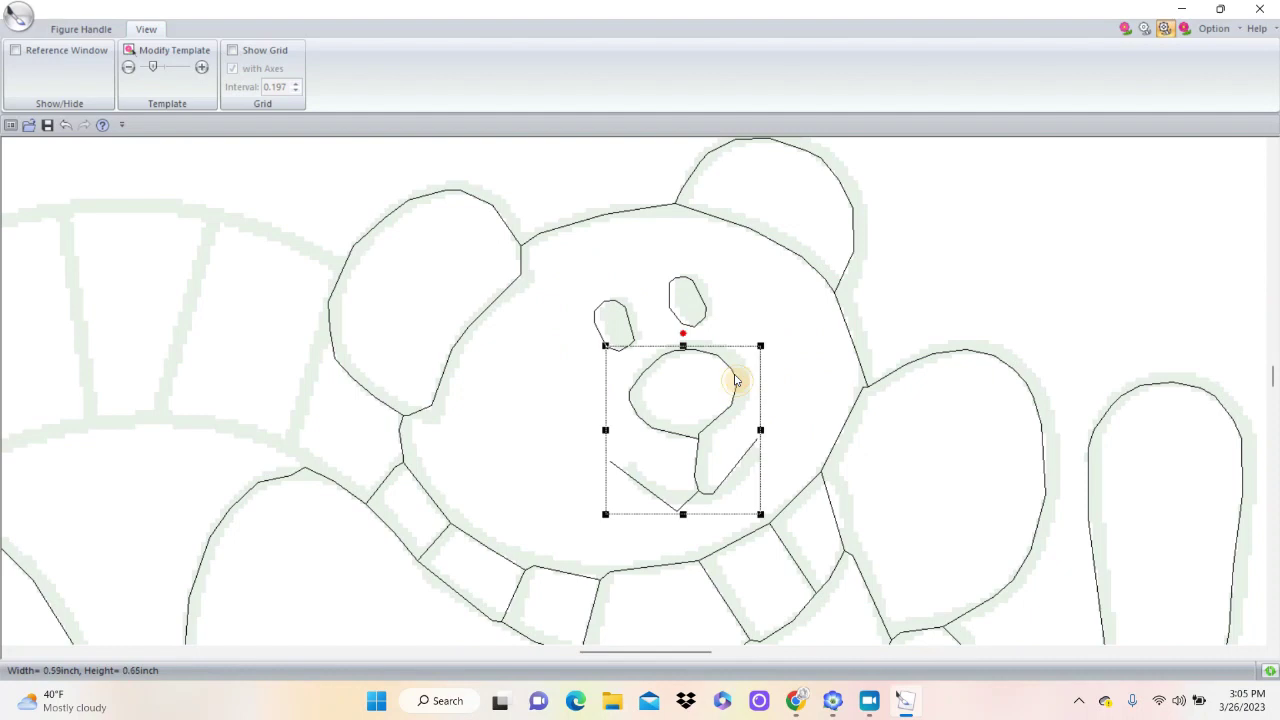
{"action": "left_click_drag", "start_coordinate": [736, 370], "coordinate": [744, 366]}
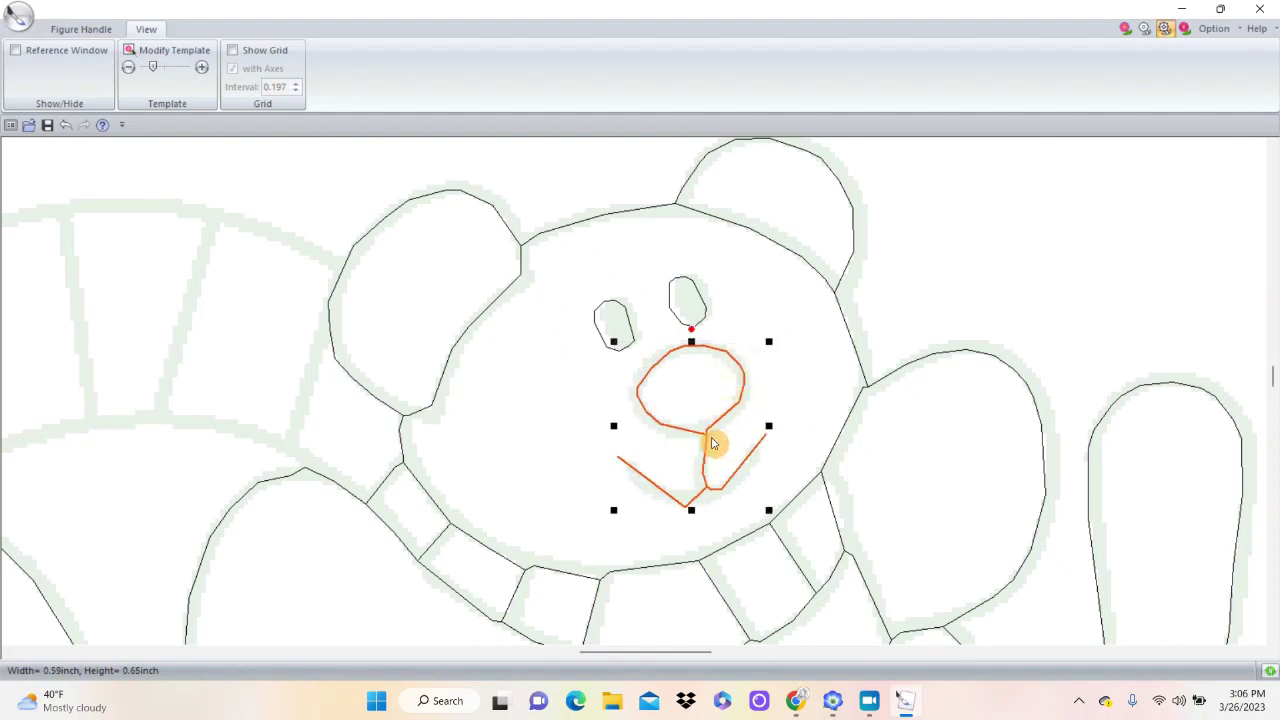
Move the two lower-right points of the nose outline outward onto the template line.
{"action": "left_click", "coordinate": [68, 32]}
{"action": "left_click", "coordinate": [60, 62]}
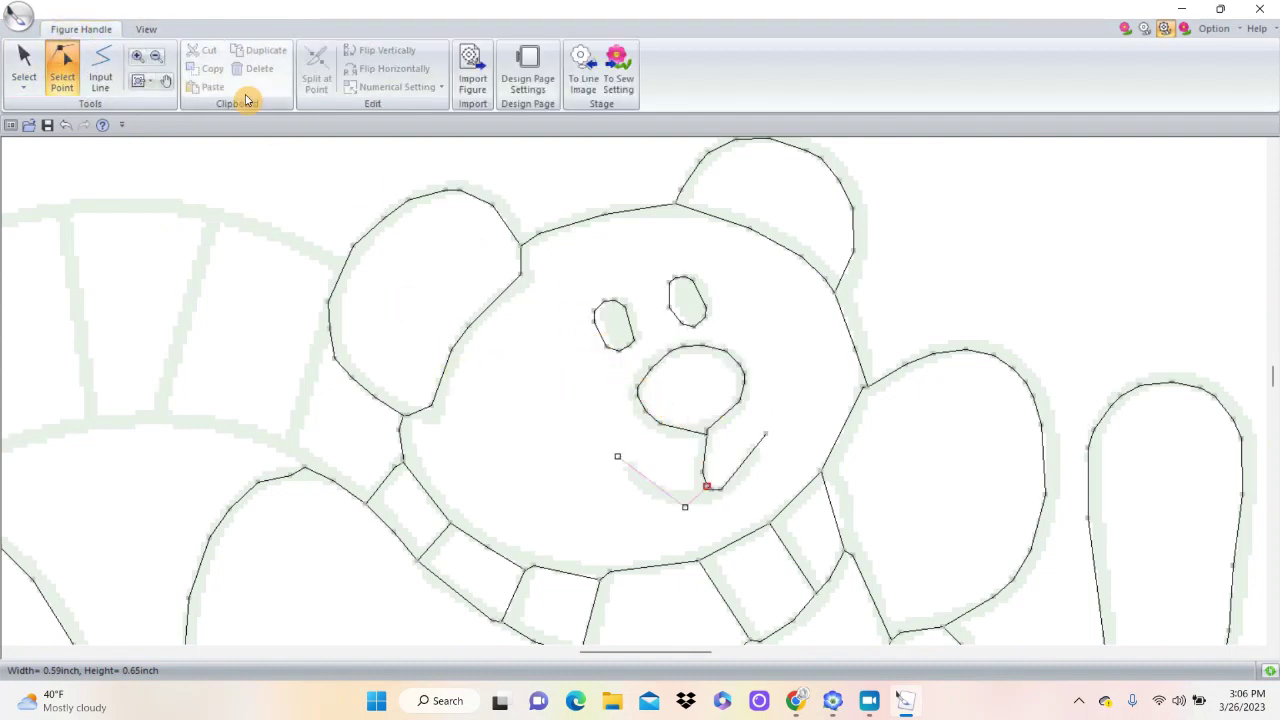
{"action": "left_click", "coordinate": [137, 57]}
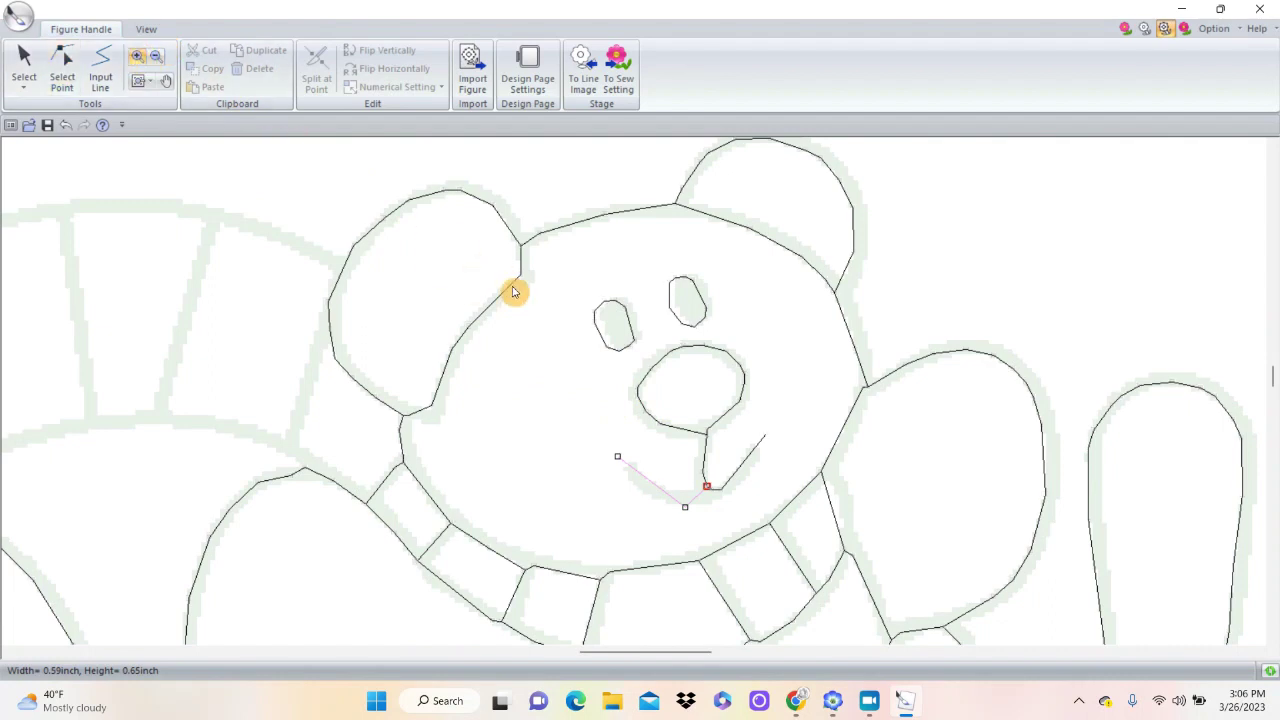
{"action": "left_click_drag", "start_coordinate": [576, 295], "coordinate": [800, 516]}
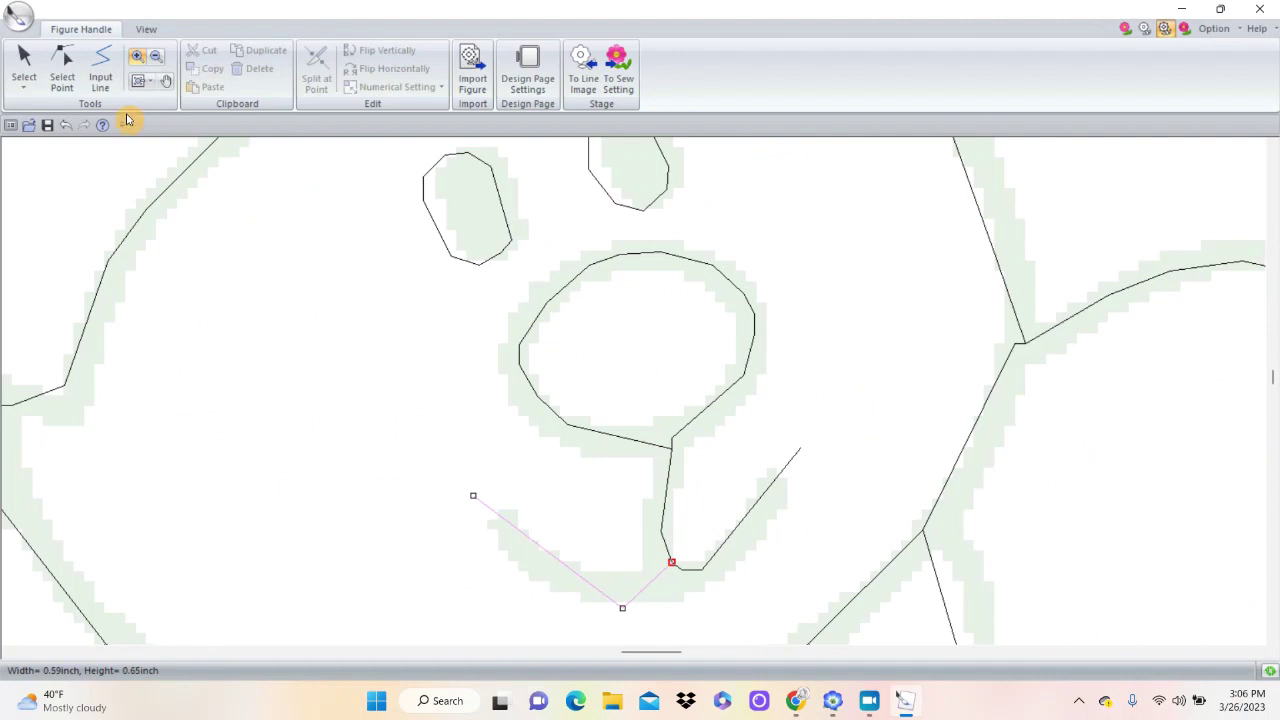
{"action": "left_click", "coordinate": [62, 70]}
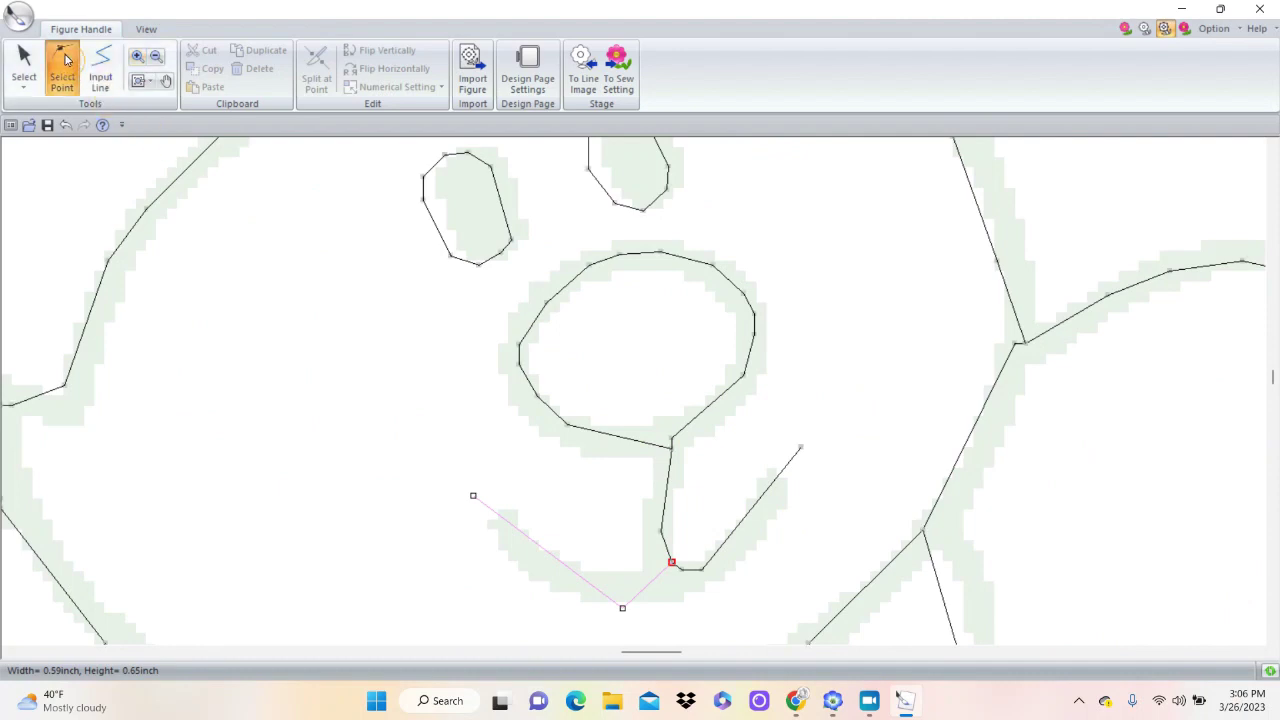
{"action": "left_click", "coordinate": [690, 440]}
{"action": "left_click_drag", "start_coordinate": [683, 448], "coordinate": [703, 432]}
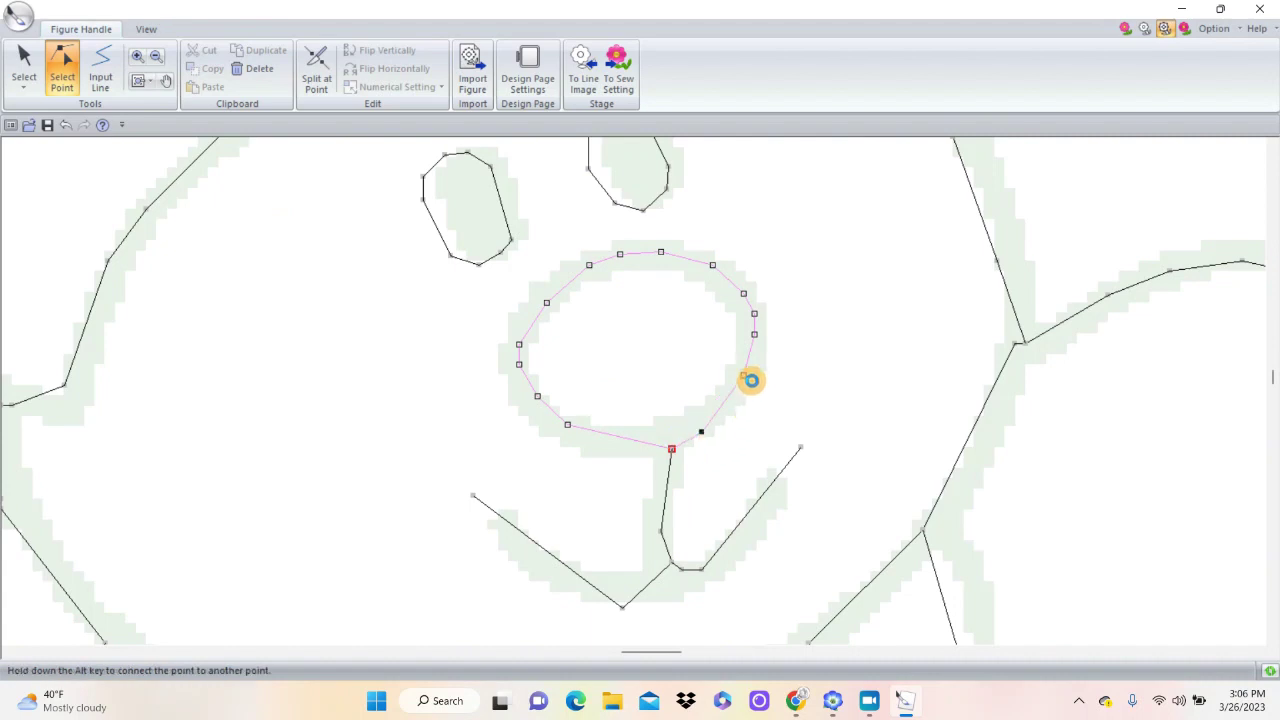
{"action": "left_click_drag", "start_coordinate": [751, 386], "coordinate": [766, 389]}
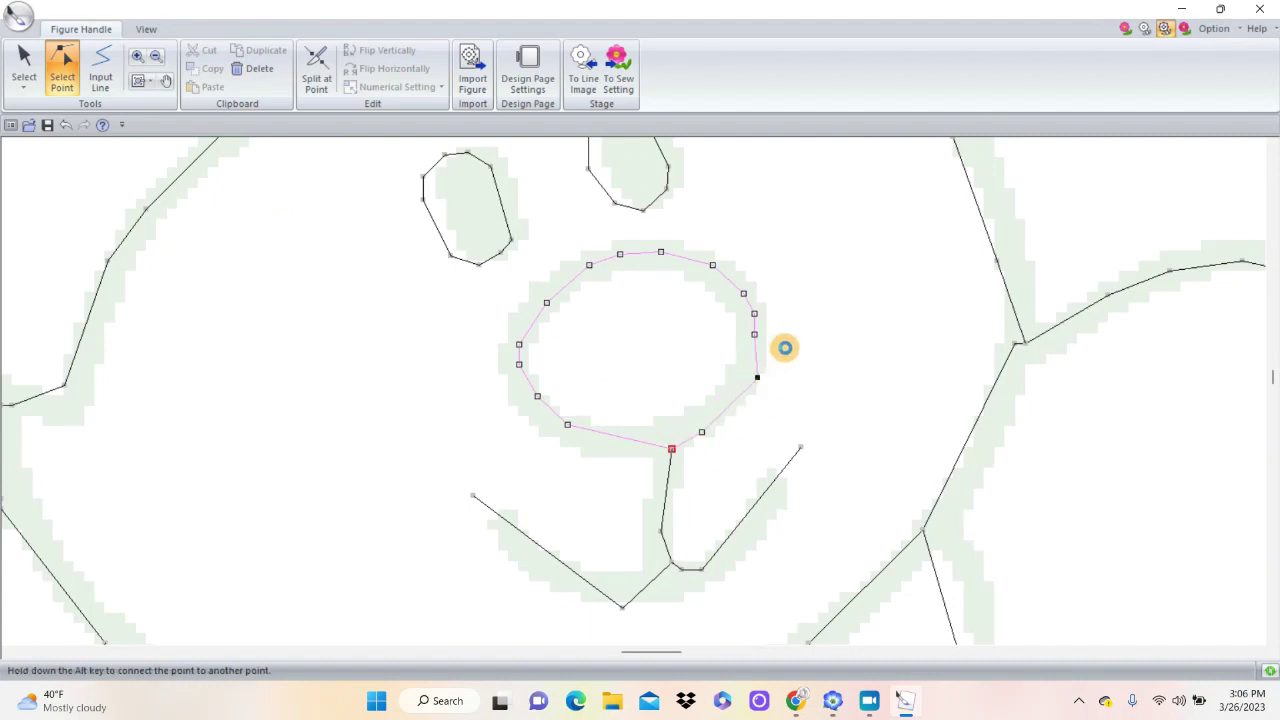
Move the point at the right edge of the nose outline outward onto the template line.
{"action": "left_click", "coordinate": [765, 343]}
{"action": "left_click", "coordinate": [760, 340]}
{"action": "left_click", "coordinate": [768, 342]}
{"action": "left_click", "coordinate": [763, 343]}
{"action": "left_click", "coordinate": [768, 344]}
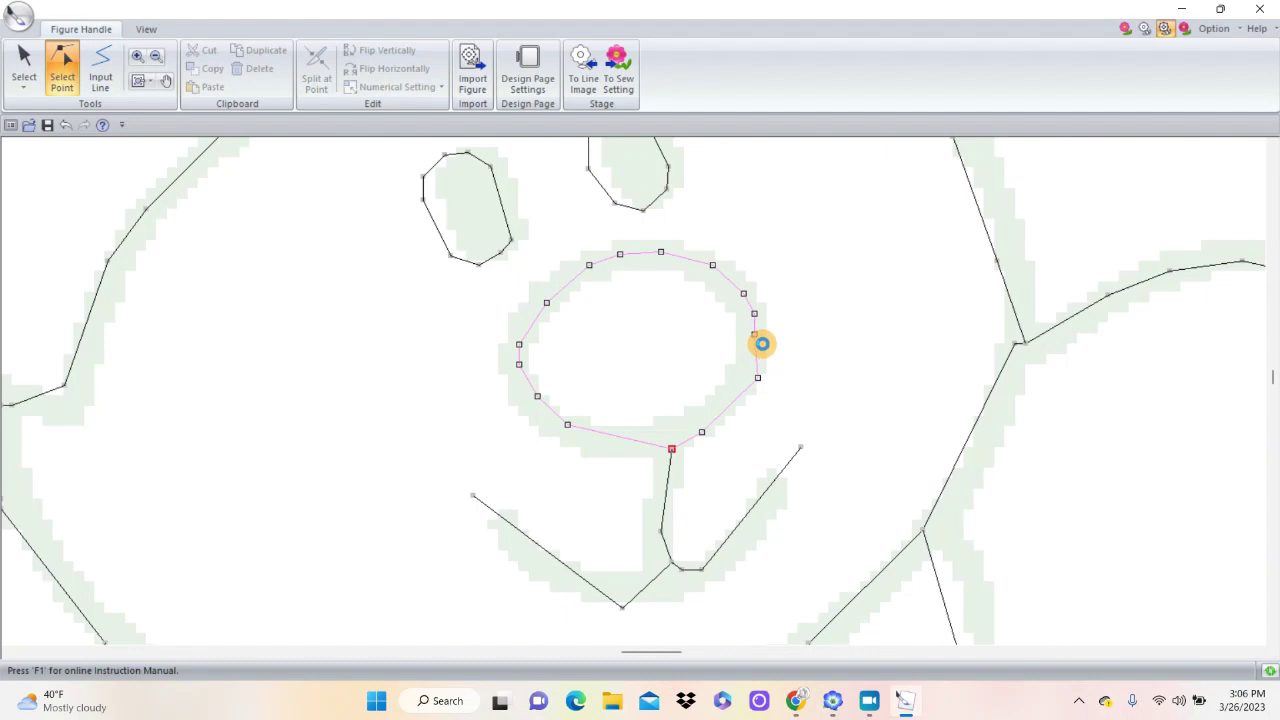
{"action": "left_click_drag", "start_coordinate": [763, 345], "coordinate": [771, 343]}
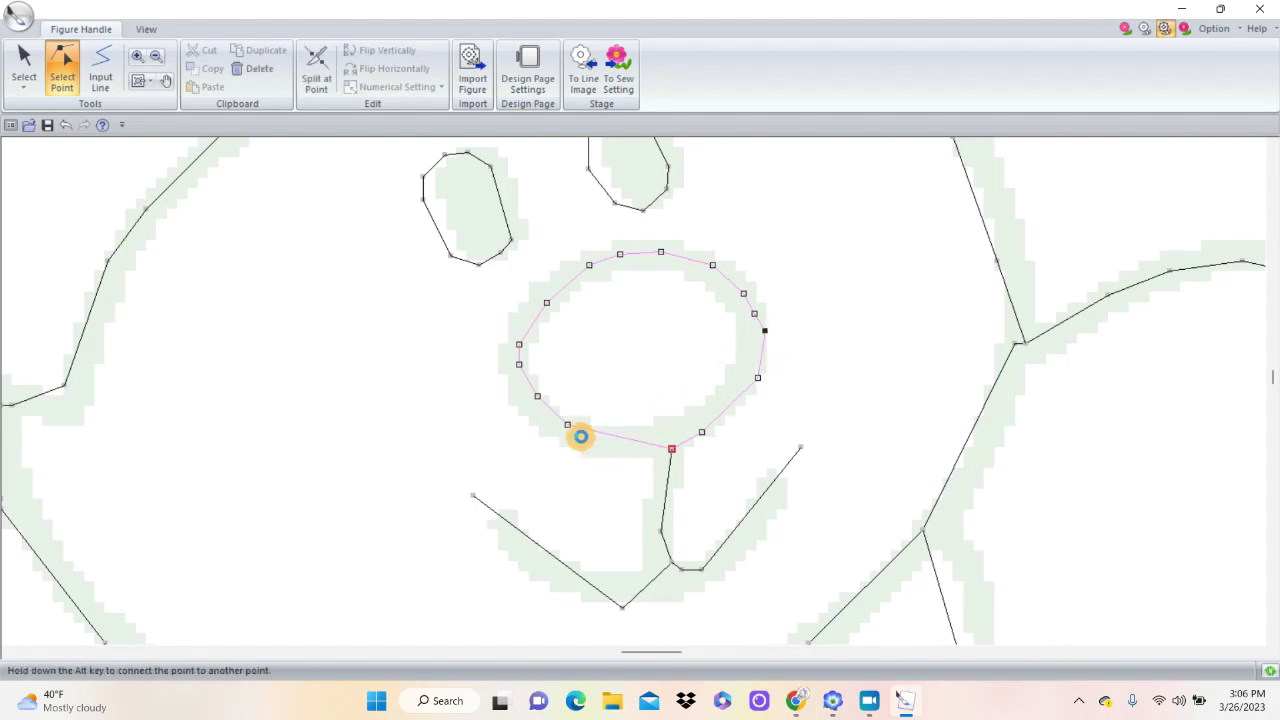
Reshape the nose's lower-left outline to follow the template by moving its points outward and adding one on the bottom edge.
{"action": "left_click", "coordinate": [578, 432]}
{"action": "left_click", "coordinate": [578, 434]}
{"action": "left_click_drag", "start_coordinate": [574, 432], "coordinate": [580, 449]}
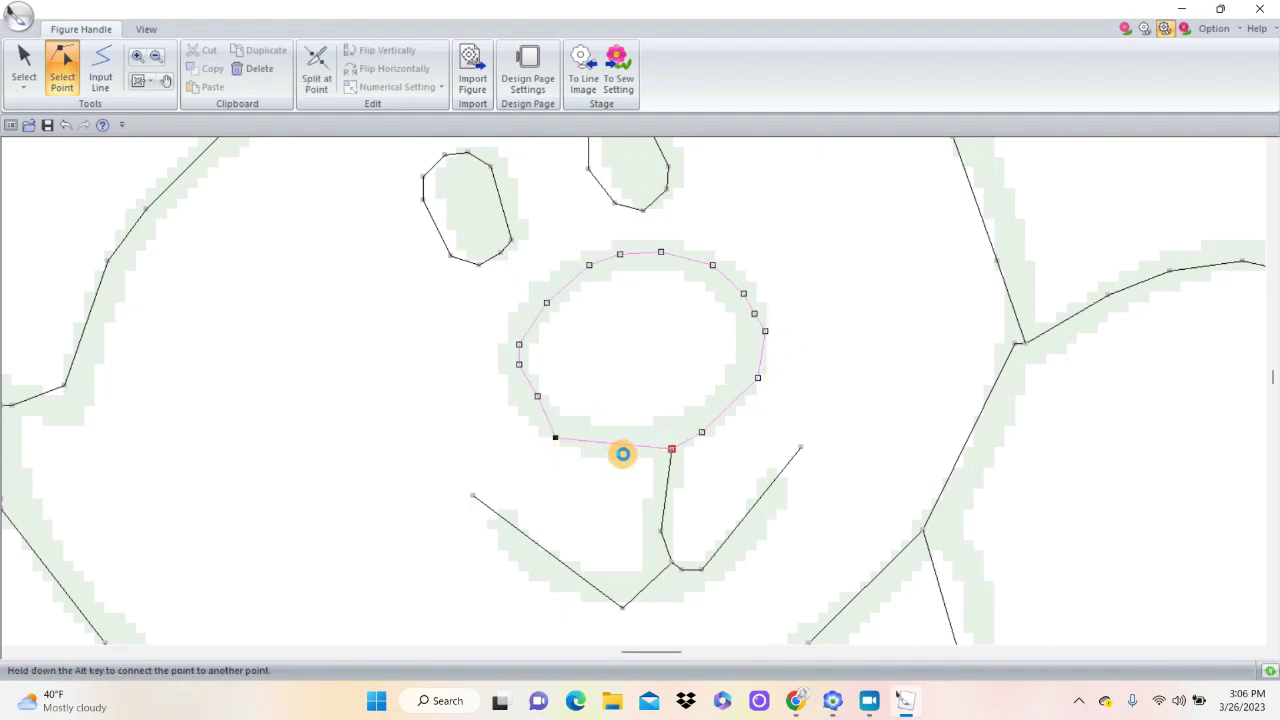
{"action": "left_click", "coordinate": [612, 444]}
{"action": "left_click_drag", "start_coordinate": [622, 454], "coordinate": [614, 465]}
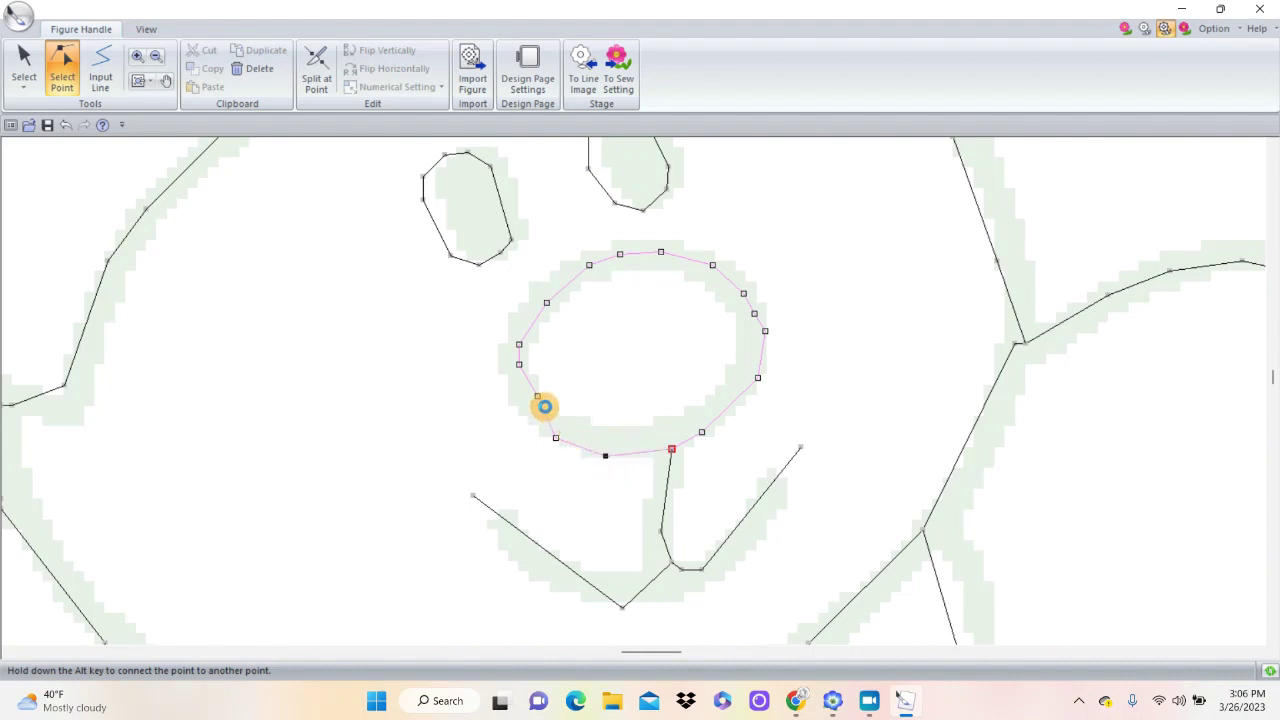
{"action": "left_click", "coordinate": [542, 402]}
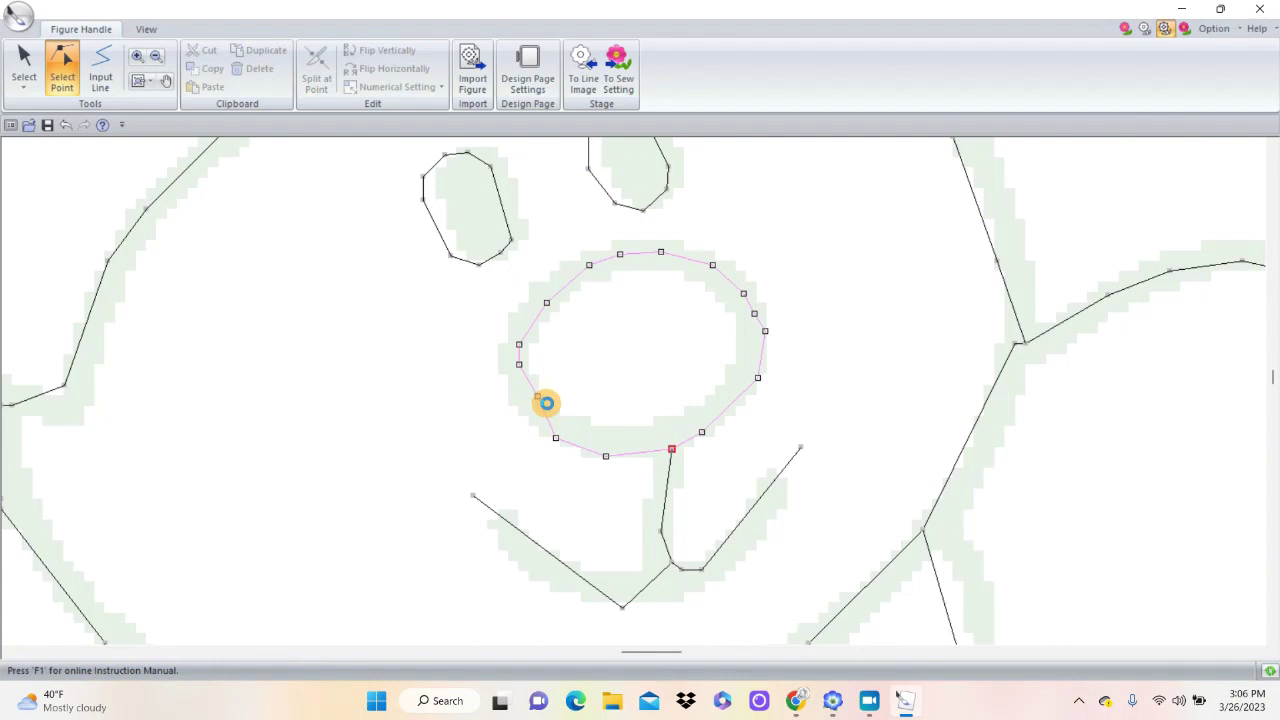
{"action": "left_click_drag", "start_coordinate": [543, 406], "coordinate": [526, 417]}
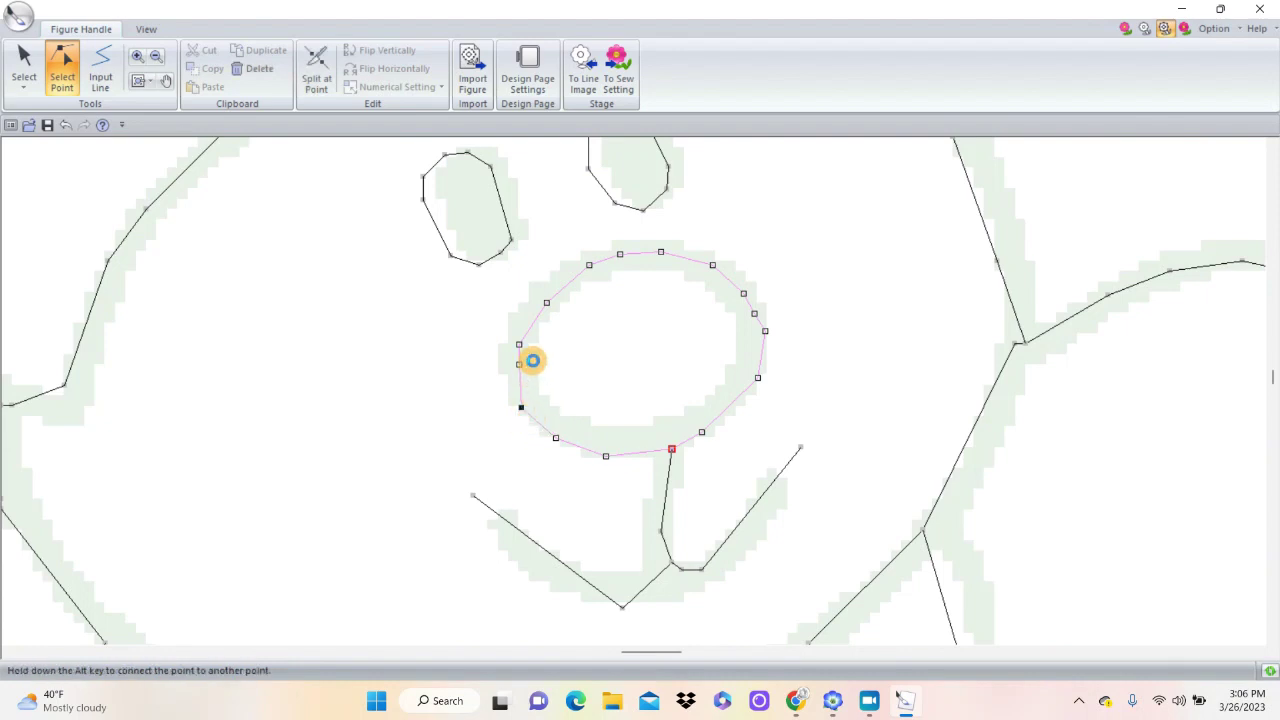
{"action": "left_click", "coordinate": [538, 338]}
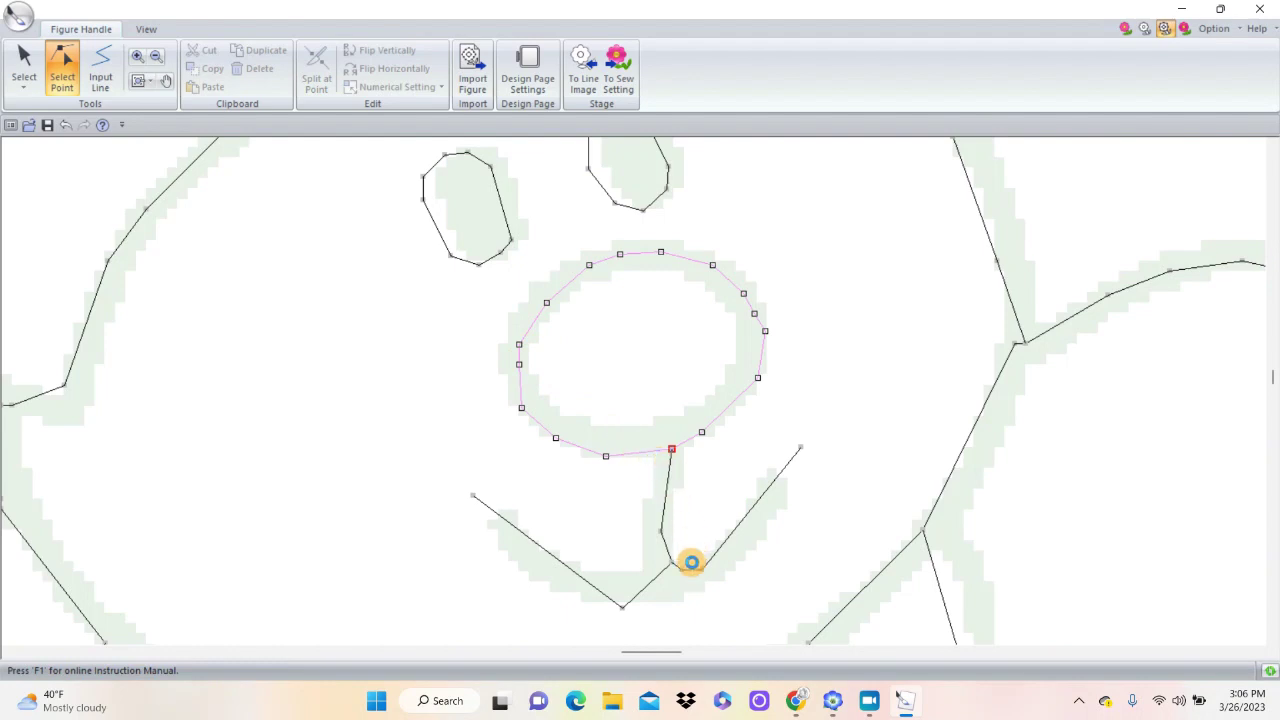
Reshape the right half of the mouth line to follow the template by moving its centre junction, curve points and end point.
{"action": "left_click", "coordinate": [683, 571]}
{"action": "mouse_move", "coordinate": [682, 571]}
{"action": "left_mouse_down"}
{"action": "mouse_move", "coordinate": [680, 600]}
{"action": "mouse_move", "coordinate": [695, 585]}
{"action": "left_mouse_up"}
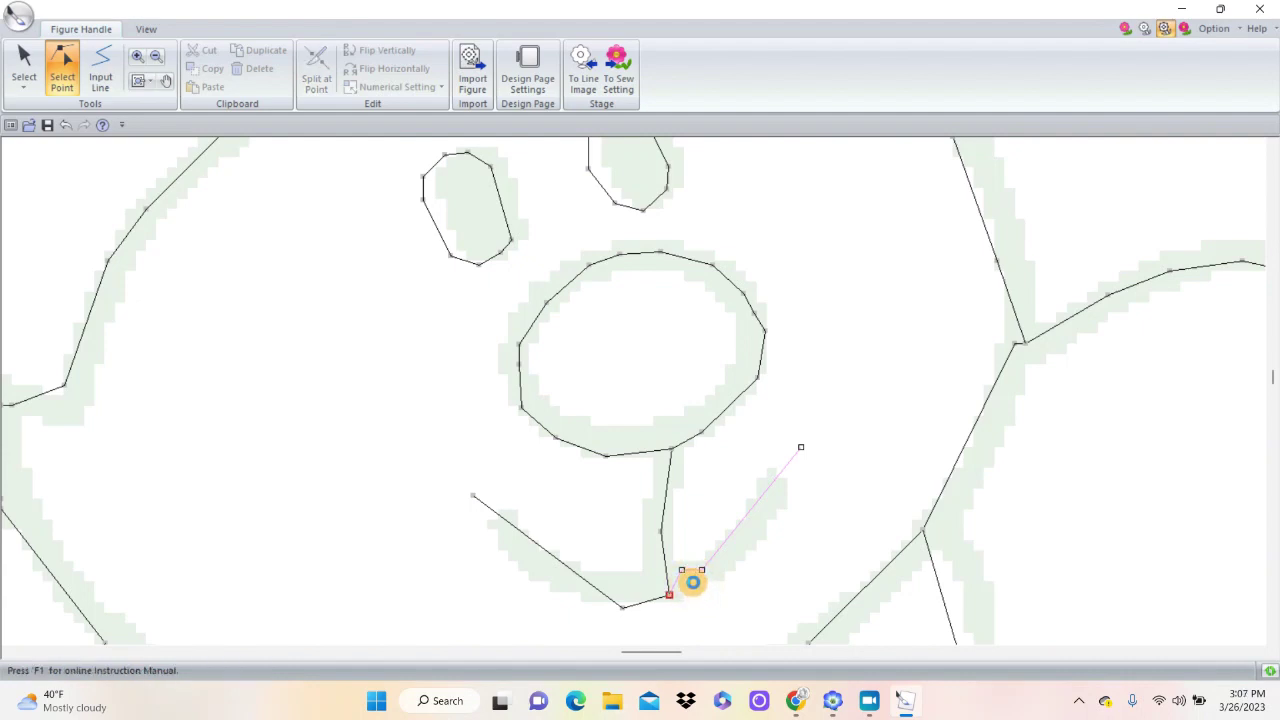
{"action": "left_click_drag", "start_coordinate": [692, 582], "coordinate": [703, 598]}
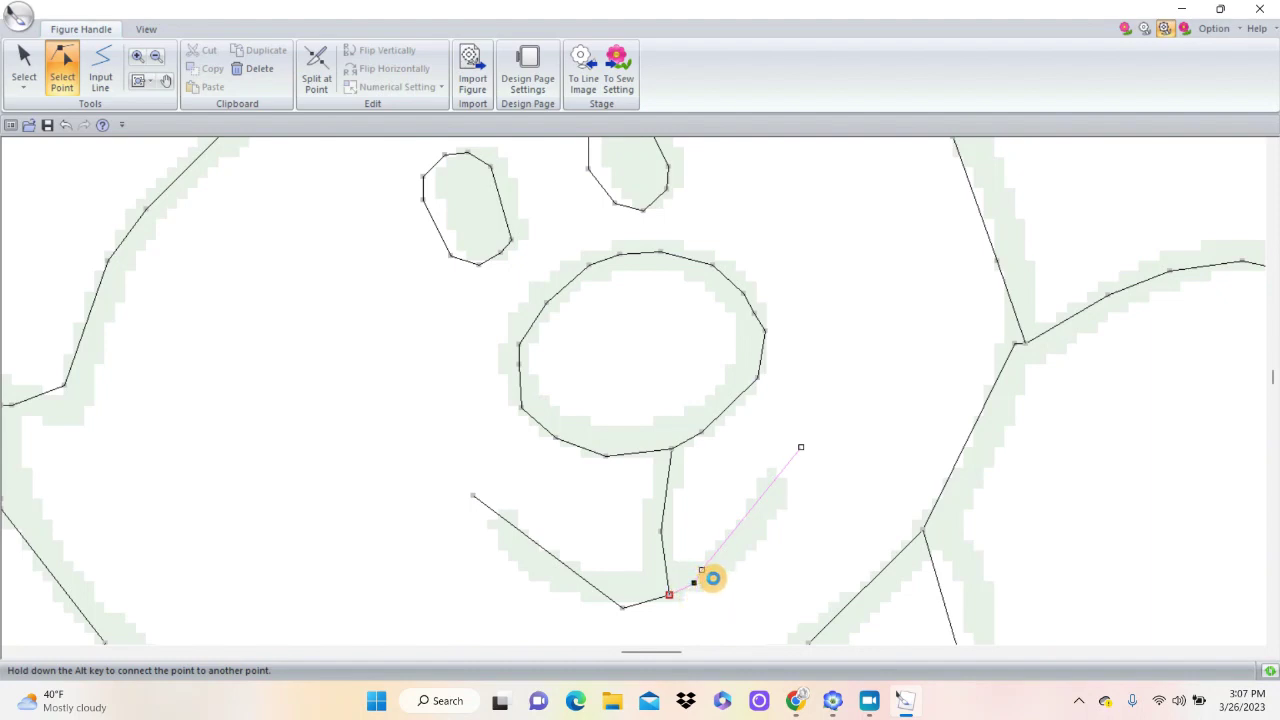
{"action": "left_click_drag", "start_coordinate": [712, 578], "coordinate": [757, 566]}
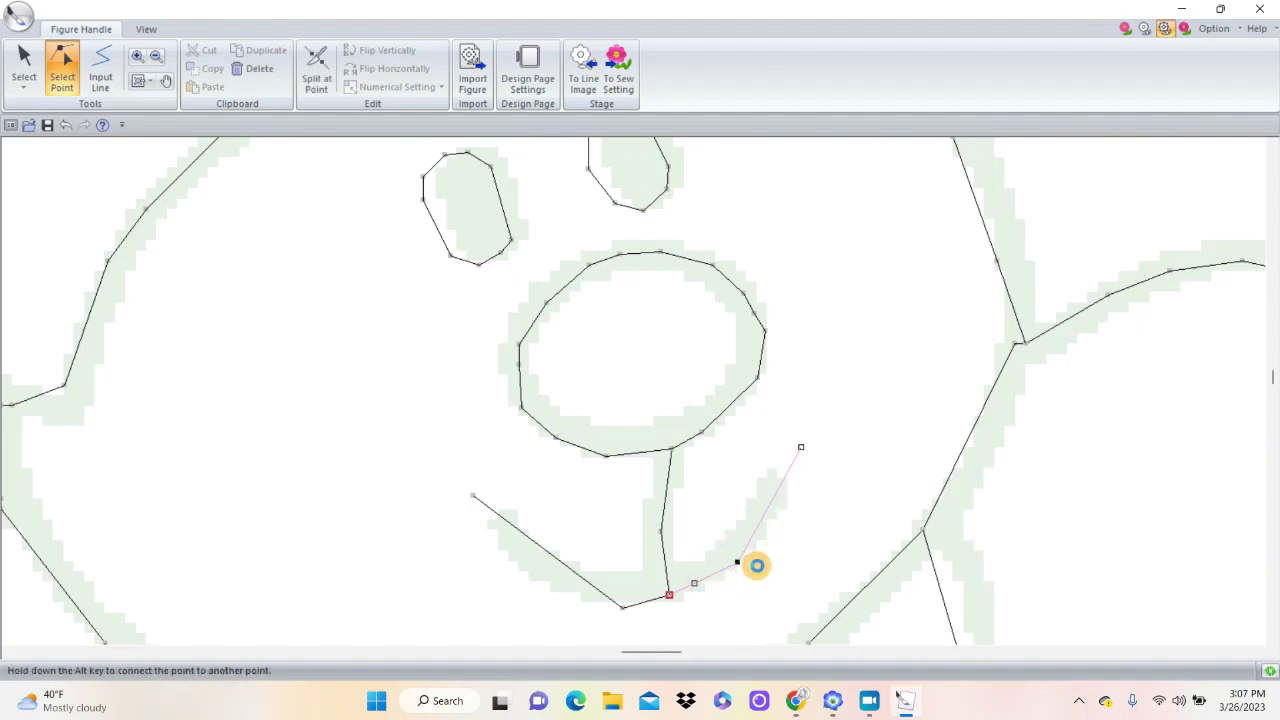
{"action": "left_click", "coordinate": [810, 455]}
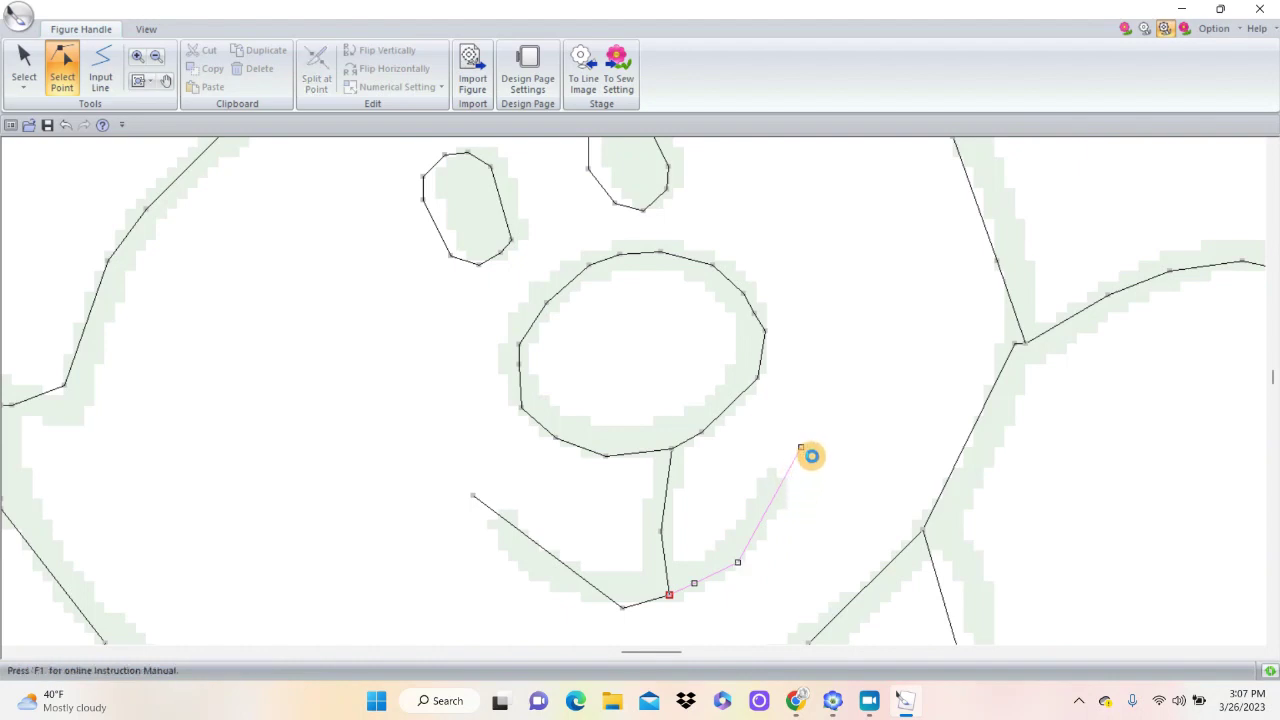
{"action": "left_click", "coordinate": [811, 457]}
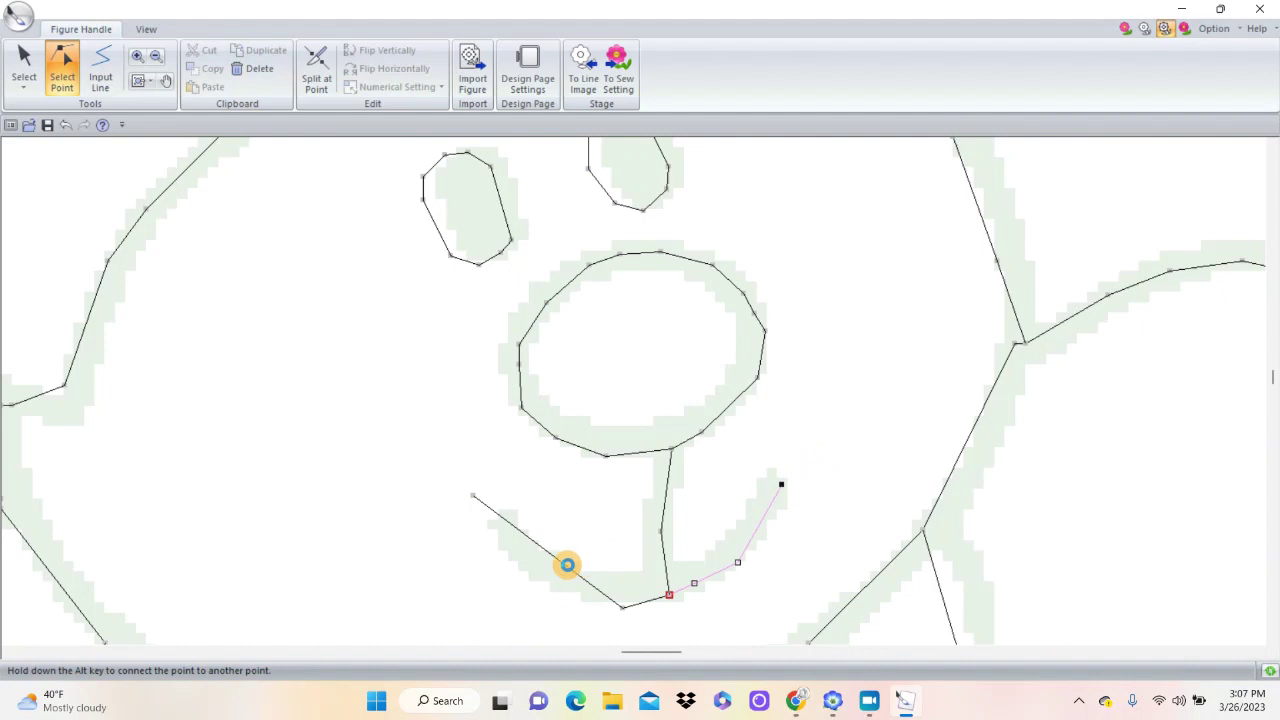
Curve the left half of the mouth line onto the template by adding two points and moving its end point inward.
{"action": "left_click", "coordinate": [563, 567]}
{"action": "left_click_drag", "start_coordinate": [563, 567], "coordinate": [551, 592]}
{"action": "left_click", "coordinate": [482, 504]}
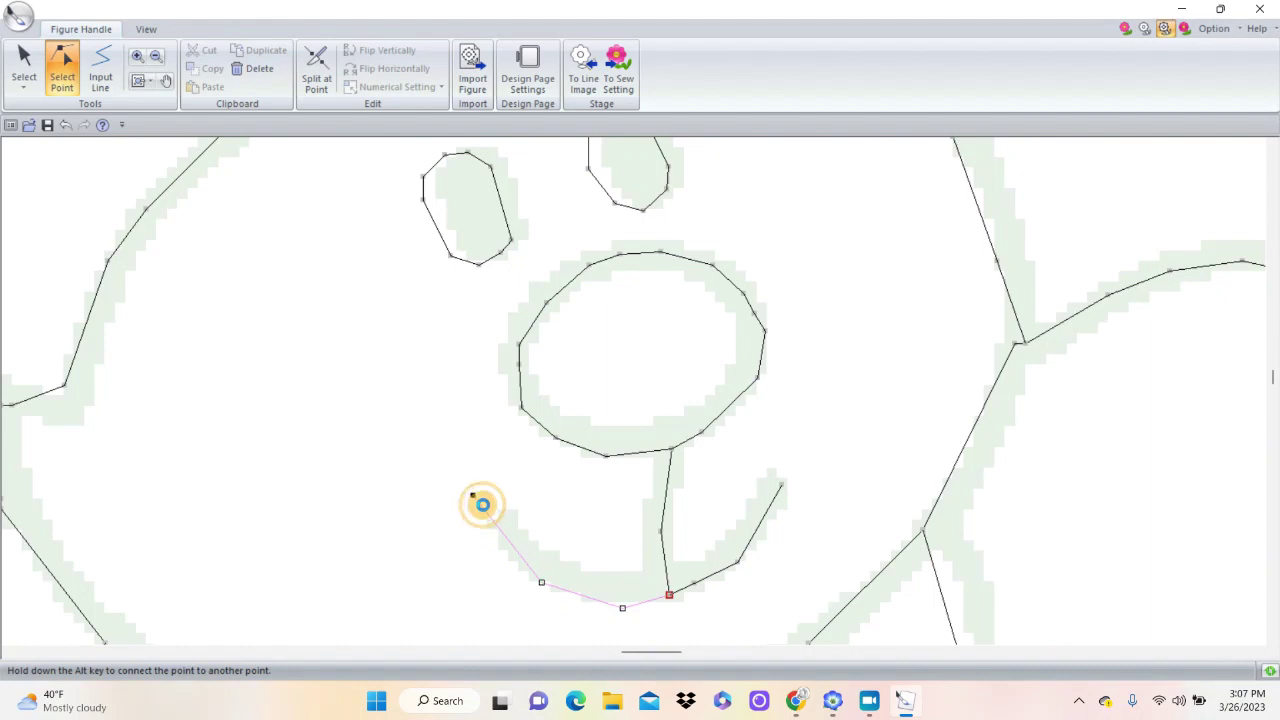
{"action": "left_click", "coordinate": [509, 532]}
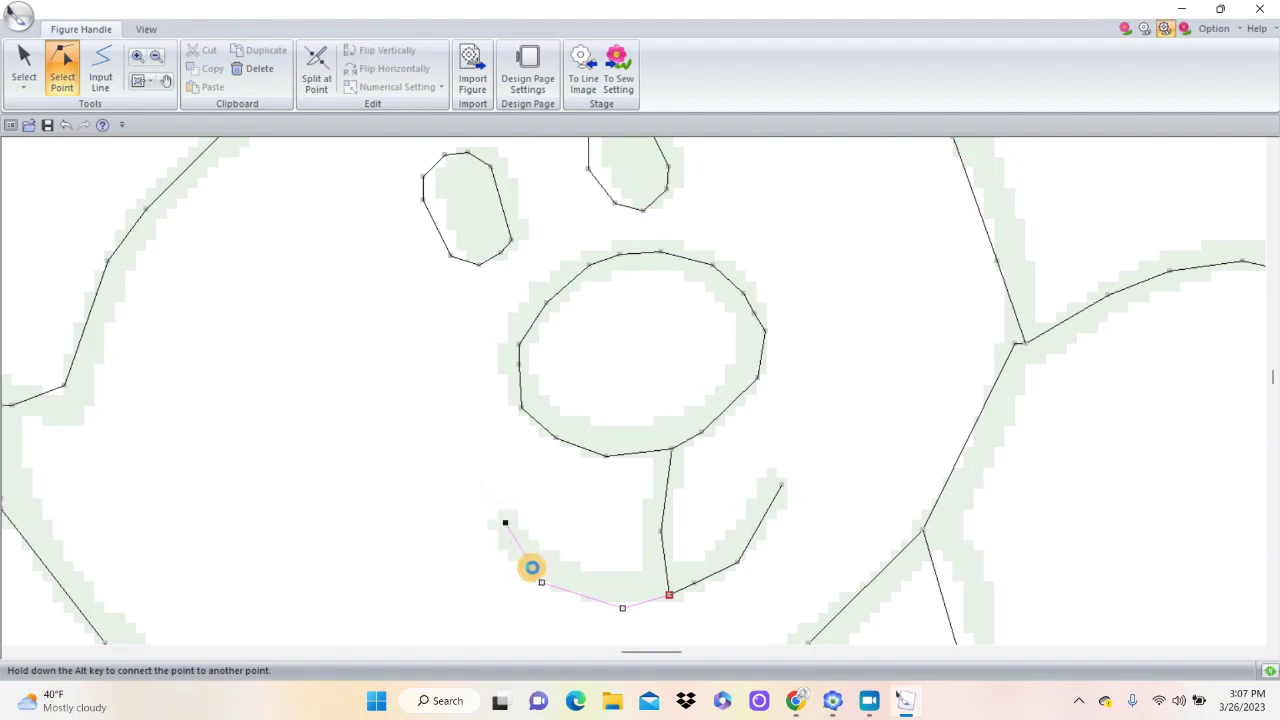
{"action": "left_click", "coordinate": [517, 560]}
Refine the right half of the mouth by shifting the junction and curve points outward and adding a point near the end.
{"action": "left_click", "coordinate": [681, 596]}
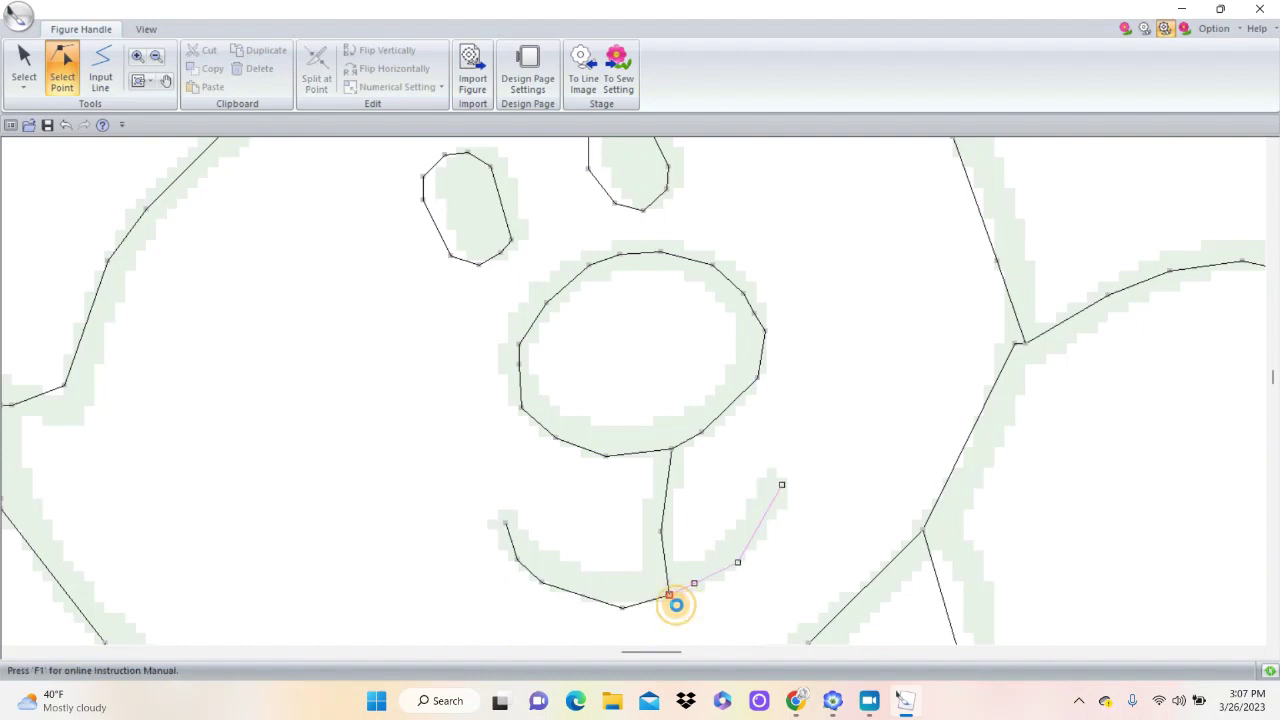
{"action": "left_click", "coordinate": [686, 606]}
{"action": "left_click_drag", "start_coordinate": [680, 604], "coordinate": [783, 504]}
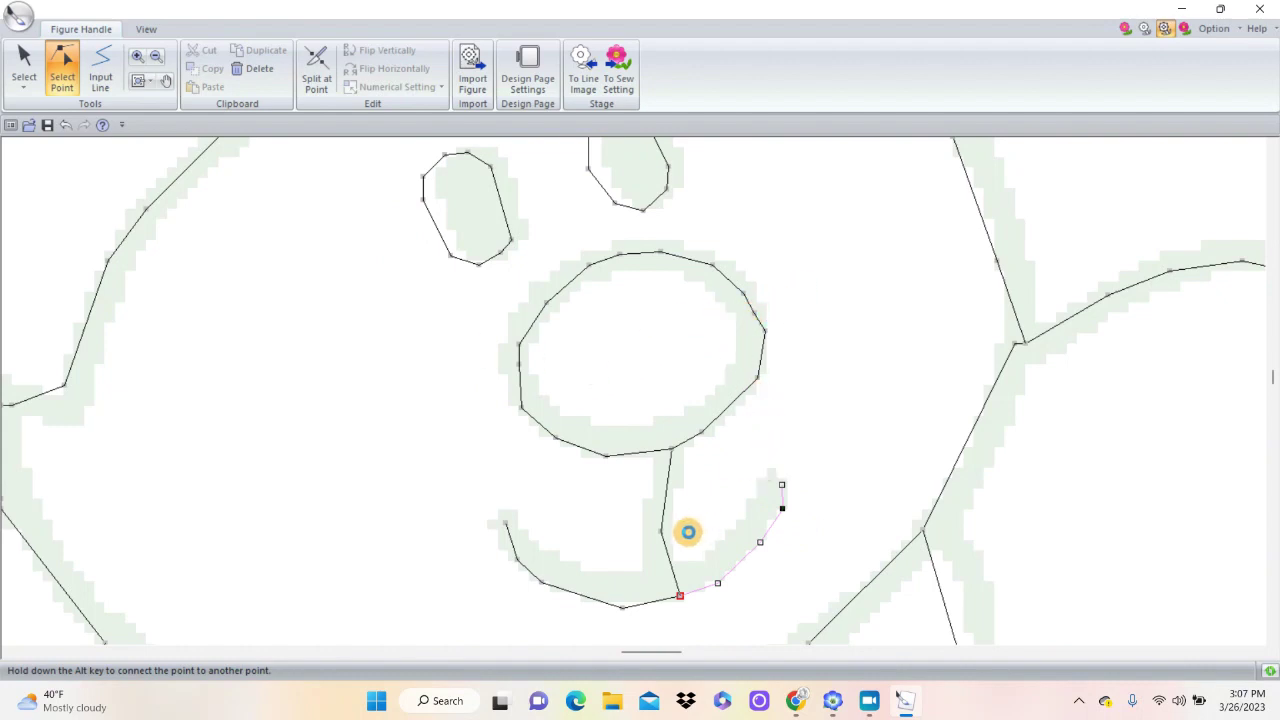
Straighten the line between the nose and mouth by moving its middle point to the right.
{"action": "left_click", "coordinate": [667, 541]}
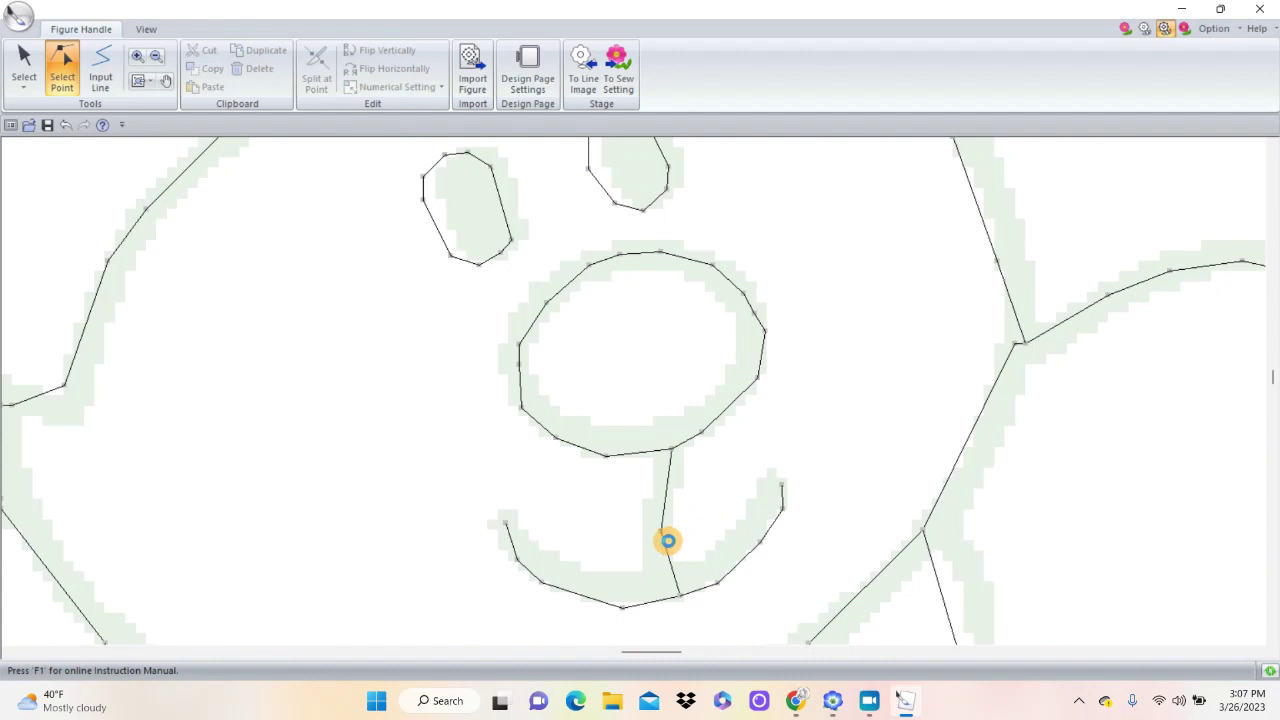
{"action": "left_click", "coordinate": [672, 541]}
{"action": "left_click", "coordinate": [672, 541]}
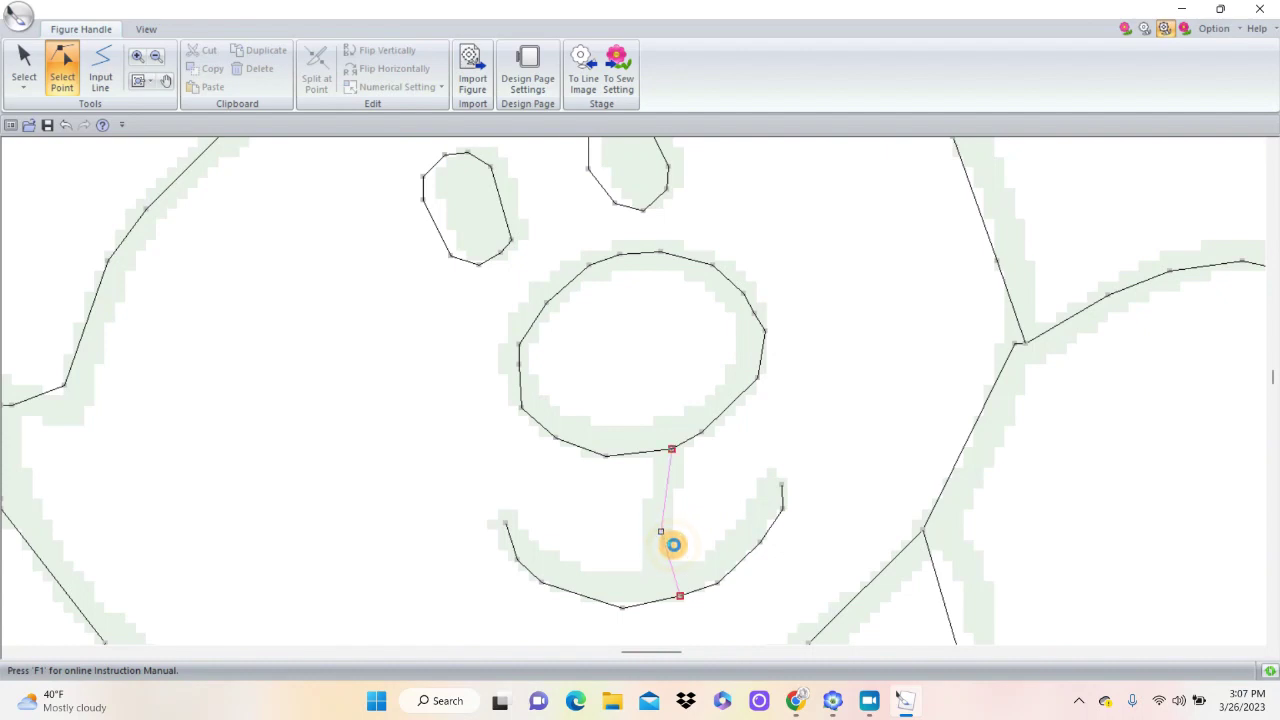
{"action": "left_click_drag", "start_coordinate": [671, 537], "coordinate": [689, 534]}
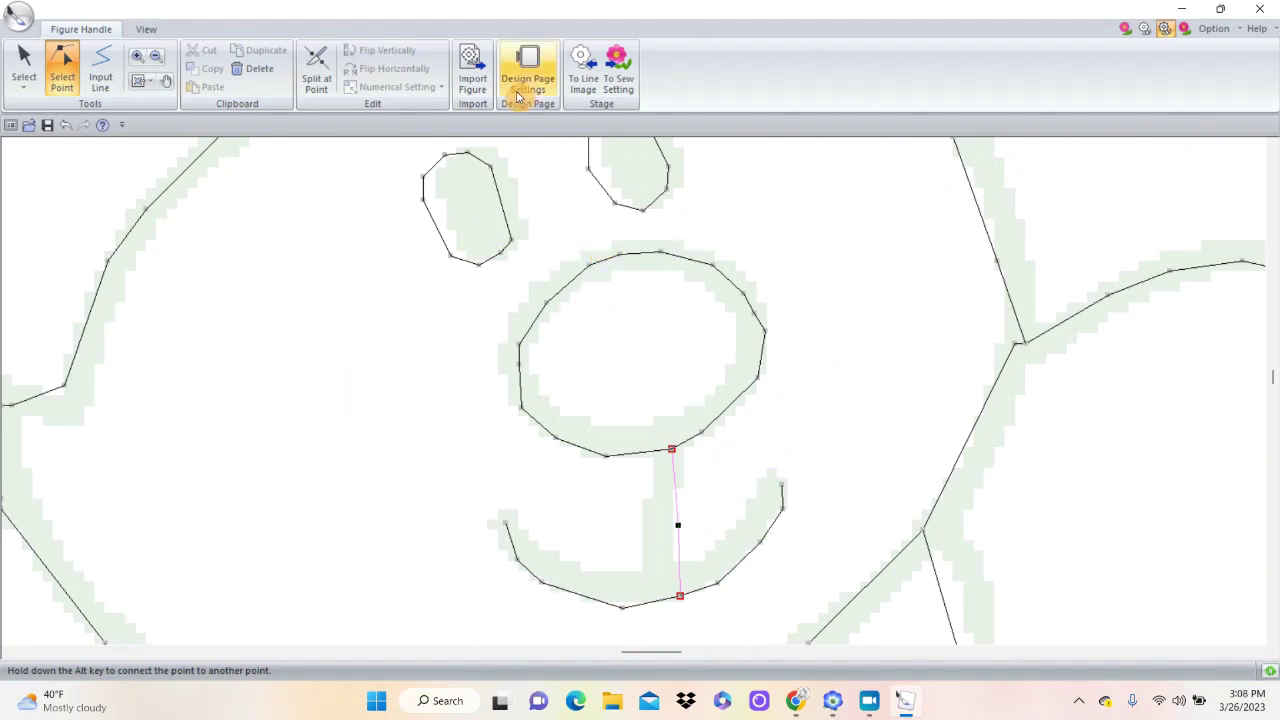
Clear the selection of the left eye outline and take the finished figure outlines to the Sew Setting stage.
{"action": "left_click", "coordinate": [507, 200]}
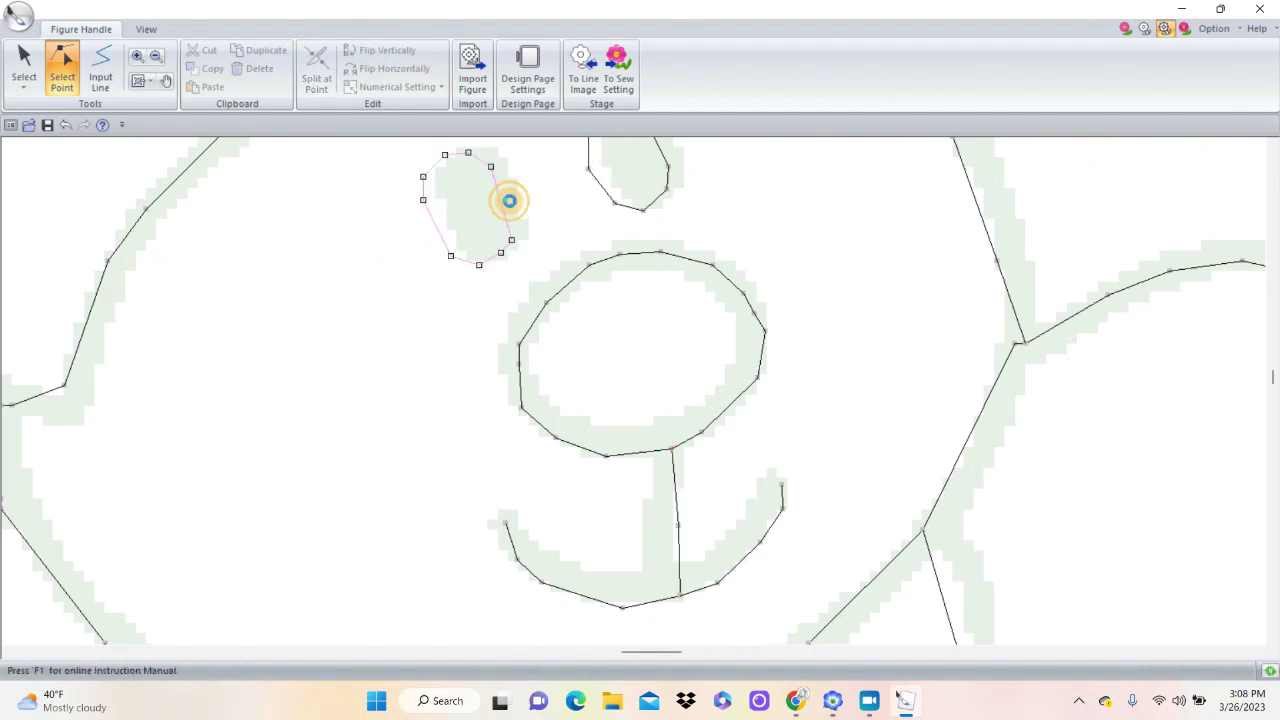
{"action": "left_click", "coordinate": [27, 90]}
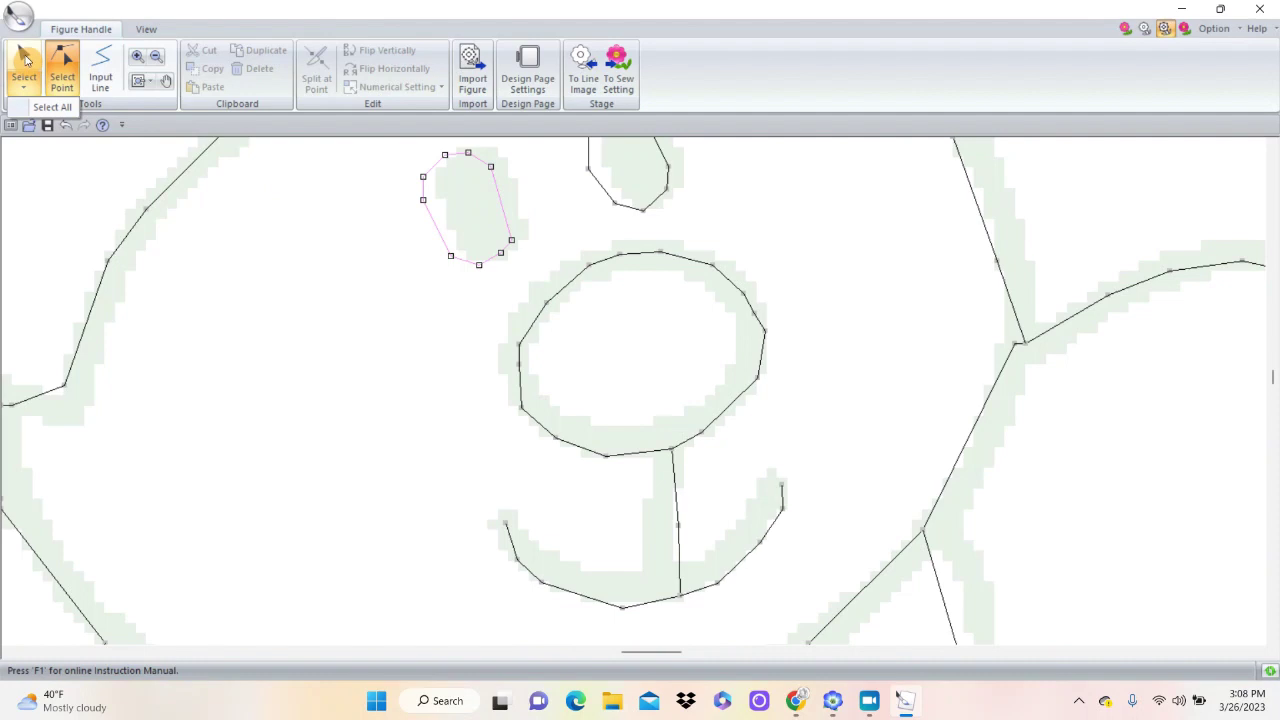
{"action": "left_click", "coordinate": [24, 88]}
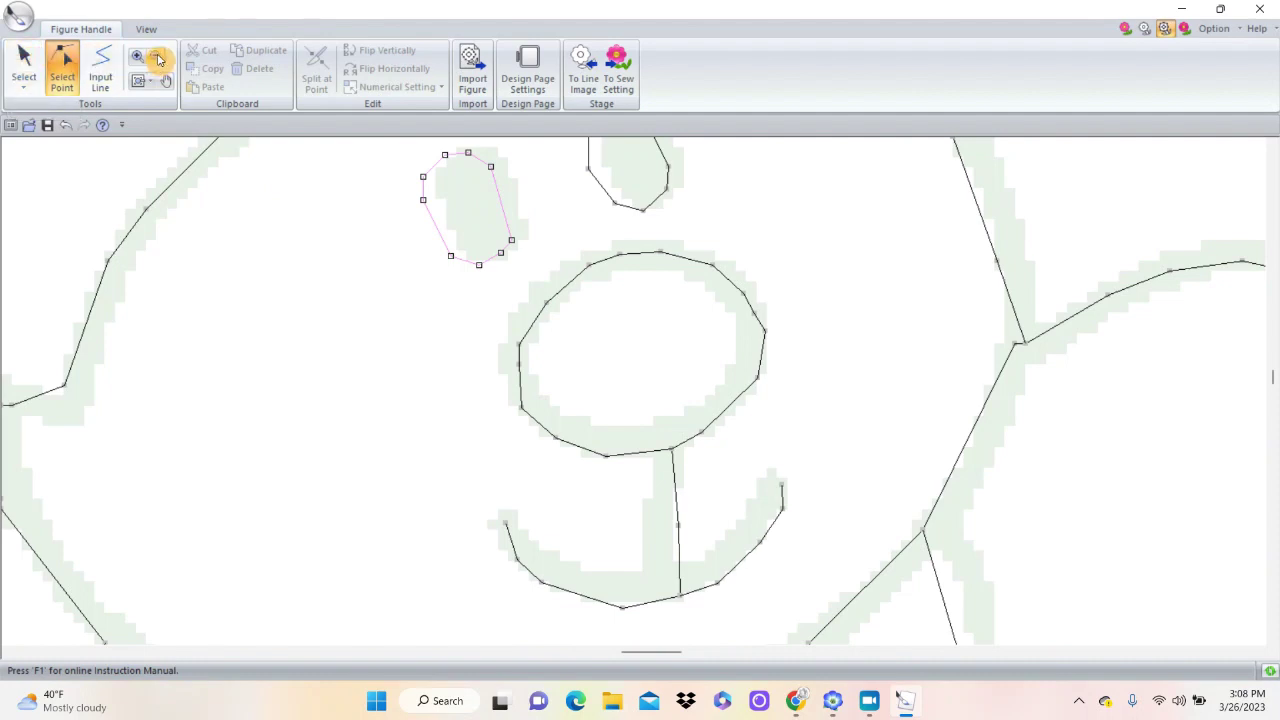
{"action": "left_click", "coordinate": [138, 82]}
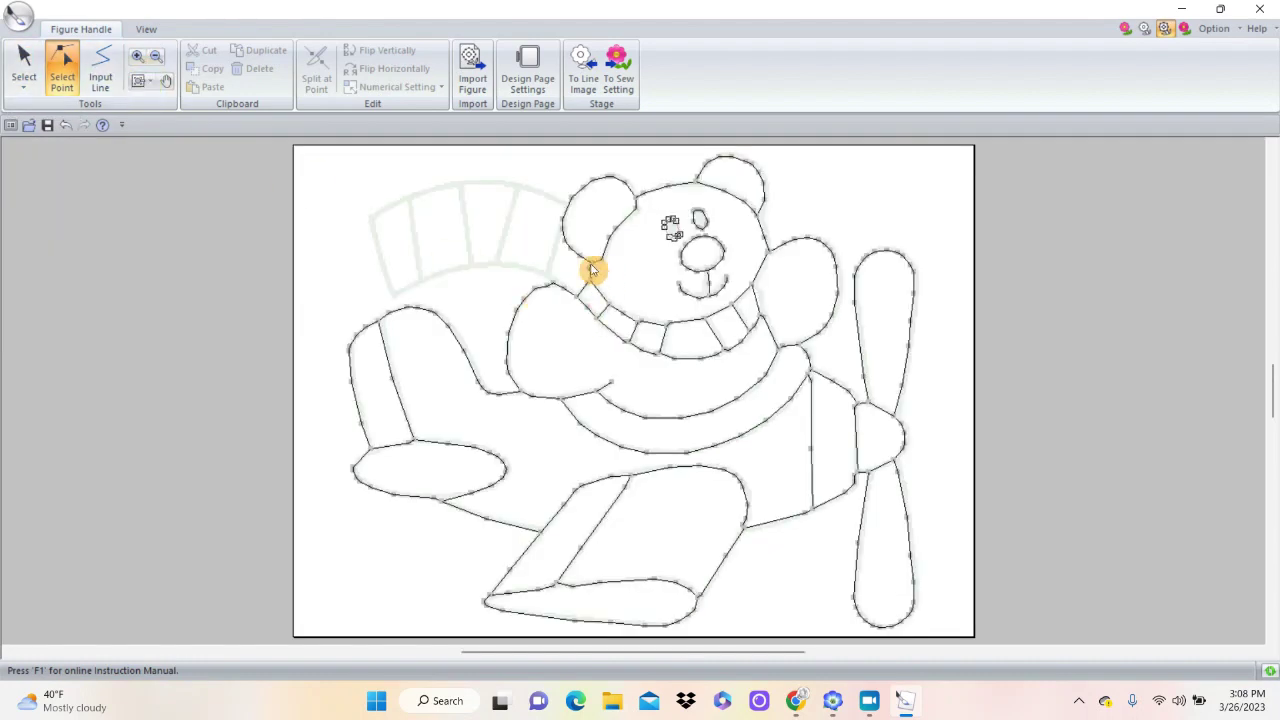
{"action": "left_click", "coordinate": [24, 66]}
{"action": "left_click", "coordinate": [671, 227]}
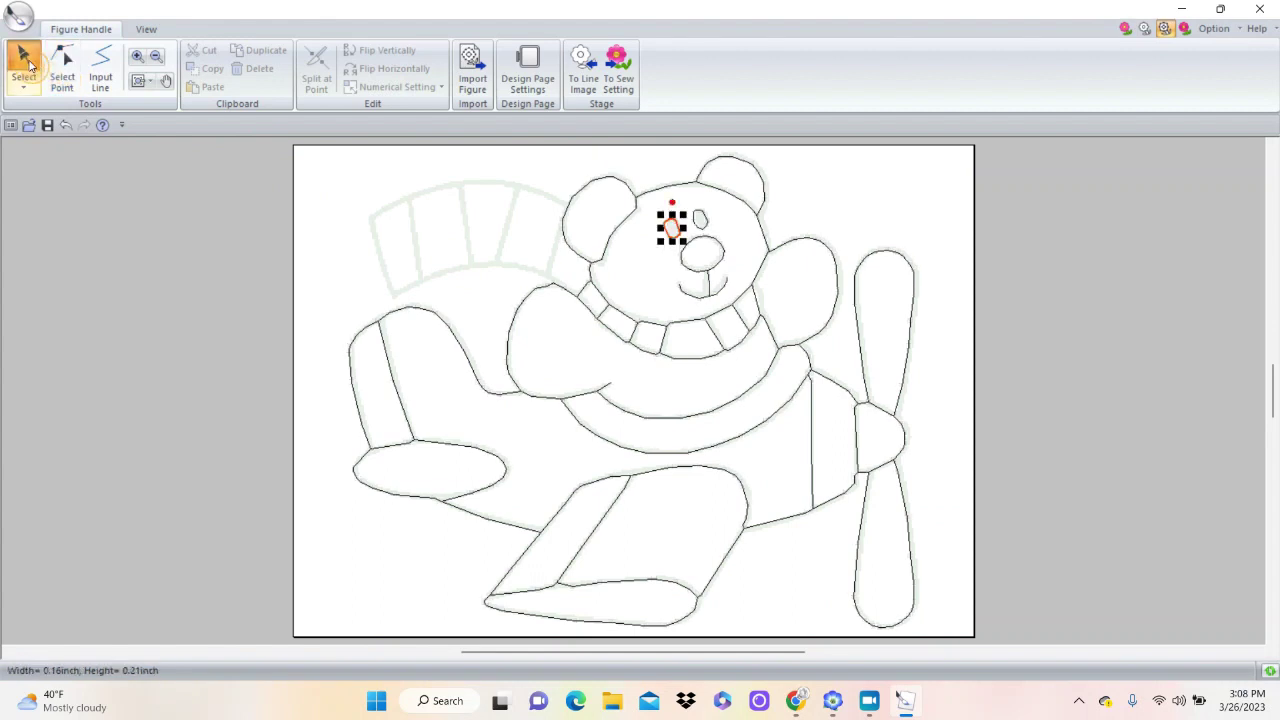
{"action": "left_click", "coordinate": [861, 231]}
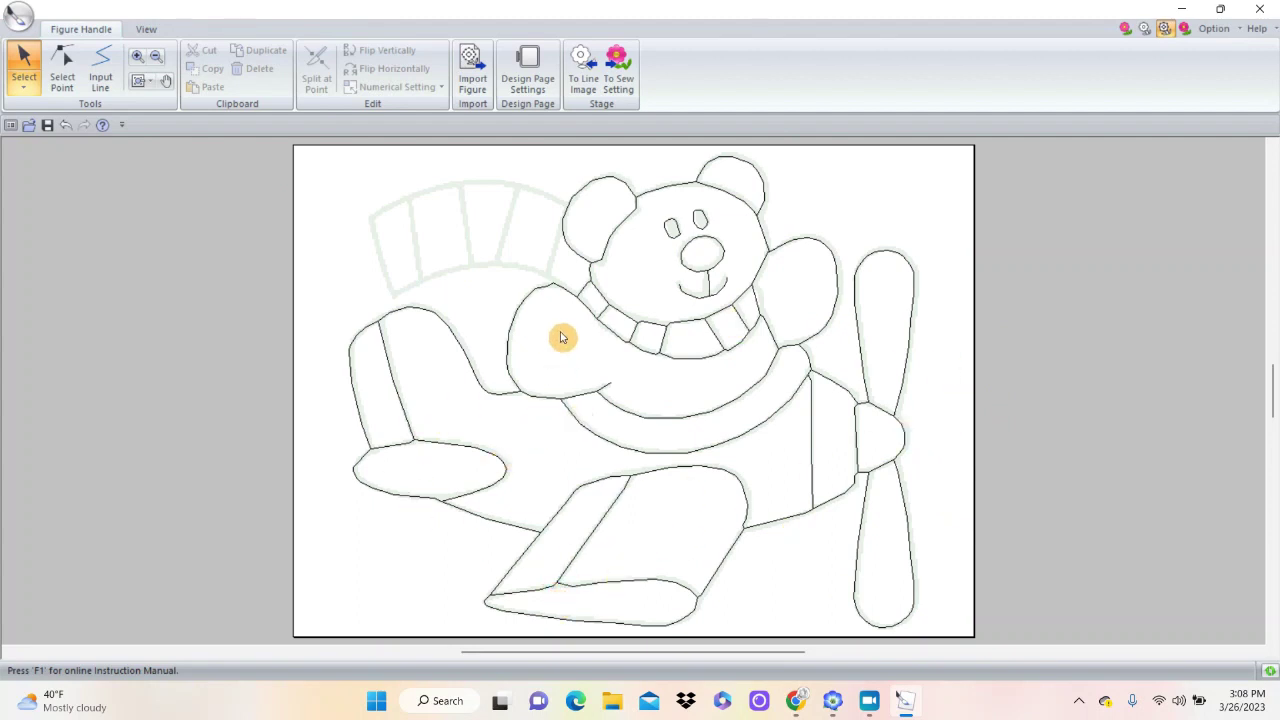
{"action": "left_click", "coordinate": [620, 62]}
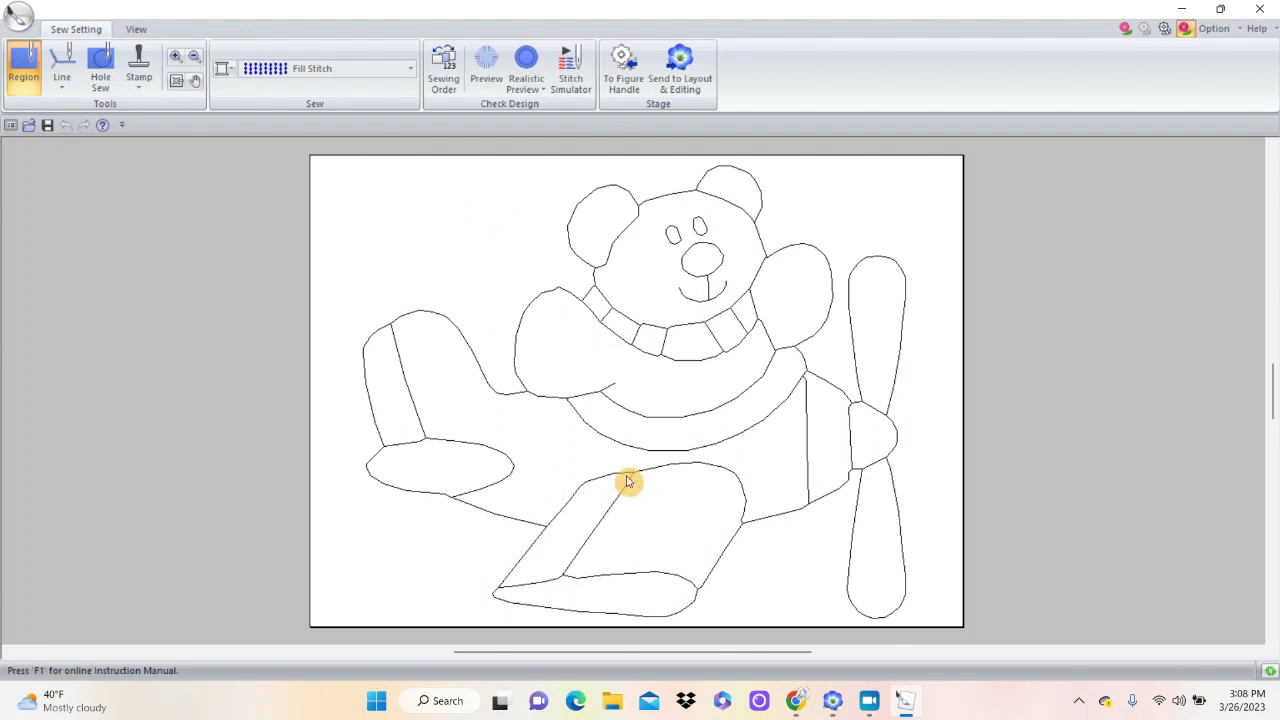
Apply black Running Stitch line sewing to the connected bear and airplane outline, the nose and mouth, and both eyes.
{"action": "left_click", "coordinate": [69, 67]}
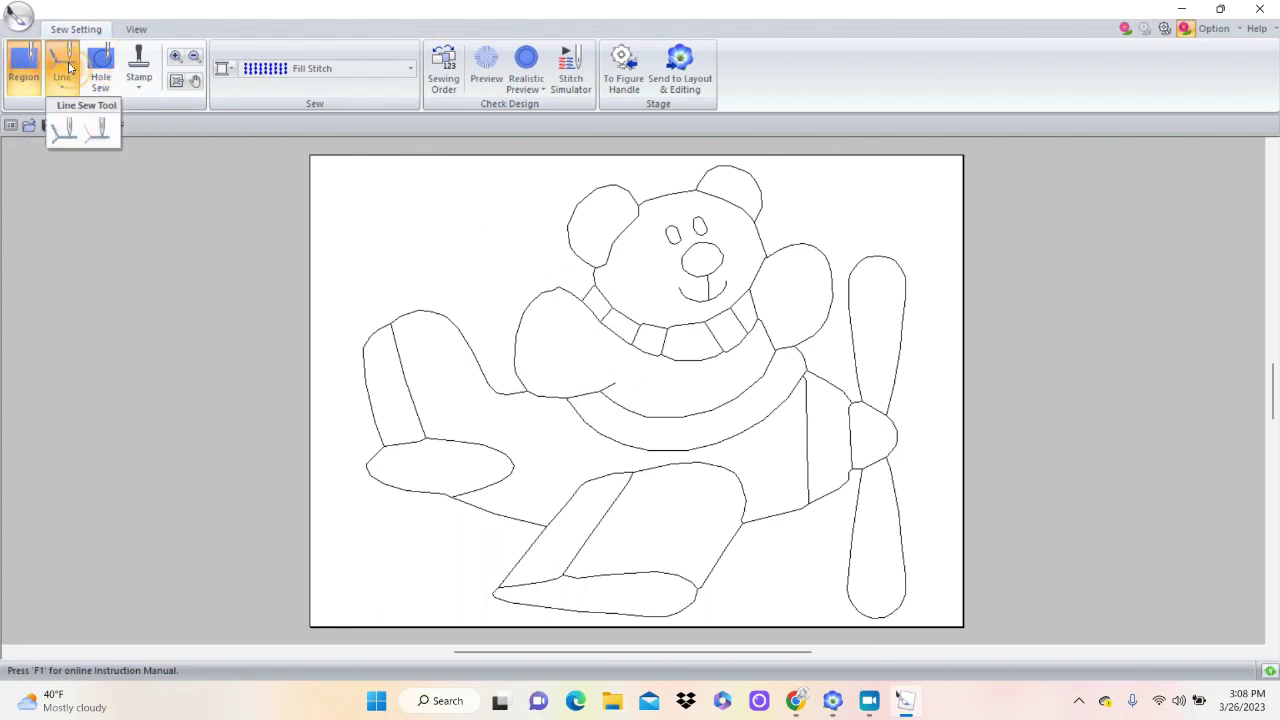
{"action": "left_click", "coordinate": [66, 134]}
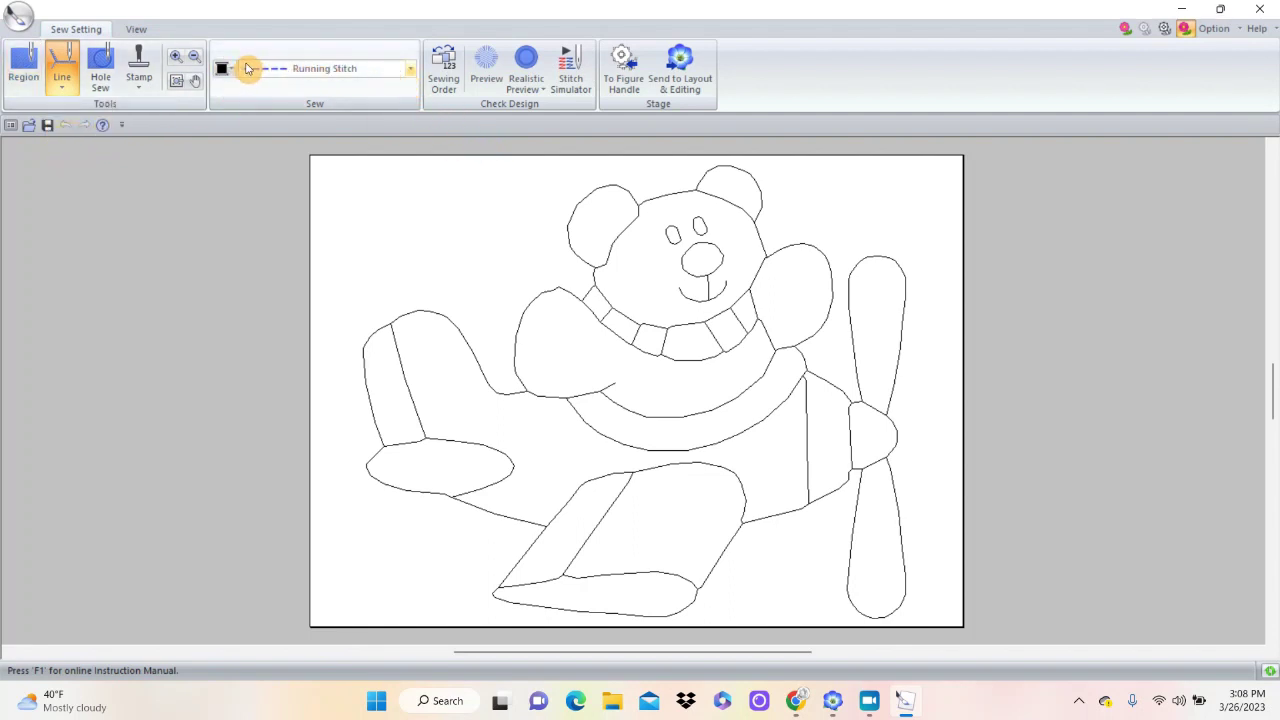
{"action": "left_click", "coordinate": [632, 202]}
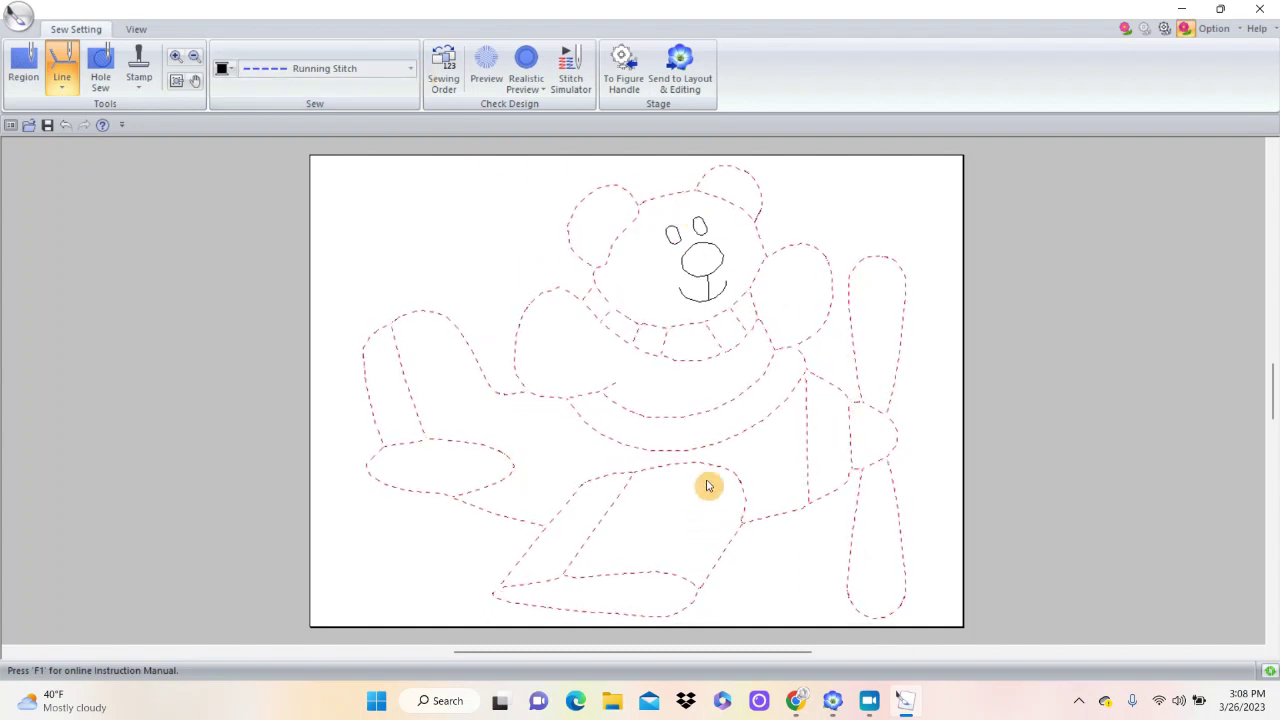
{"action": "left_click", "coordinate": [725, 262]}
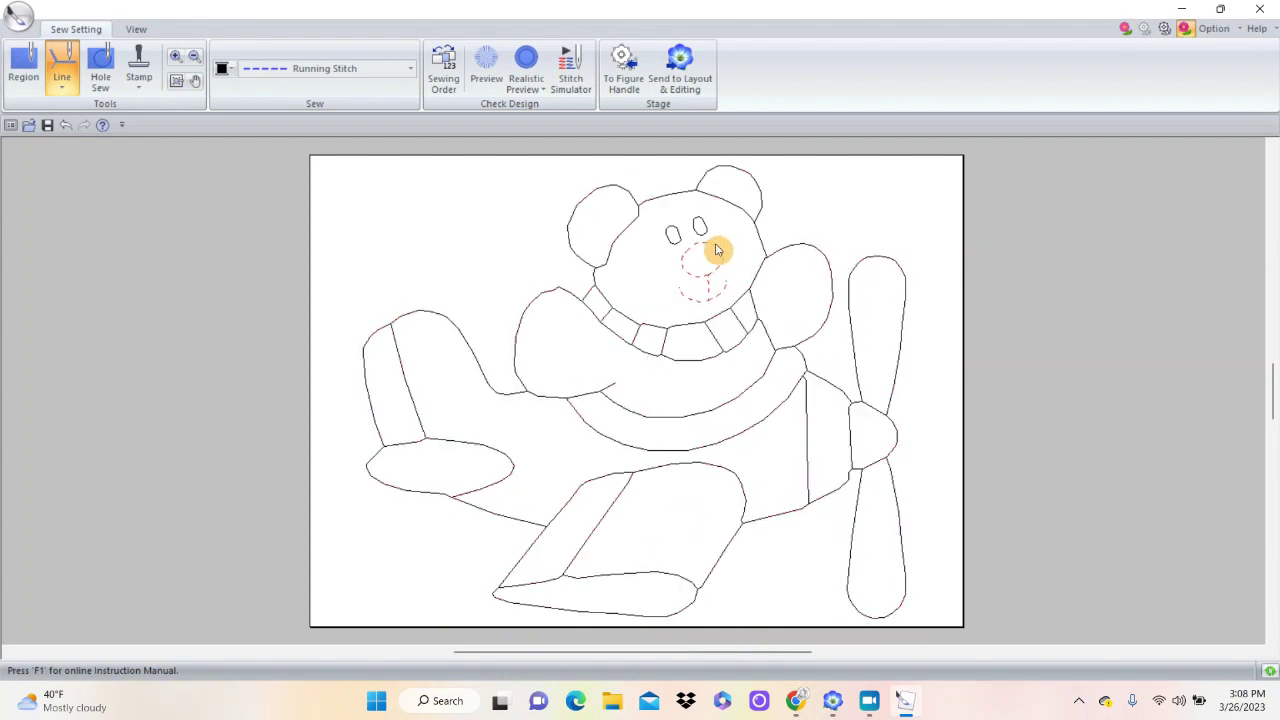
{"action": "left_click", "coordinate": [703, 229]}
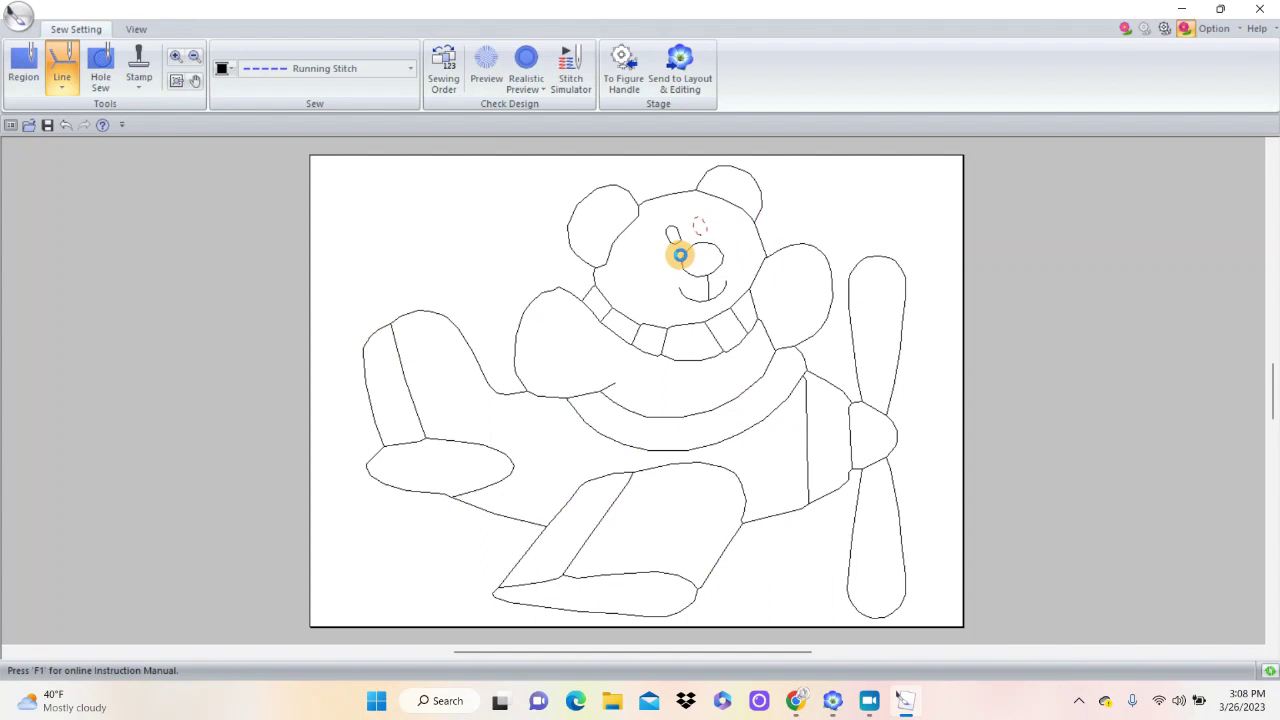
{"action": "left_click", "coordinate": [680, 248]}
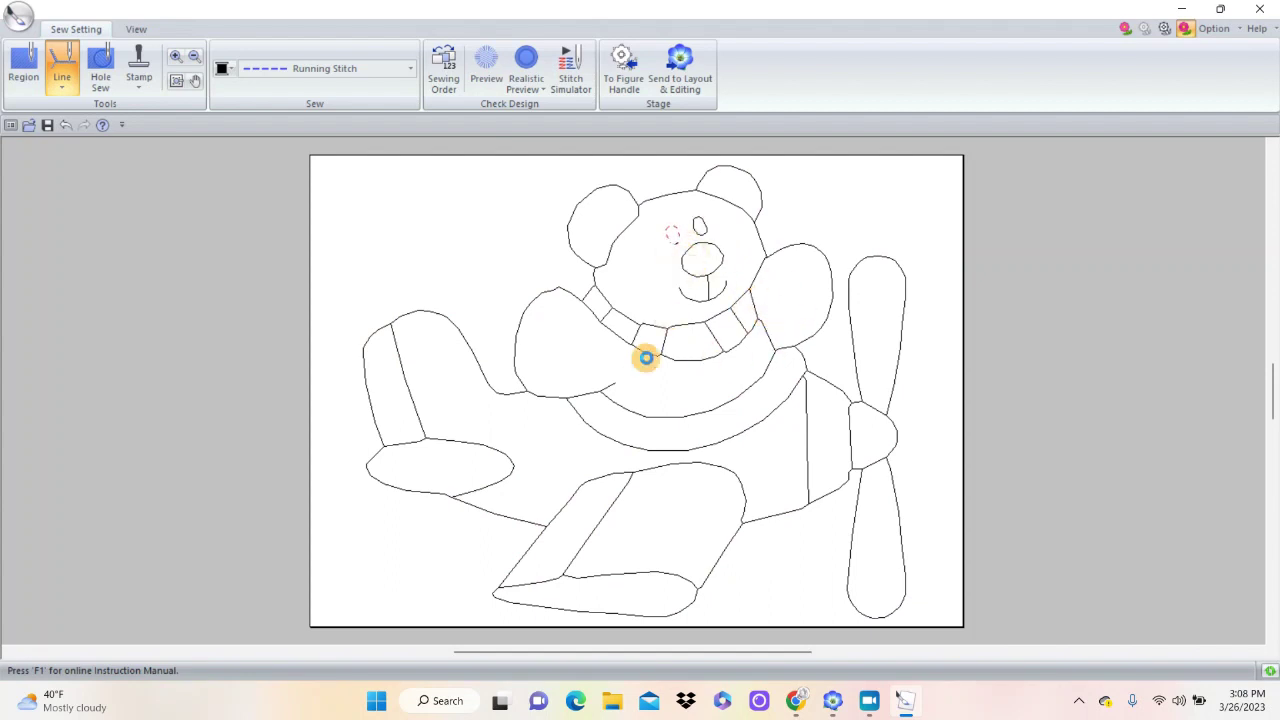
{"action": "left_click", "coordinate": [613, 297]}
{"action": "left_click", "coordinate": [440, 234]}
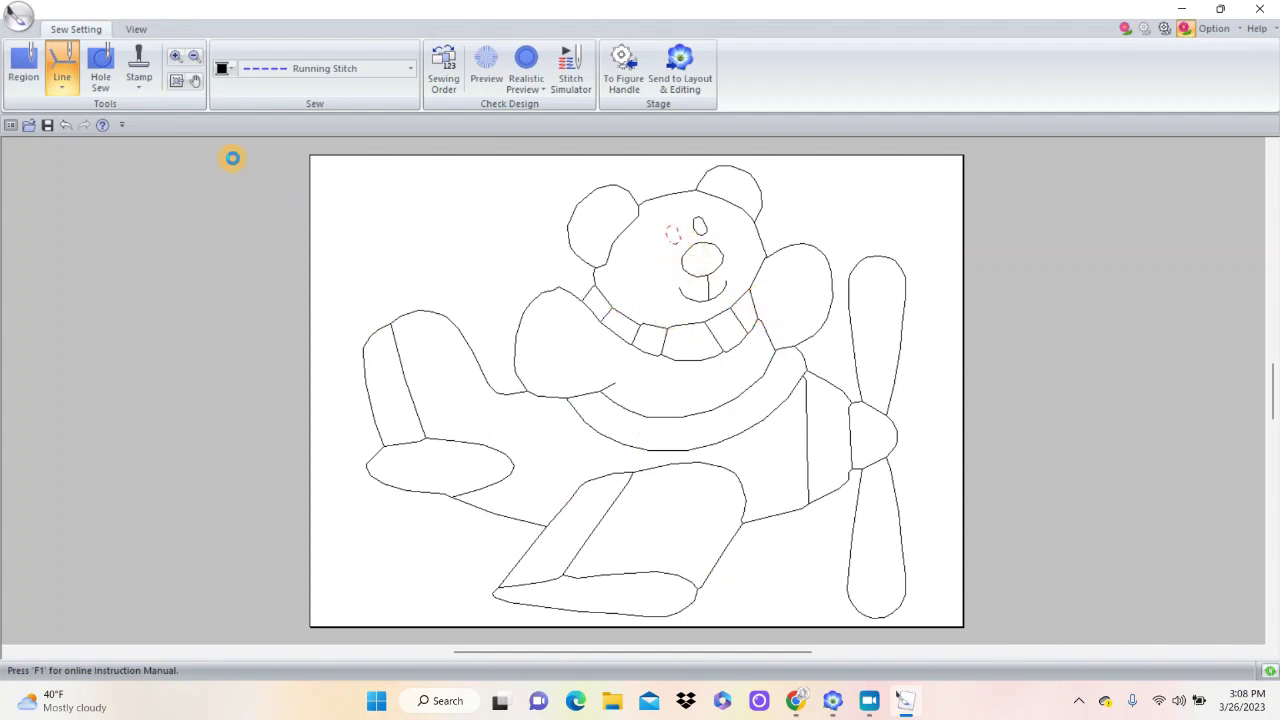
Switch to the Region sewing tool with Fill Stitch and look over the Brother Embroidery thread colours.
{"action": "left_click", "coordinate": [20, 66]}
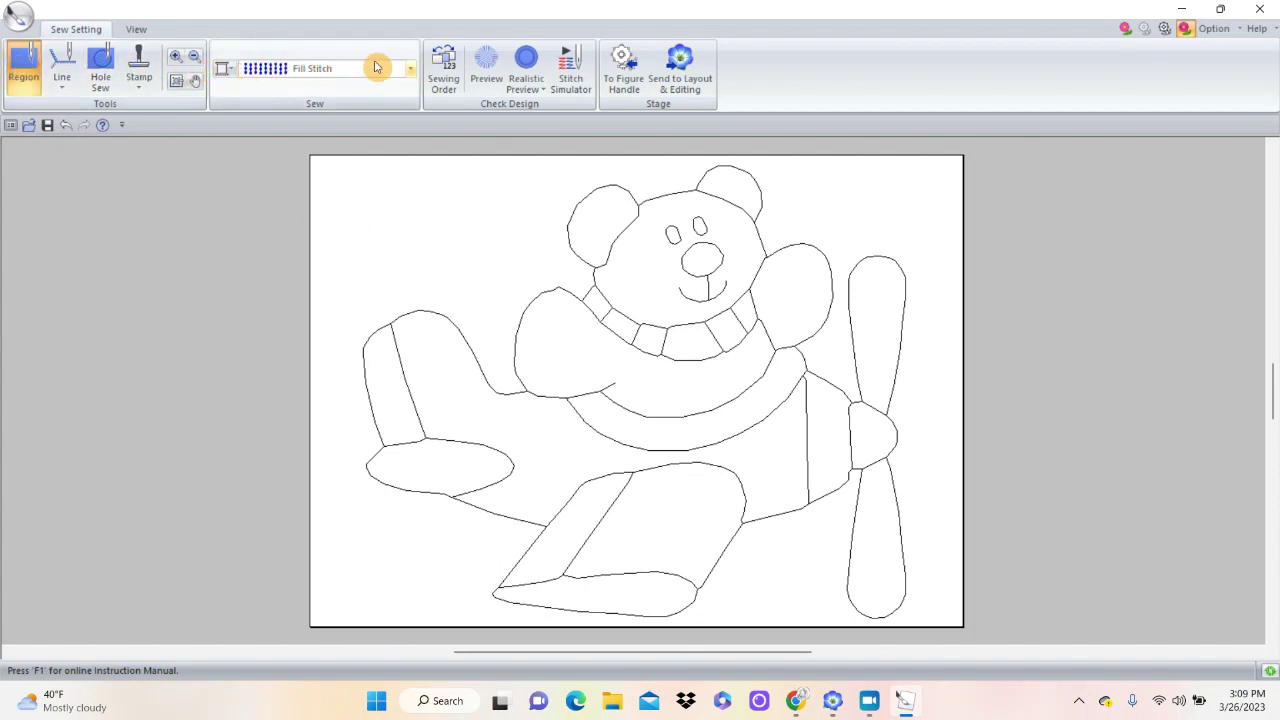
{"action": "left_click", "coordinate": [221, 69]}
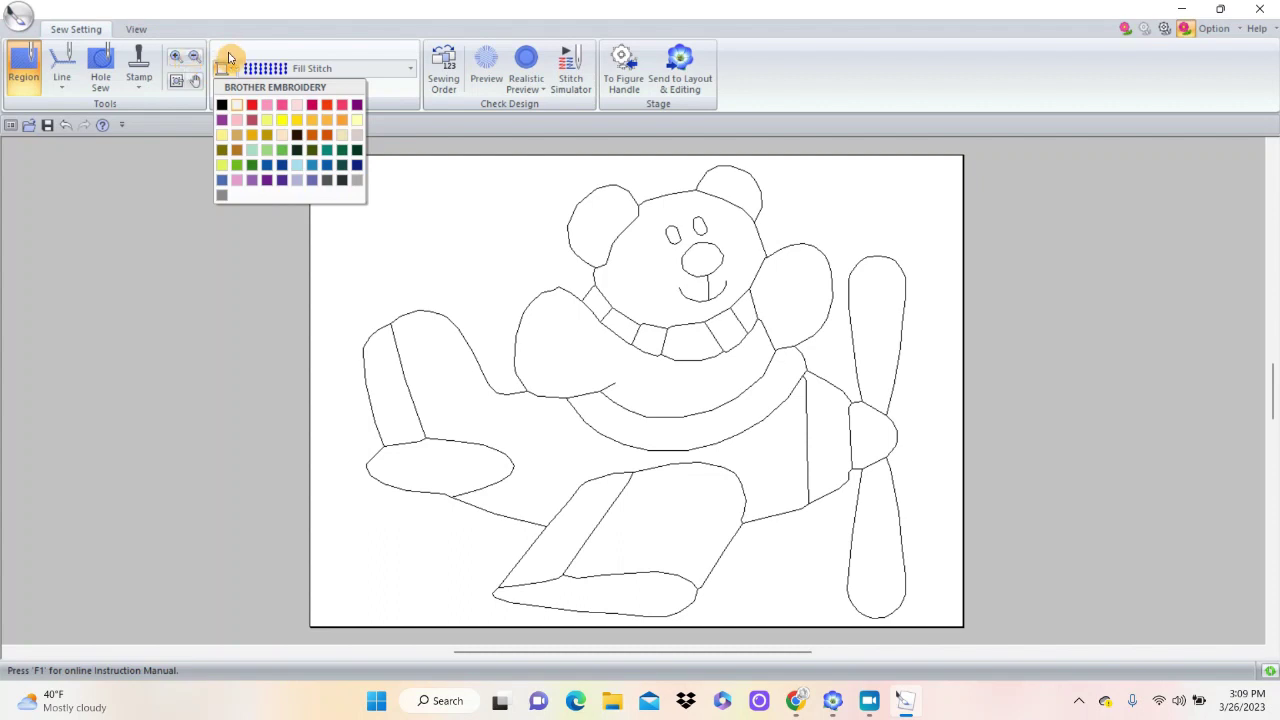
{"action": "left_click", "coordinate": [131, 31]}
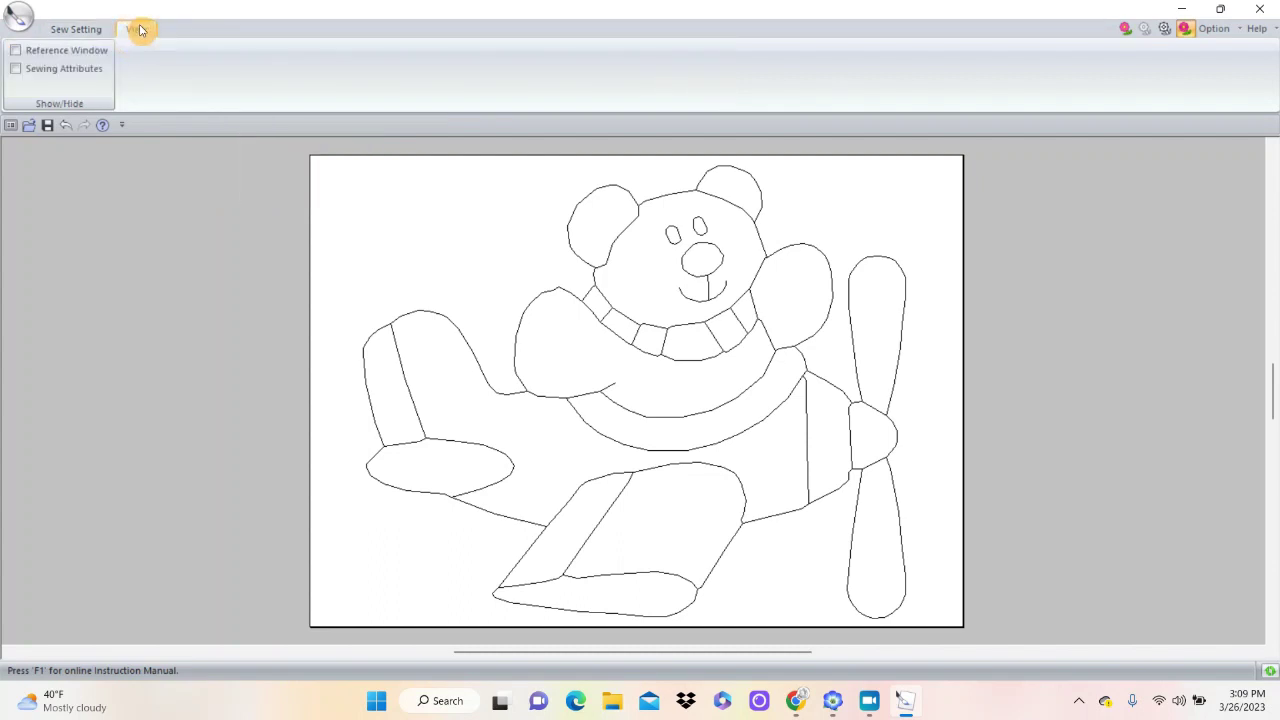
{"action": "left_click", "coordinate": [87, 29]}
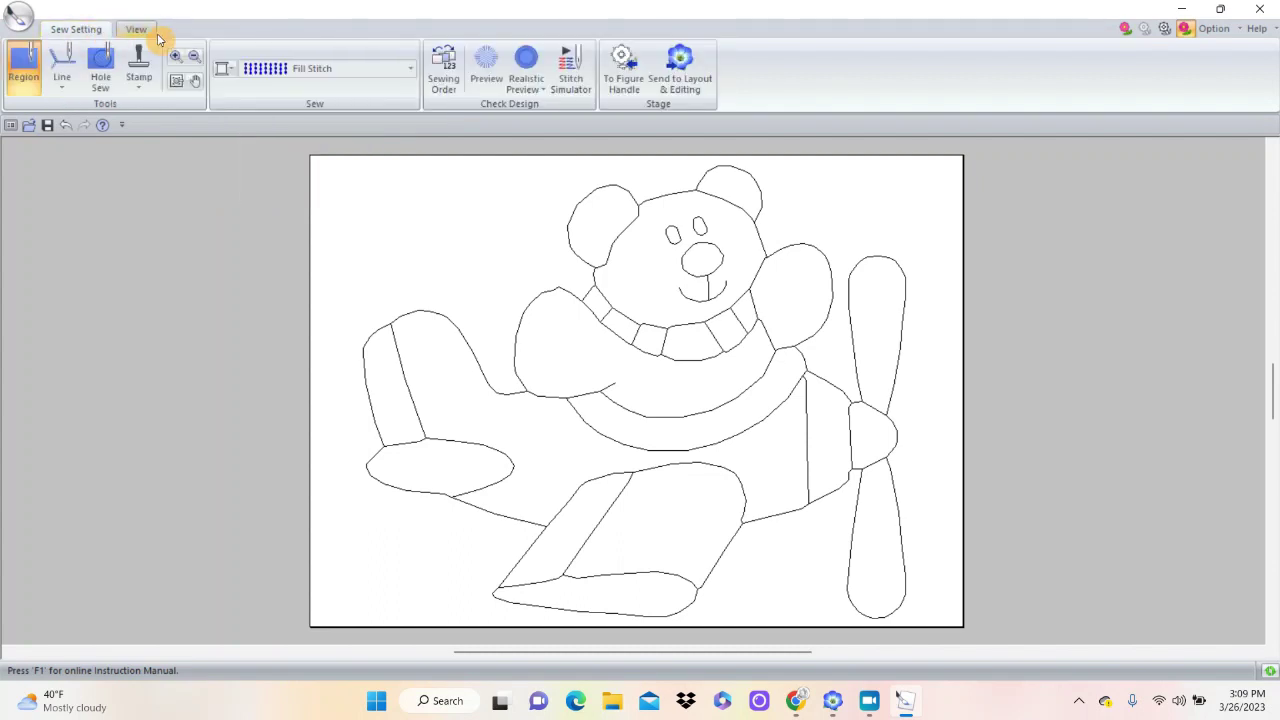
{"action": "left_click", "coordinate": [222, 70]}
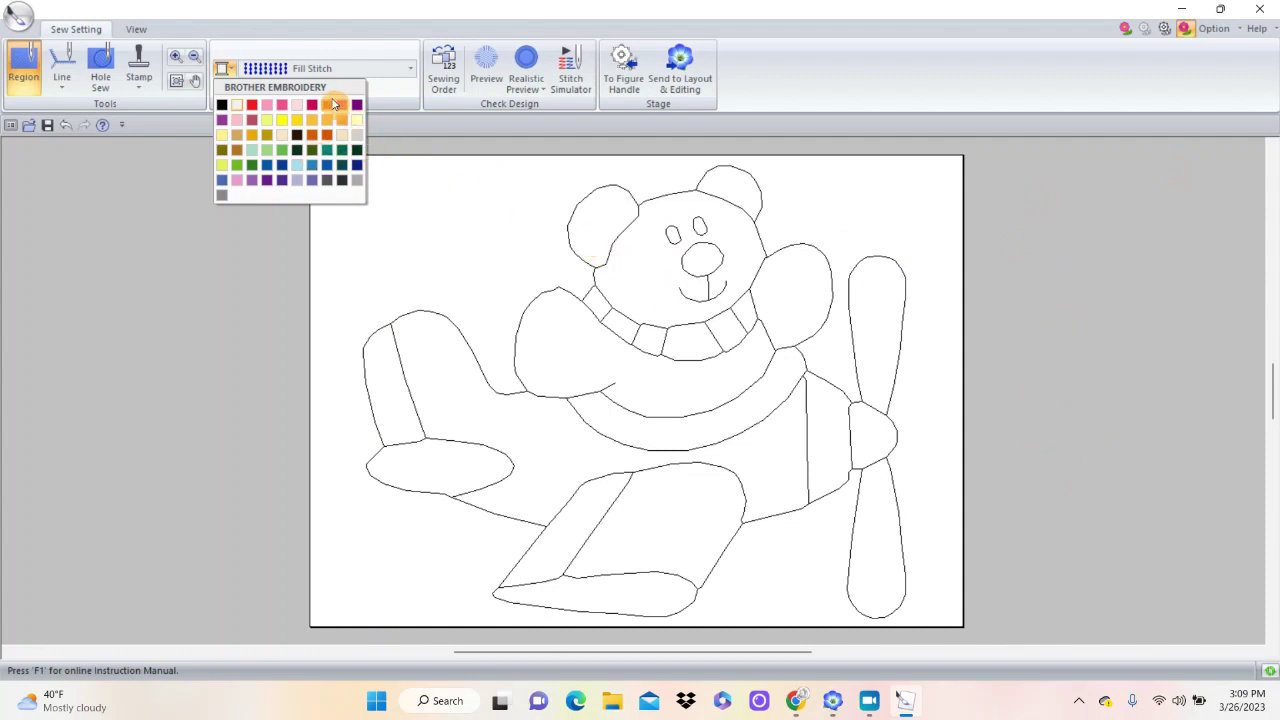
Display the Sewing Attributes for region sewing, and briefly show and hide the Reference Window.
{"action": "left_click", "coordinate": [135, 29]}
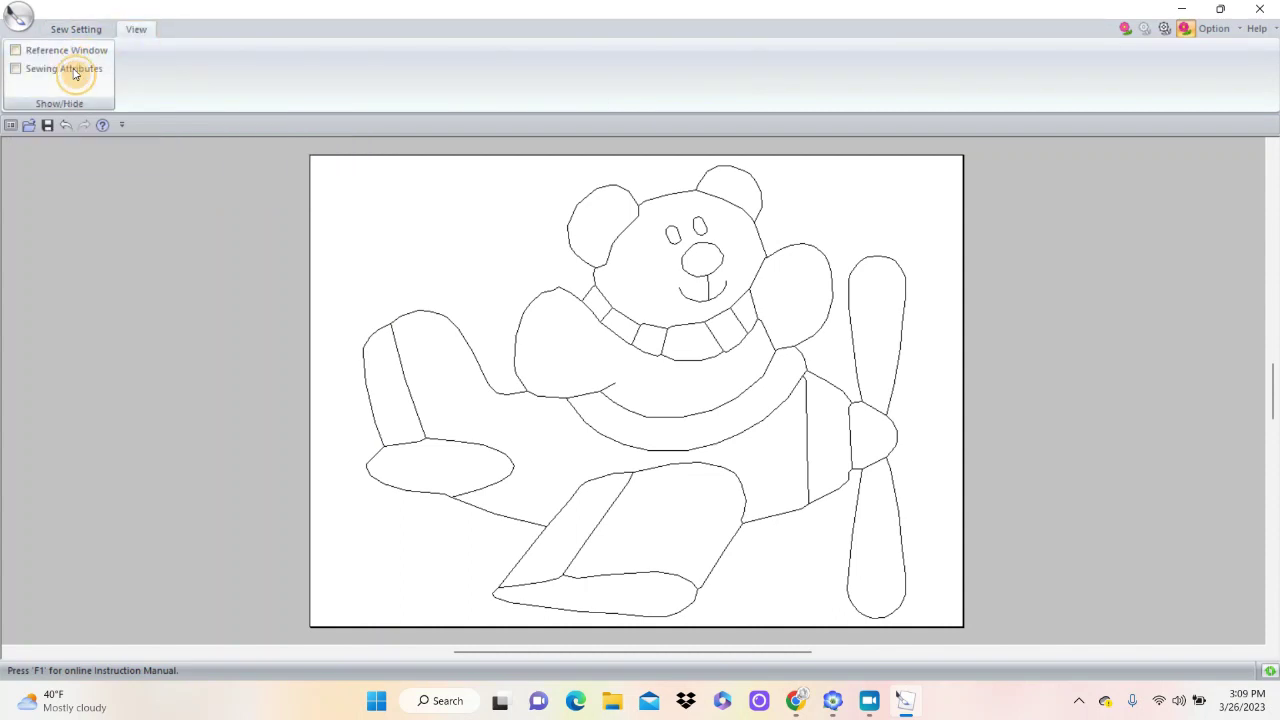
{"action": "left_click", "coordinate": [74, 72]}
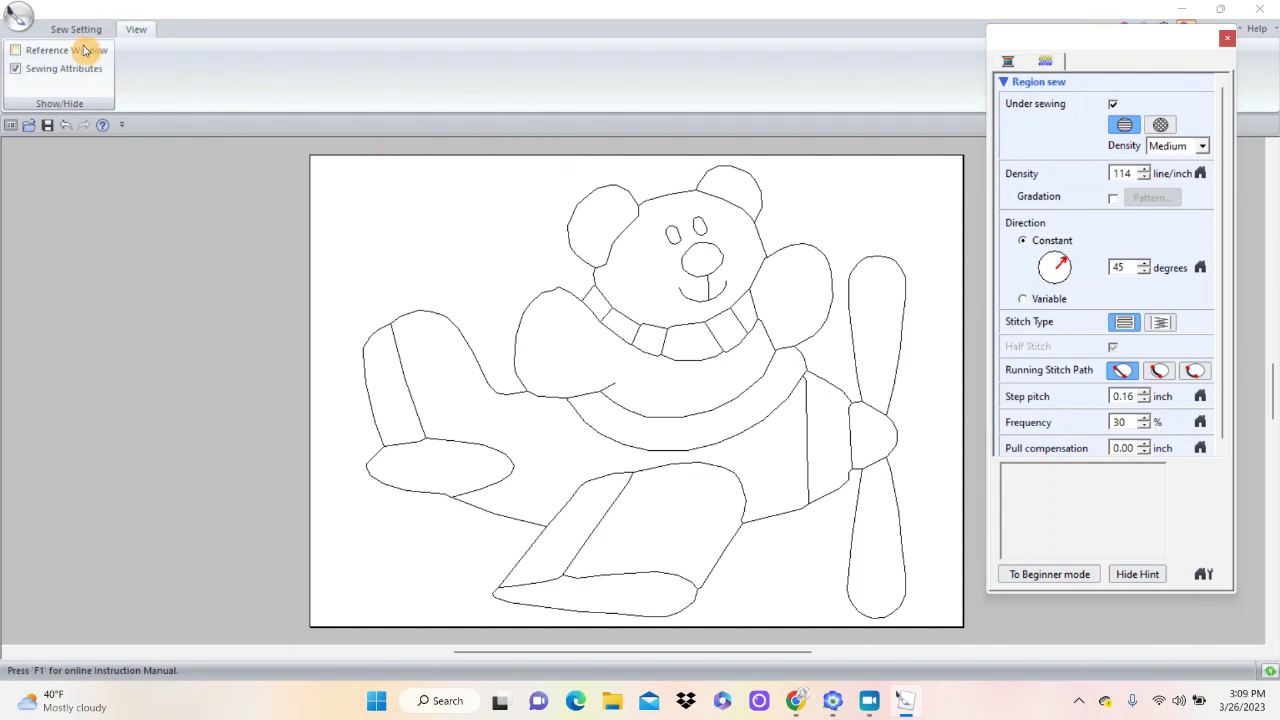
{"action": "left_click", "coordinate": [86, 52]}
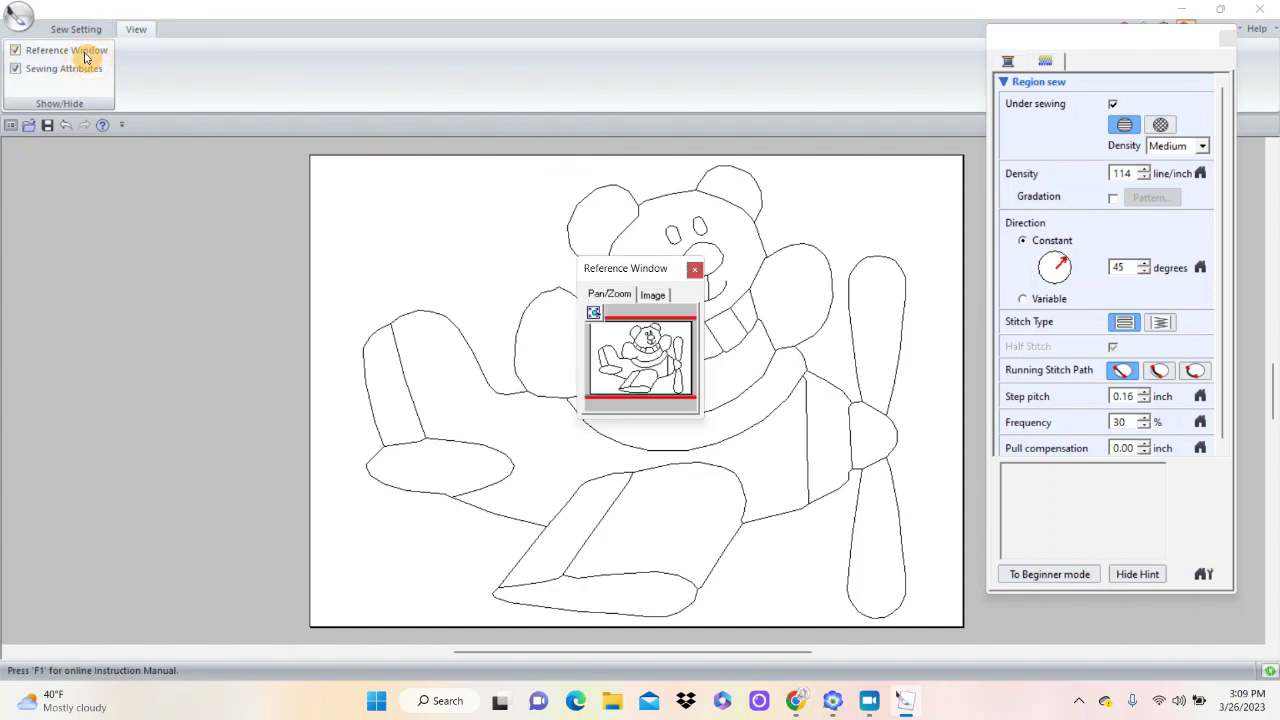
{"action": "left_click", "coordinate": [90, 57]}
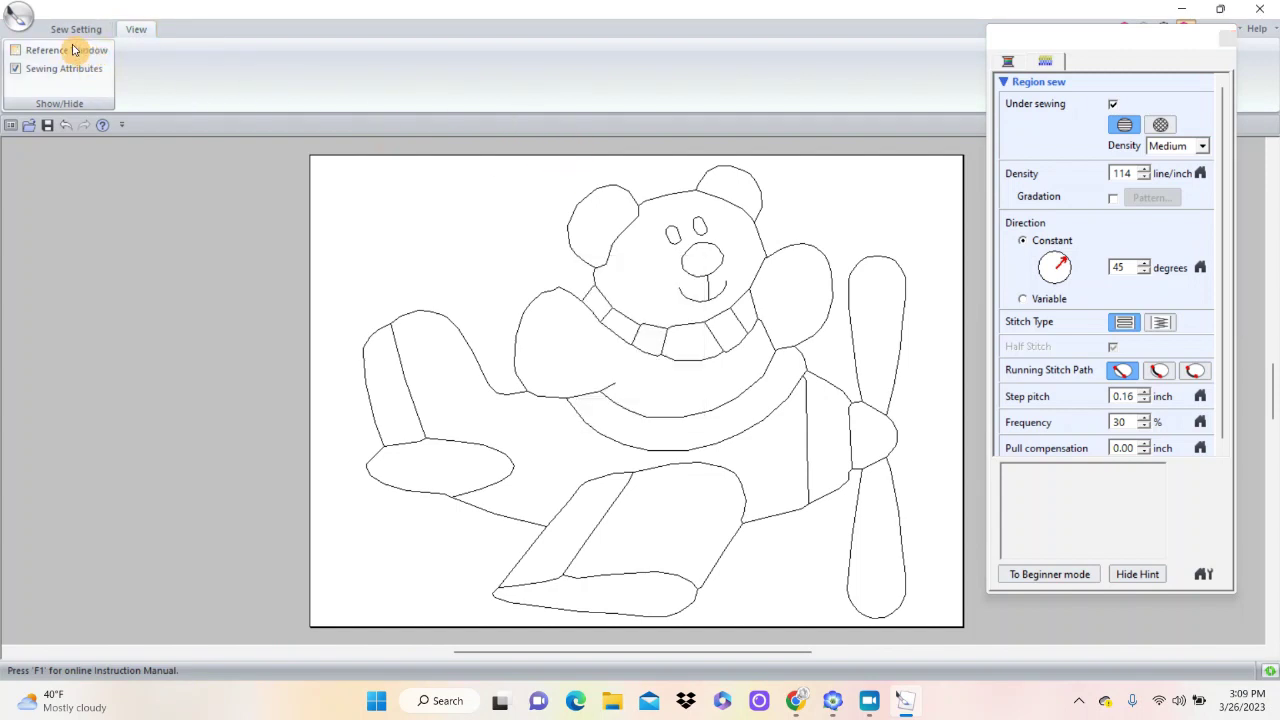
Return to the sewing settings, glance over the region thread colours, and display the thread chart in the Sewing Attributes.
{"action": "left_click", "coordinate": [78, 28]}
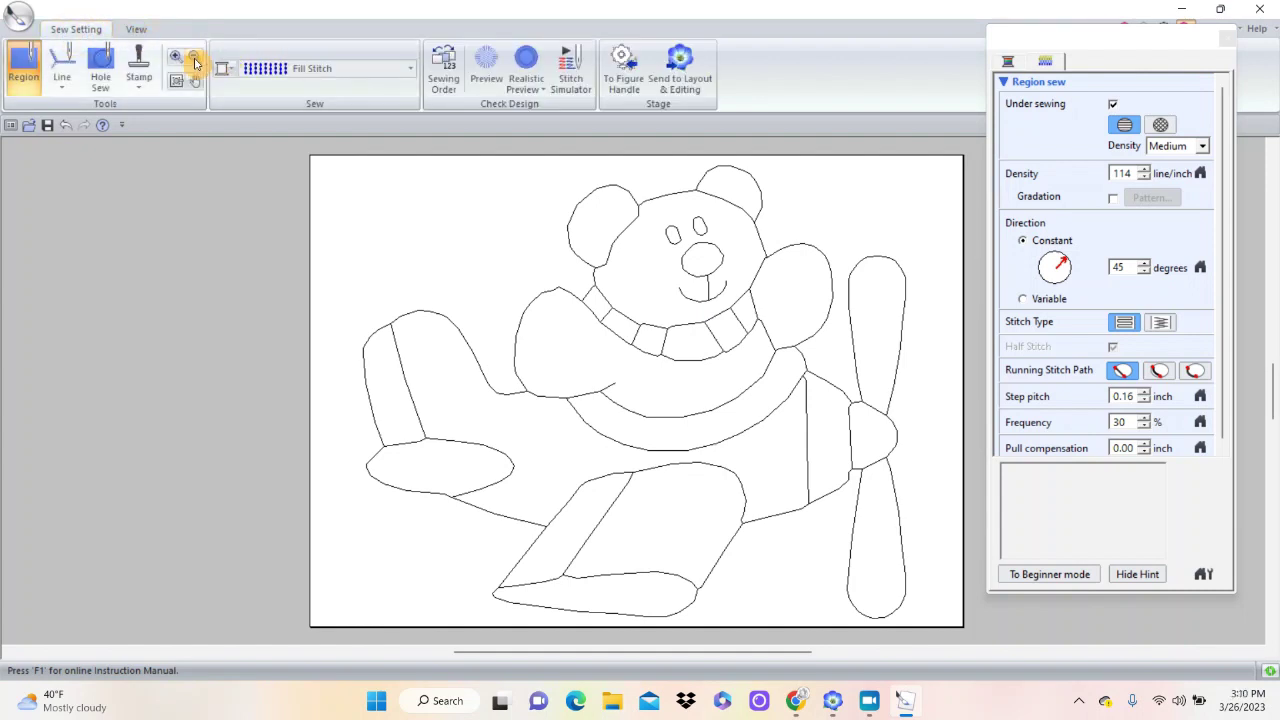
{"action": "left_click", "coordinate": [226, 68]}
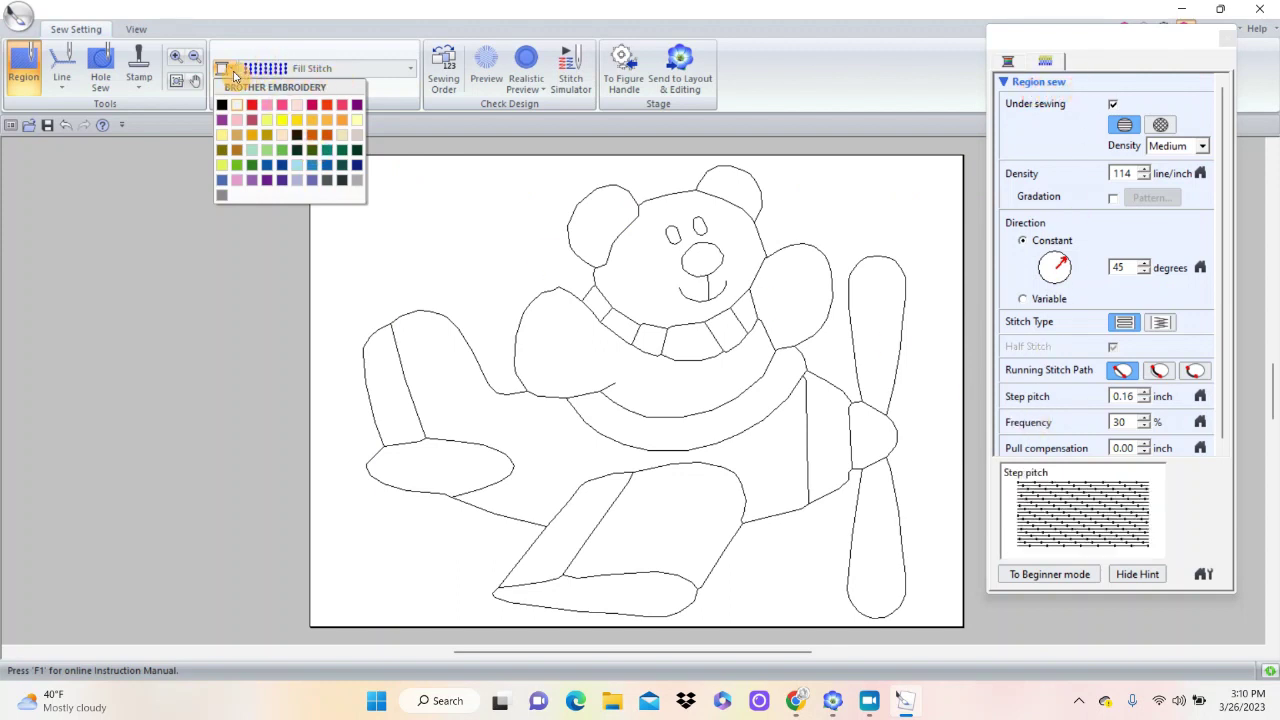
{"action": "left_click", "coordinate": [163, 210]}
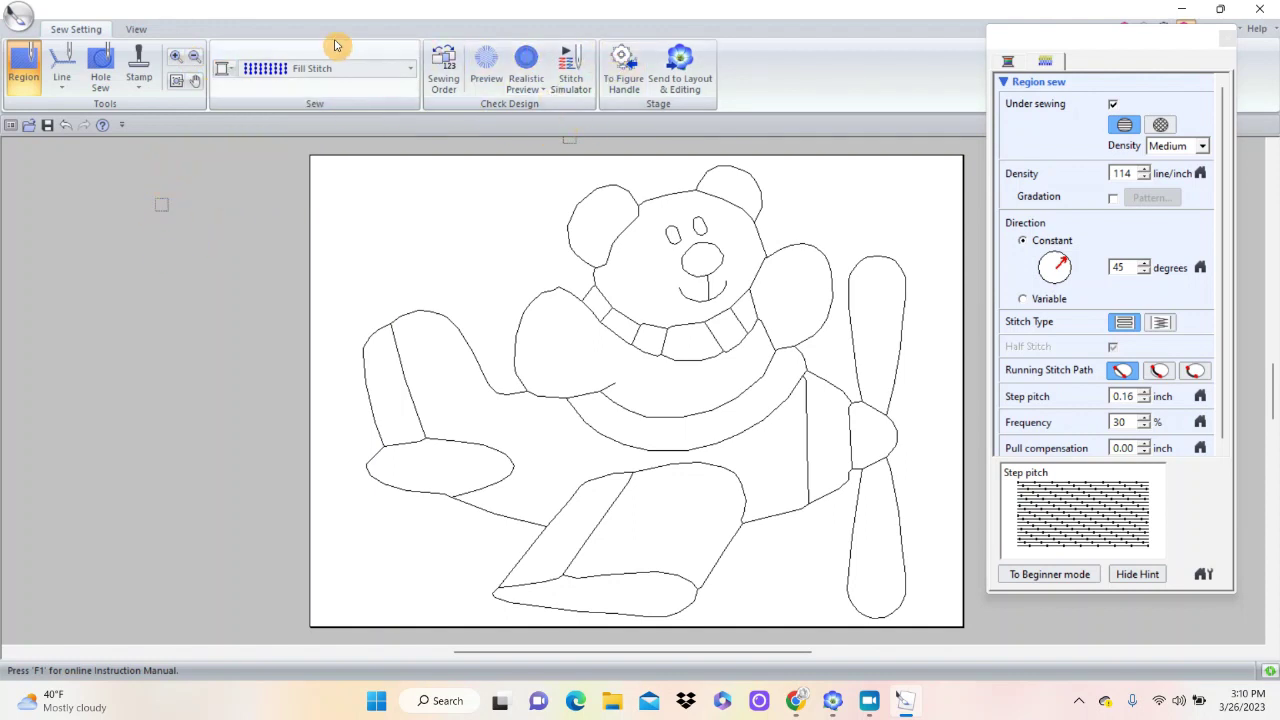
{"action": "left_click", "coordinate": [654, 285]}
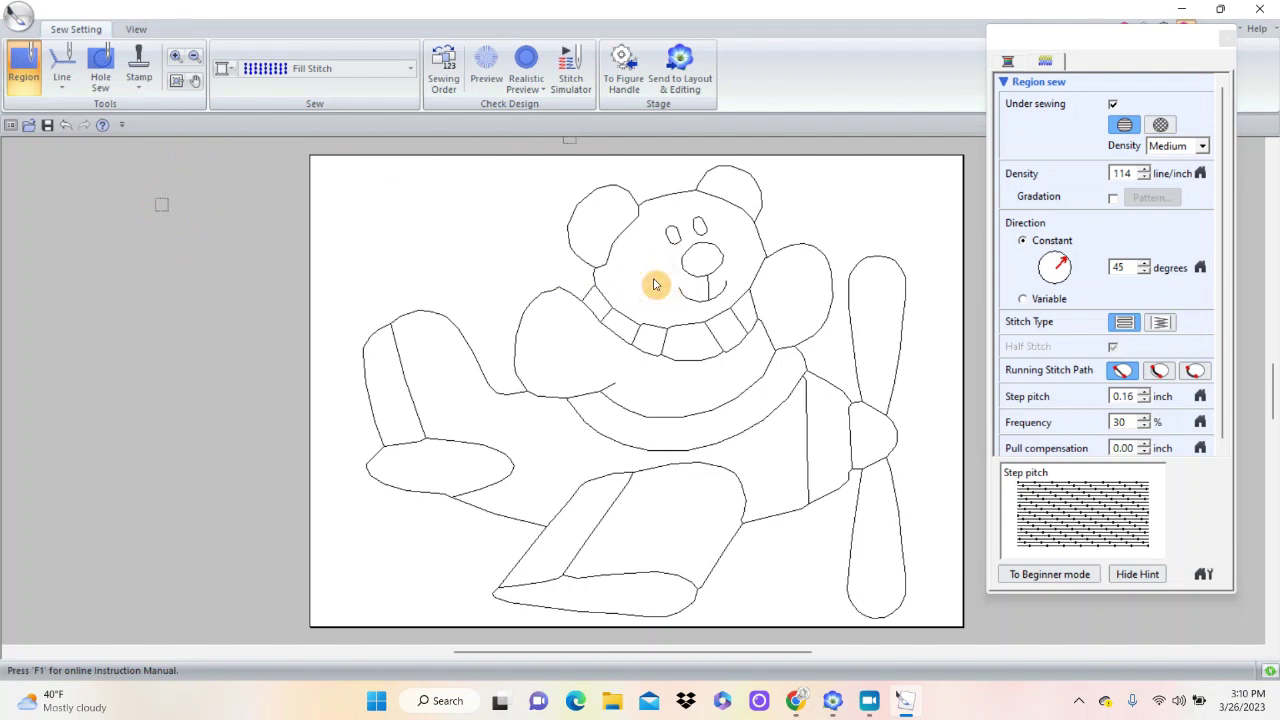
{"action": "left_click", "coordinate": [1009, 63]}
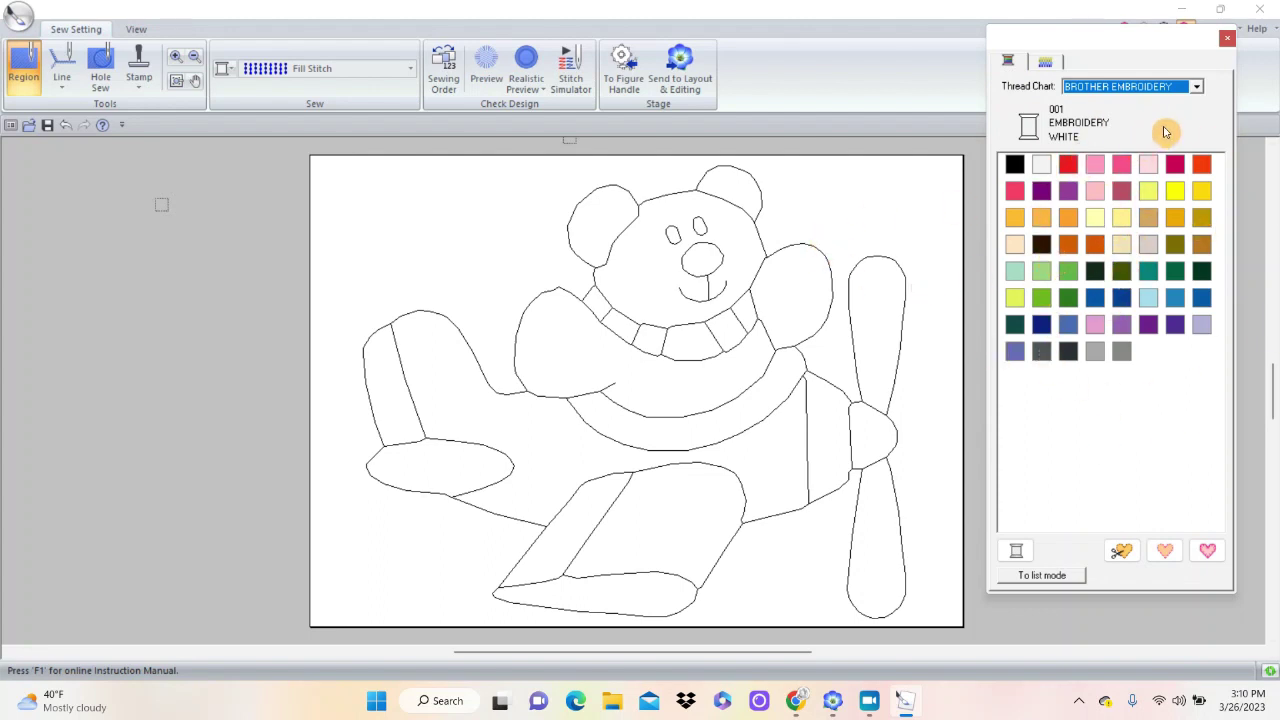
Switch the thread chart to Floriani, look through its colours, and return to the BROTHER EMBROIDERY chart.
{"action": "left_click", "coordinate": [1202, 91]}
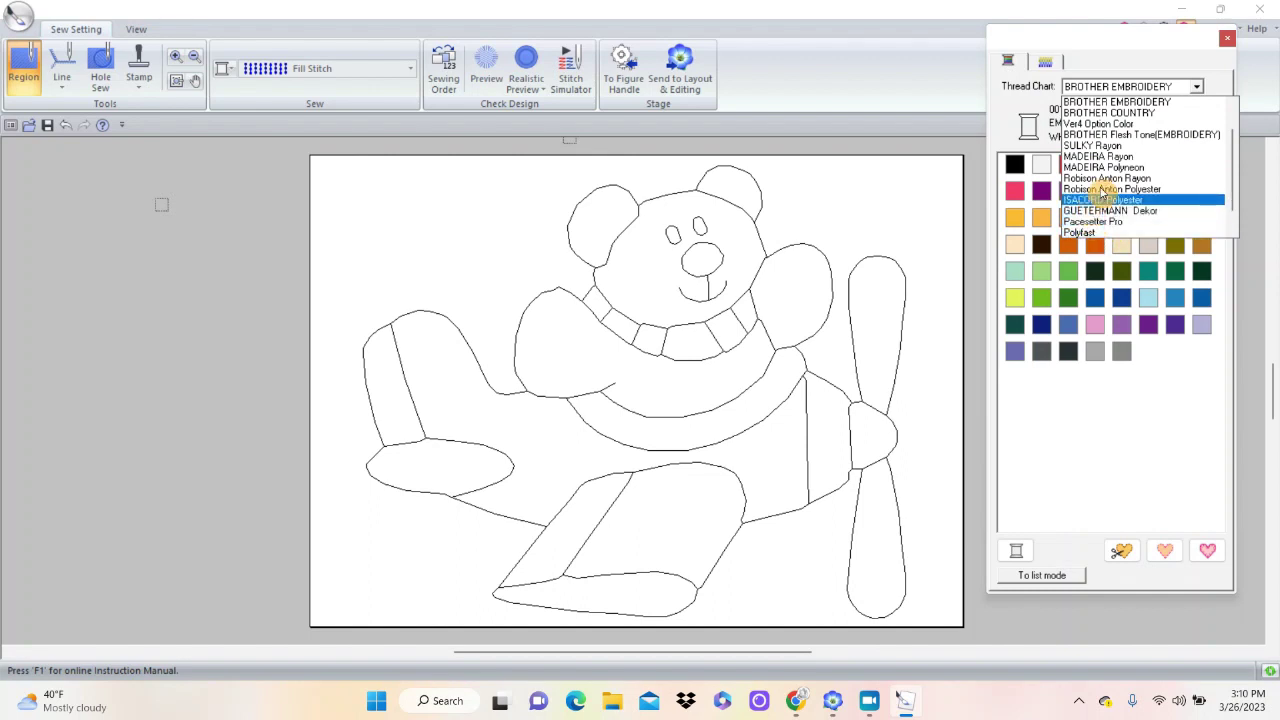
{"action": "left_click_drag", "start_coordinate": [1235, 149], "coordinate": [1230, 184]}
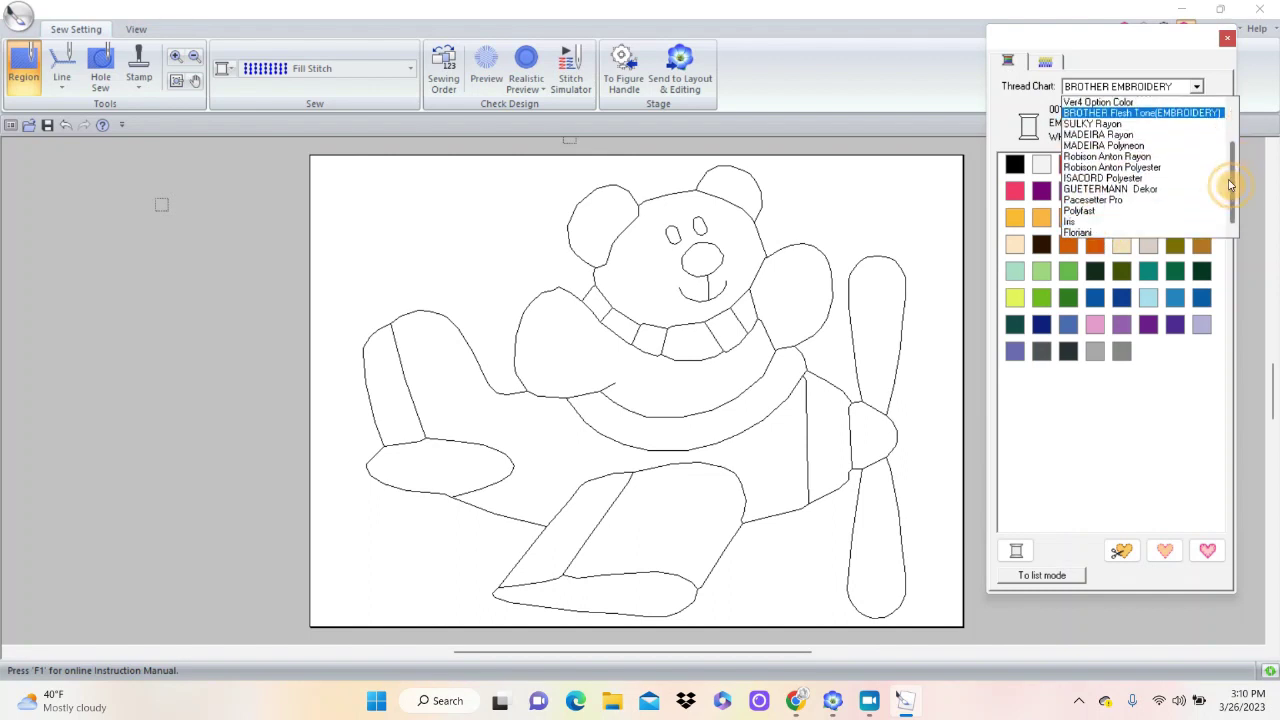
{"action": "left_click", "coordinate": [1080, 231]}
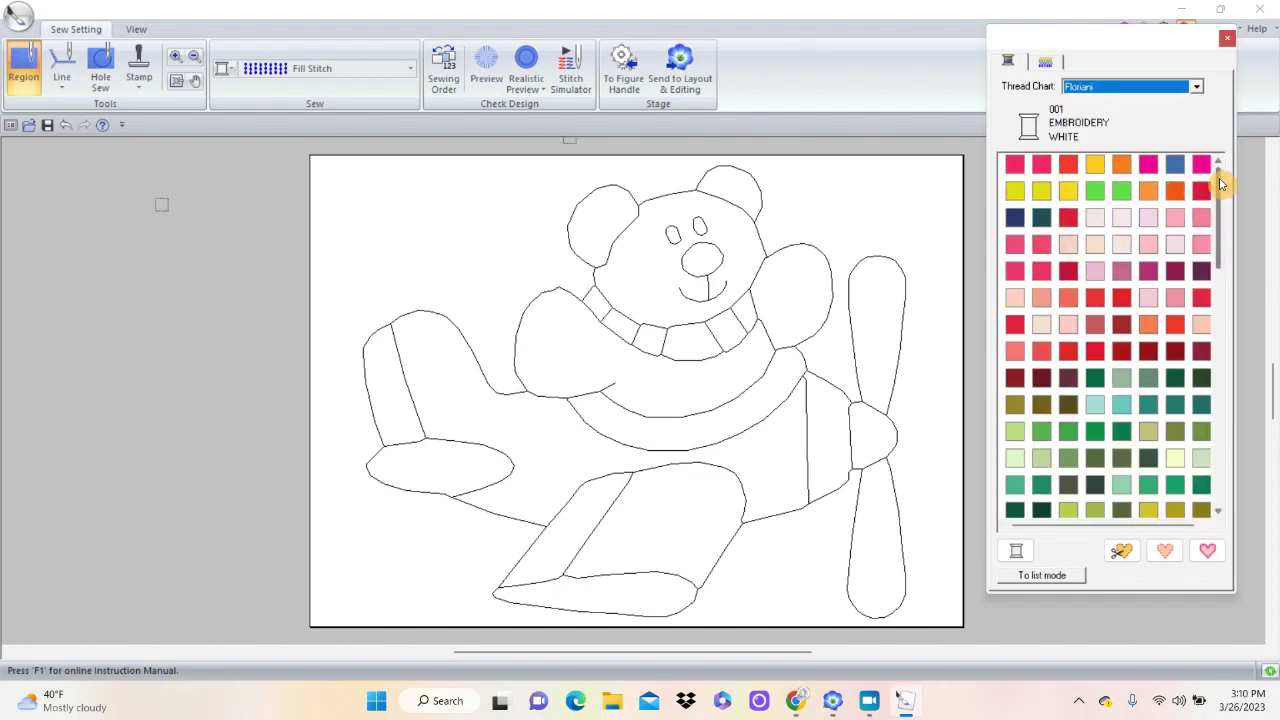
{"action": "mouse_move", "coordinate": [1218, 180]}
{"action": "left_mouse_down"}
{"action": "mouse_move", "coordinate": [1218, 497]}
{"action": "mouse_move", "coordinate": [1220, 165]}
{"action": "left_mouse_up"}
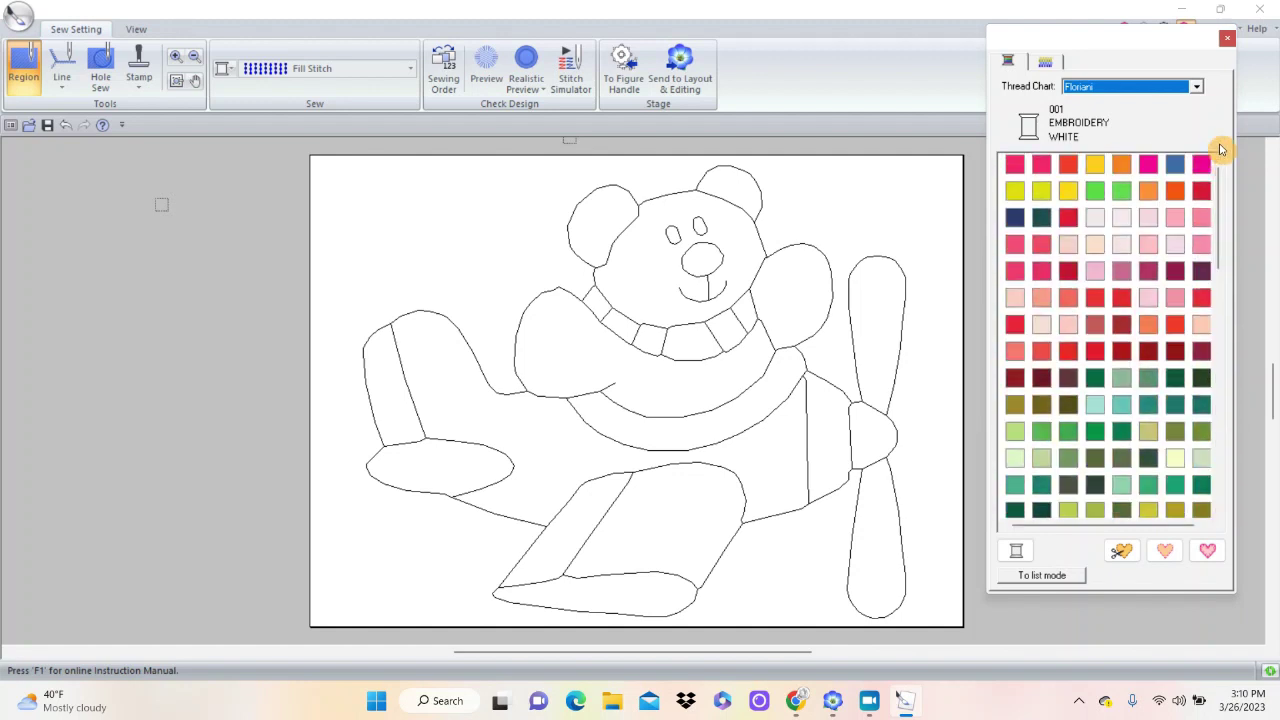
{"action": "left_click", "coordinate": [1197, 91]}
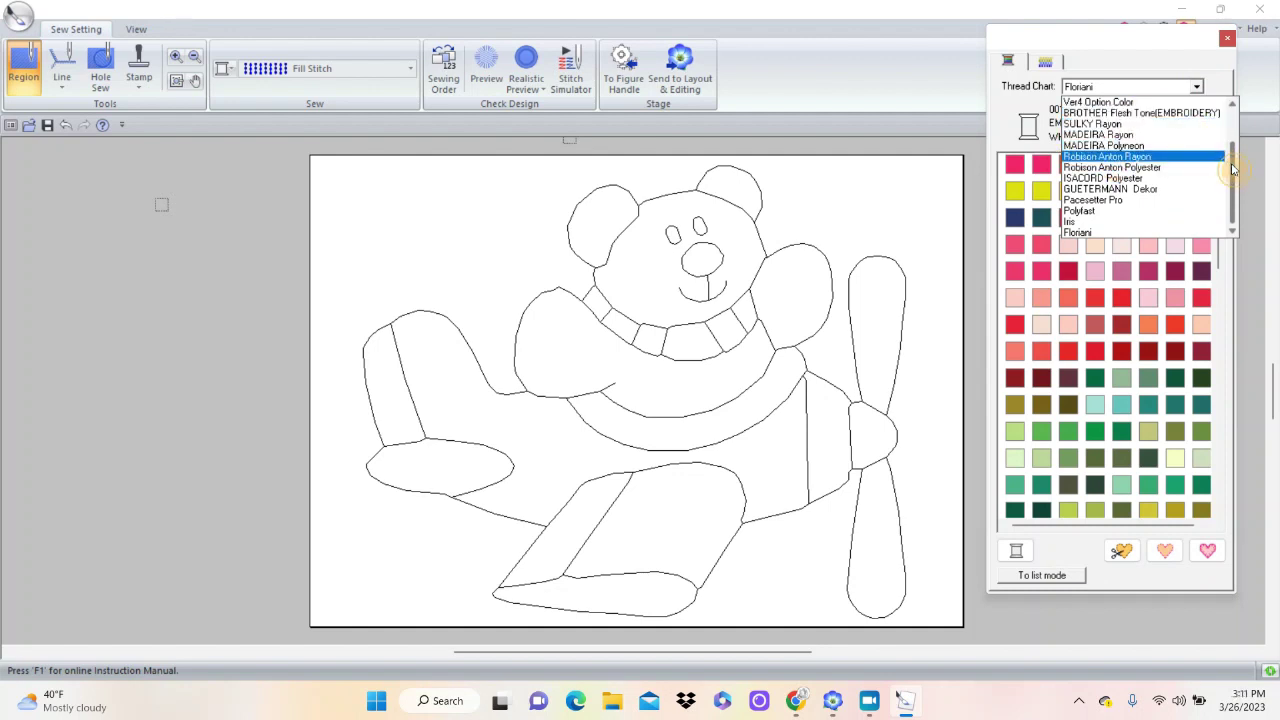
{"action": "left_click_drag", "start_coordinate": [1233, 170], "coordinate": [1237, 106]}
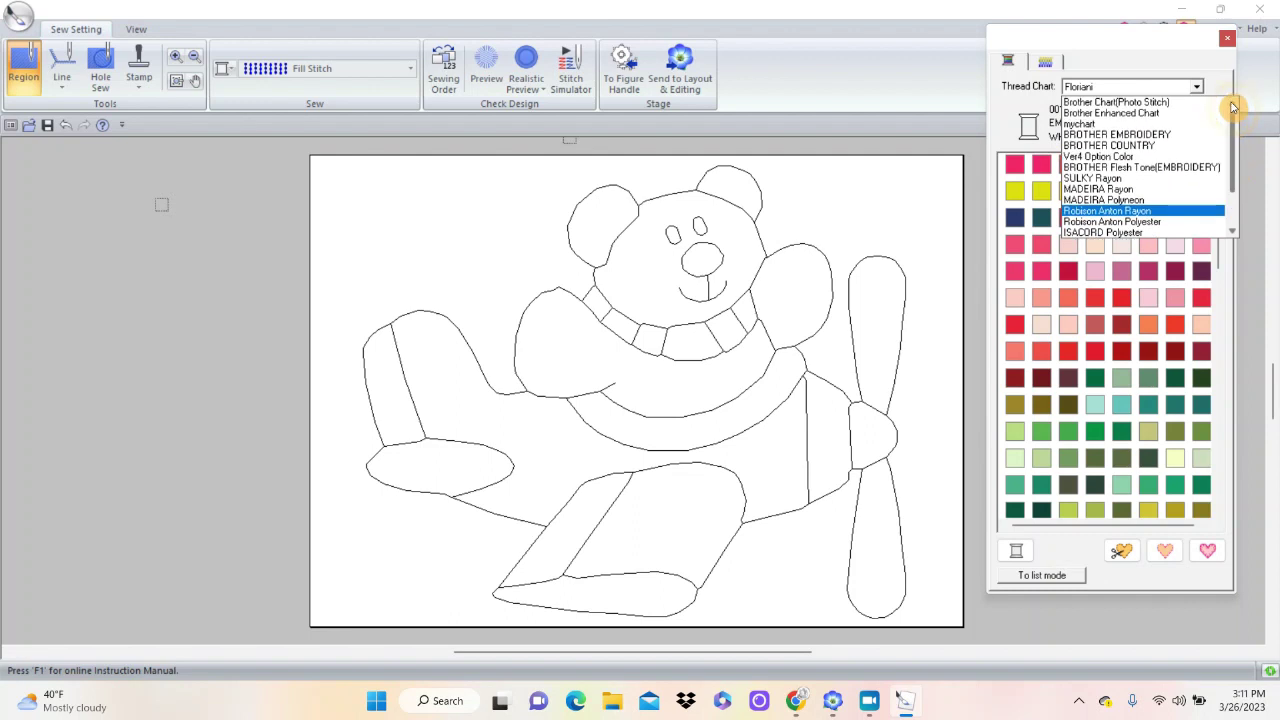
{"action": "left_click", "coordinate": [1117, 135]}
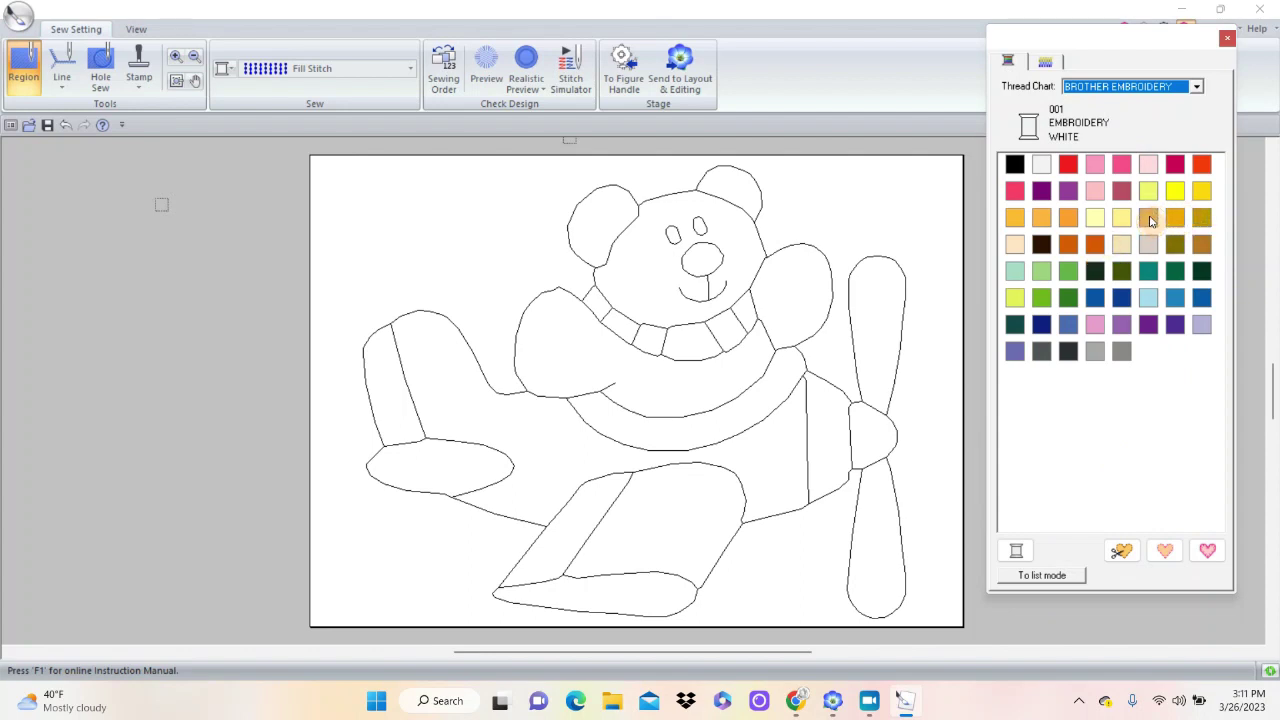
Apply Khaki 348 Fill Stitch to the bear's head, raised paw, both ears, and the body with the other arm.
{"action": "left_click", "coordinate": [1148, 218]}
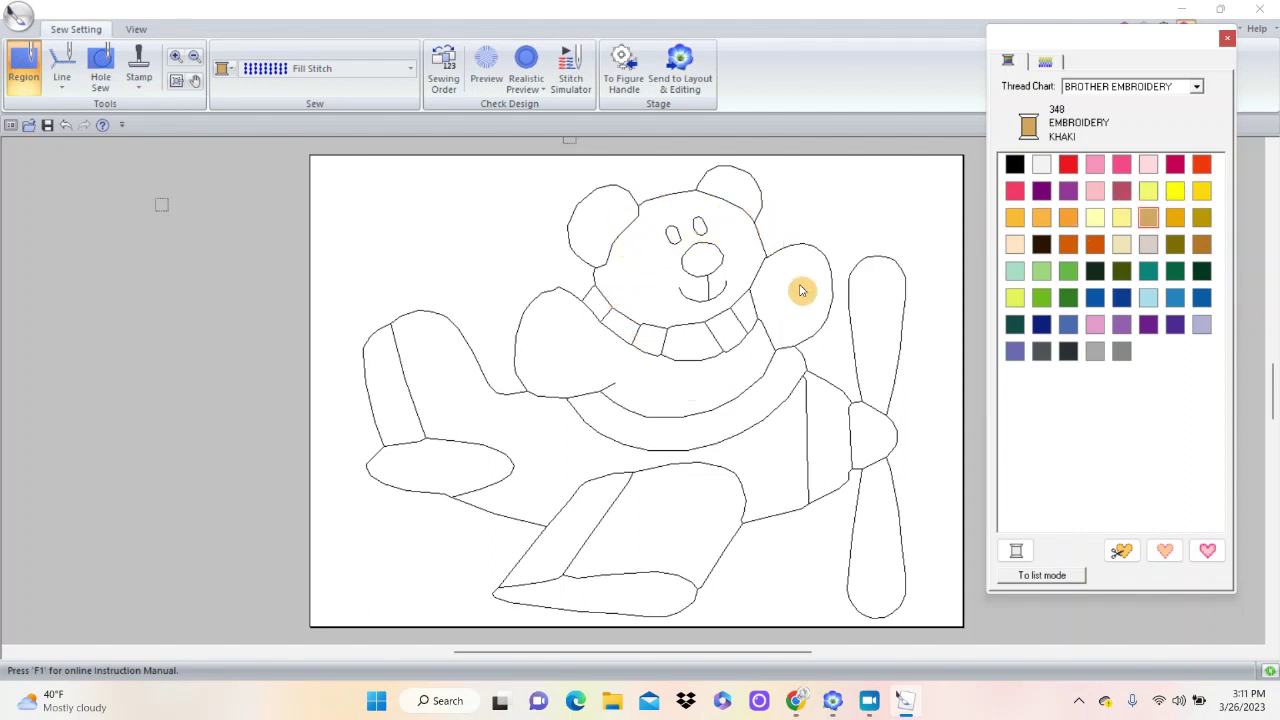
{"action": "left_click", "coordinate": [755, 249]}
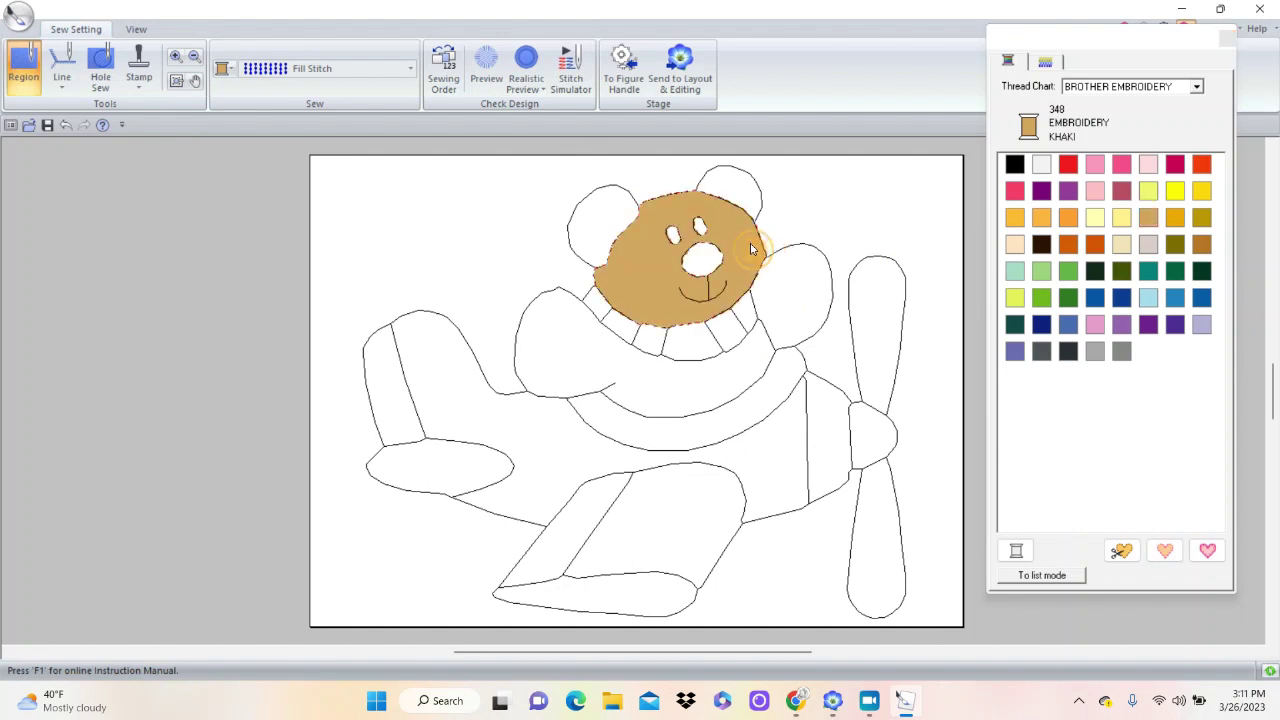
{"action": "left_click", "coordinate": [795, 272]}
{"action": "left_click", "coordinate": [729, 191]}
{"action": "left_click", "coordinate": [594, 206]}
{"action": "left_click", "coordinate": [553, 331]}
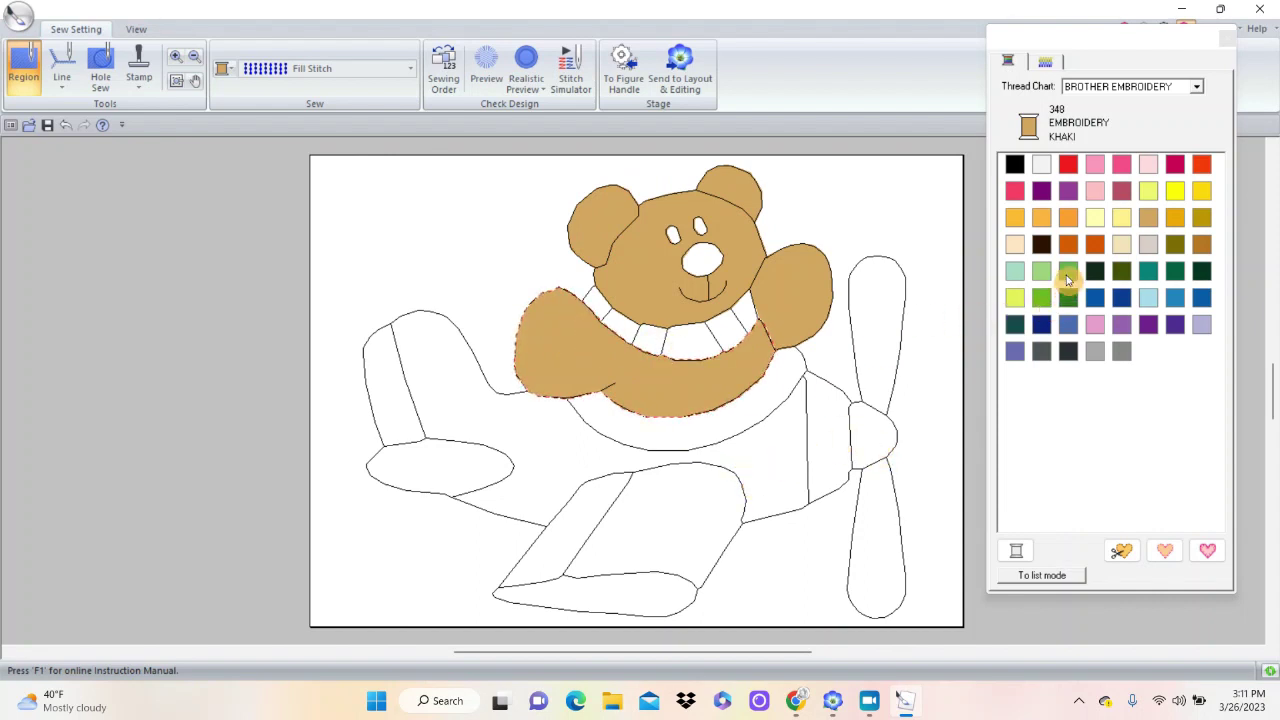
Apply Light Blue 017 Fill Stitch to the airplane's main body and the large front wing panel.
{"action": "left_click", "coordinate": [1148, 297]}
{"action": "left_click", "coordinate": [781, 447]}
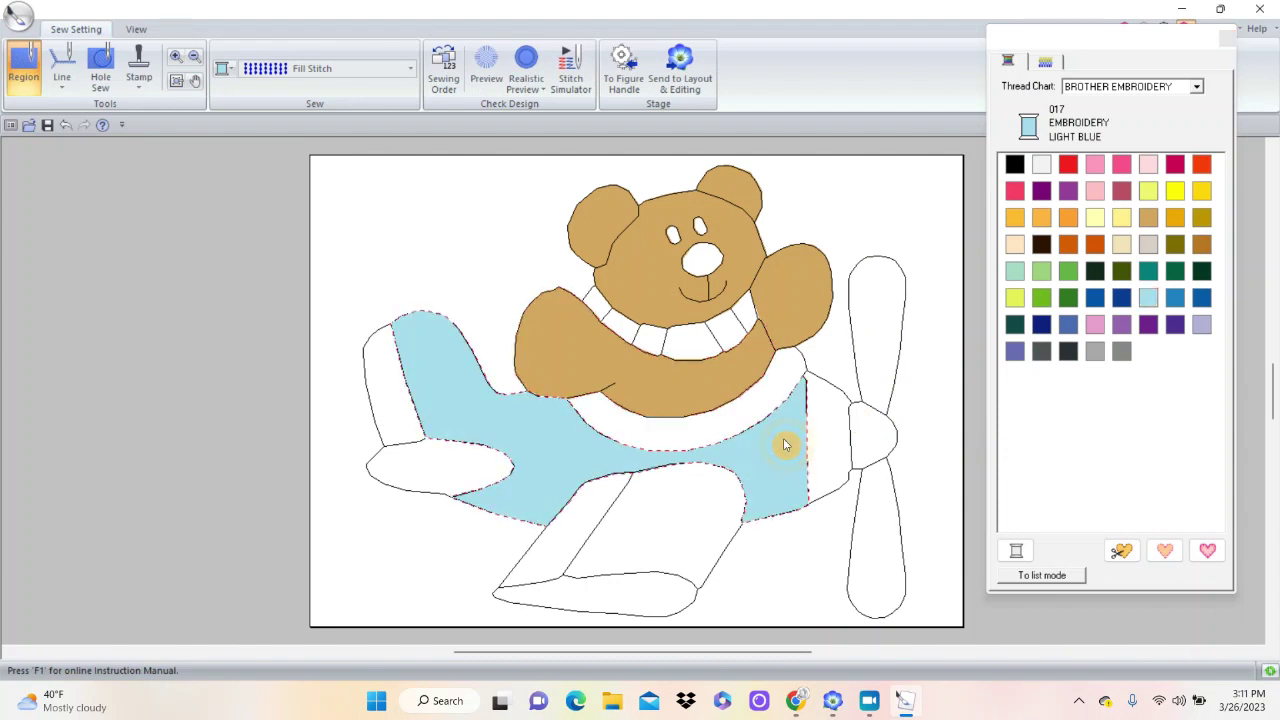
{"action": "left_click", "coordinate": [698, 522]}
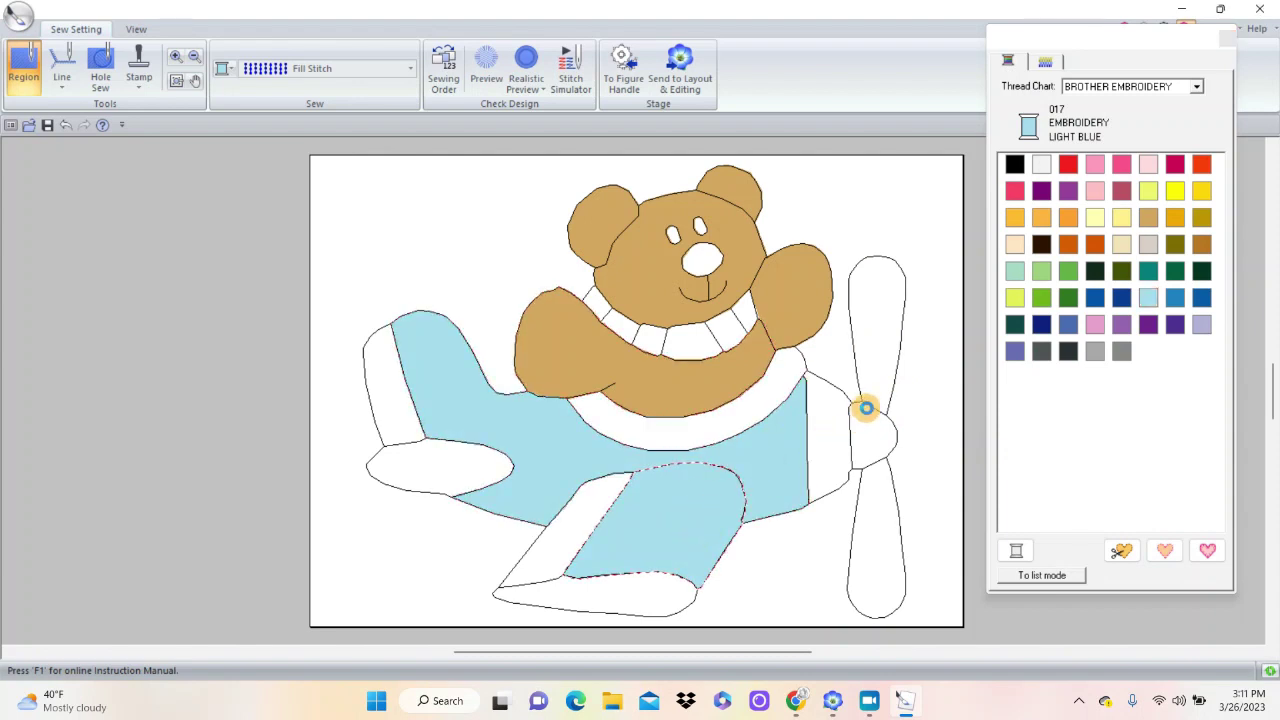
Apply Lavender 804 Fill Stitch to both propeller blades and the propeller hub.
{"action": "left_click", "coordinate": [1201, 325]}
{"action": "left_click", "coordinate": [884, 381]}
{"action": "left_click", "coordinate": [877, 491]}
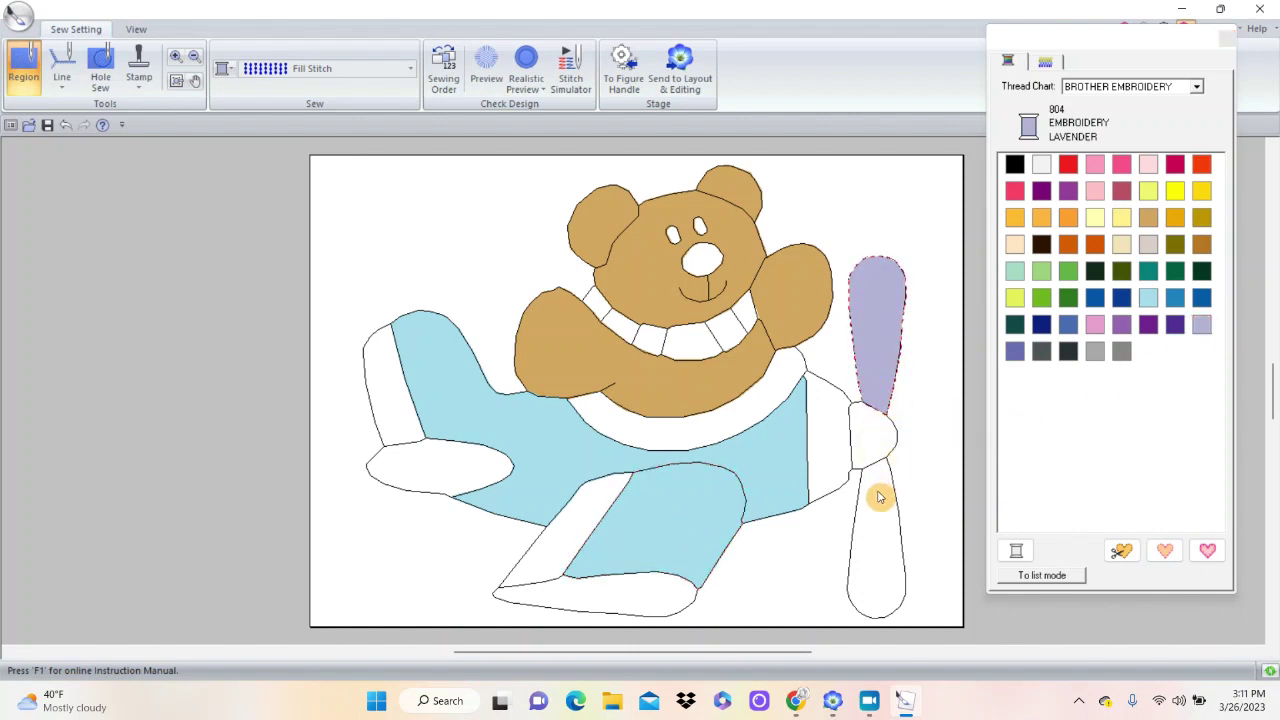
{"action": "left_click", "coordinate": [871, 440]}
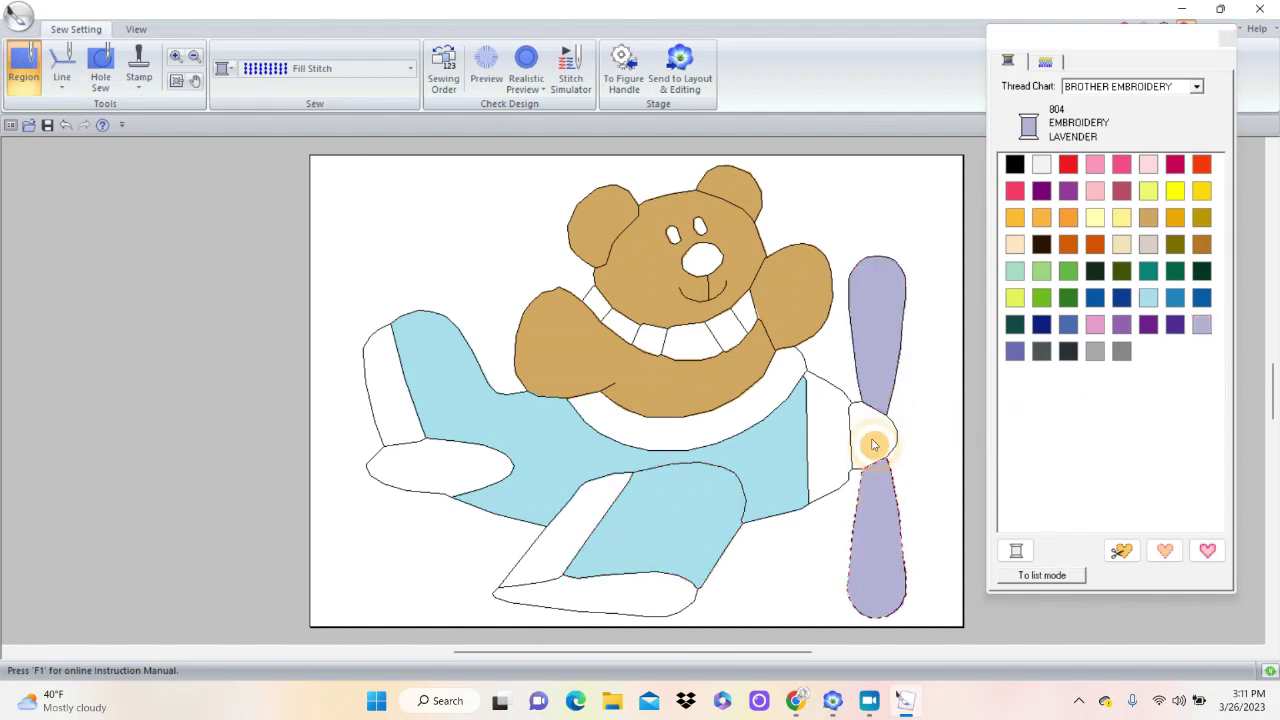
Apply Moss Green 515 Fill Stitch to the airplane's nose band, front wing edges, tail wing, tail fin edge and cockpit rim.
{"action": "left_click", "coordinate": [1068, 298]}
{"action": "left_click", "coordinate": [840, 423]}
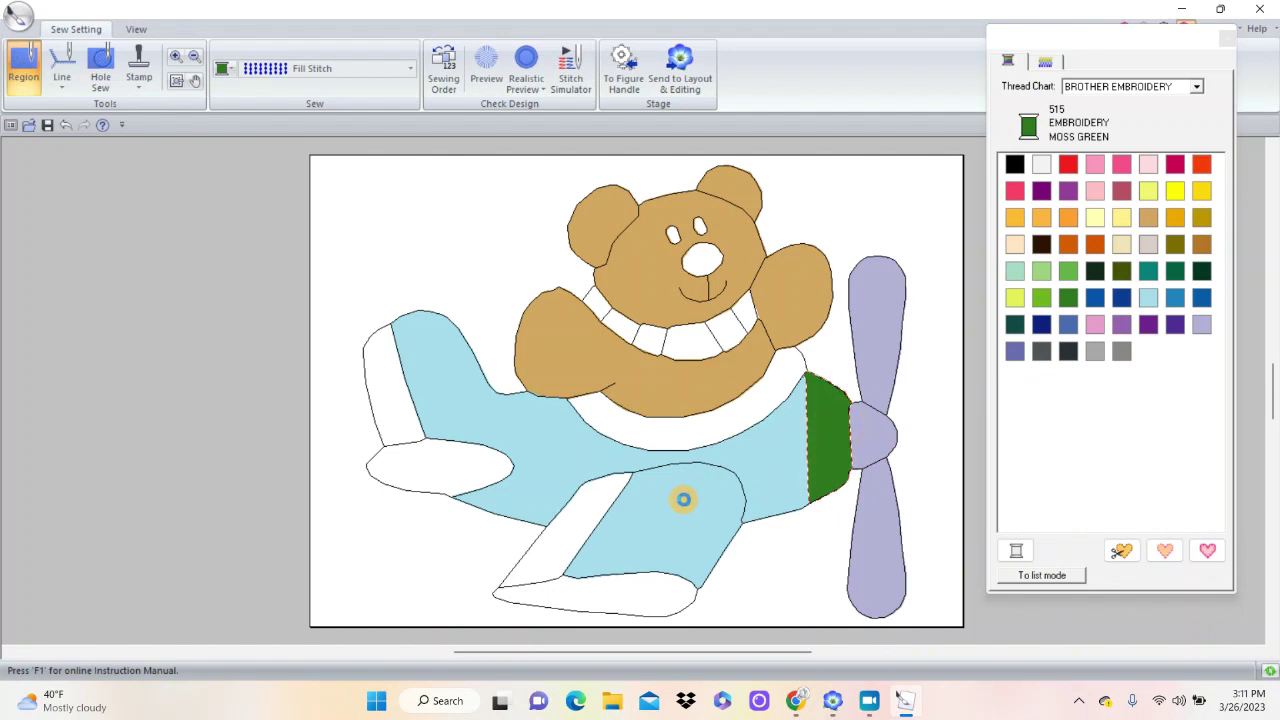
{"action": "left_click", "coordinate": [606, 588]}
{"action": "left_click", "coordinate": [584, 527]}
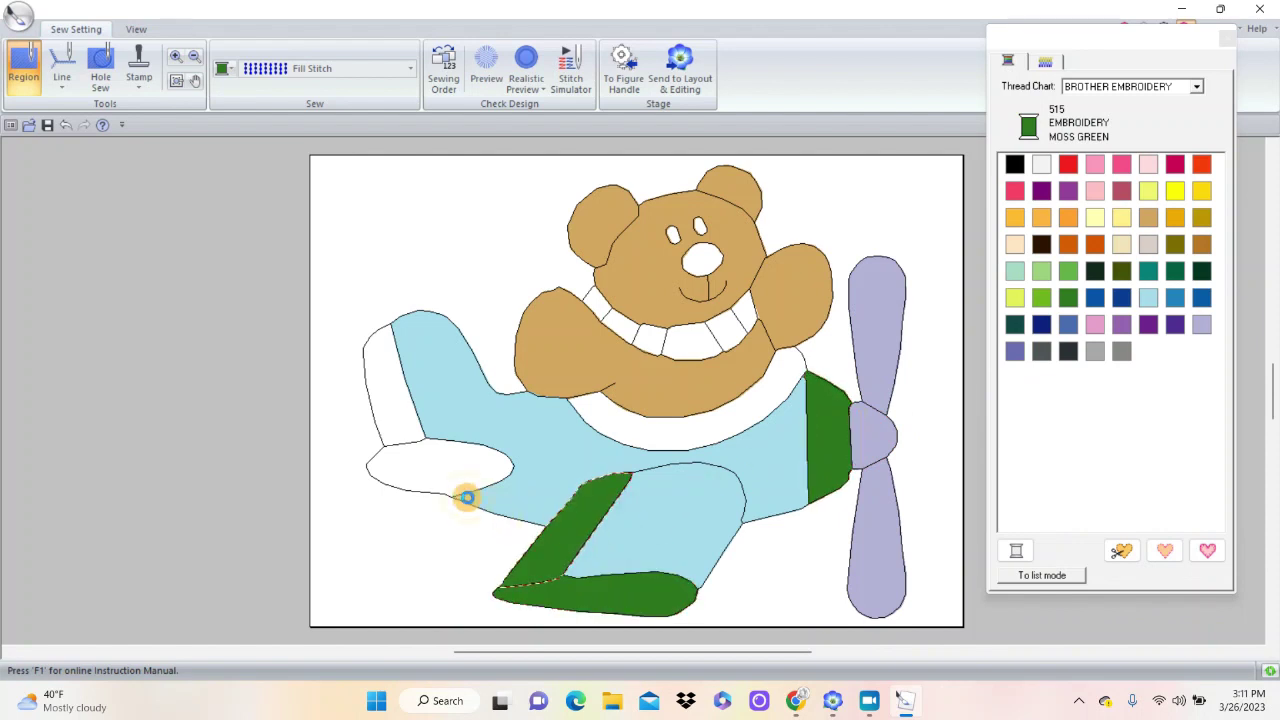
{"action": "left_click", "coordinate": [453, 472]}
{"action": "left_click", "coordinate": [410, 428]}
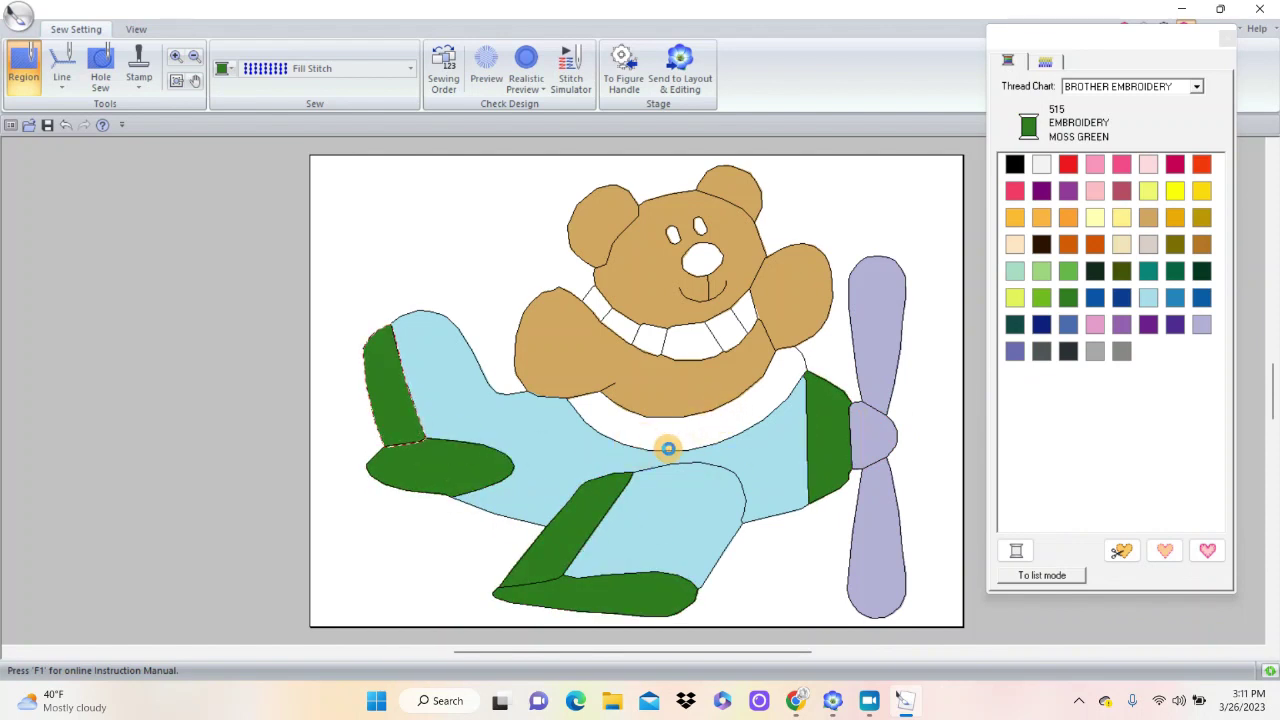
{"action": "left_click", "coordinate": [726, 423]}
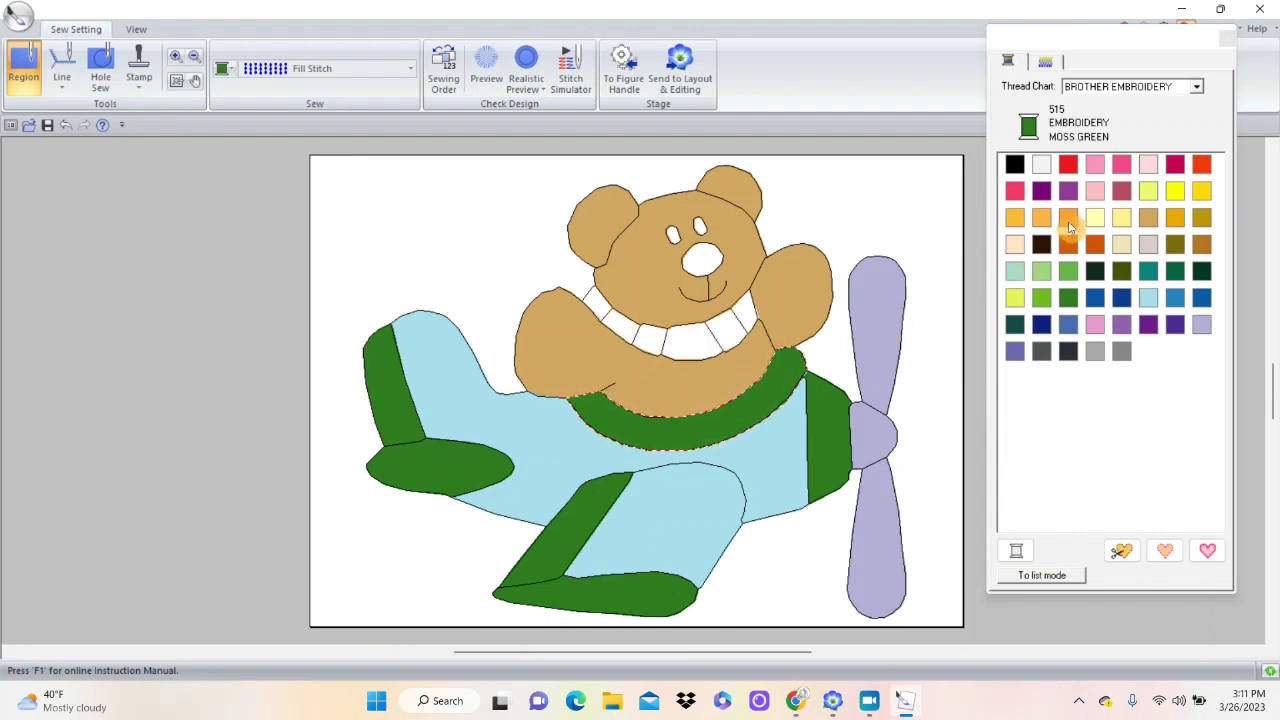
Fill the scarf's stripes with alternating Red 800 and White 001 thread.
{"action": "left_click", "coordinate": [1068, 164]}
{"action": "left_click", "coordinate": [744, 308]}
{"action": "left_click", "coordinate": [682, 341]}
{"action": "left_click", "coordinate": [621, 326]}
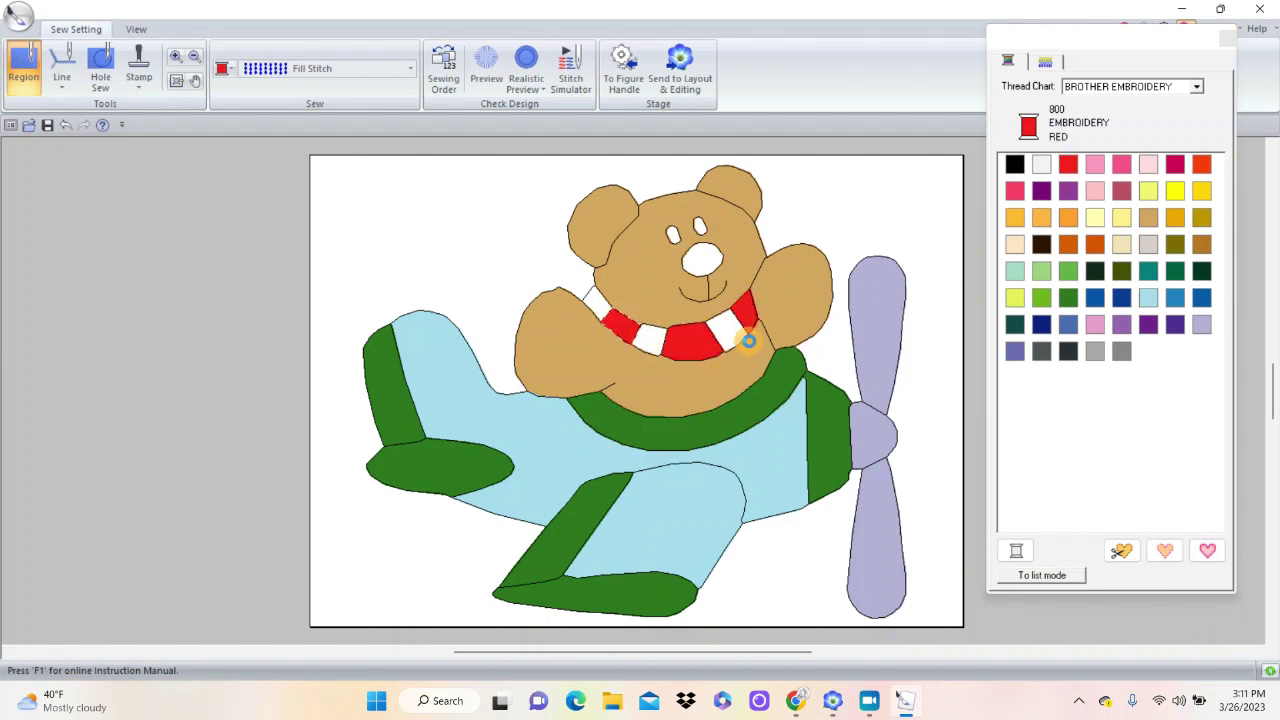
{"action": "left_click", "coordinate": [1040, 165]}
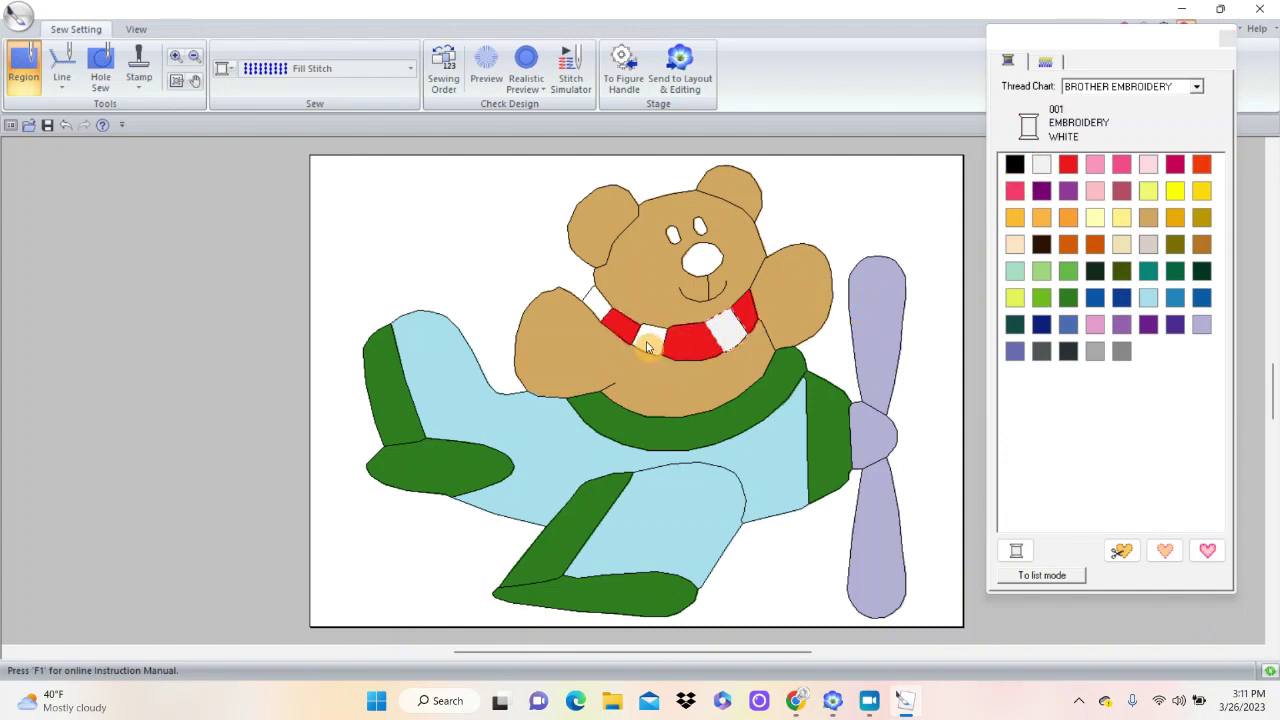
{"action": "left_click", "coordinate": [594, 314]}
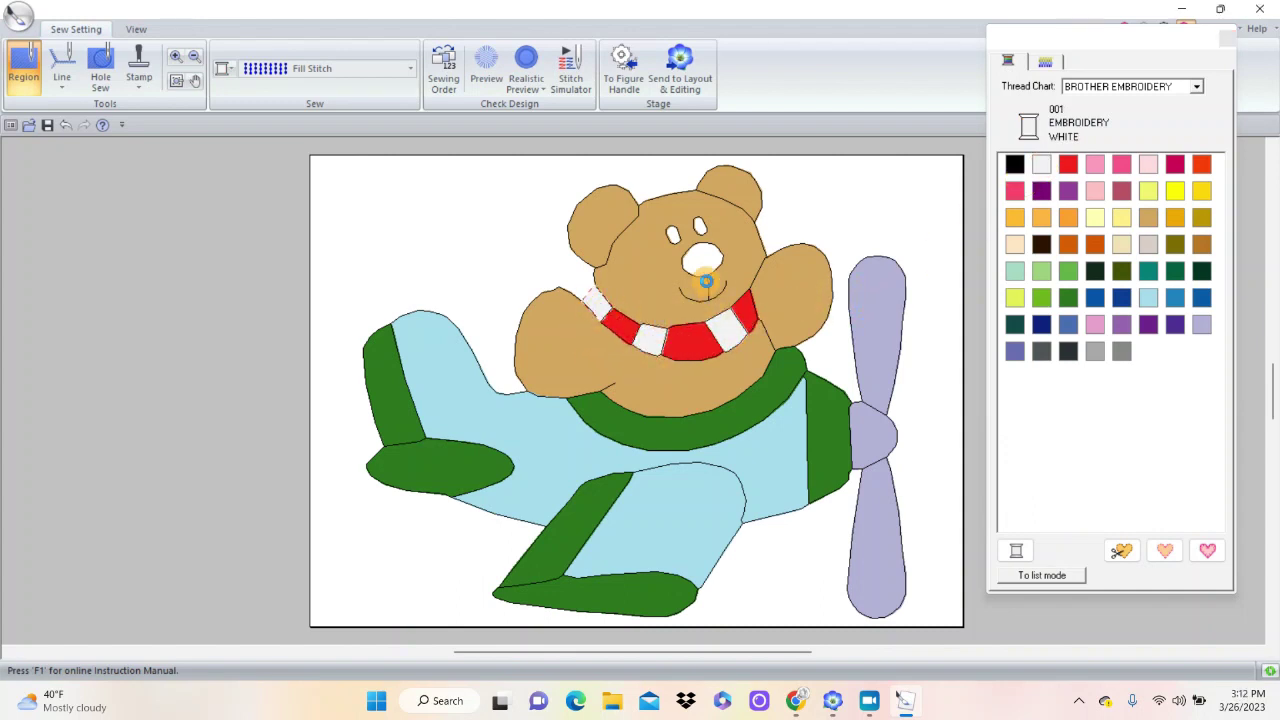
Apply Black 900 Fill Stitch to the bear's nose and both eyes.
{"action": "left_click", "coordinate": [1014, 174]}
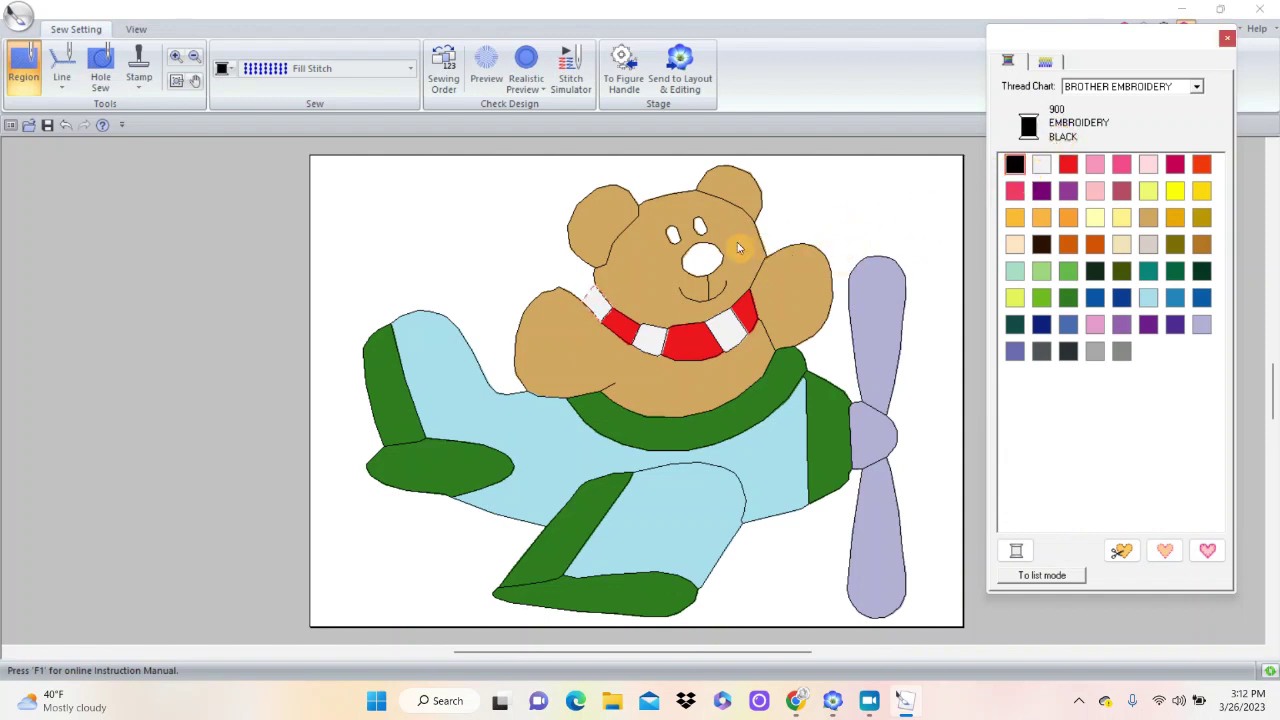
{"action": "left_click", "coordinate": [703, 258]}
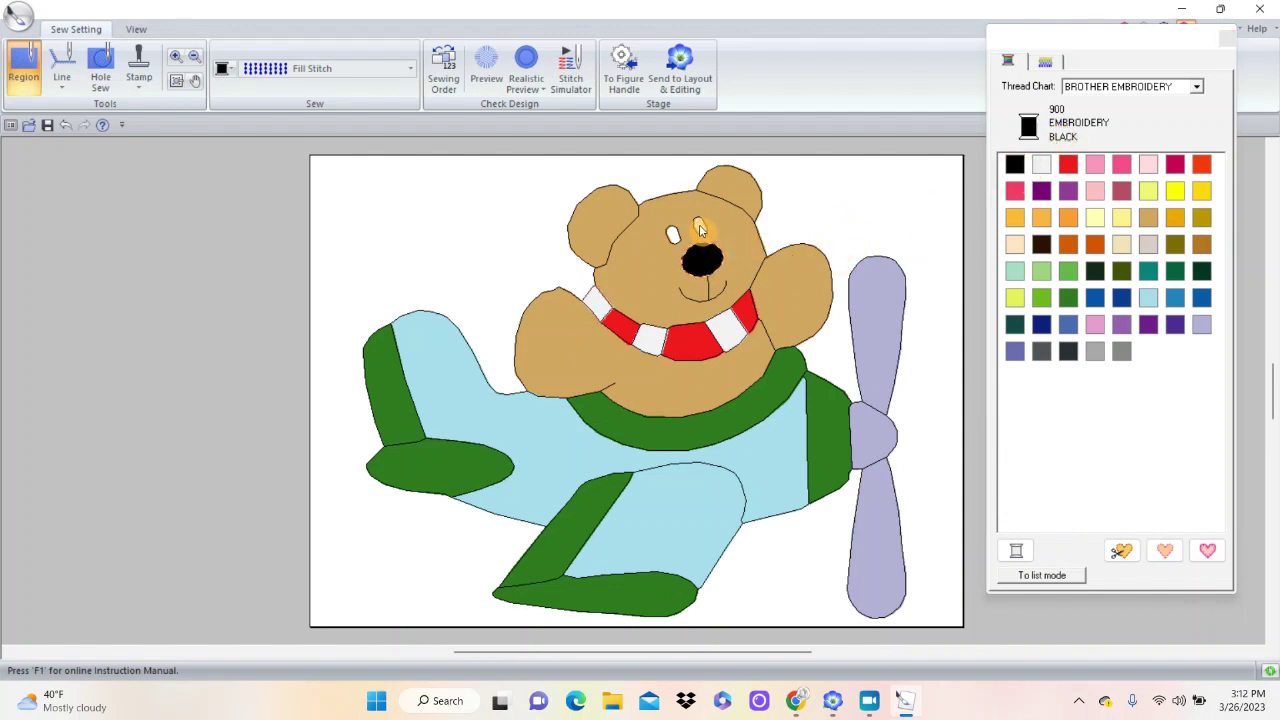
{"action": "left_click", "coordinate": [673, 240]}
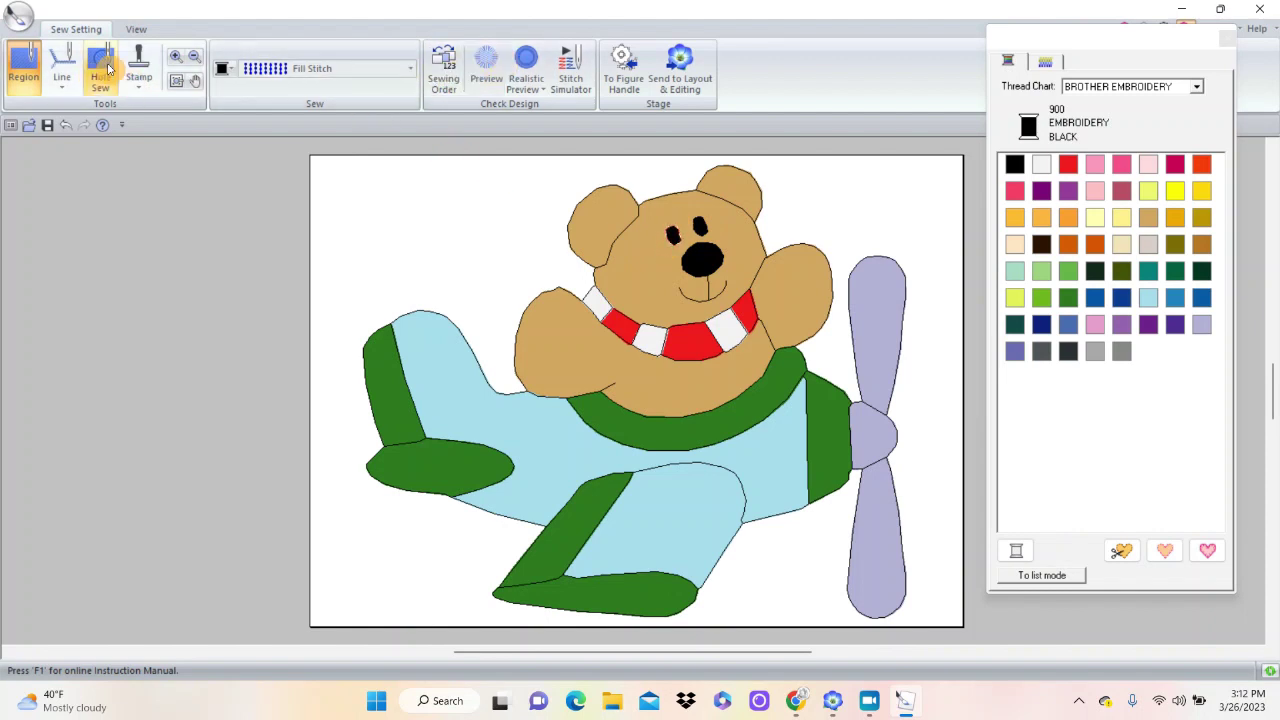
Turn off hole sewing for the nose shape within the bear's head region.
{"action": "left_click", "coordinate": [175, 57]}
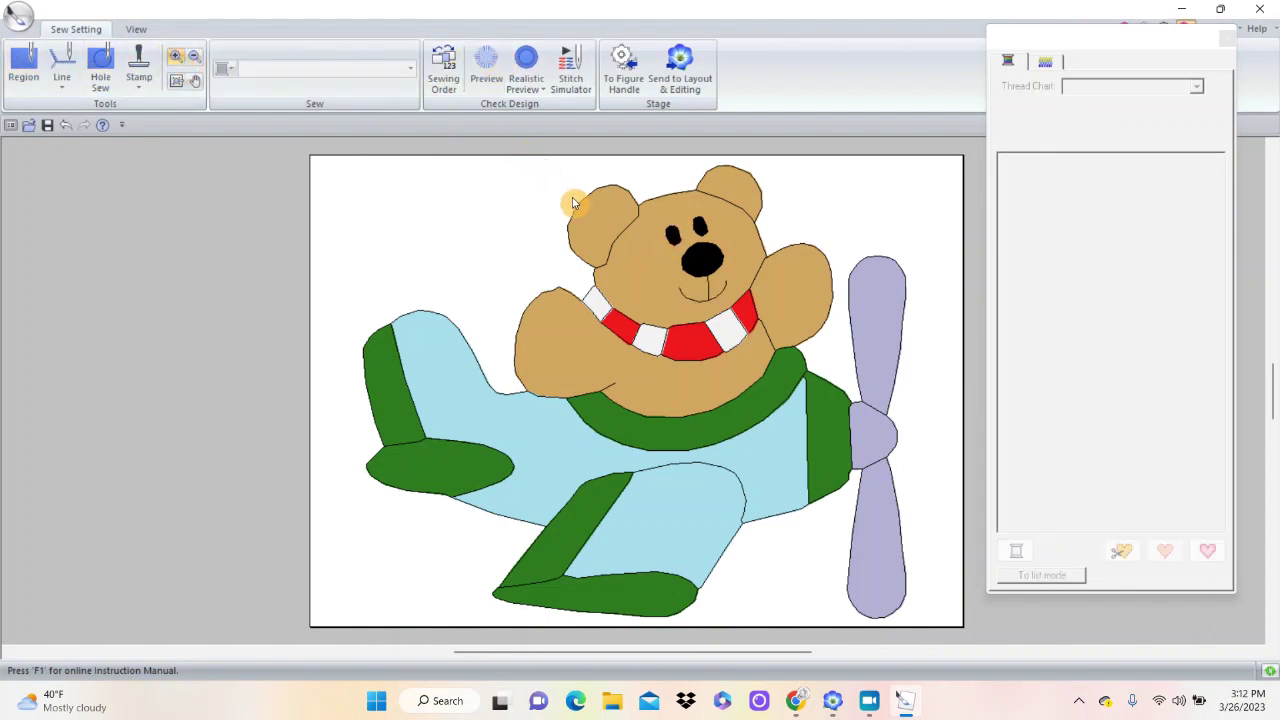
{"action": "left_click_drag", "start_coordinate": [728, 241], "coordinate": [760, 277]}
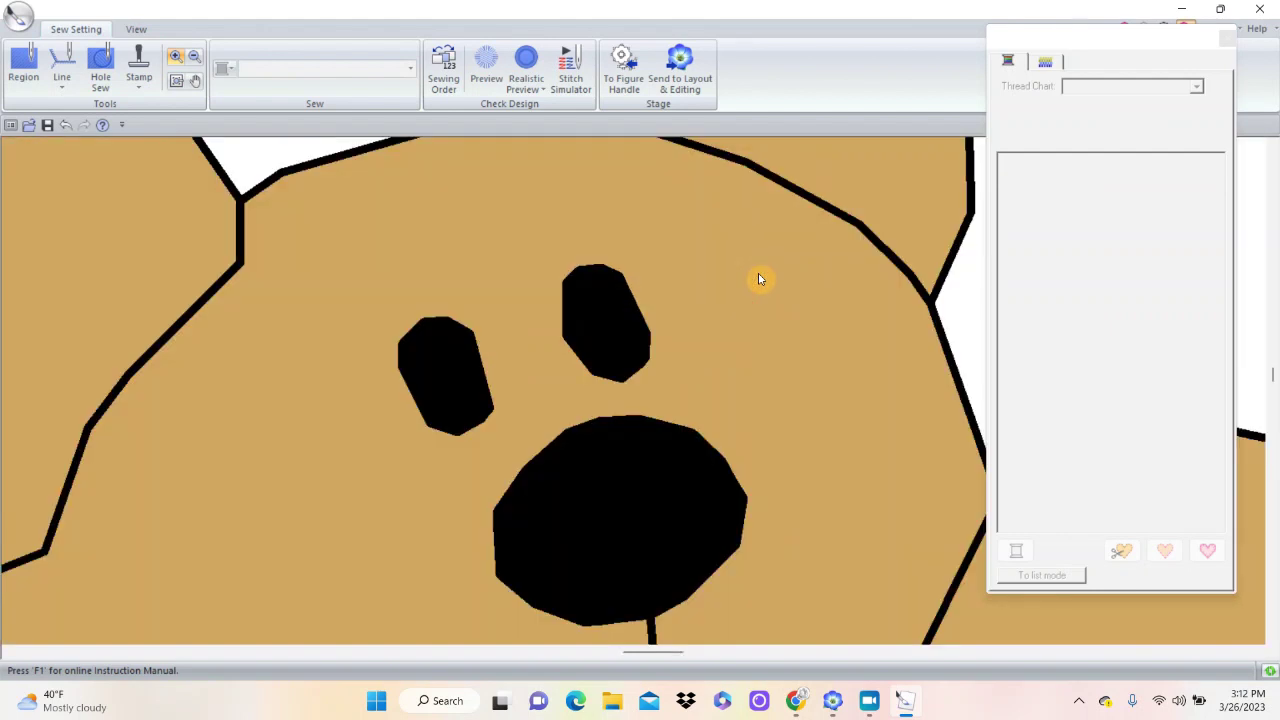
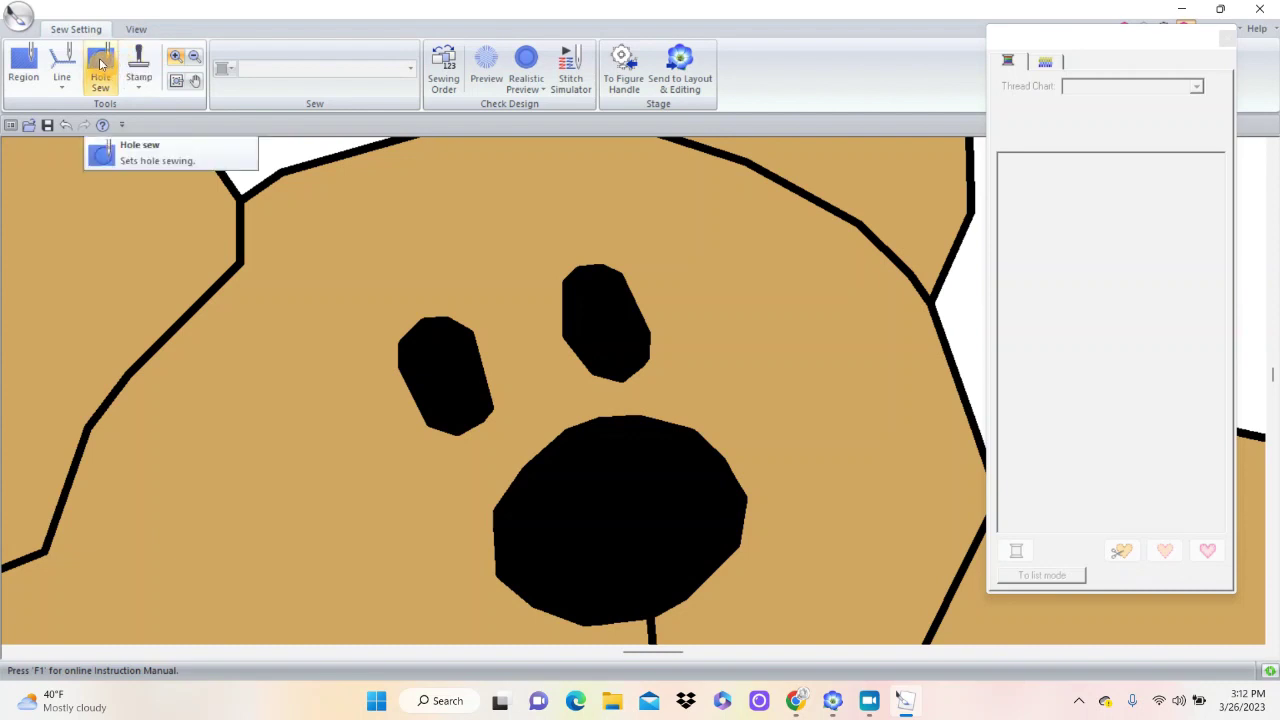
{"action": "left_click", "coordinate": [100, 64]}
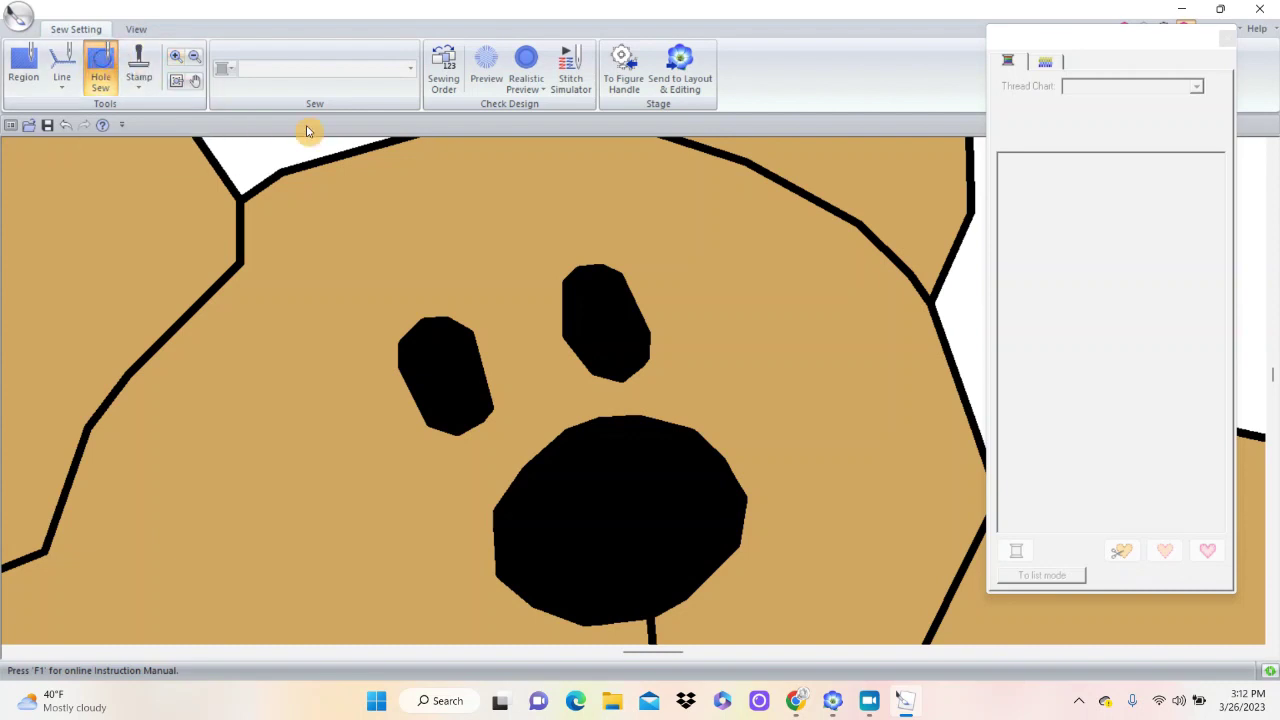
{"action": "left_click", "coordinate": [487, 265]}
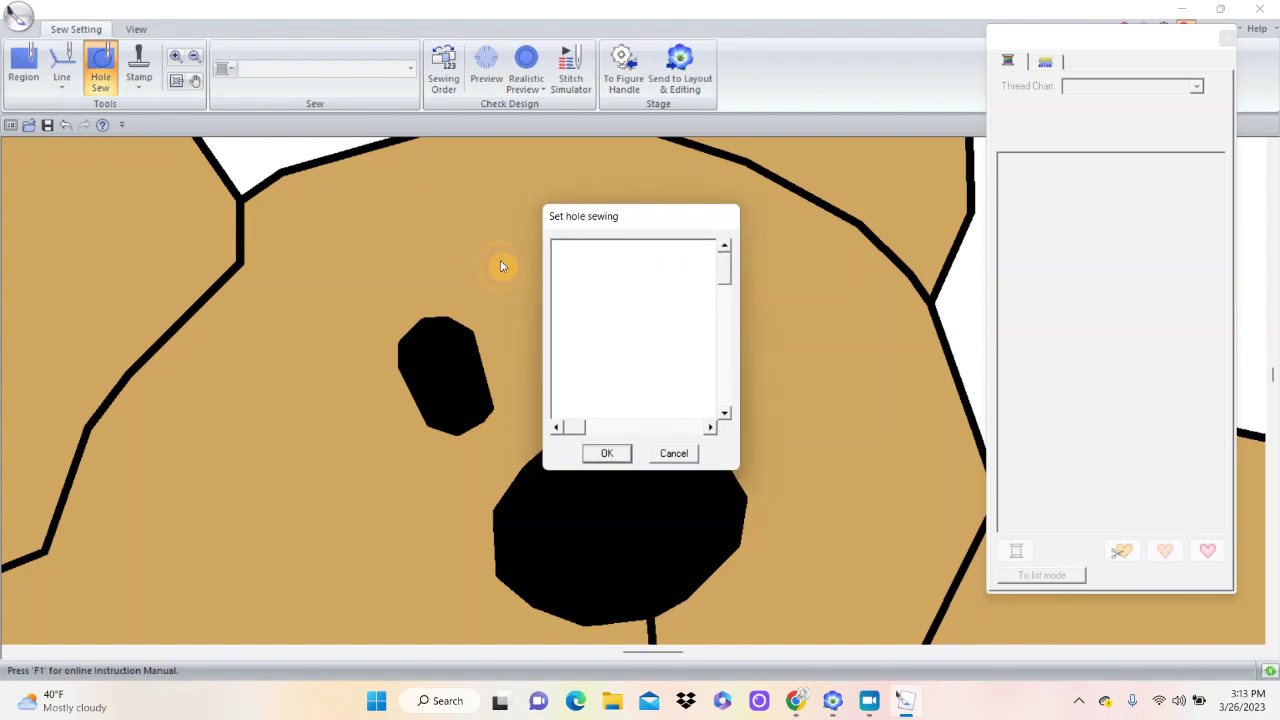
{"action": "left_click_drag", "start_coordinate": [726, 277], "coordinate": [726, 406]}
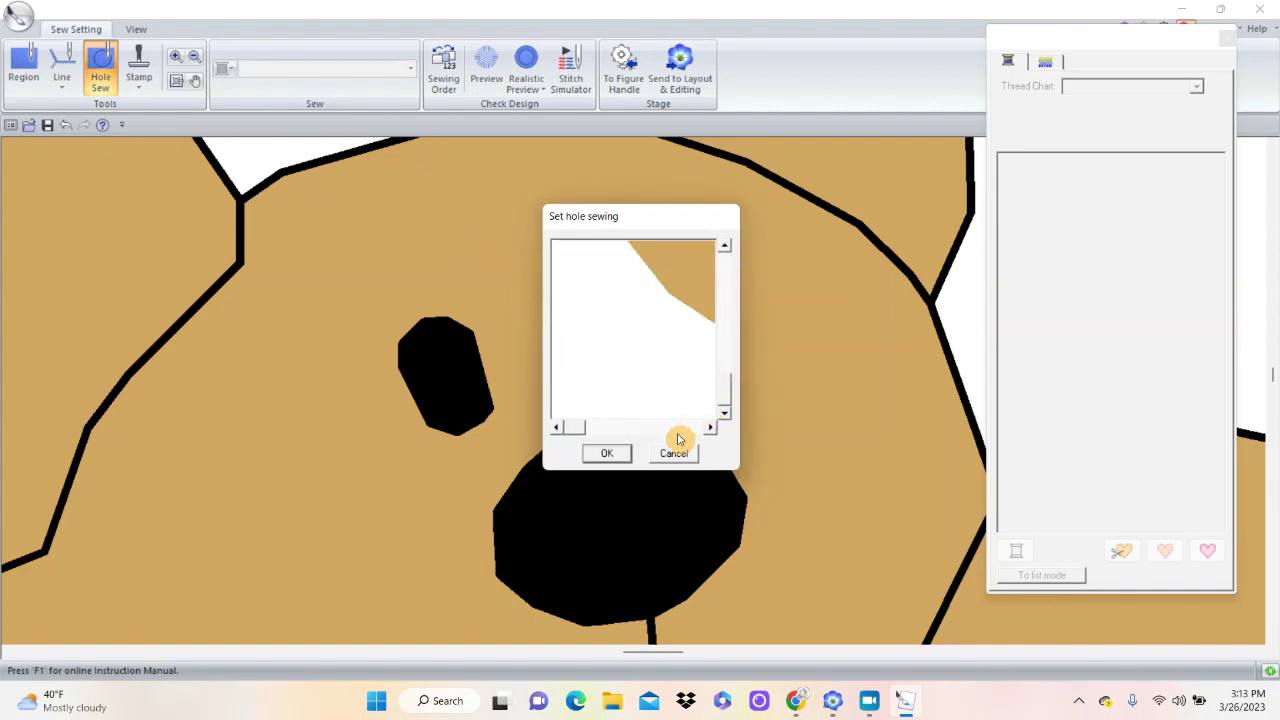
{"action": "left_click_drag", "start_coordinate": [577, 433], "coordinate": [666, 432]}
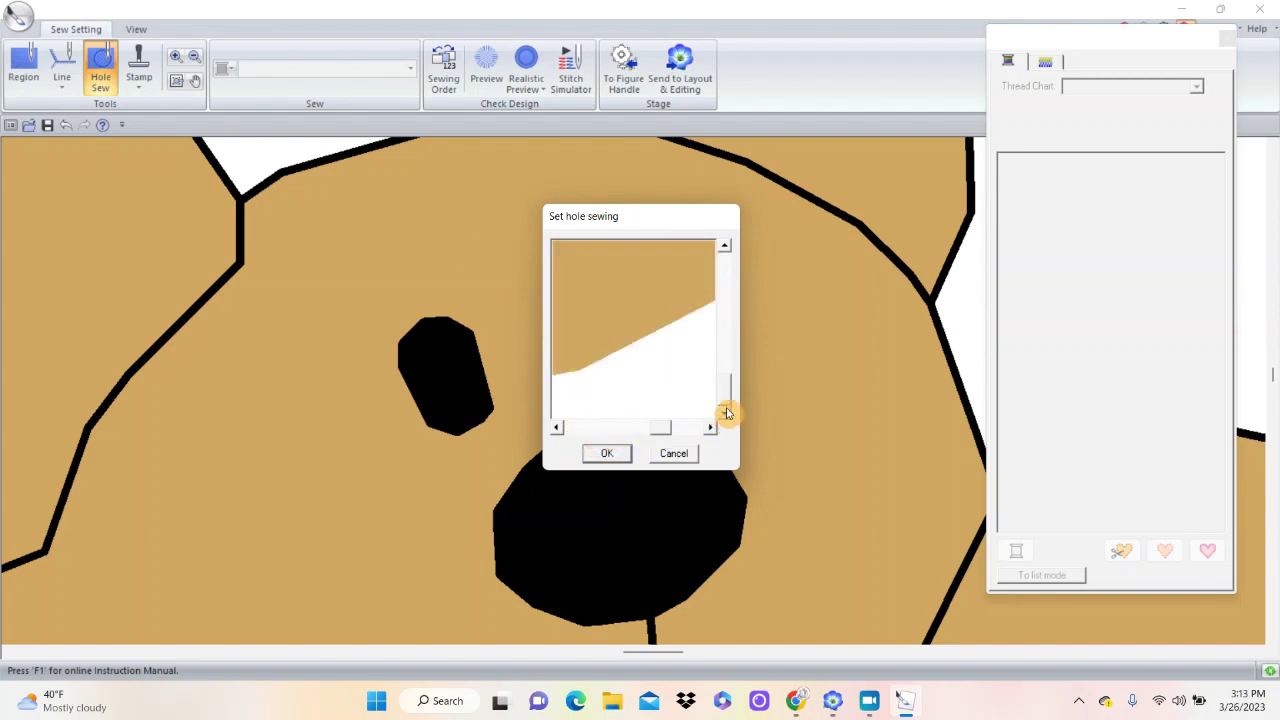
{"action": "left_click_drag", "start_coordinate": [727, 399], "coordinate": [732, 335]}
{"action": "left_click_drag", "start_coordinate": [732, 333], "coordinate": [731, 338]}
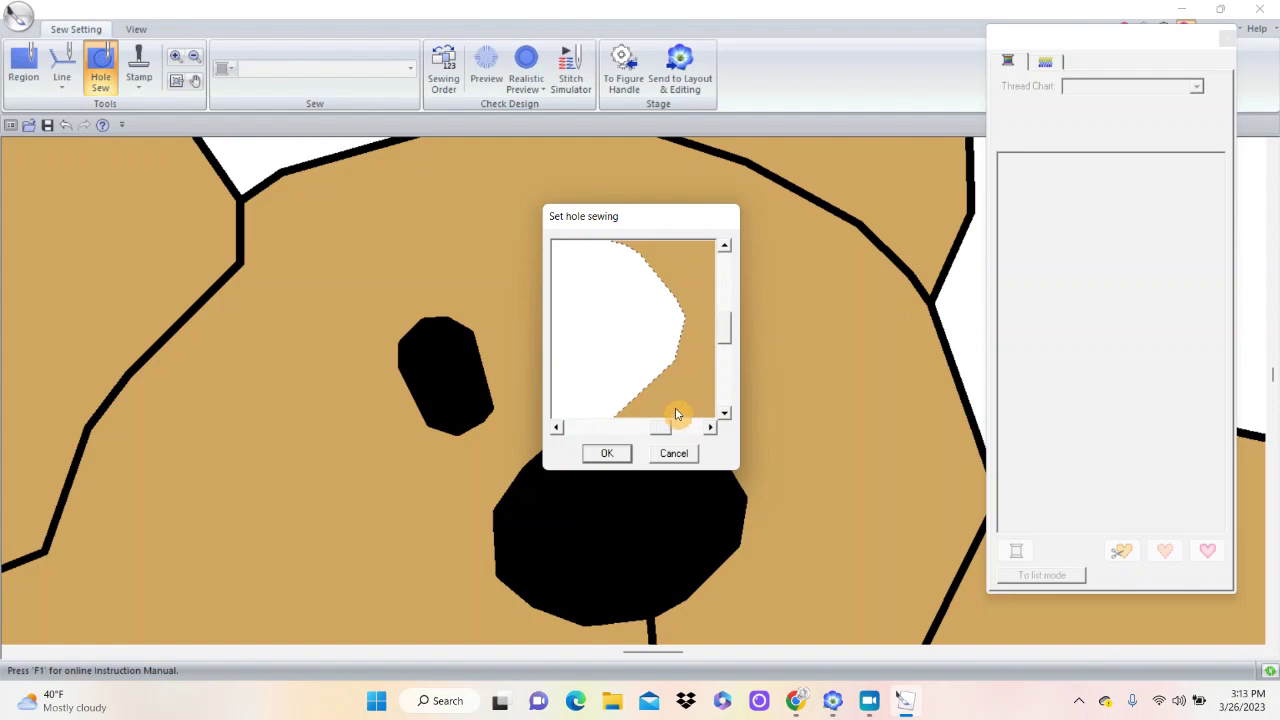
{"action": "left_click", "coordinate": [623, 345]}
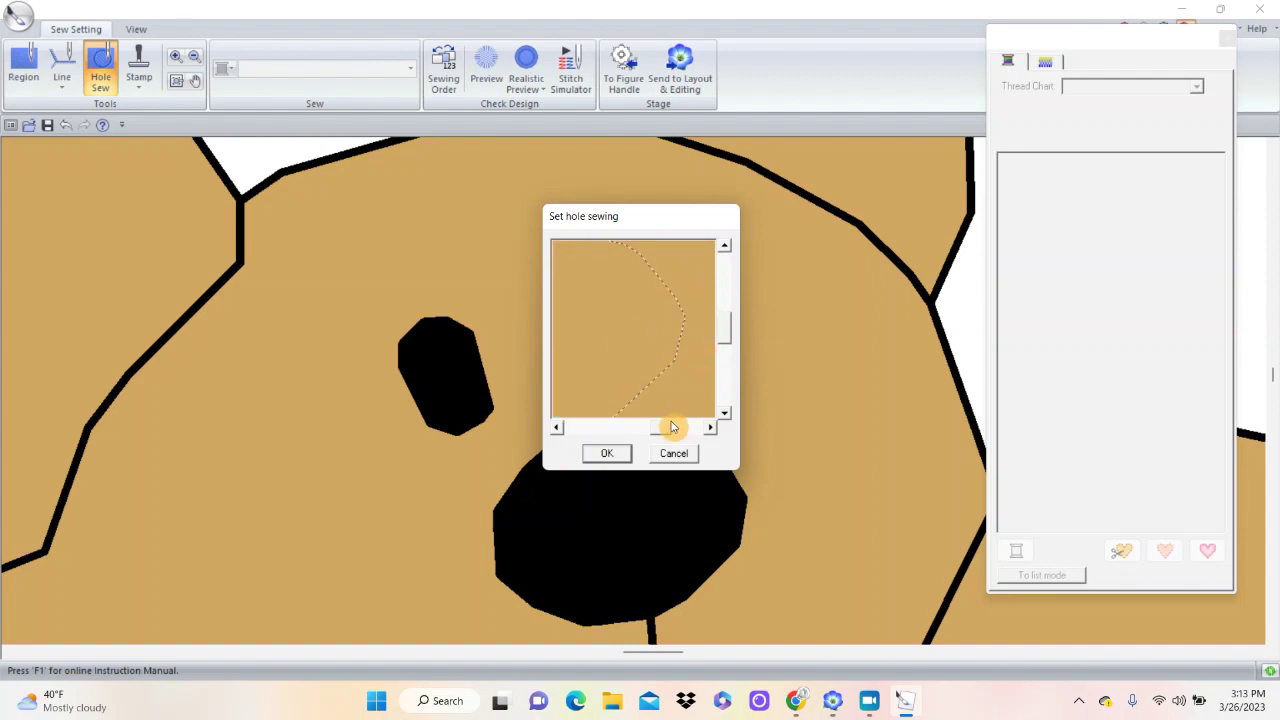
{"action": "left_click_drag", "start_coordinate": [665, 430], "coordinate": [707, 430]}
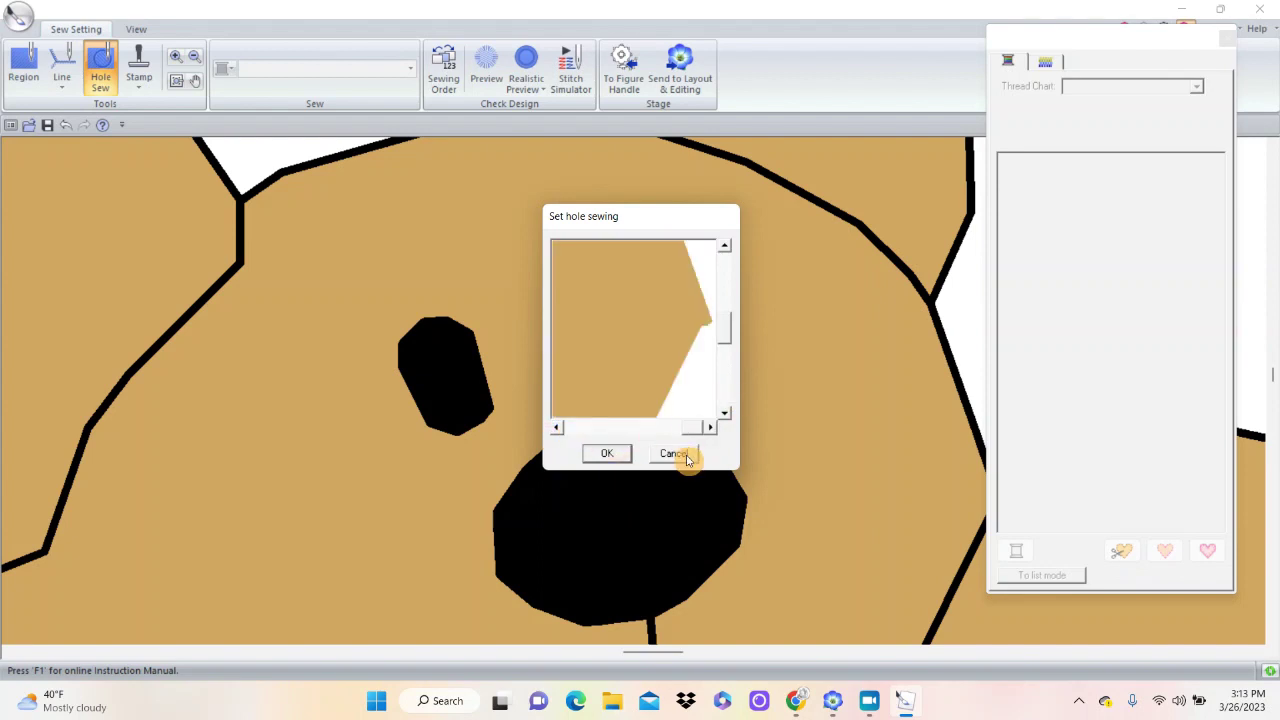
{"action": "left_click", "coordinate": [607, 453]}
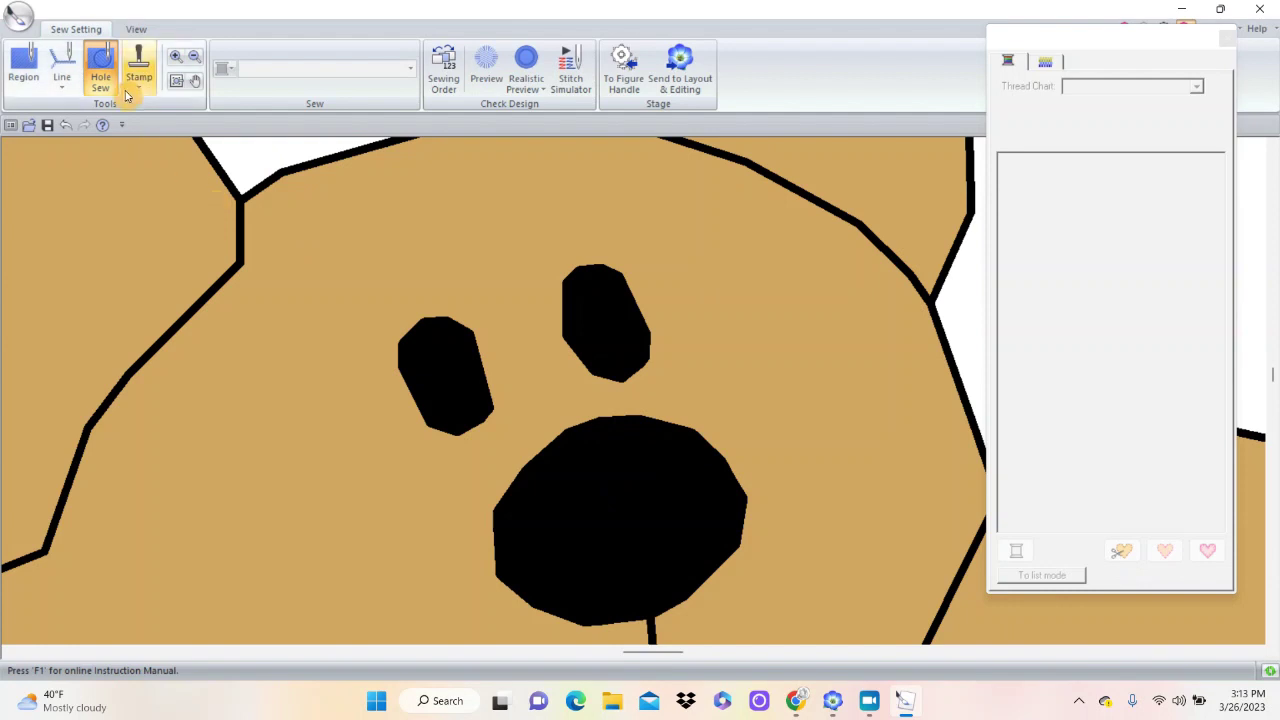
Turn off hole sewing for the eye shapes within the bear's head region.
{"action": "left_click", "coordinate": [195, 61]}
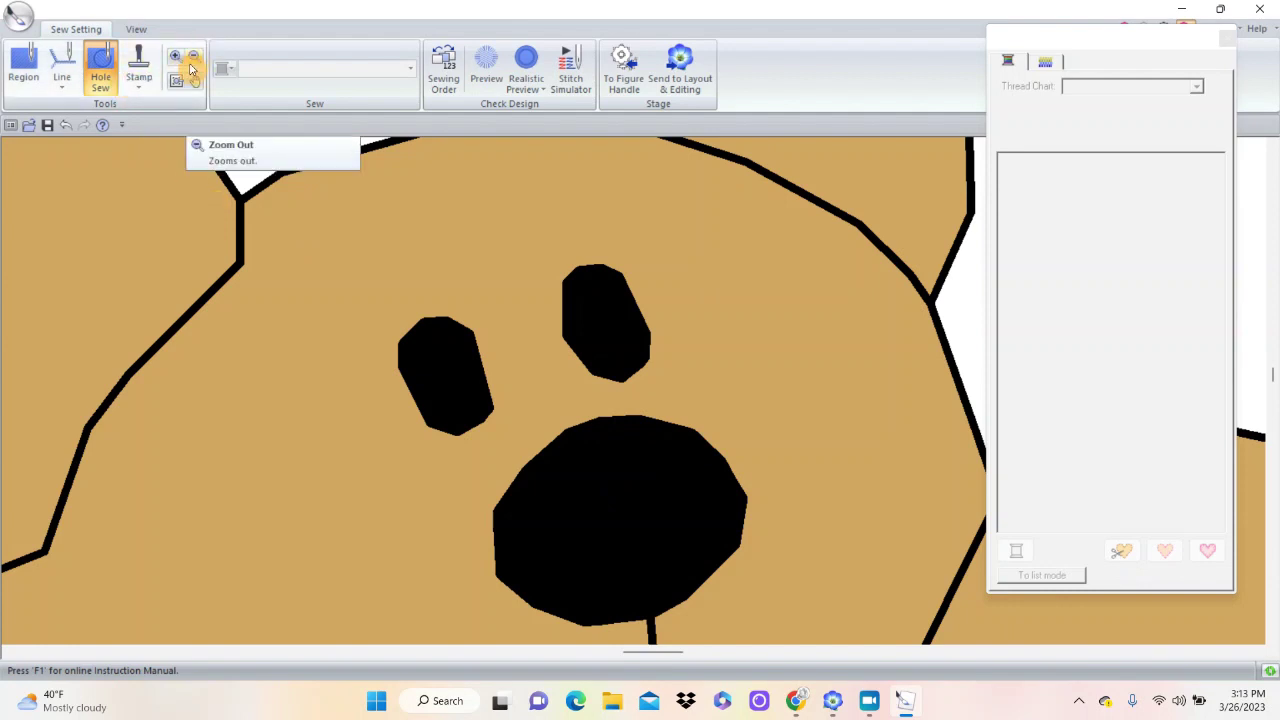
{"action": "left_click", "coordinate": [177, 80]}
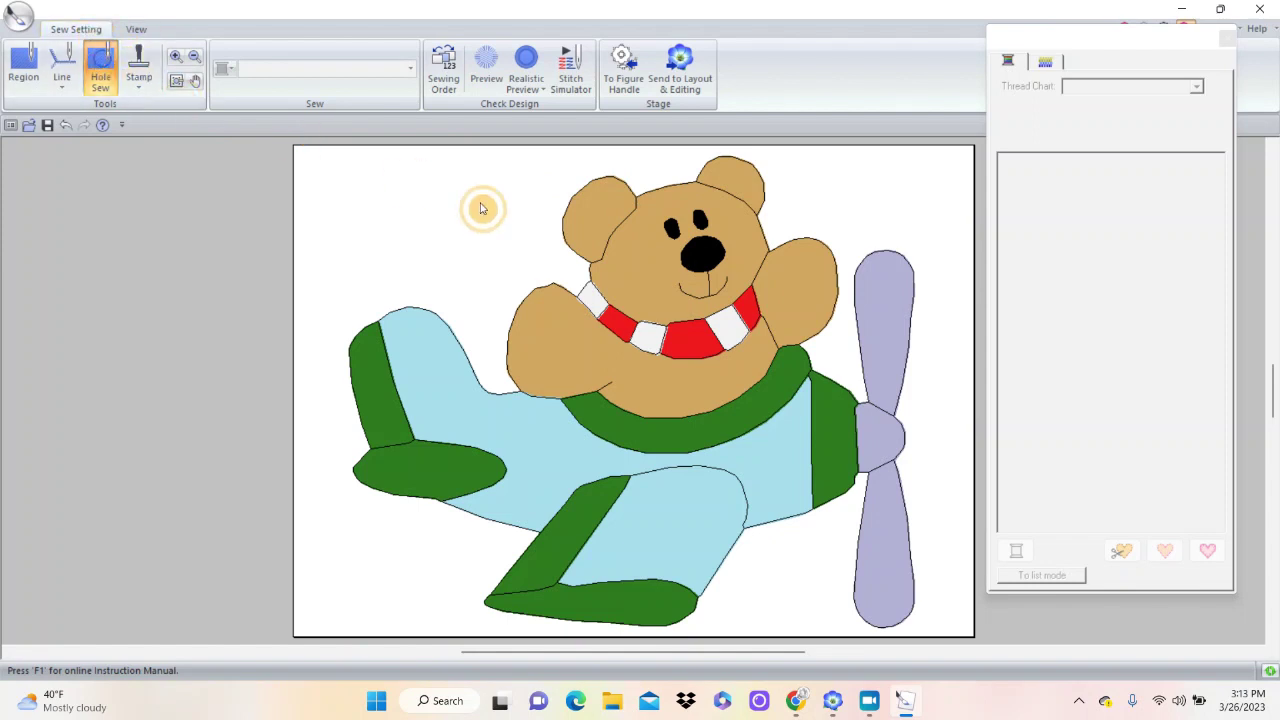
{"action": "left_click", "coordinate": [652, 257]}
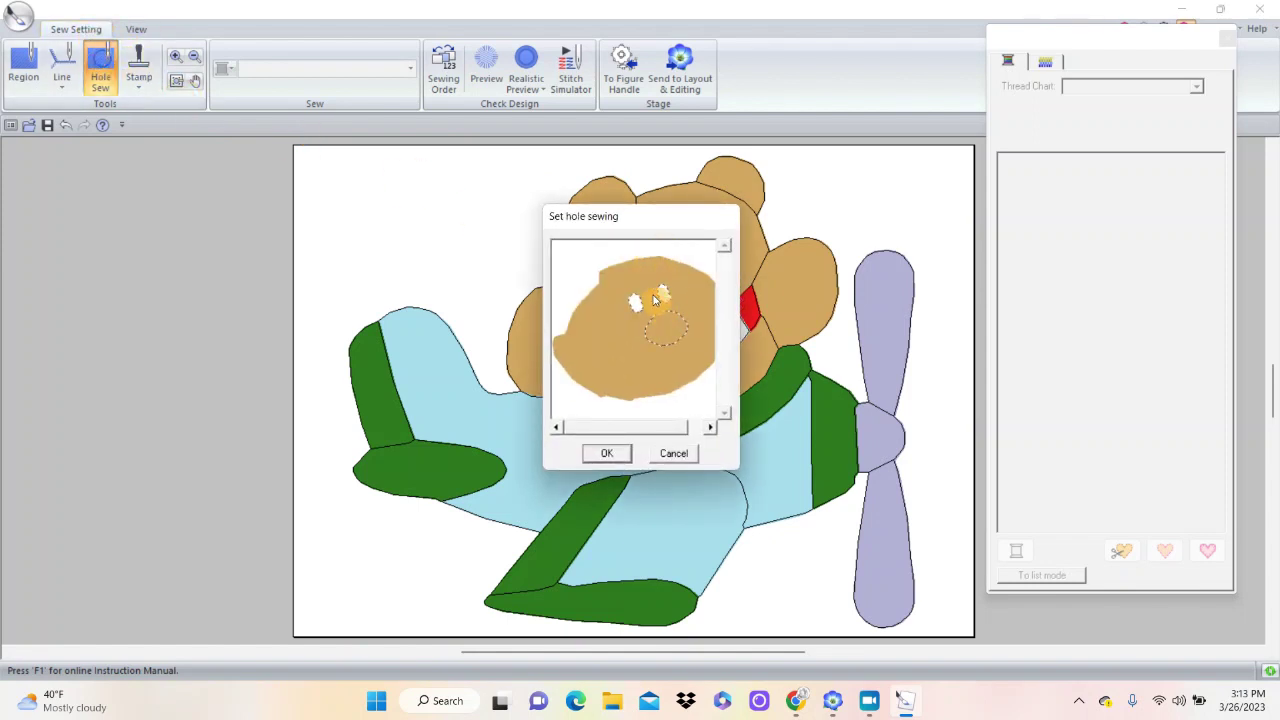
{"action": "left_click", "coordinate": [680, 285]}
{"action": "left_click", "coordinate": [609, 452]}
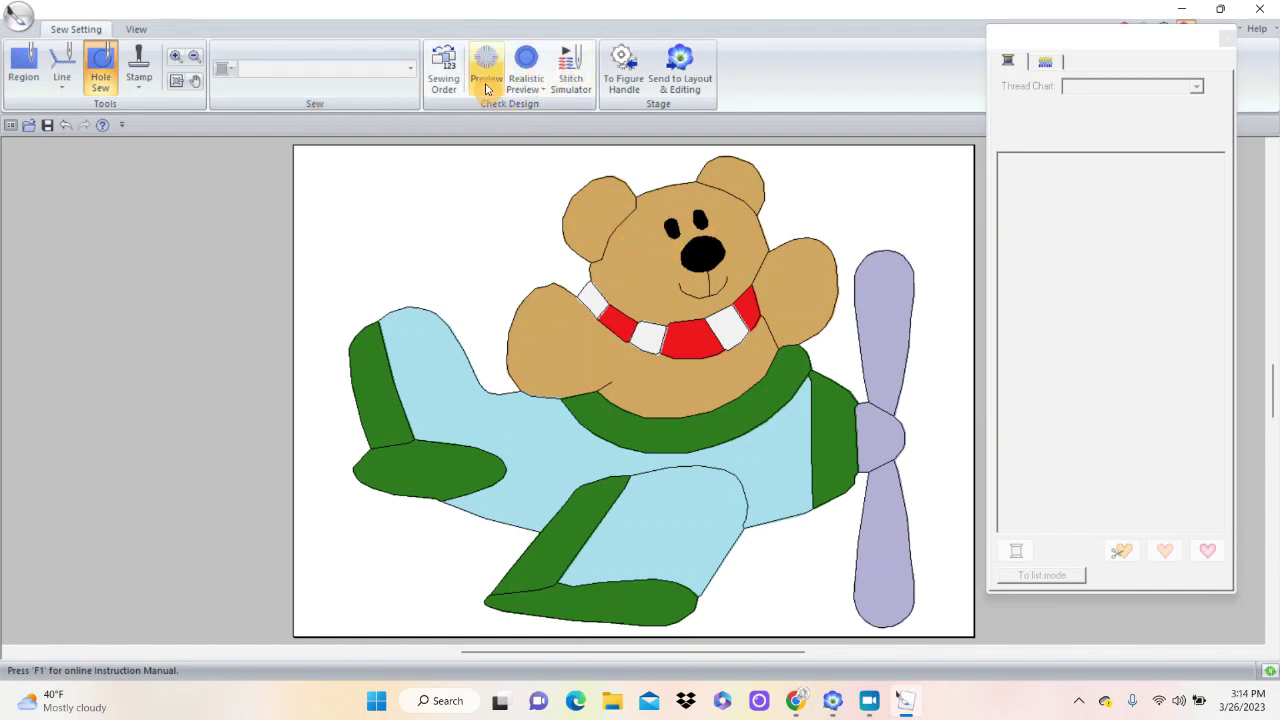
Move the bear's brown fill to sixth in the color sewing order, directly before the black eyes and nose.
{"action": "left_click", "coordinate": [443, 70]}
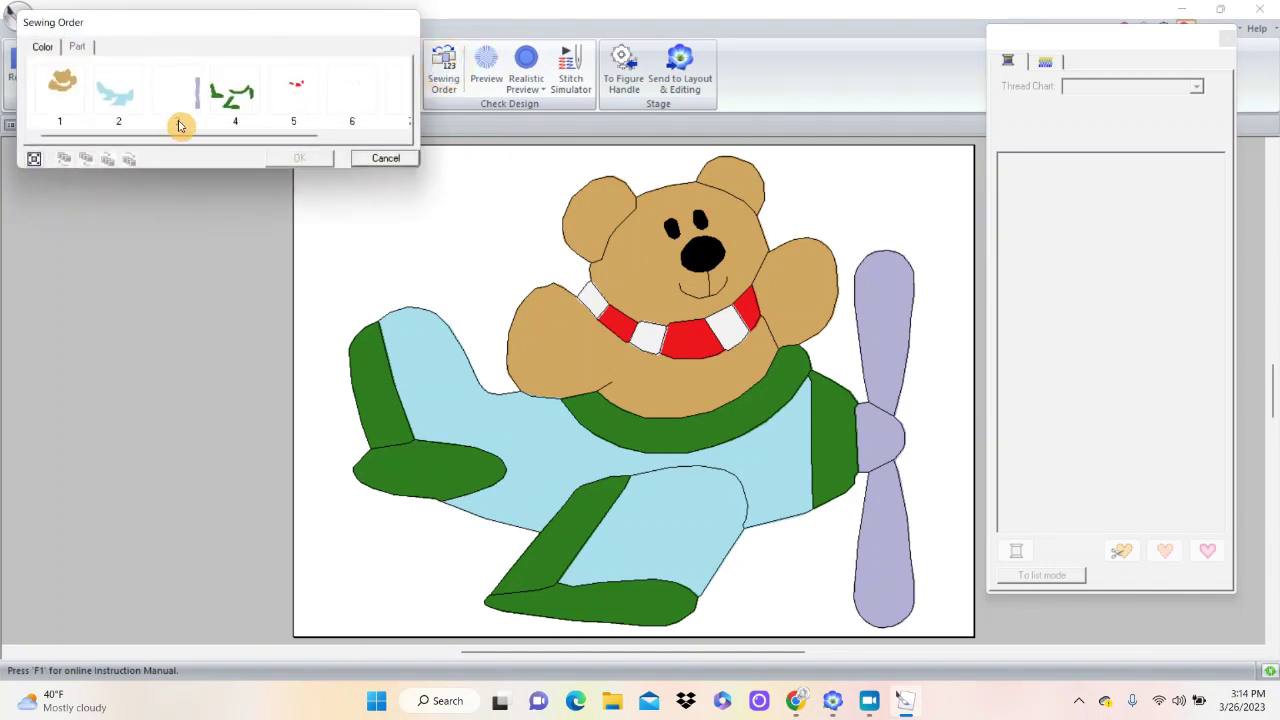
{"action": "left_click_drag", "start_coordinate": [300, 142], "coordinate": [400, 142]}
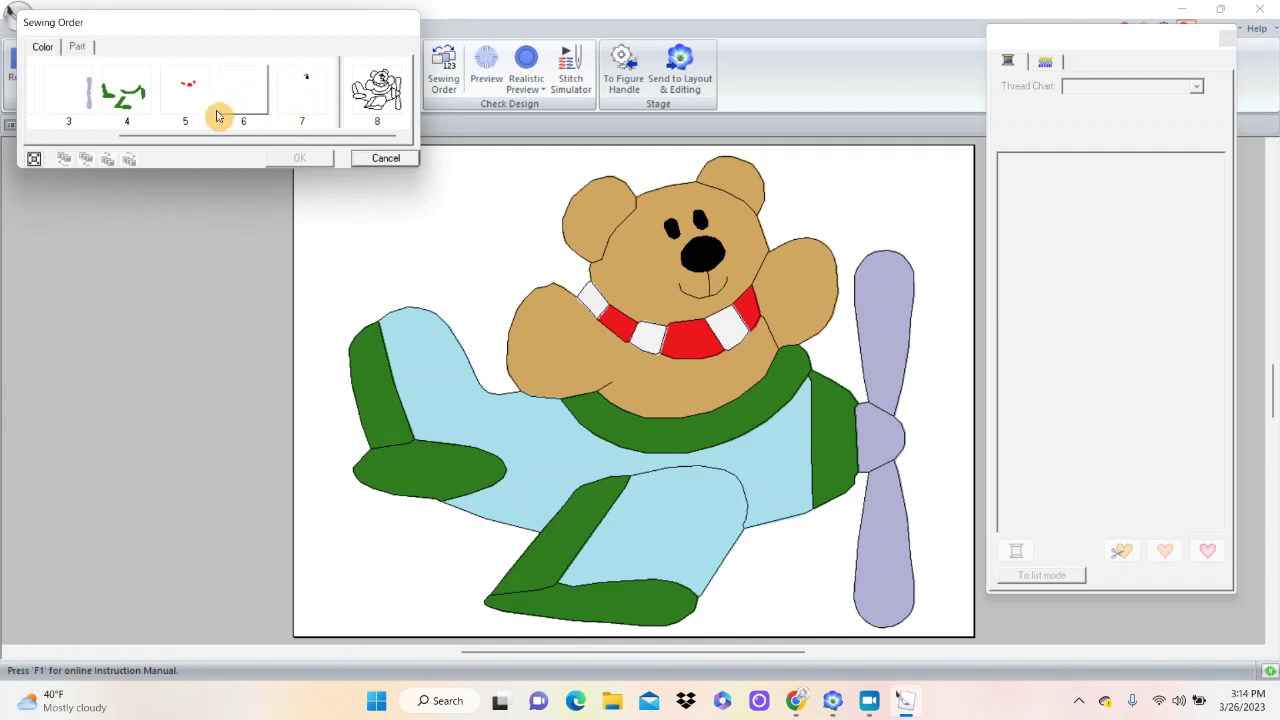
{"action": "left_click_drag", "start_coordinate": [250, 143], "coordinate": [143, 146]}
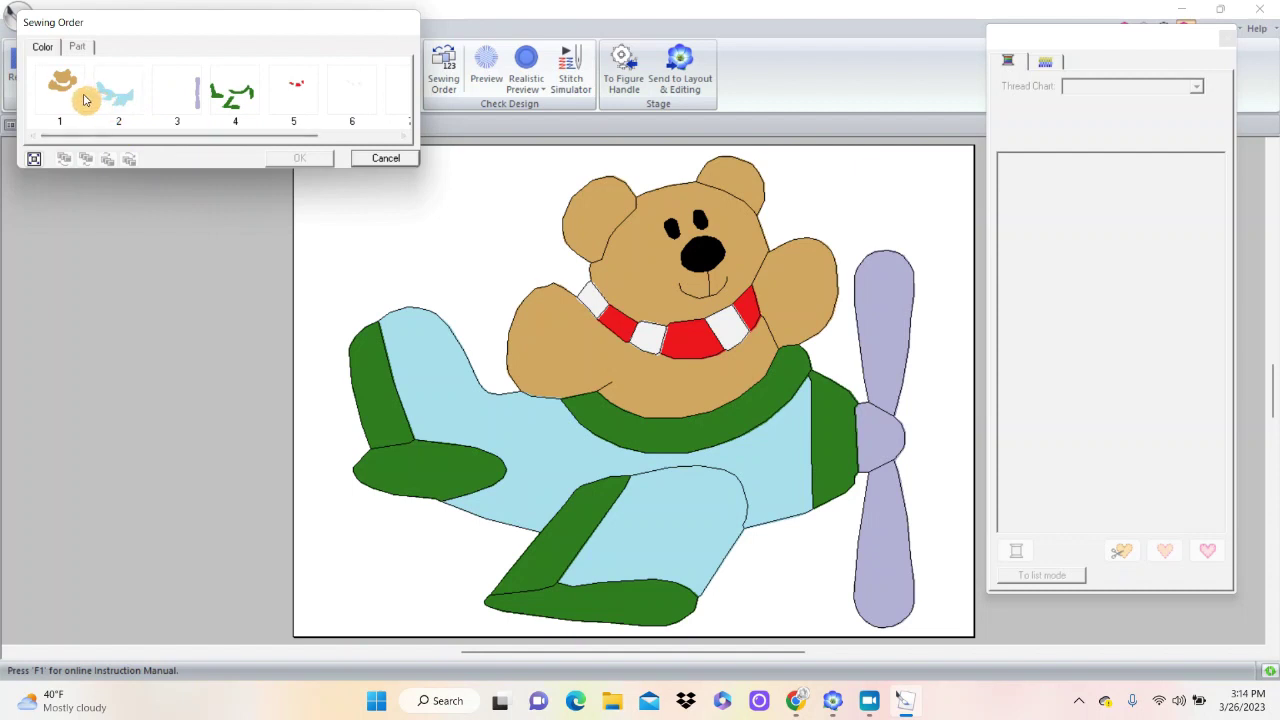
{"action": "left_click_drag", "start_coordinate": [87, 99], "coordinate": [333, 96]}
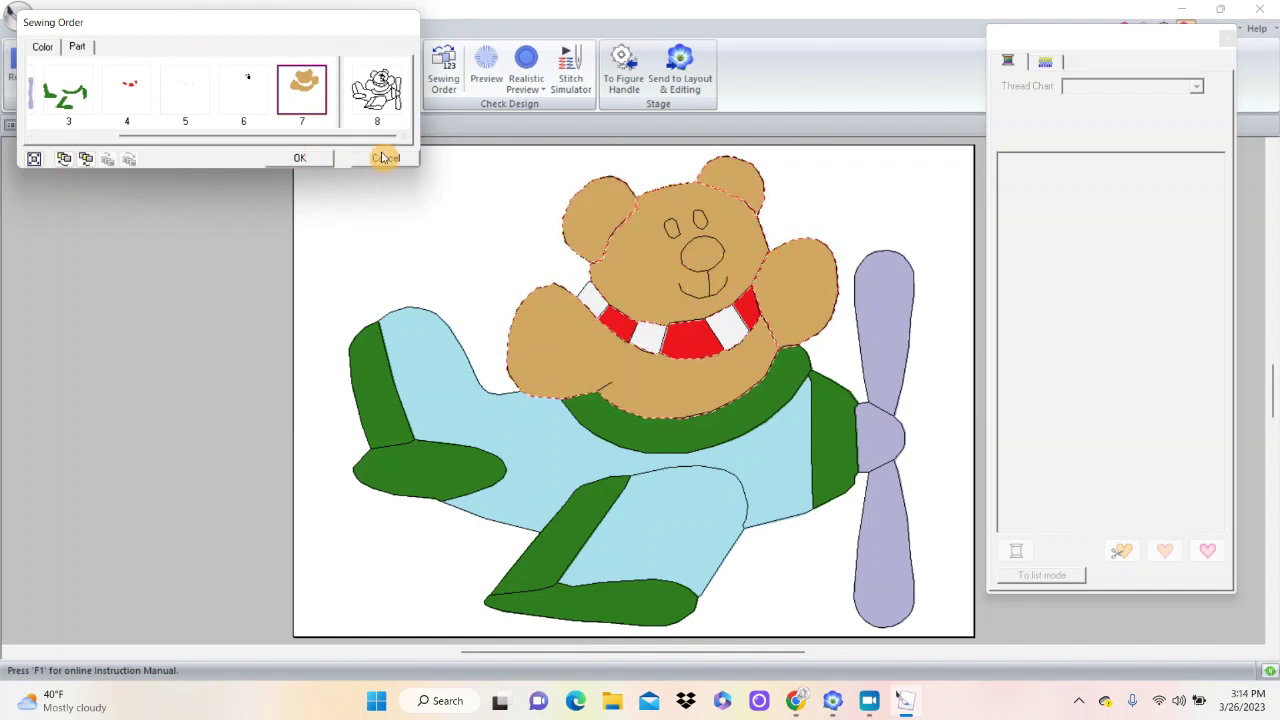
{"action": "left_click", "coordinate": [244, 92]}
{"action": "mouse_move", "coordinate": [310, 102]}
{"action": "left_mouse_down"}
{"action": "mouse_move", "coordinate": [315, 112]}
{"action": "mouse_move", "coordinate": [321, 98]}
{"action": "left_mouse_up"}
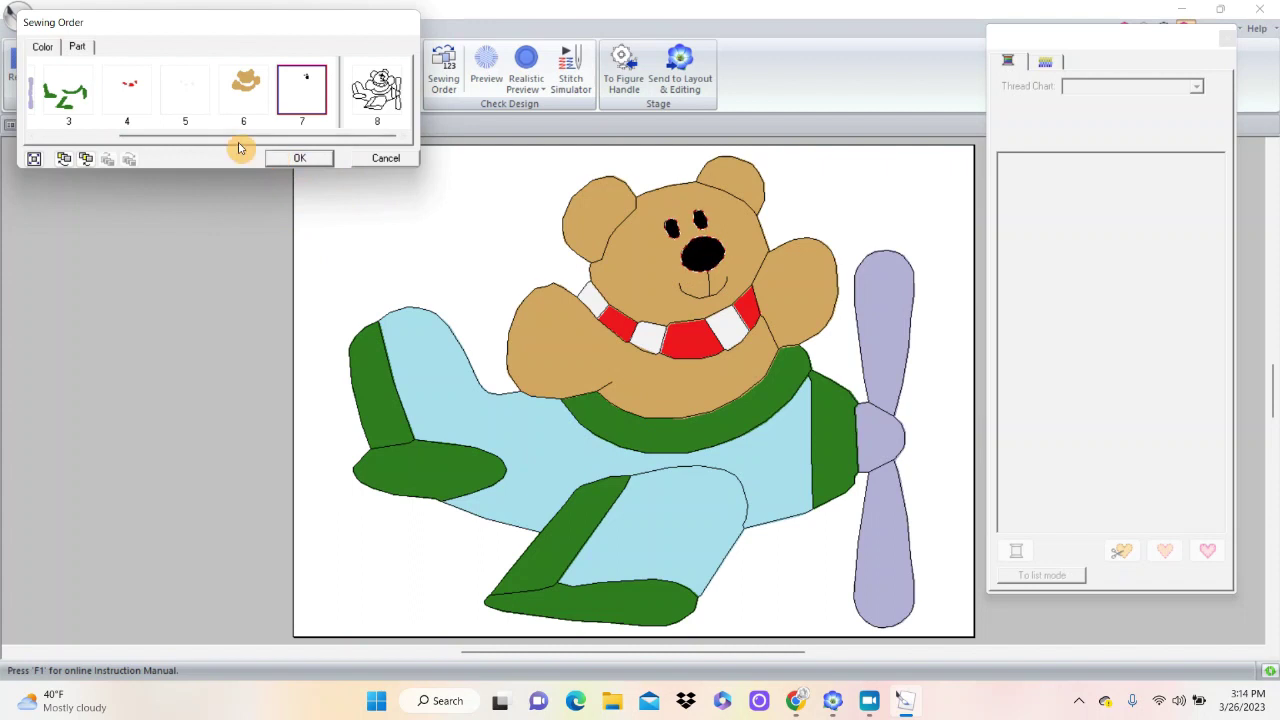
{"action": "left_click", "coordinate": [301, 158]}
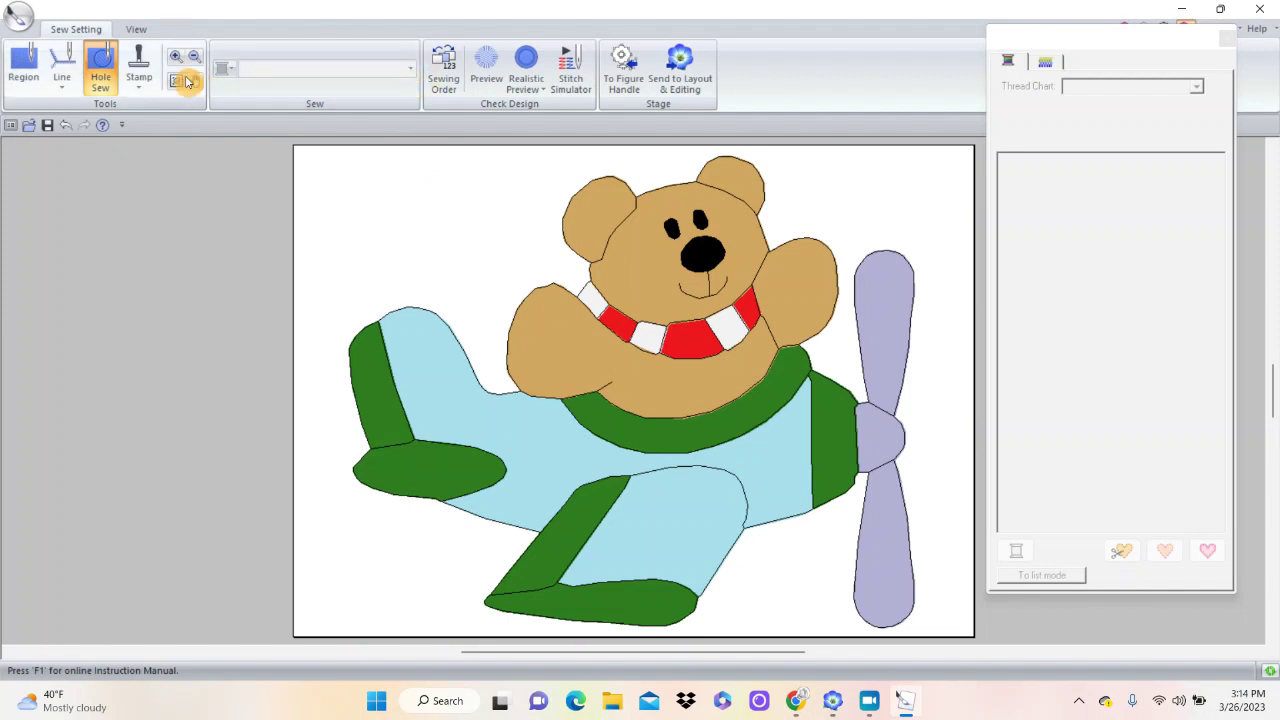
Set the region sew type to Prog. Fill Stitch with the wave3 pattern.
{"action": "left_click", "coordinate": [24, 62]}
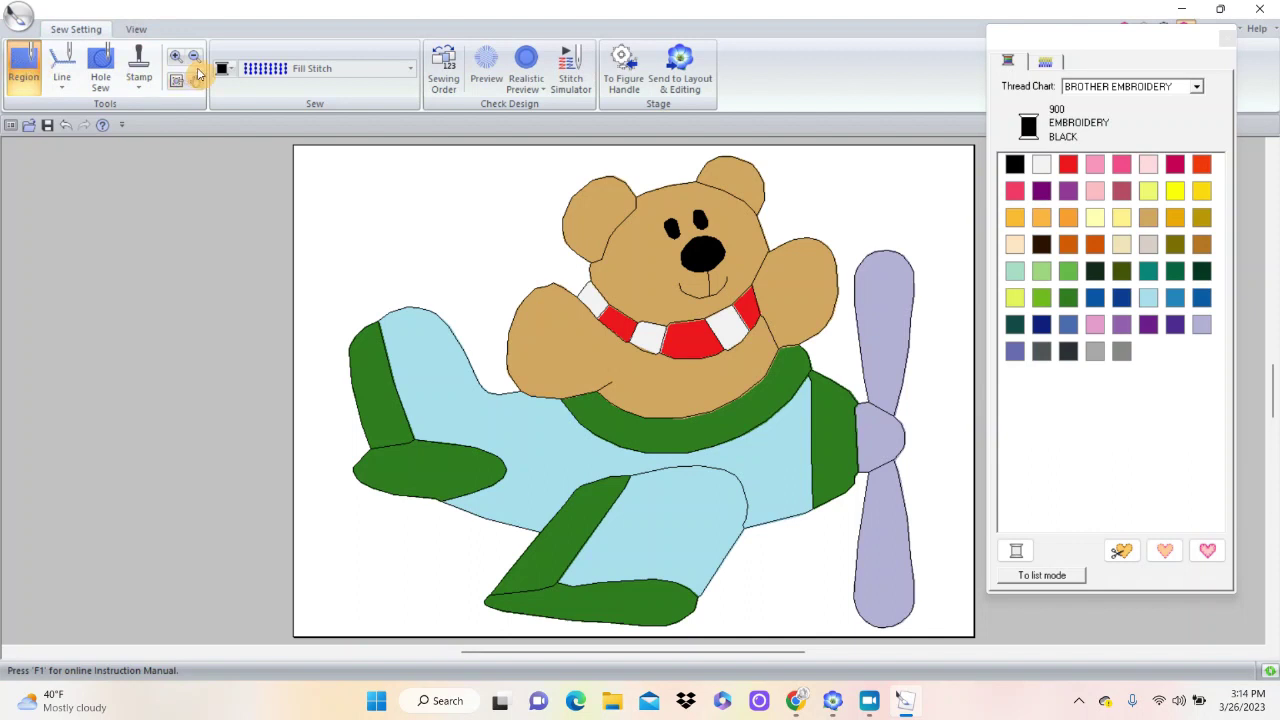
{"action": "left_click", "coordinate": [412, 69]}
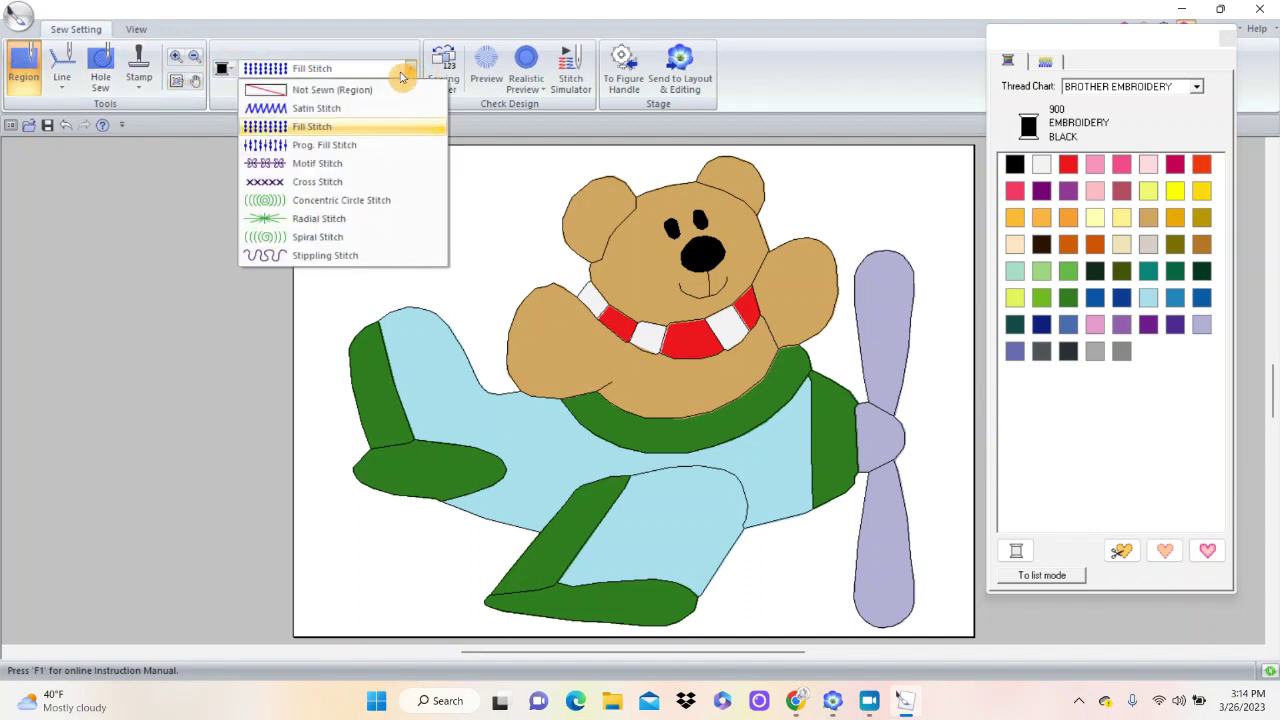
{"action": "left_click", "coordinate": [336, 148]}
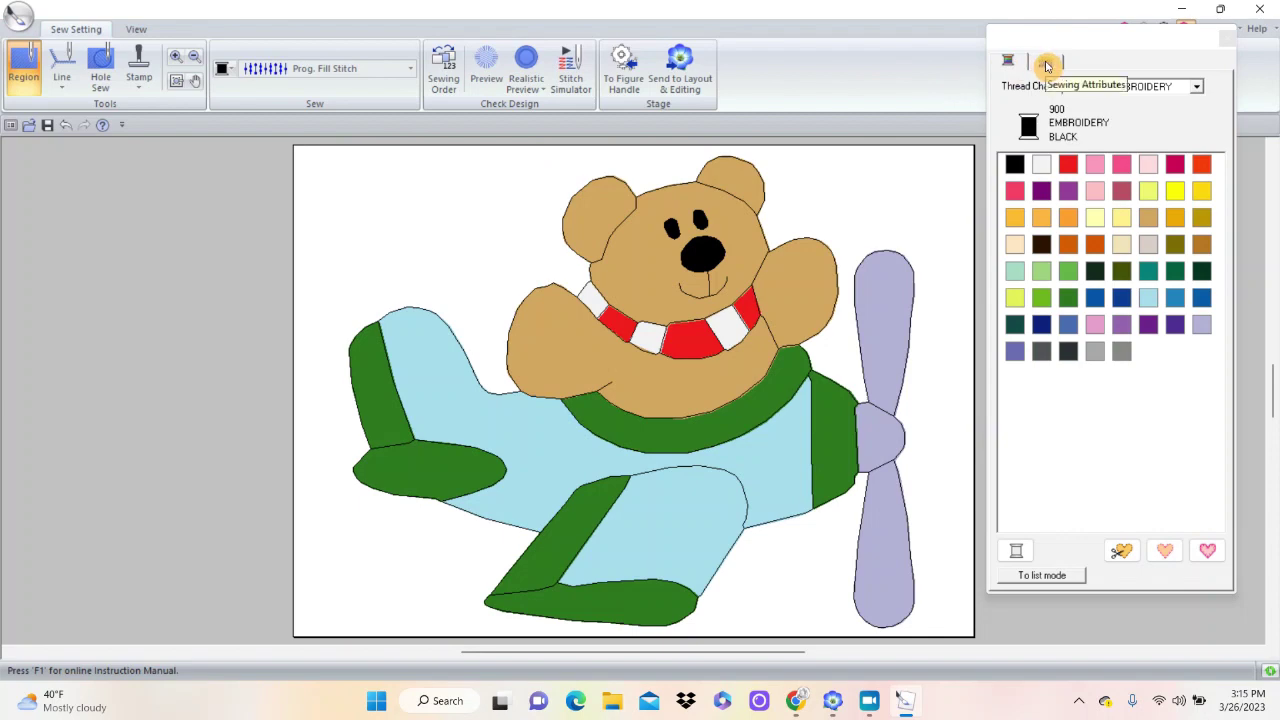
{"action": "left_click", "coordinate": [1046, 66]}
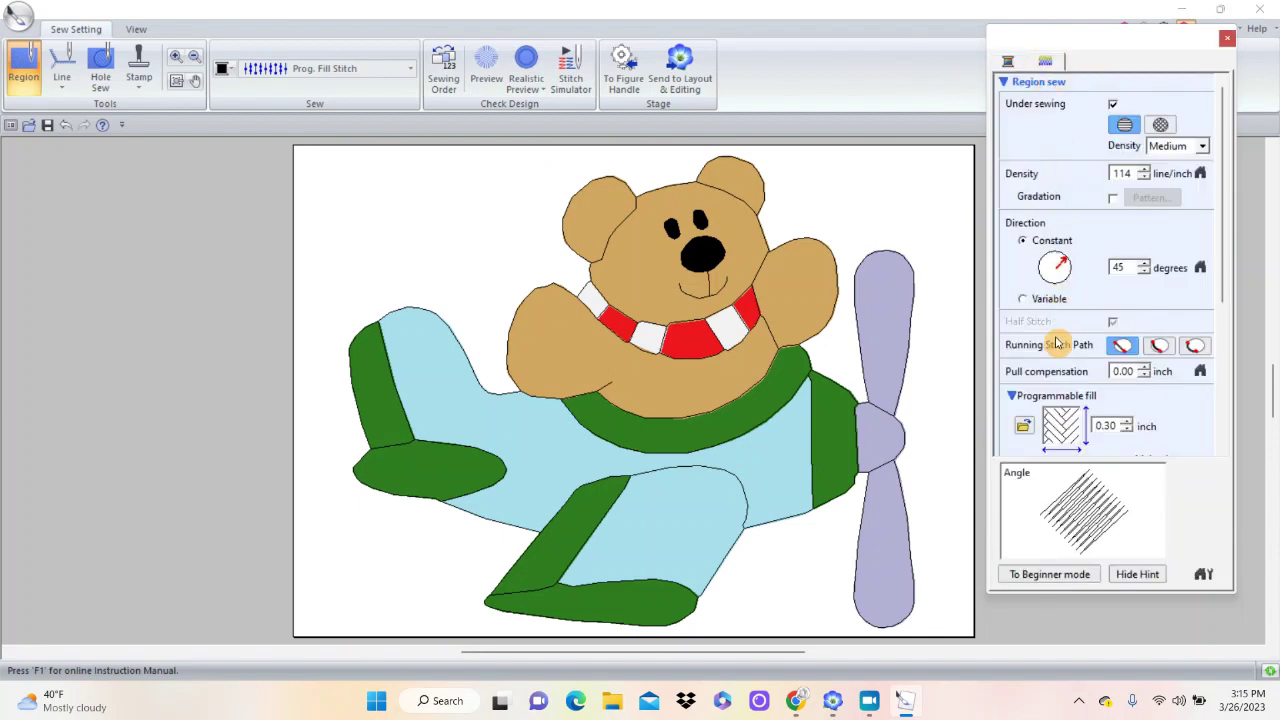
{"action": "left_click", "coordinate": [1024, 427]}
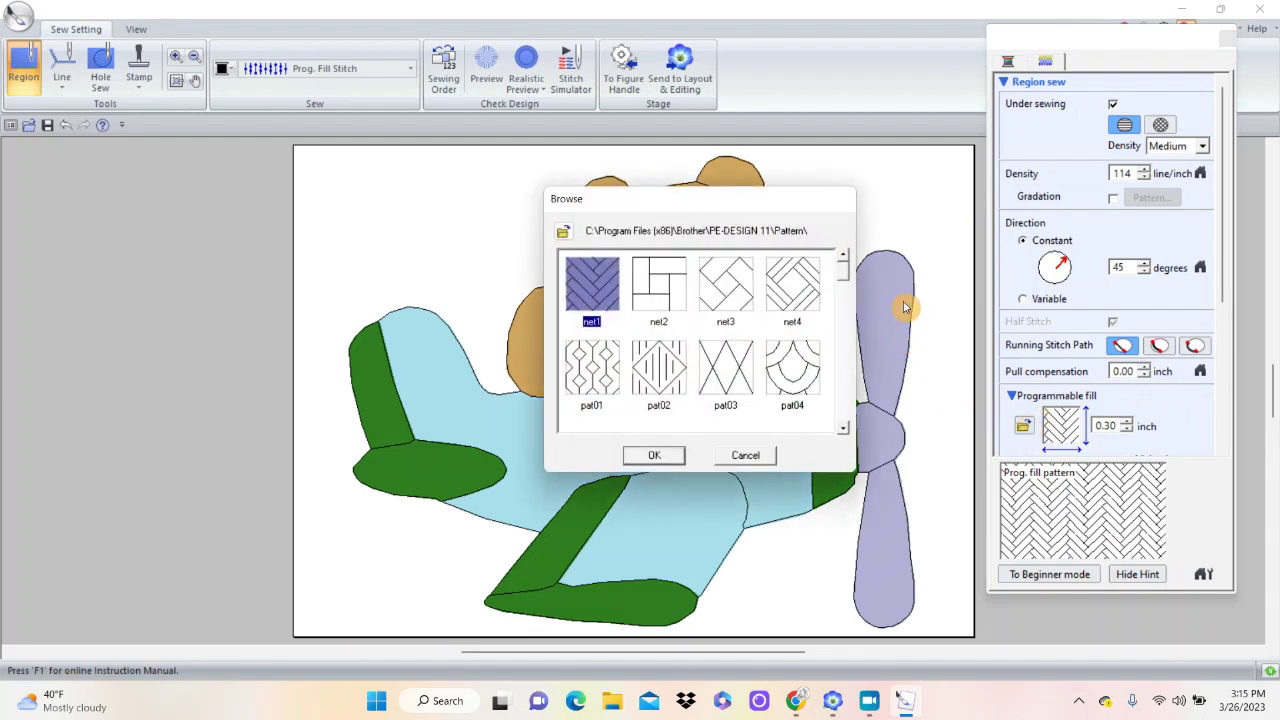
{"action": "left_click_drag", "start_coordinate": [843, 277], "coordinate": [838, 410]}
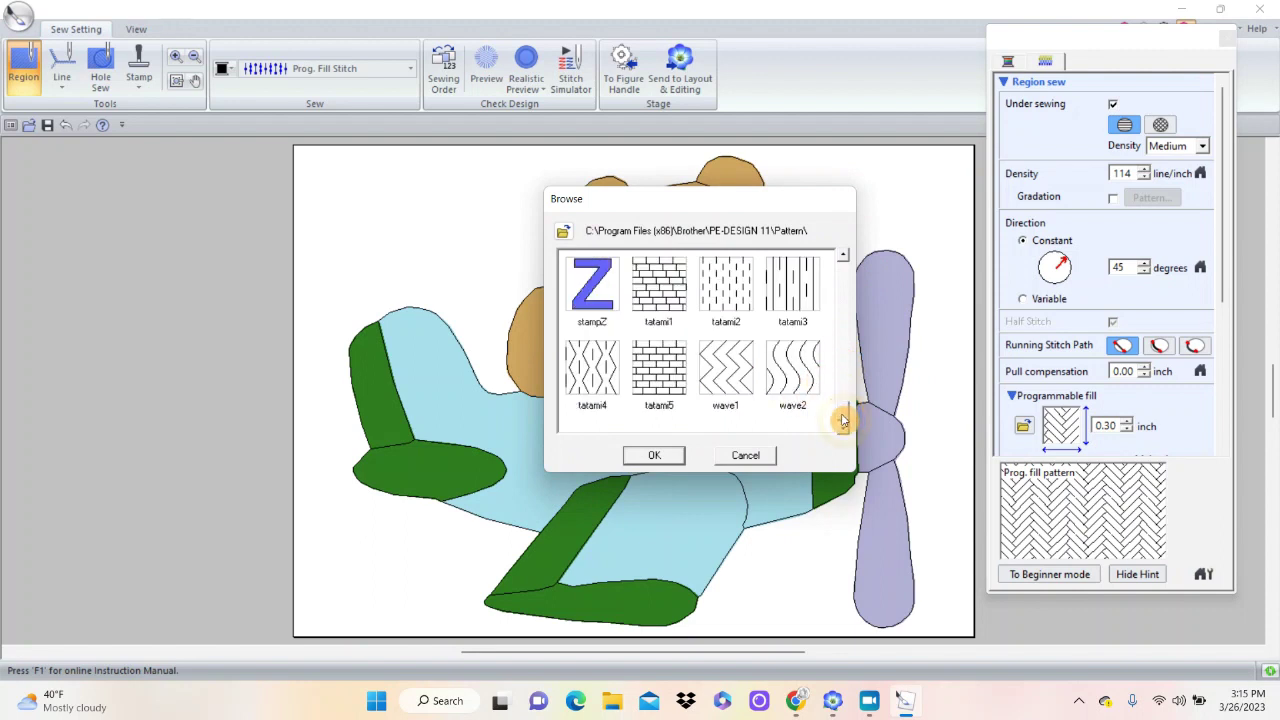
{"action": "left_click", "coordinate": [843, 421]}
{"action": "left_click", "coordinate": [597, 367]}
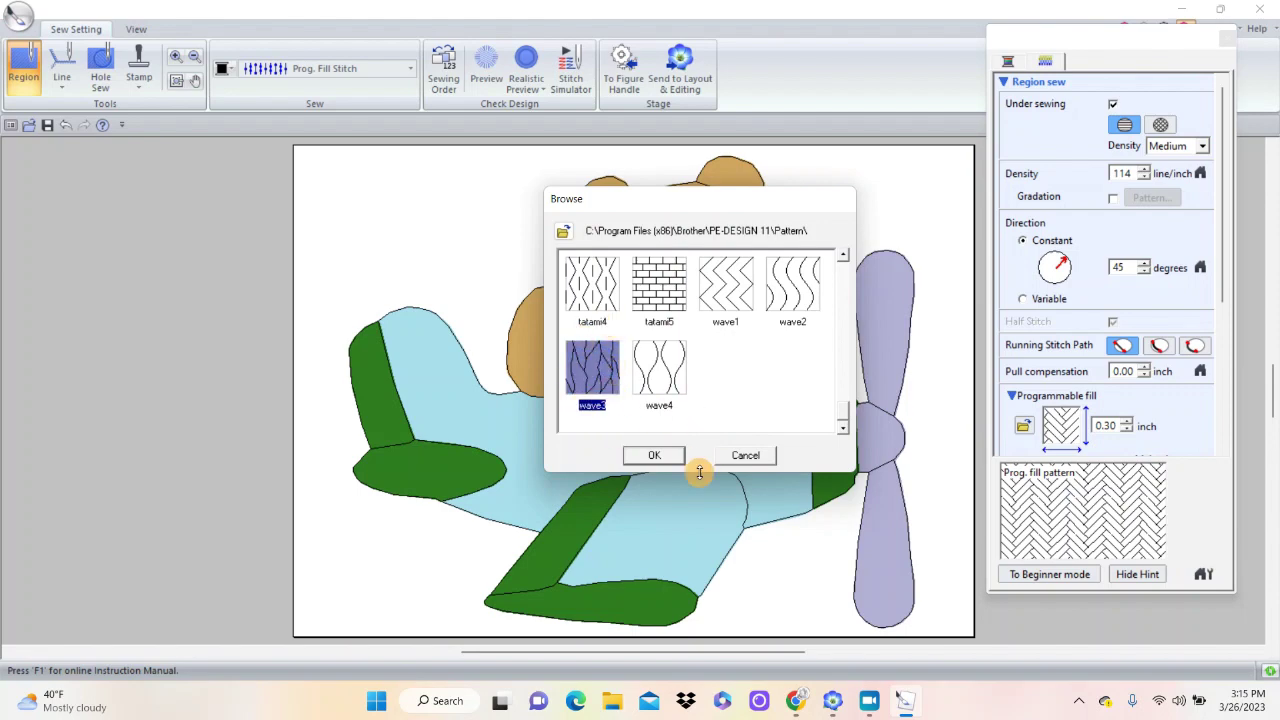
{"action": "left_click", "coordinate": [656, 456]}
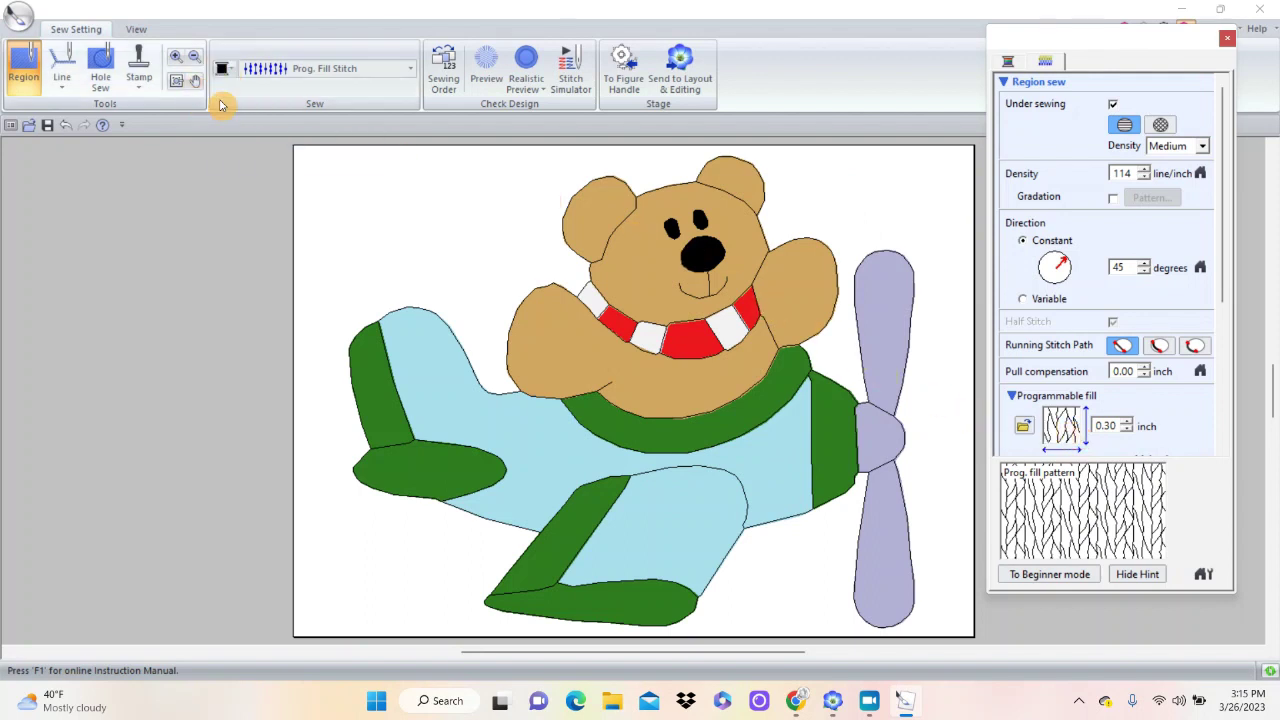
Set the bear's head region to Prog. Fill Stitch with the wave3 pattern.
{"action": "left_click", "coordinate": [648, 271]}
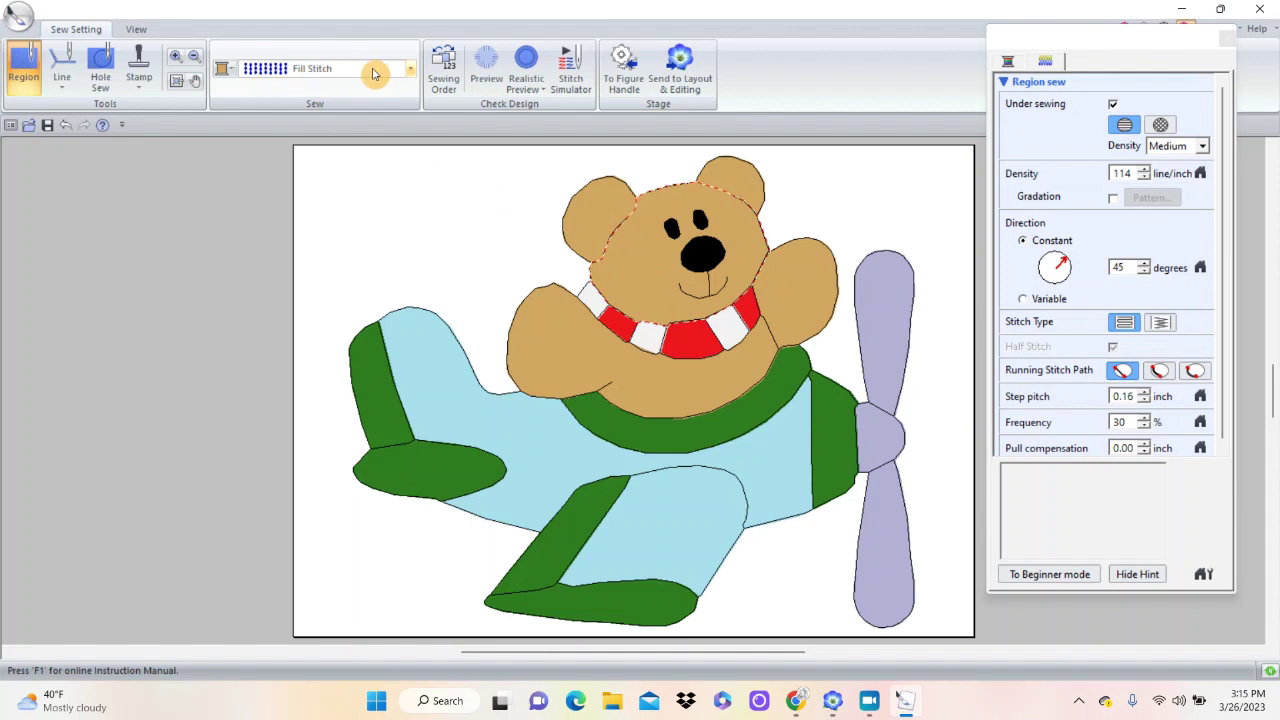
{"action": "left_click", "coordinate": [406, 71]}
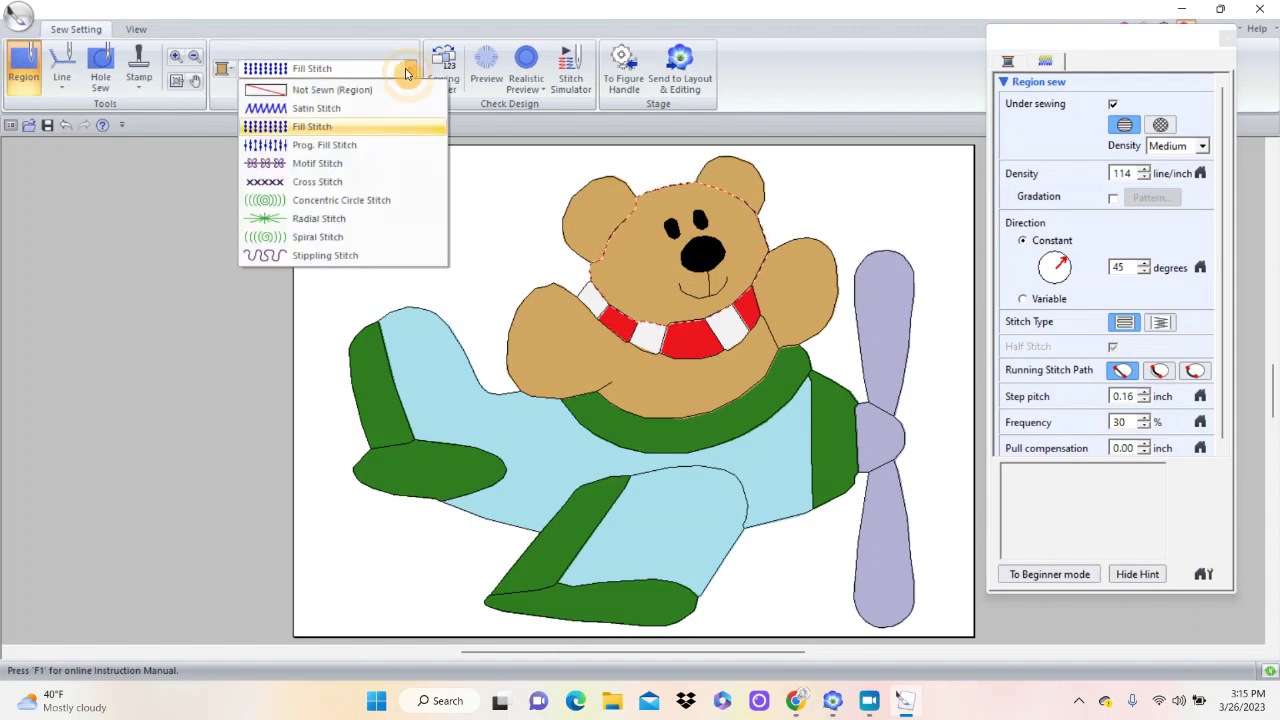
{"action": "left_click", "coordinate": [339, 156]}
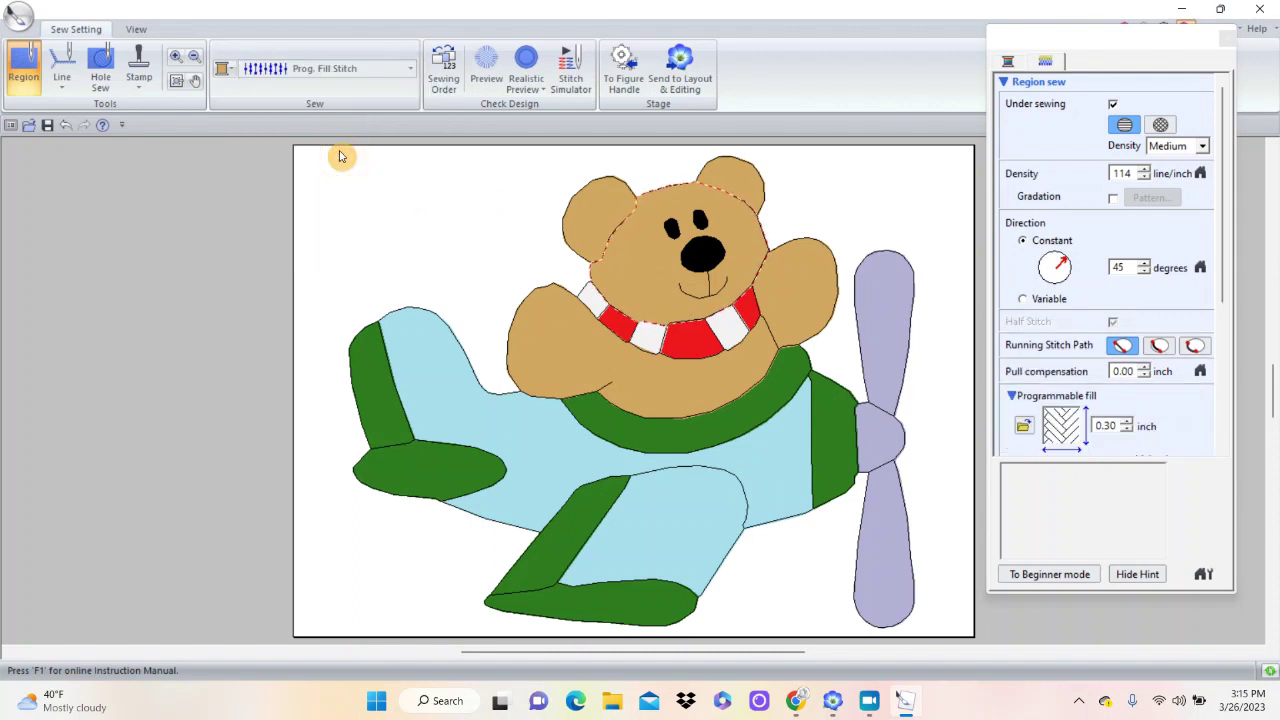
{"action": "mouse_move", "coordinate": [1025, 430]}
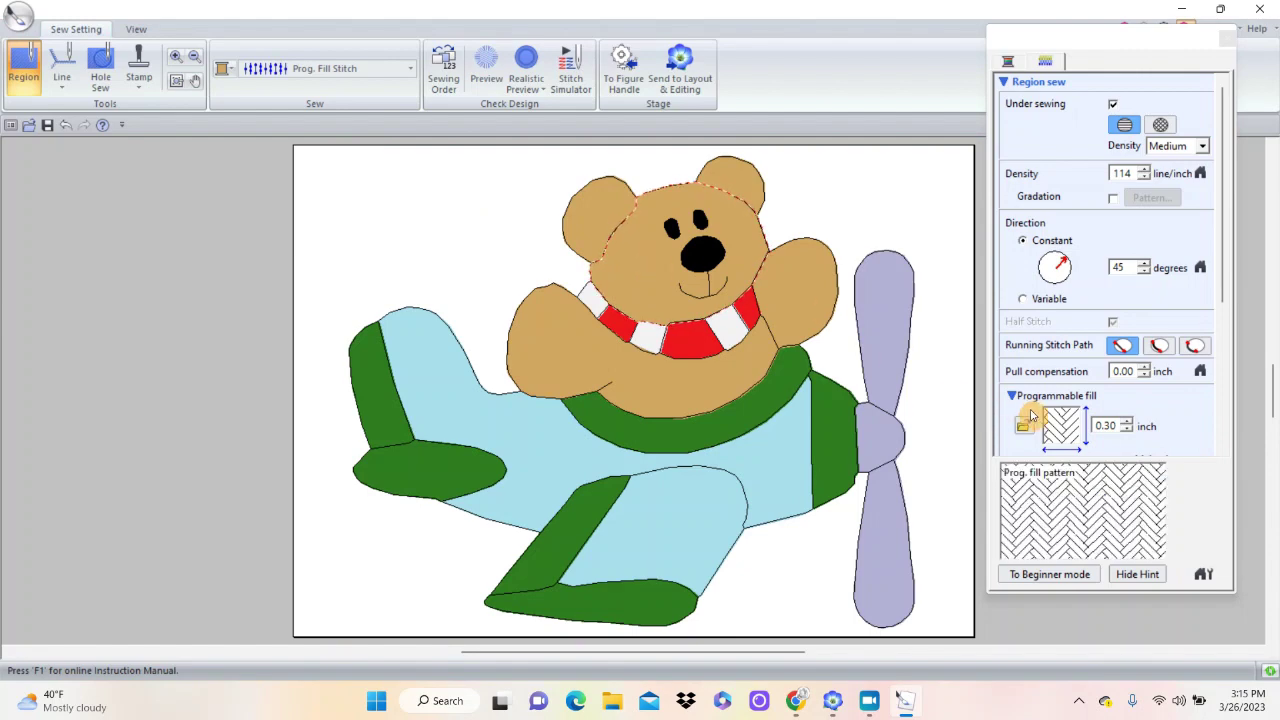
{"action": "left_click", "coordinate": [1025, 430]}
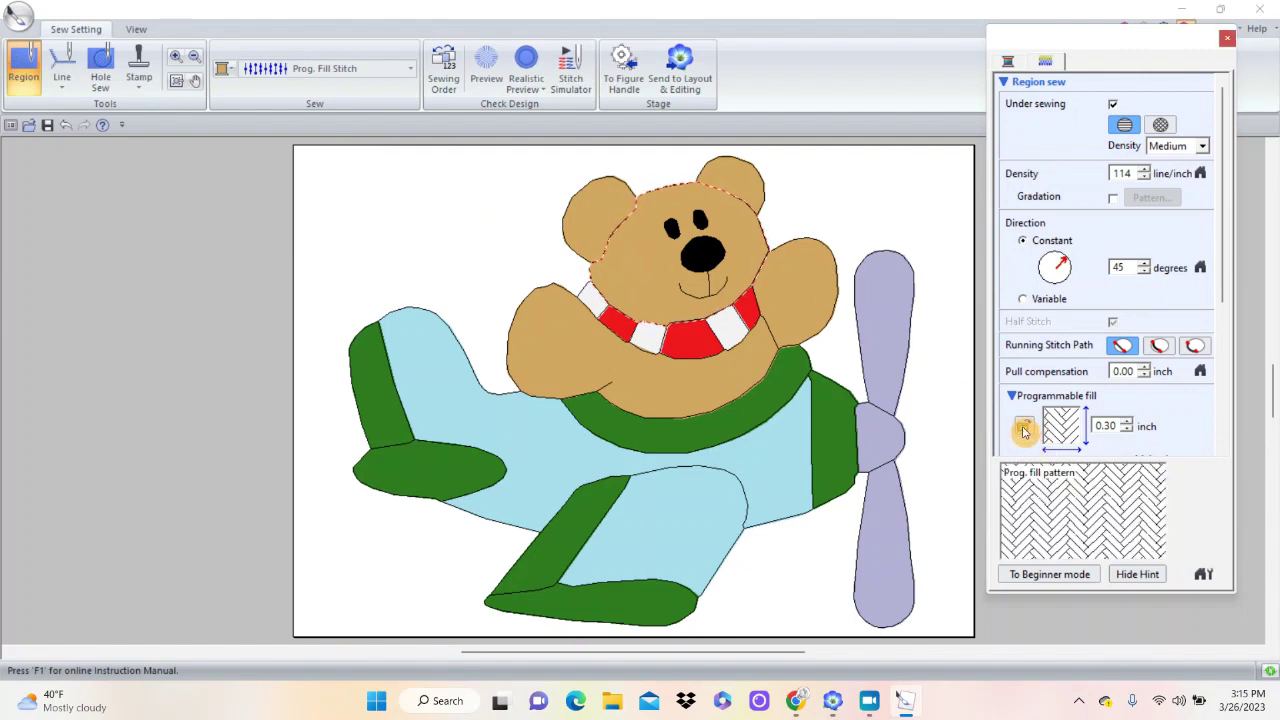
{"action": "left_click_drag", "start_coordinate": [843, 272], "coordinate": [840, 422]}
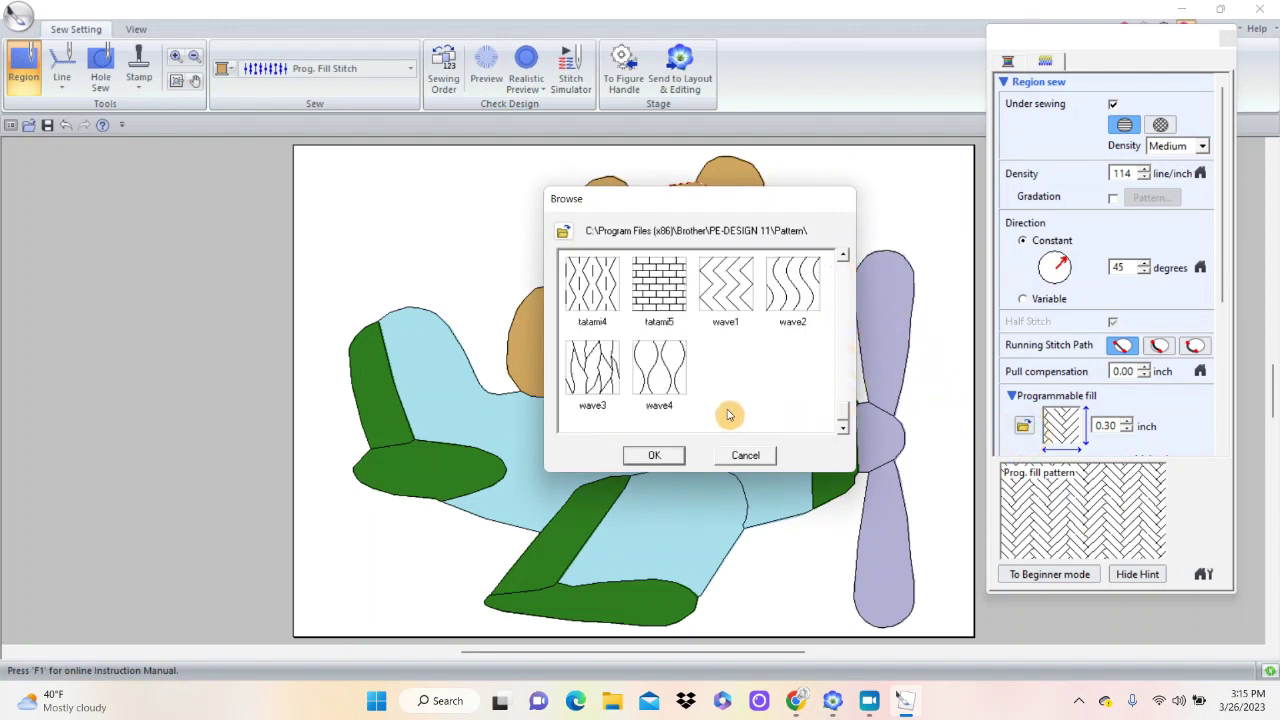
{"action": "left_click", "coordinate": [598, 375]}
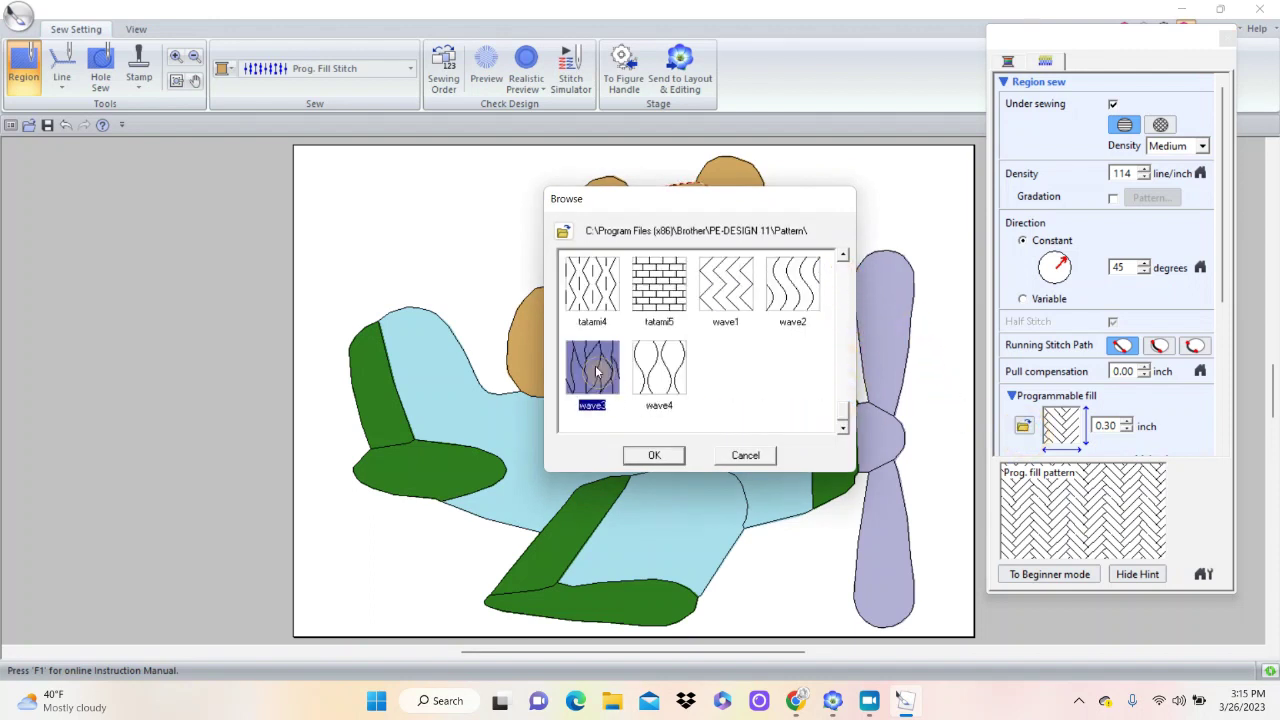
{"action": "left_click", "coordinate": [653, 457]}
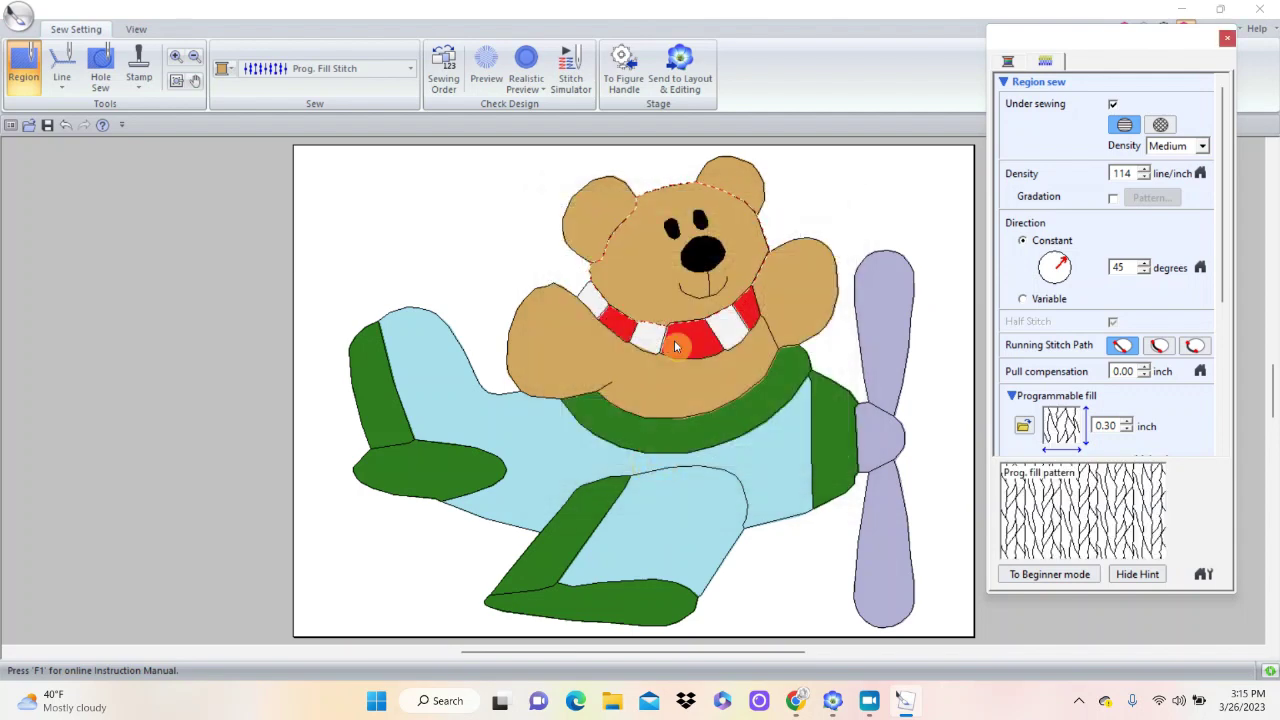
Apply the wave3 Prog. Fill Stitch to the bear's body and raised arm, and check it in the realistic preview.
{"action": "left_click", "coordinate": [655, 277]}
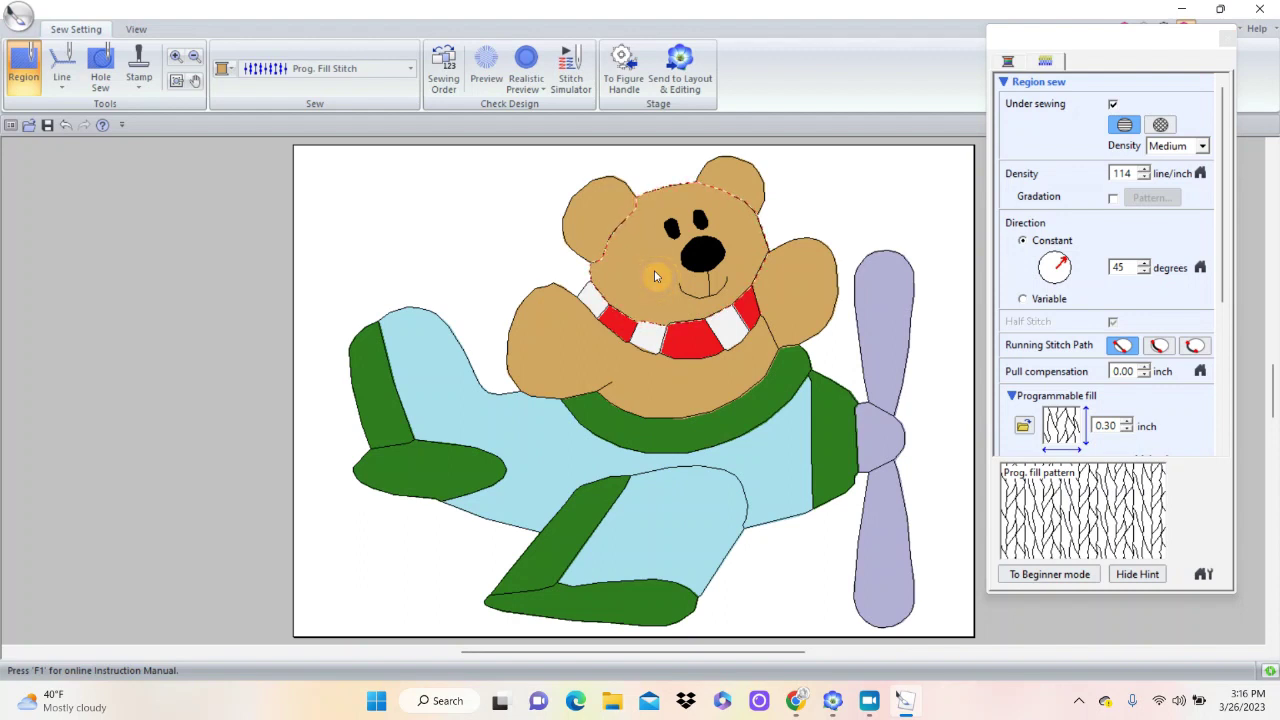
{"action": "left_click", "coordinate": [641, 355]}
{"action": "left_click", "coordinate": [789, 304]}
{"action": "left_click", "coordinate": [527, 63]}
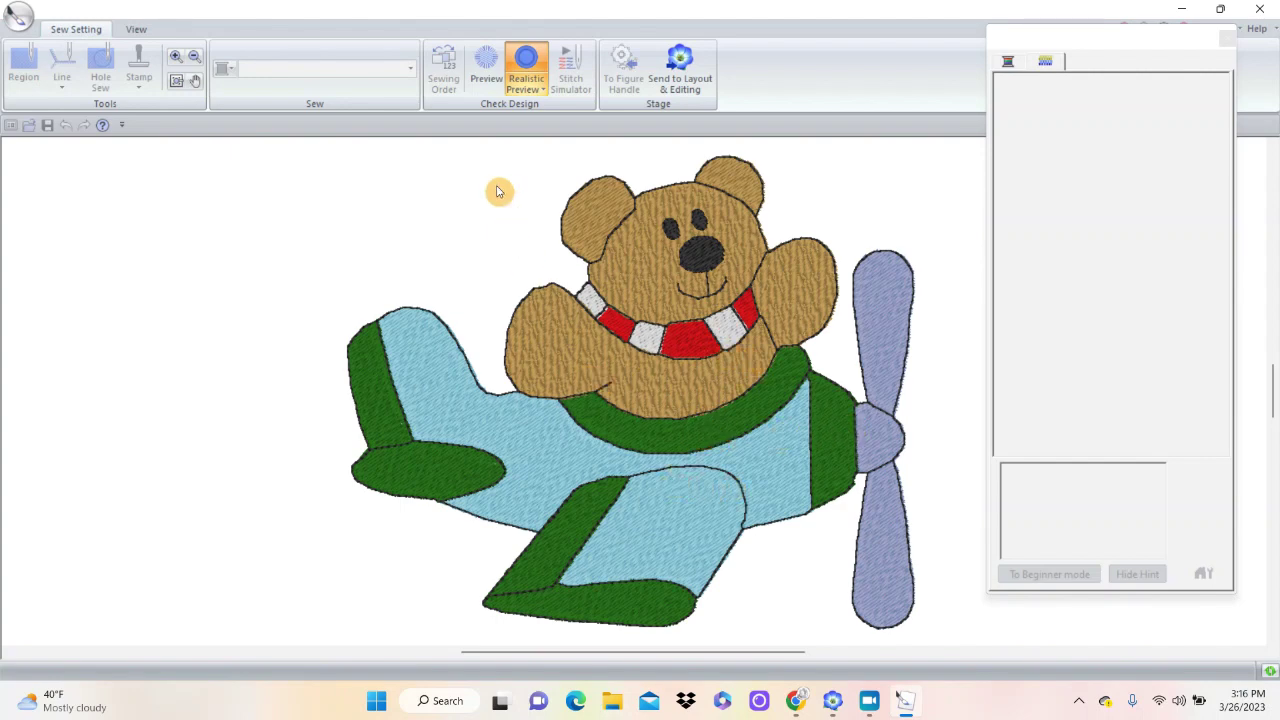
{"action": "left_click", "coordinate": [526, 60]}
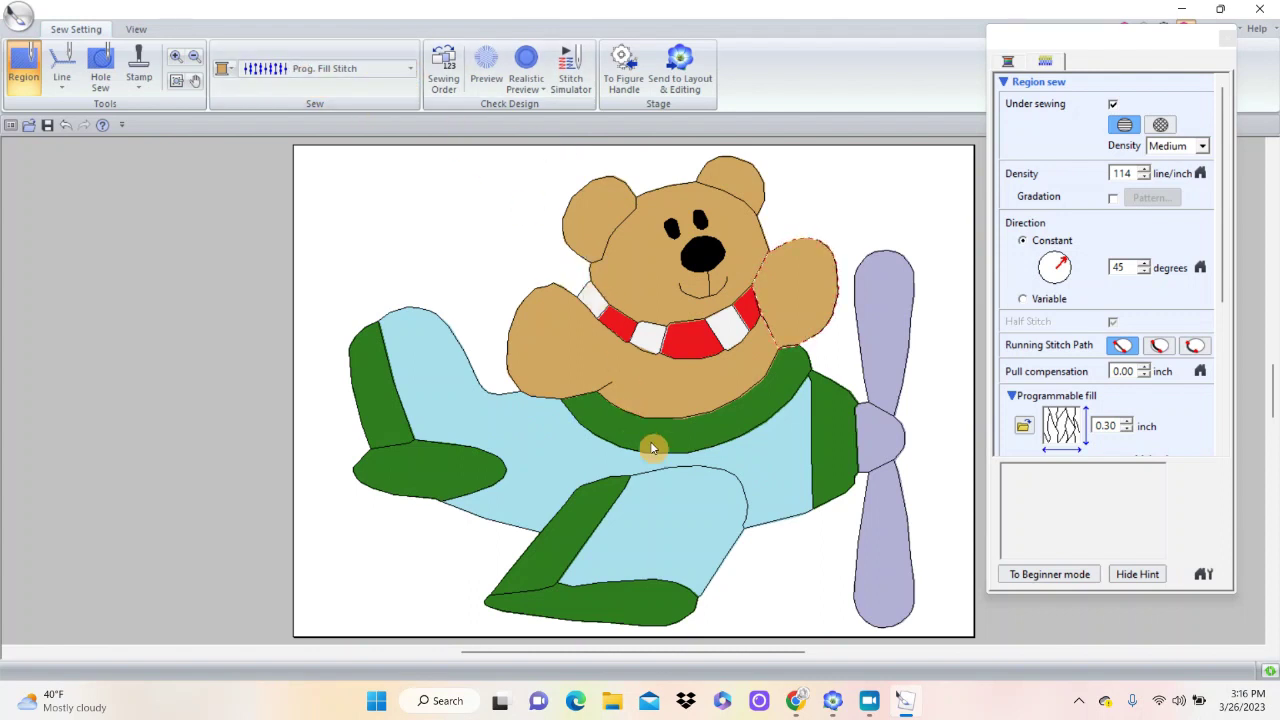
Change the light blue fuselage region to Concentric Circle Stitch.
{"action": "left_click", "coordinate": [756, 455]}
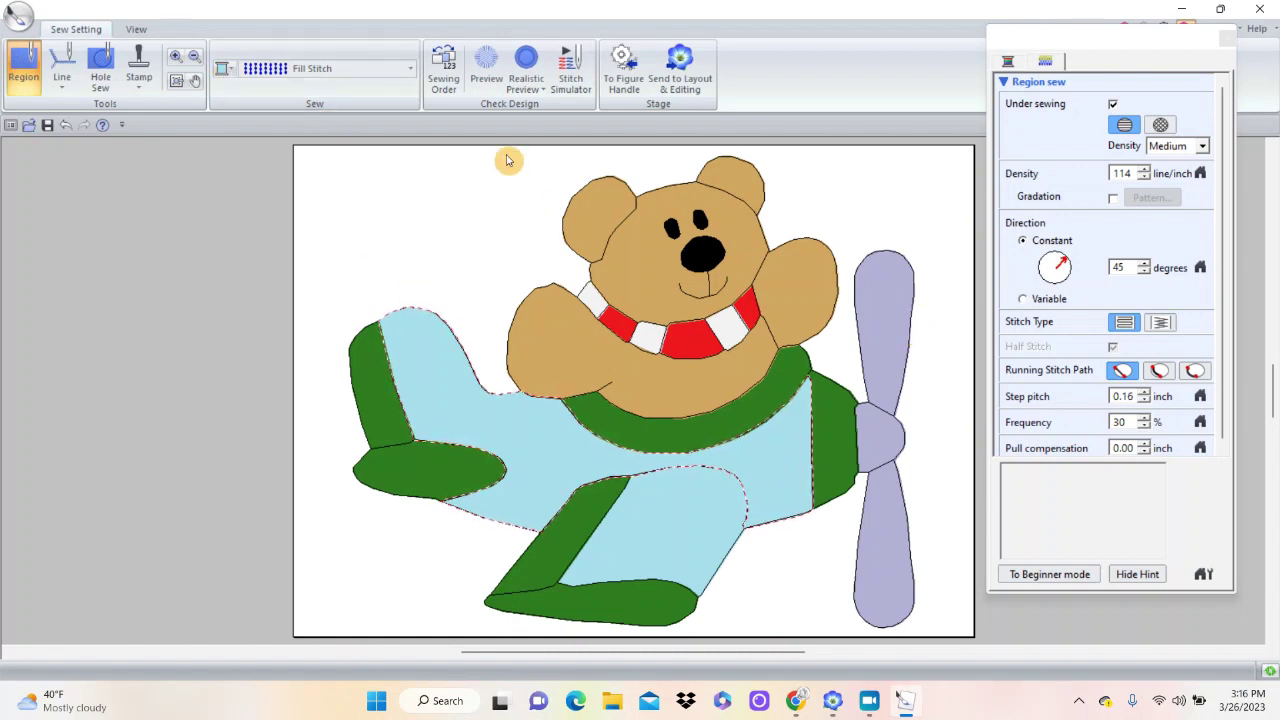
{"action": "left_click", "coordinate": [409, 70]}
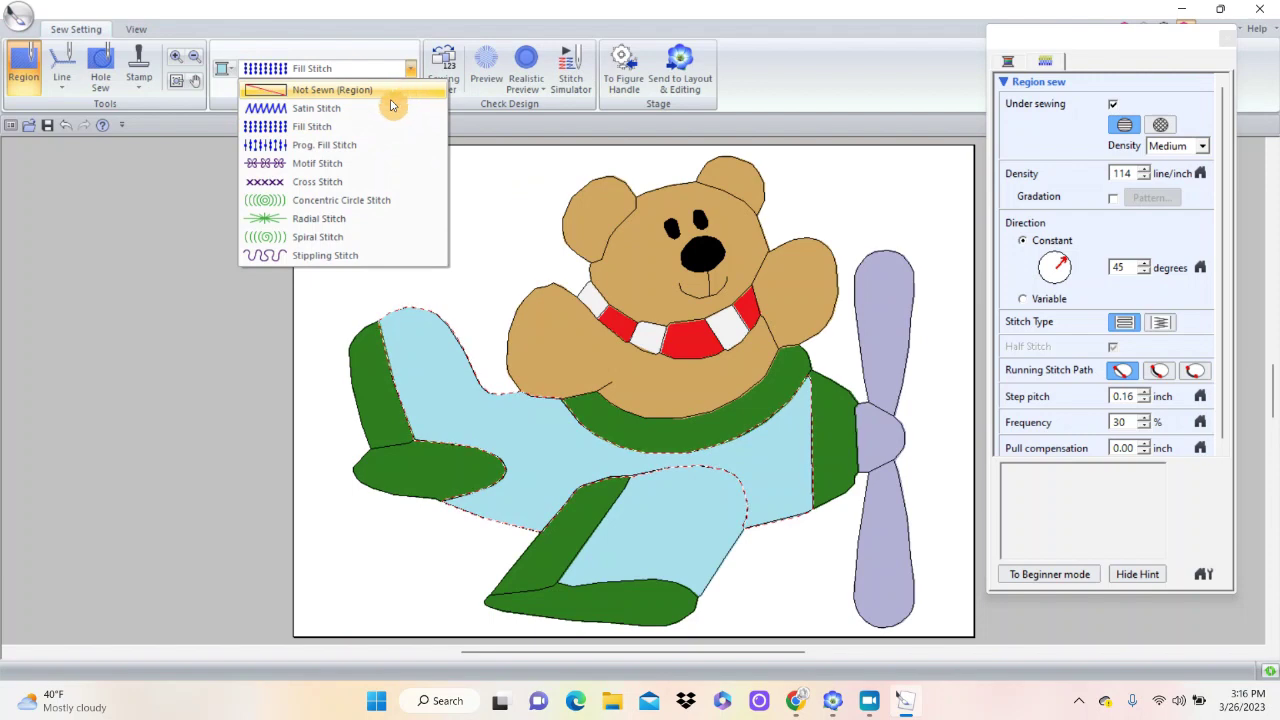
{"action": "left_click", "coordinate": [337, 204]}
Move the fuselage stitch's centre point to the blank area above the tail and check it in the realistic preview.
{"action": "left_click", "coordinate": [521, 452]}
{"action": "left_click", "coordinate": [598, 419]}
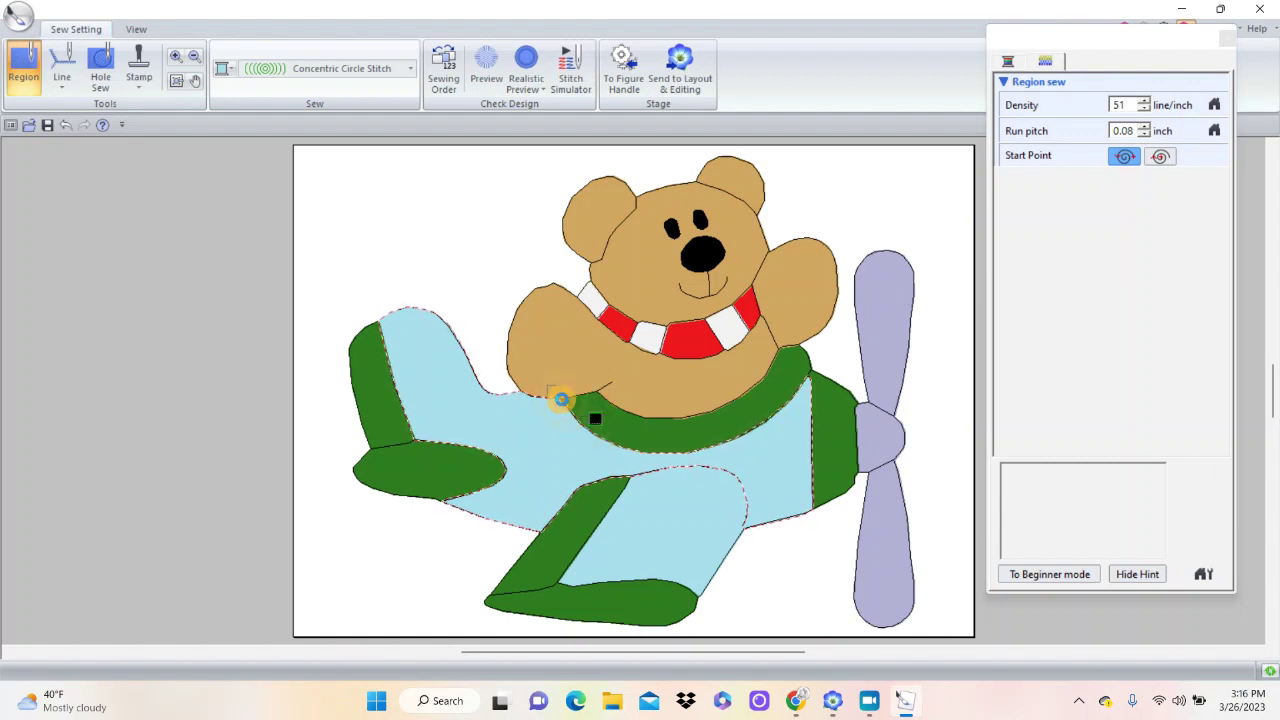
{"action": "left_click", "coordinate": [398, 212]}
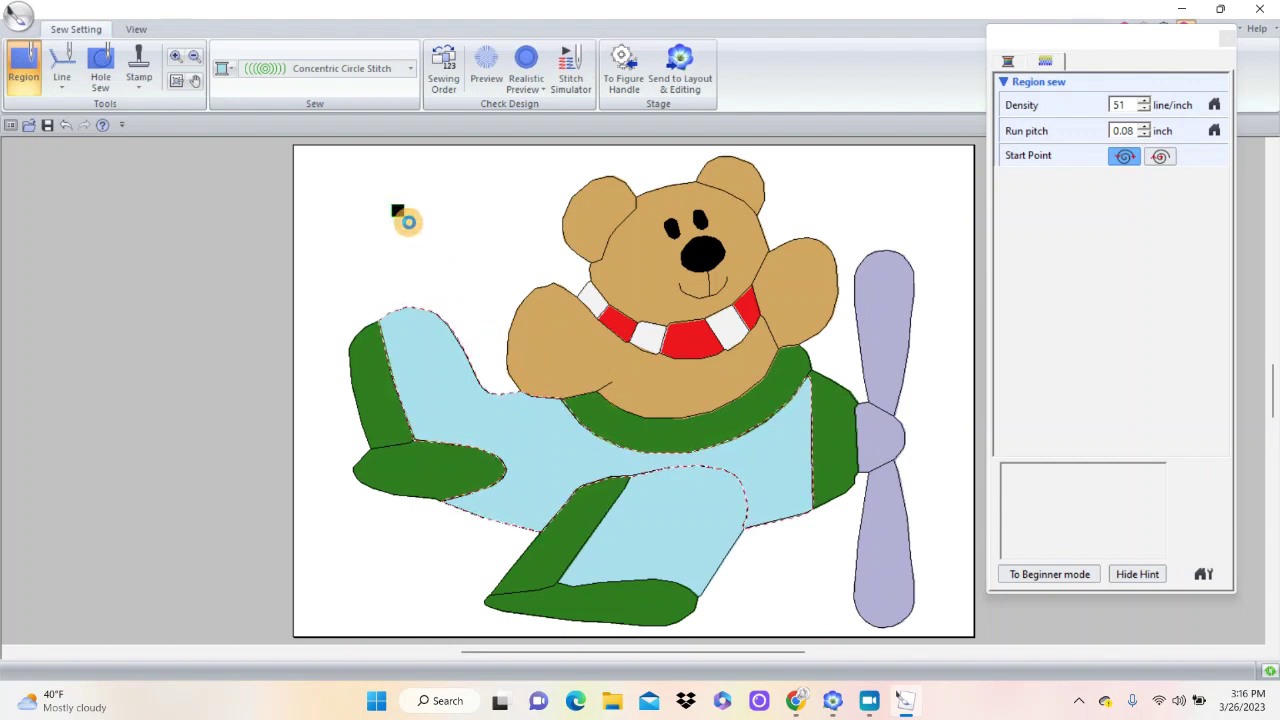
{"action": "left_click", "coordinate": [527, 61]}
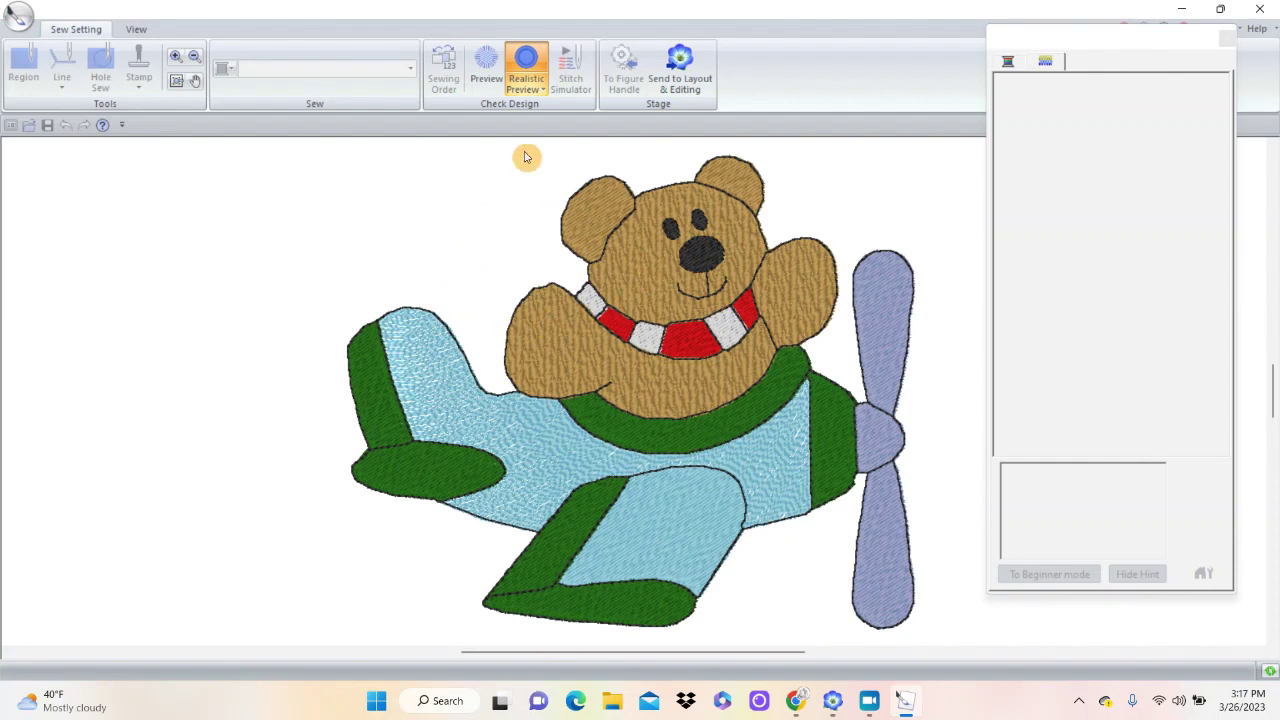
{"action": "left_click", "coordinate": [521, 62]}
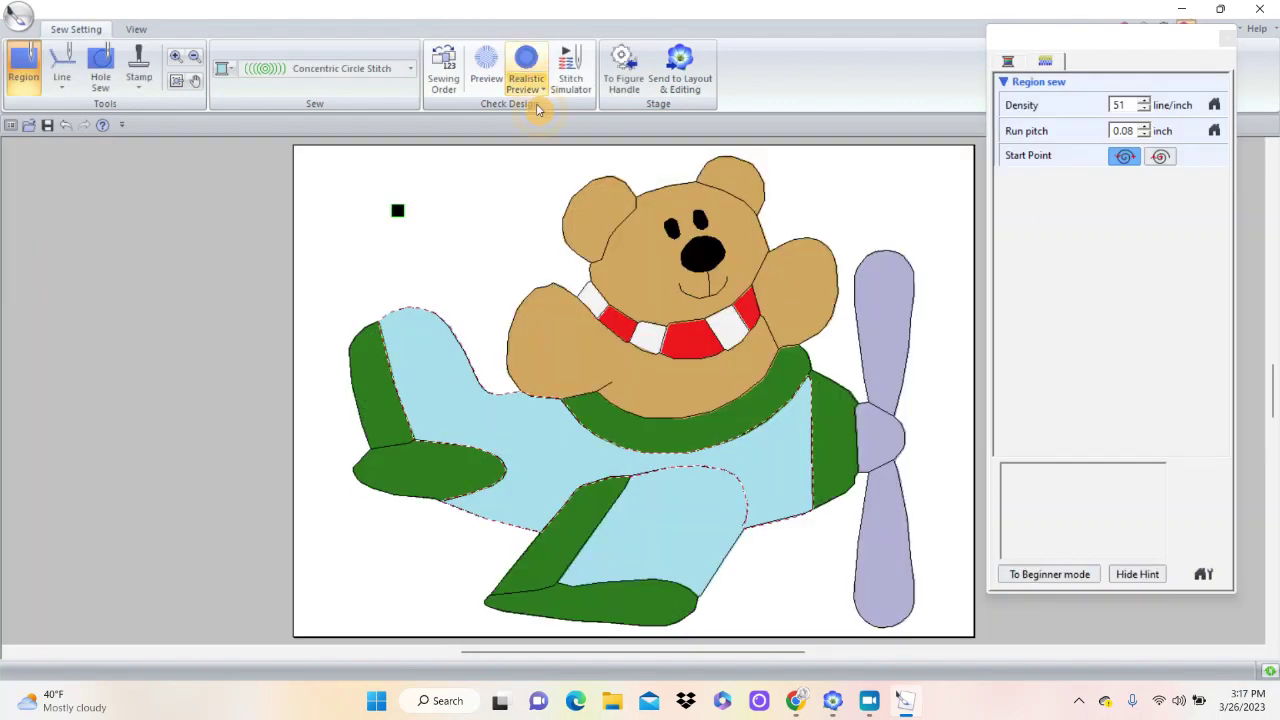
Give the propeller hub a Radial Stitch with its centre point just in front of the hub, and check the realistic preview.
{"action": "left_click", "coordinate": [881, 436]}
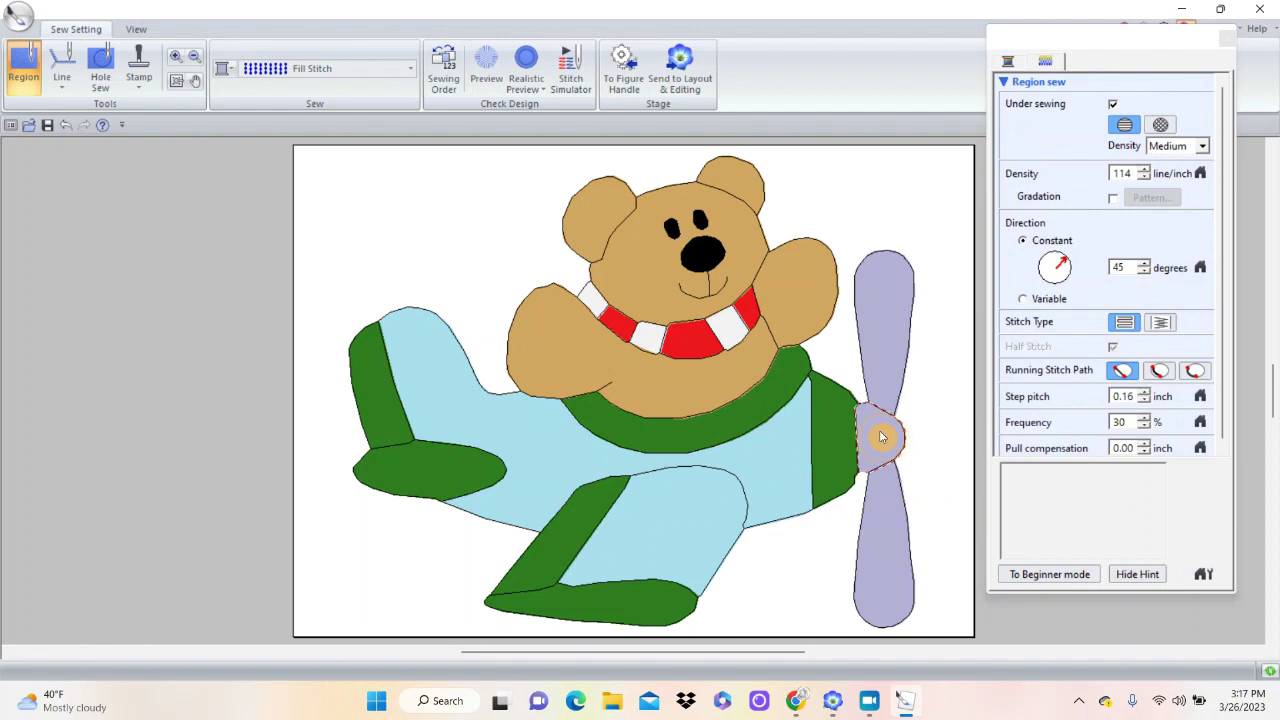
{"action": "left_click", "coordinate": [410, 68]}
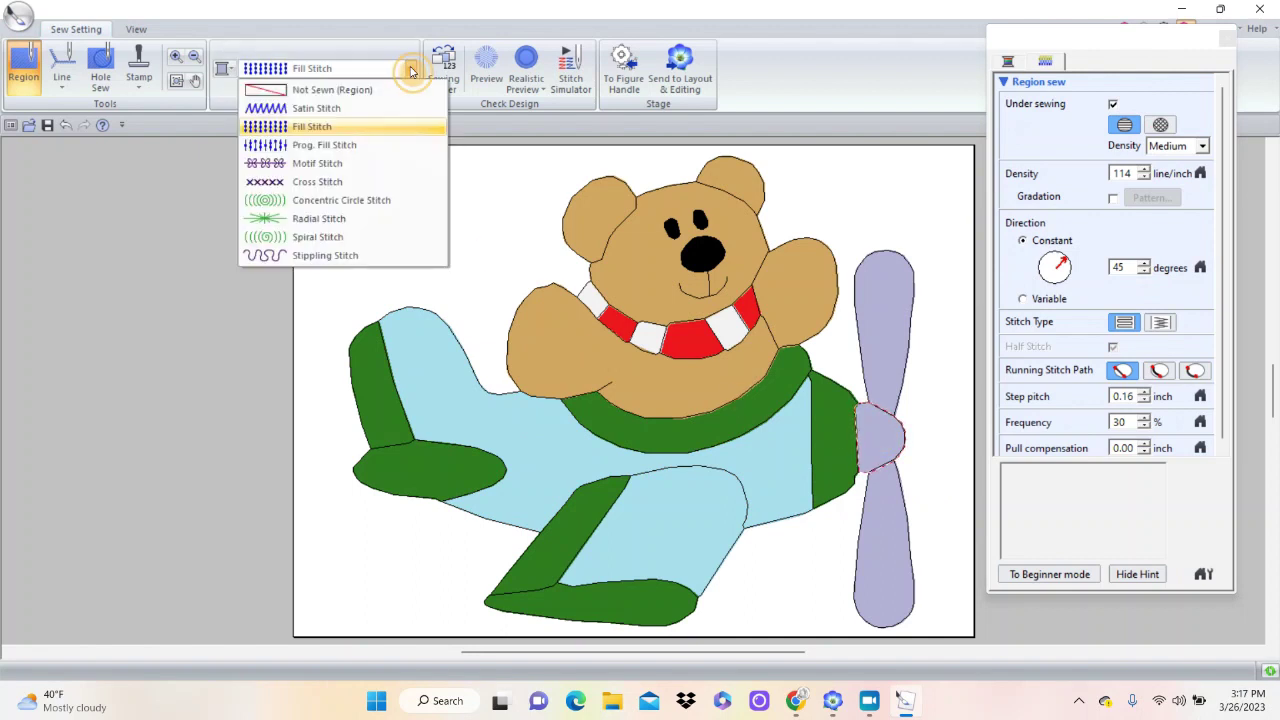
{"action": "left_click", "coordinate": [320, 219]}
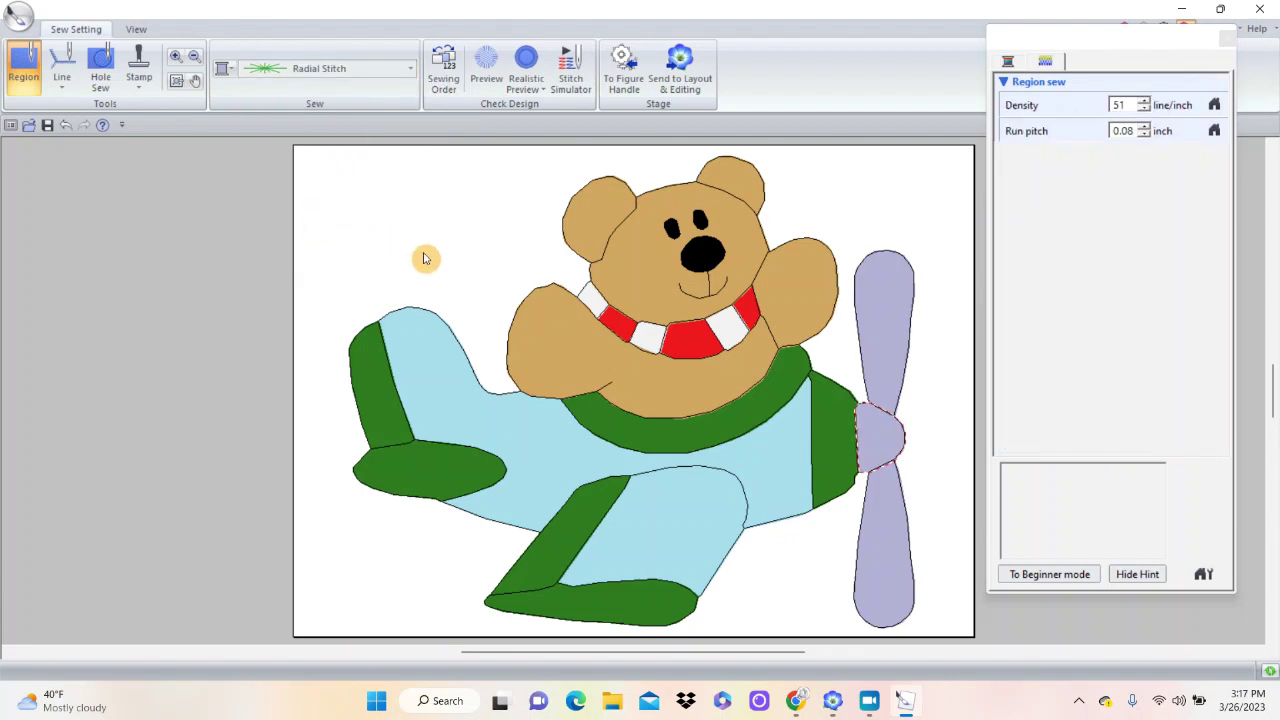
{"action": "left_click", "coordinate": [880, 438]}
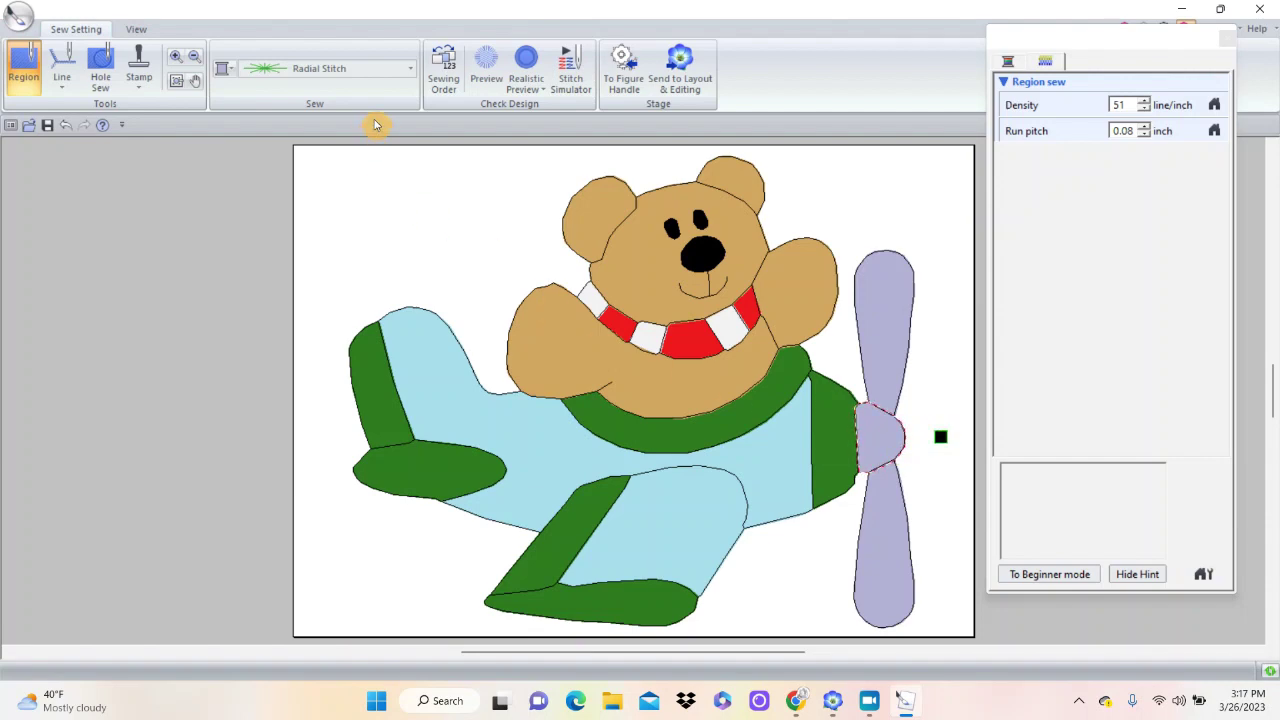
{"action": "left_click", "coordinate": [527, 62]}
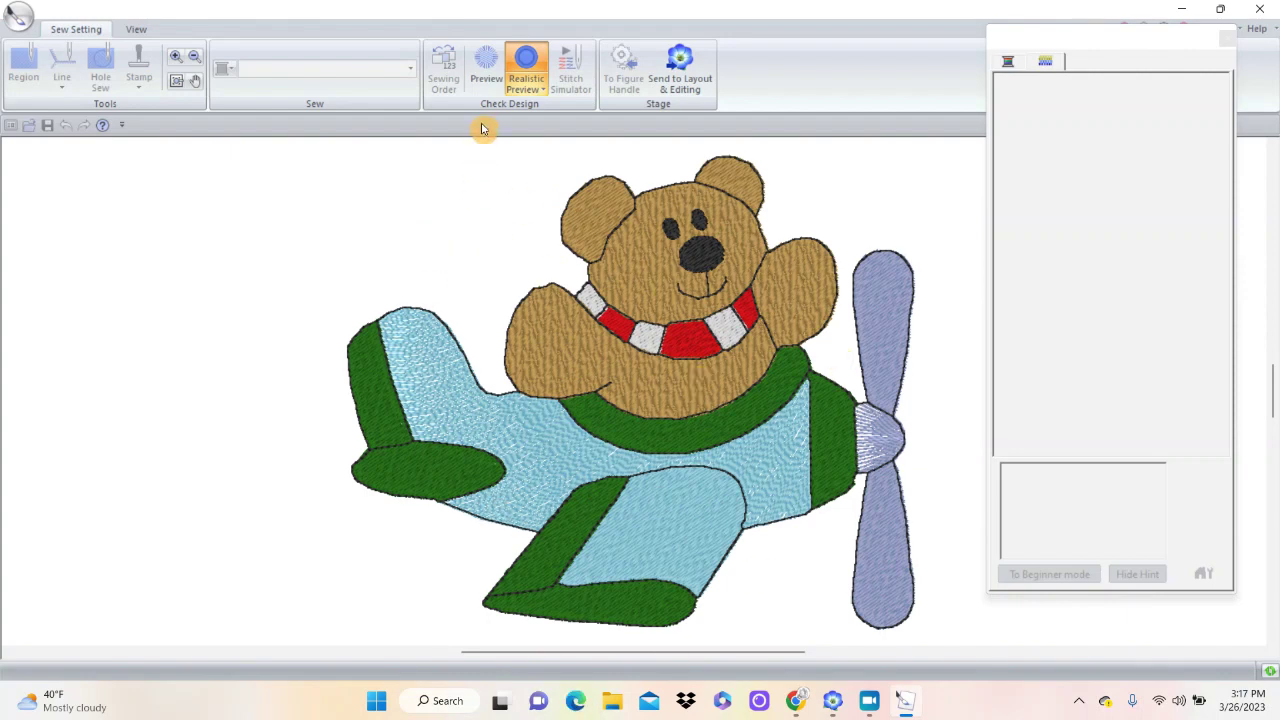
{"action": "left_click", "coordinate": [522, 50]}
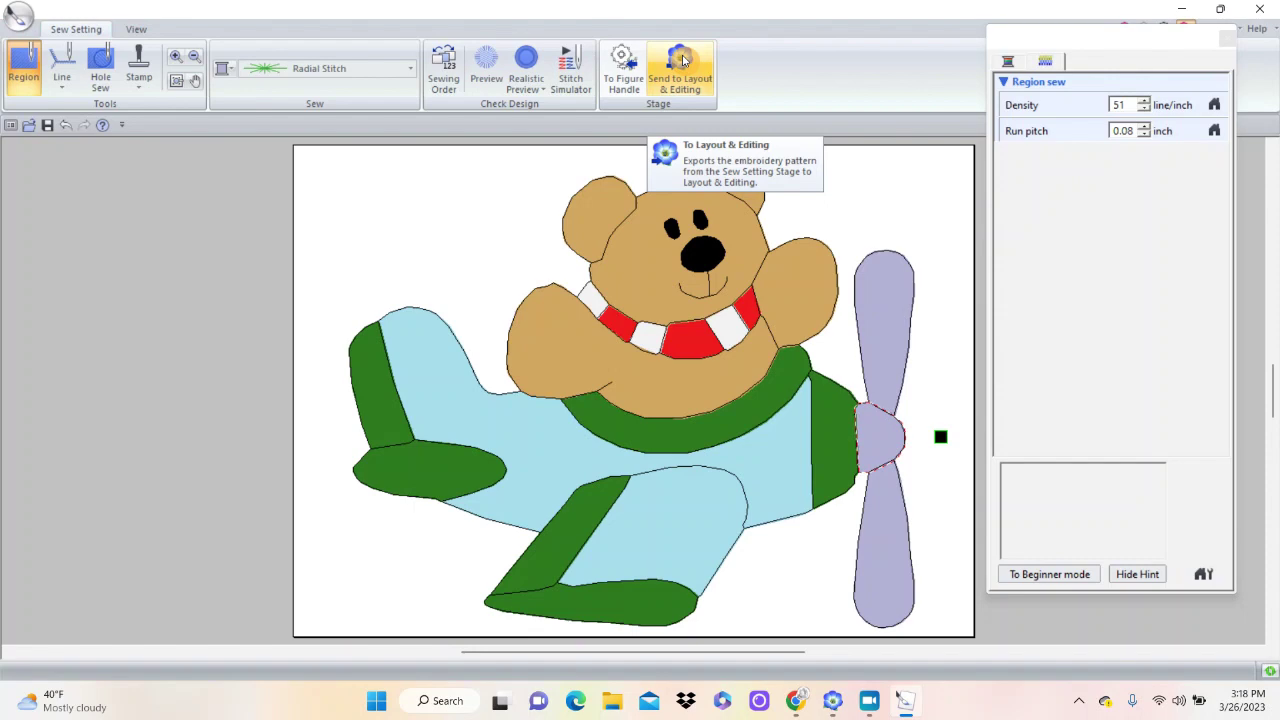
Send the design to Layout & Editing, importing it as stitches at 100% magnification, and look through its sewing order.
{"action": "left_click", "coordinate": [681, 62]}
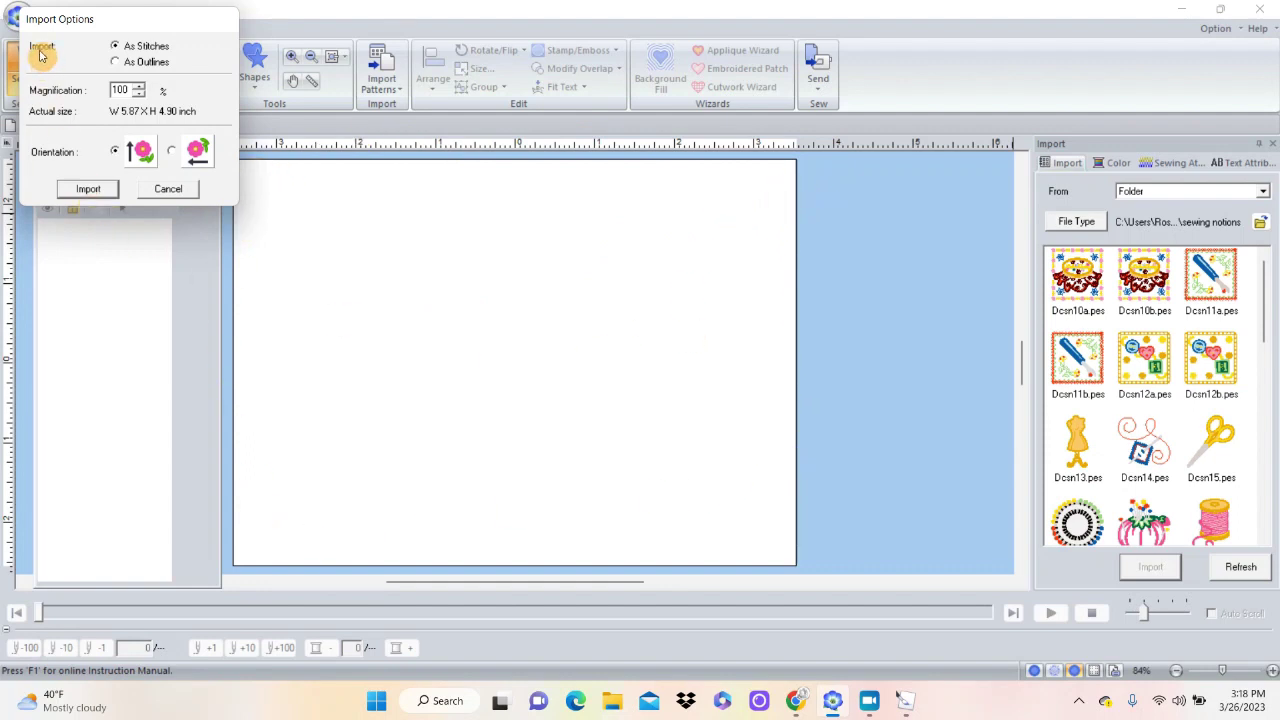
{"action": "double_click", "coordinate": [130, 92]}
{"action": "left_click", "coordinate": [128, 91]}
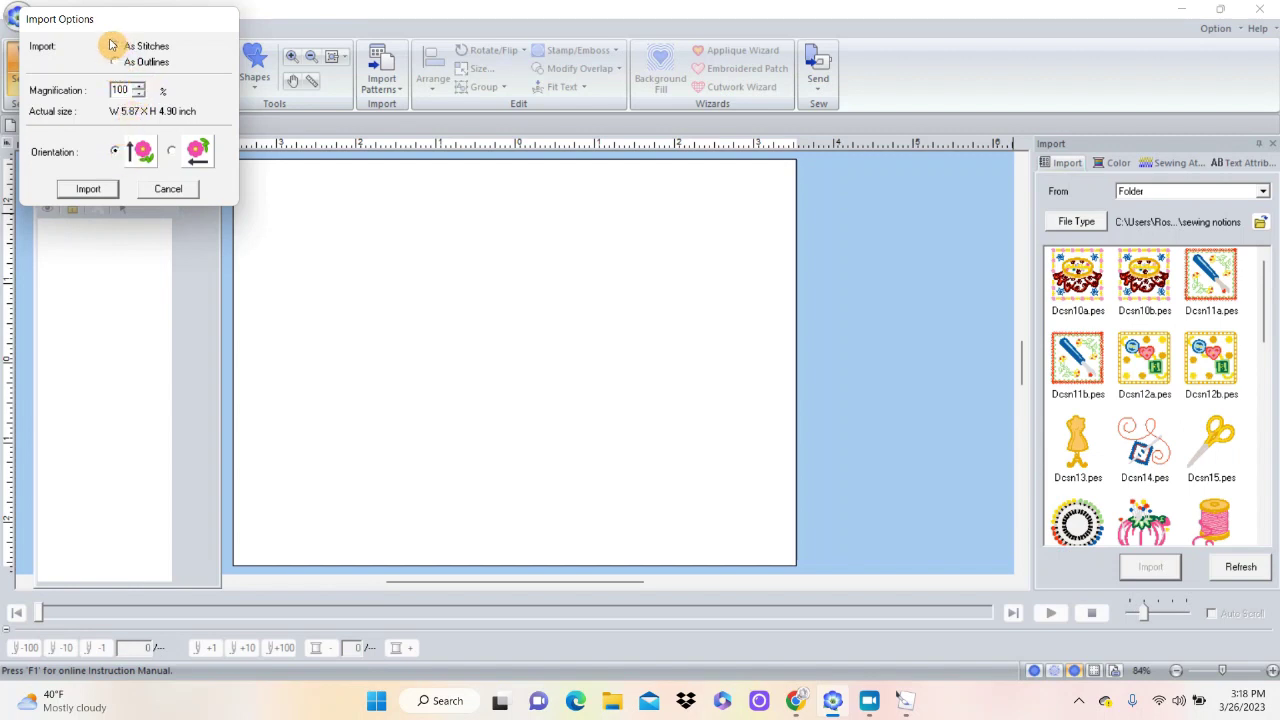
{"action": "left_click", "coordinate": [89, 189]}
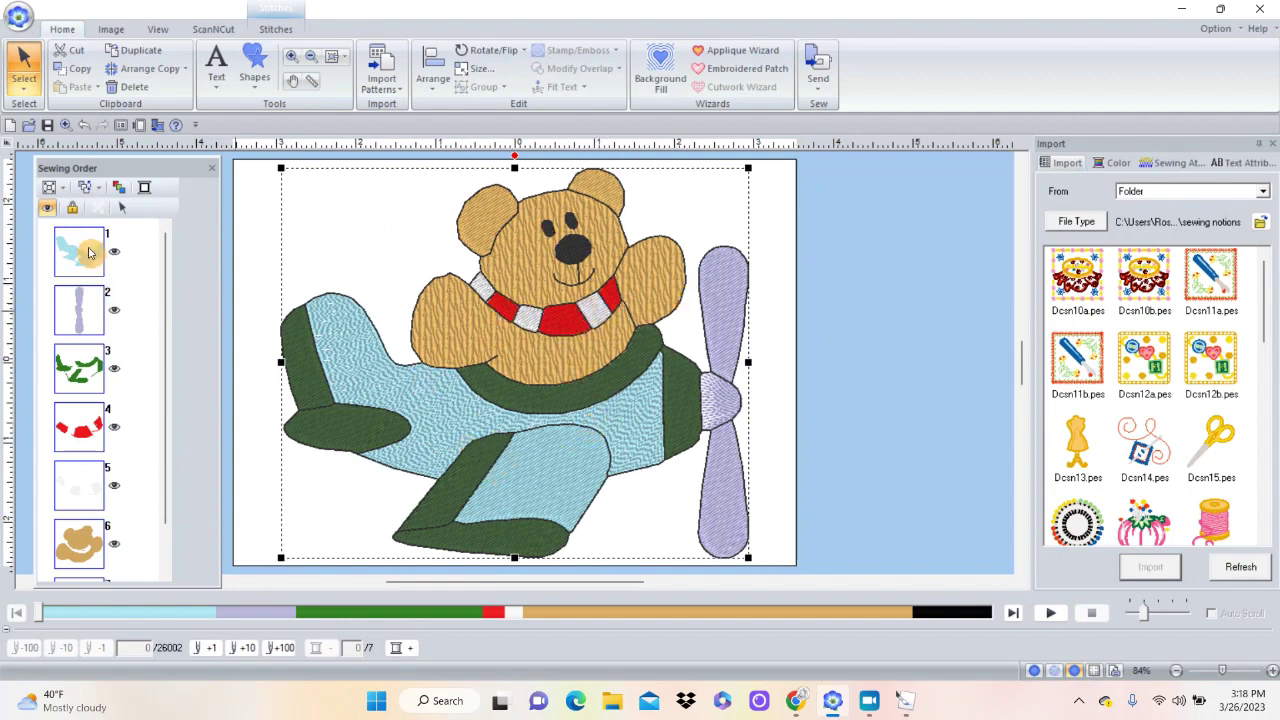
{"action": "left_click_drag", "start_coordinate": [166, 369], "coordinate": [154, 277]}
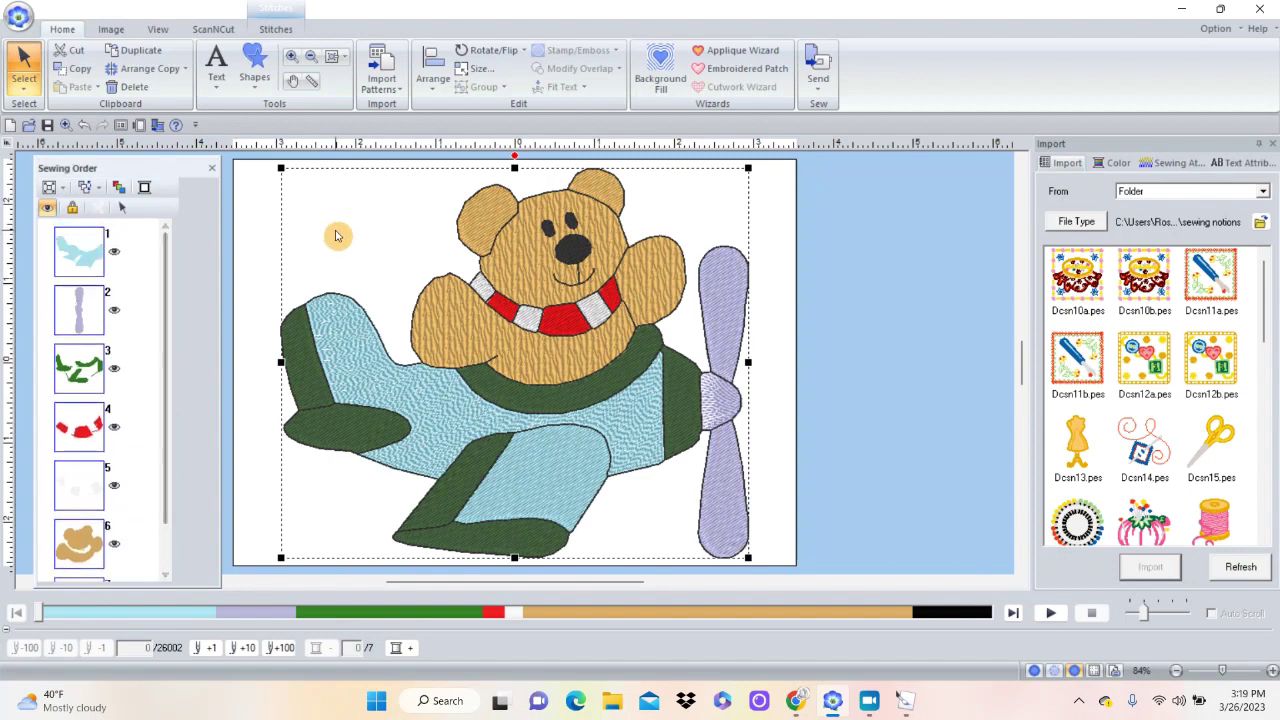